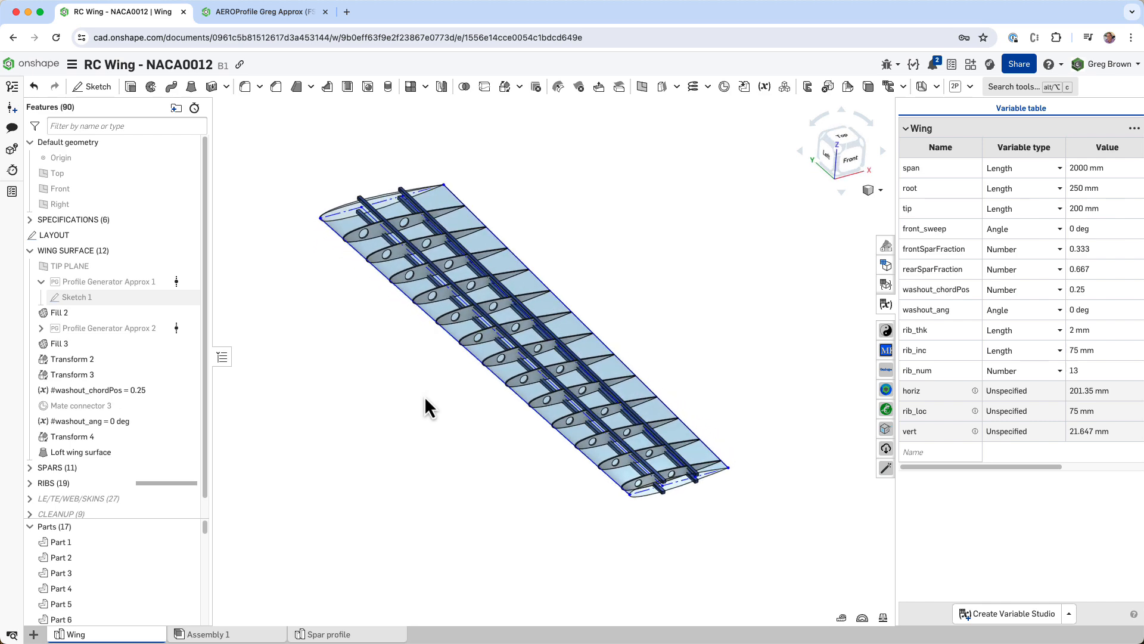
- Examine the wing's ribs, spars and outer surface along the full span from several angles
scroll(652, 469, up, 2)
scroll(679, 474, up, 3)
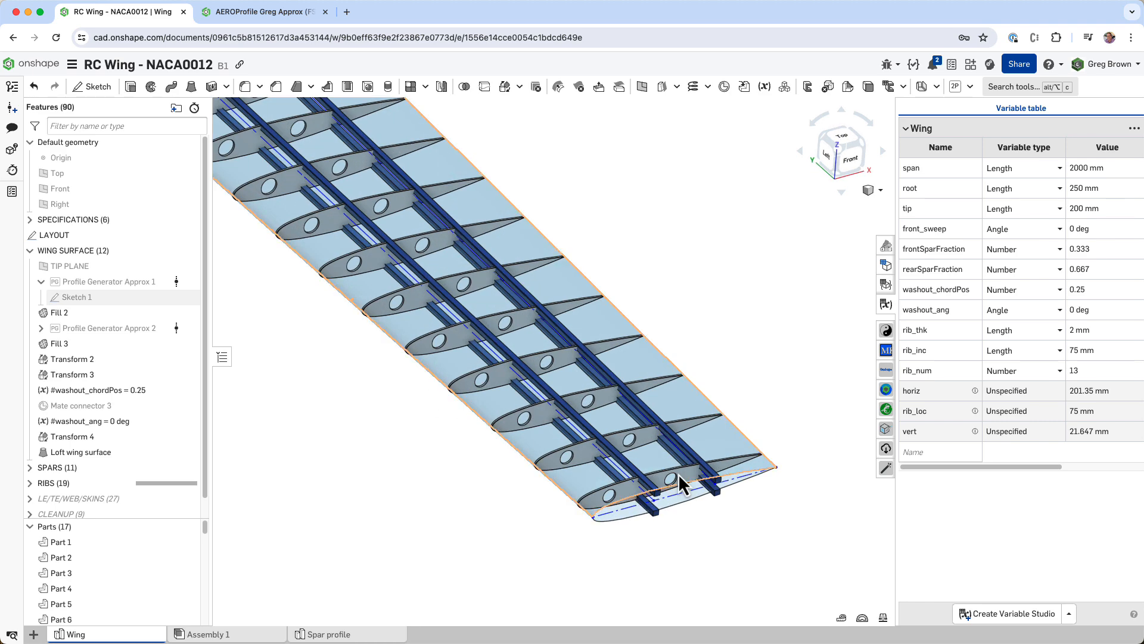
right_drag(679, 473, 652, 464)
middle_drag(410, 313, 485, 345)
scroll(467, 305, up, 3)
scroll(466, 307, down, 3)
right_drag(477, 316, 500, 335)
middle_drag(589, 367, 504, 288)
scroll(501, 298, down, 1)
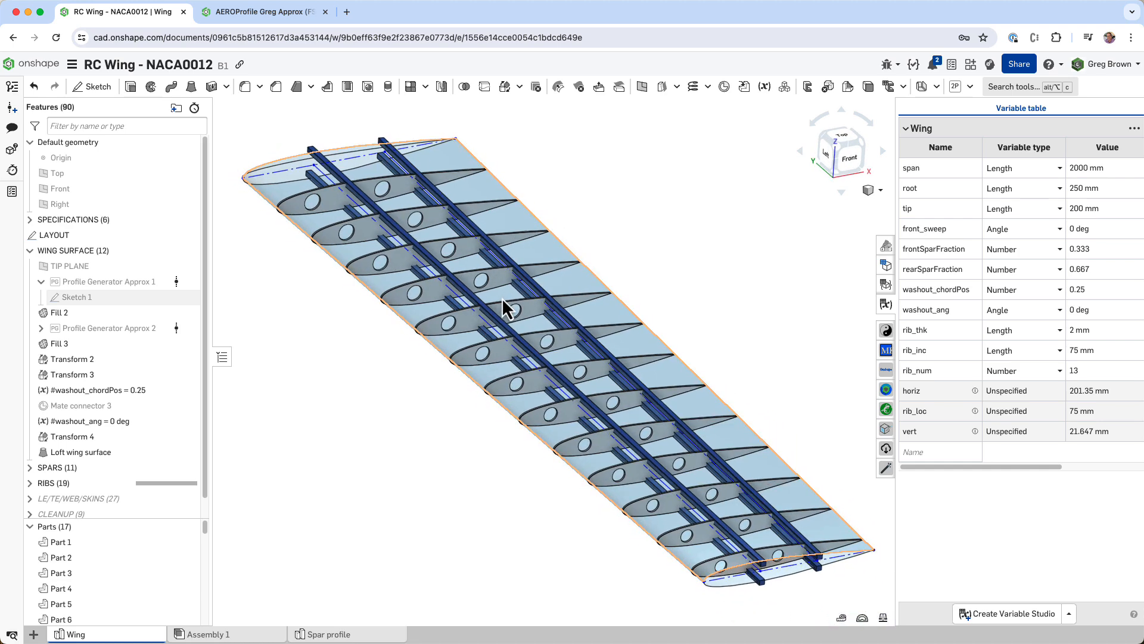
right_drag(502, 298, 499, 294)
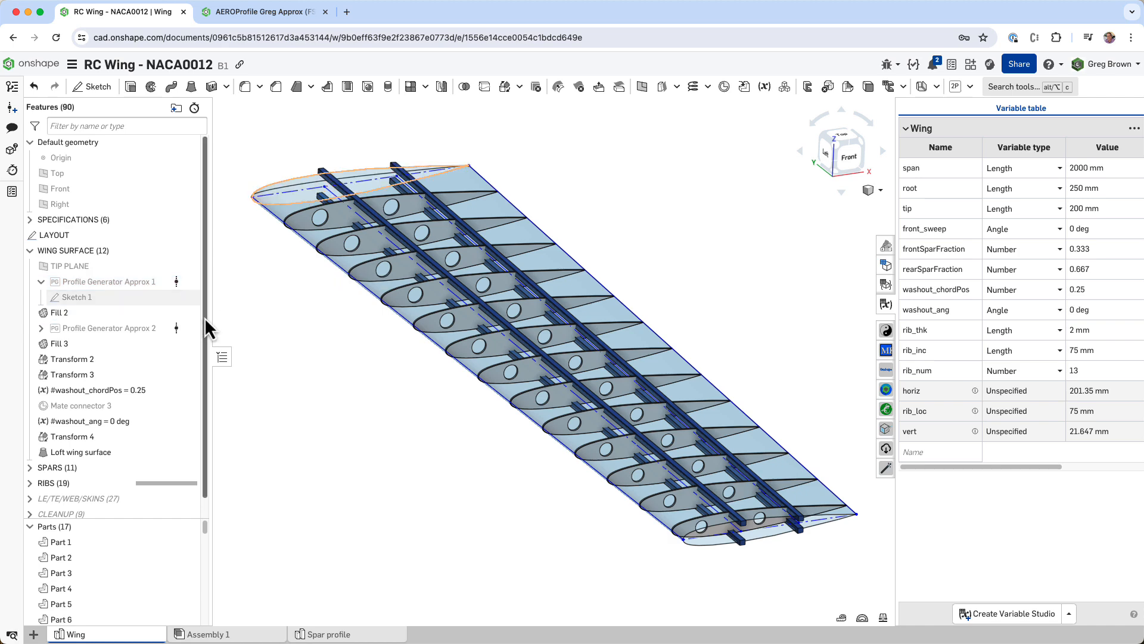
right_drag(419, 266, 409, 305)
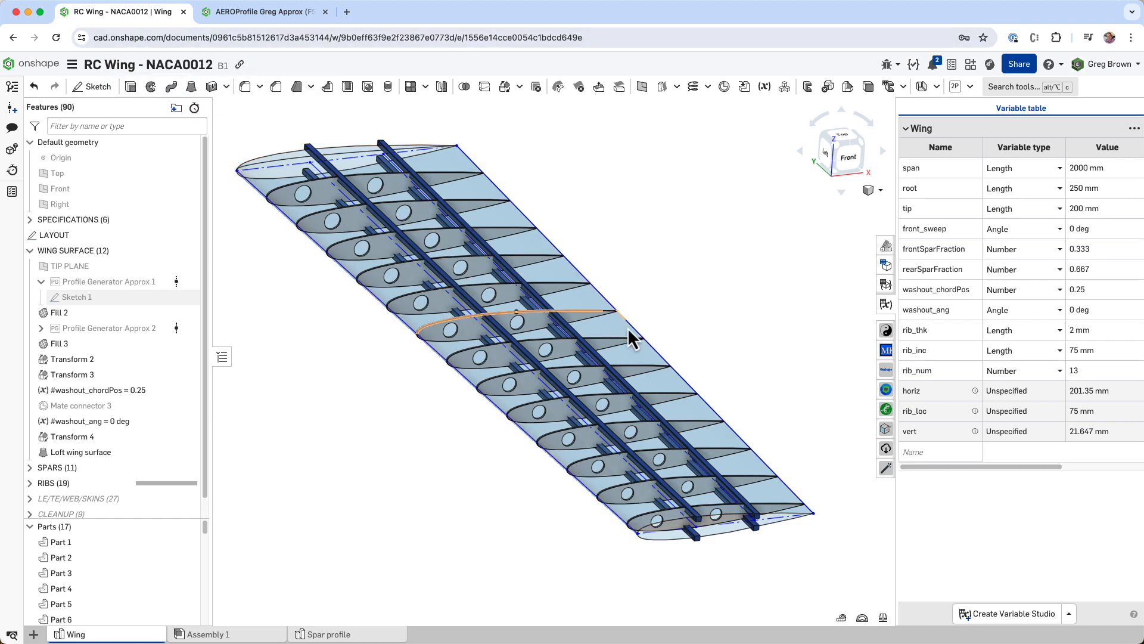
right_drag(713, 357, 710, 345)
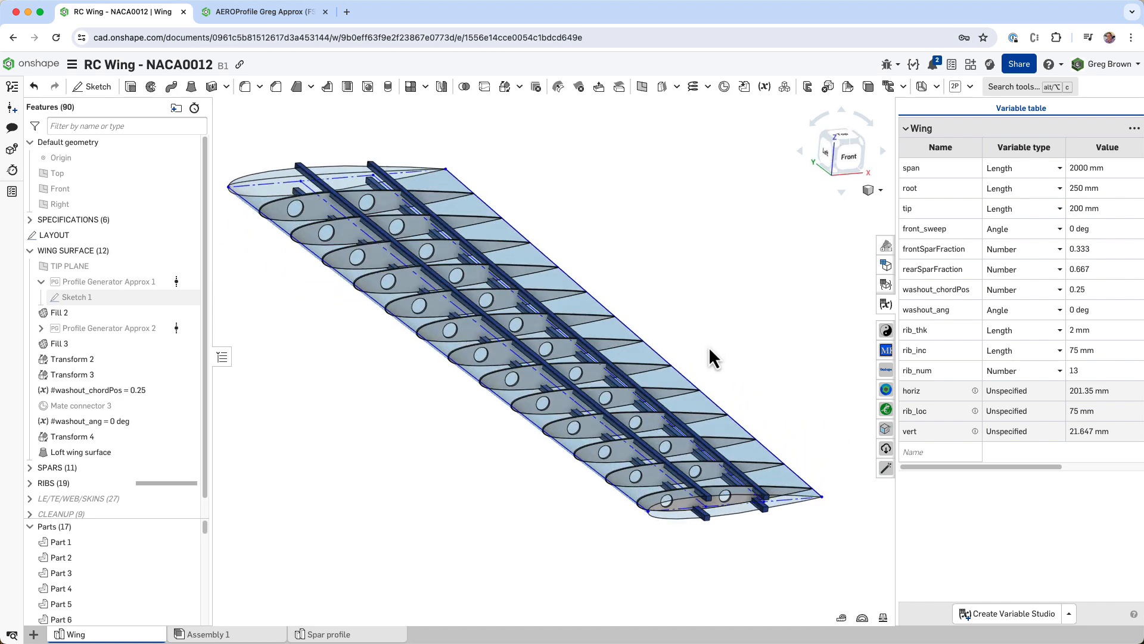
- Collapse the WING SURFACE folder and review the variables in the SPECIFICATIONS folder
click(30, 252)
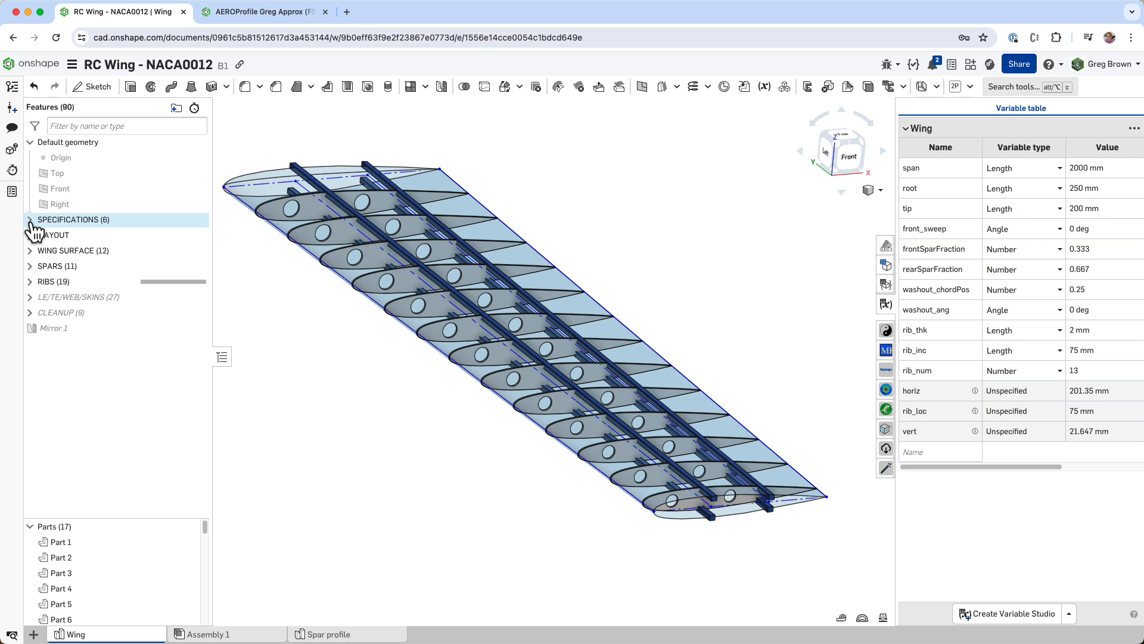
click(31, 220)
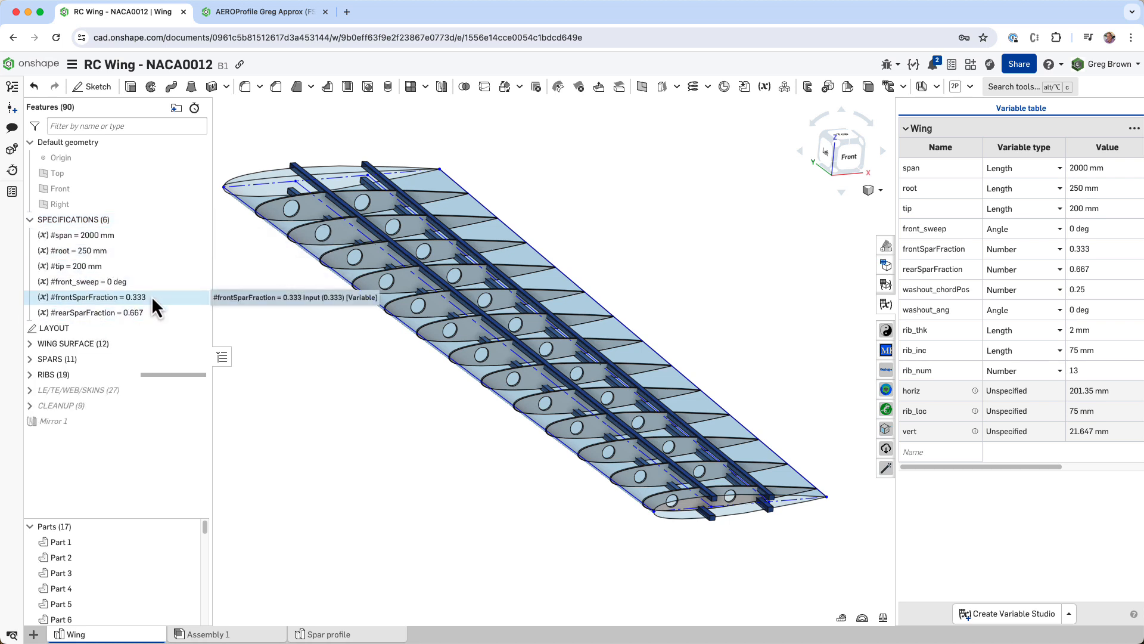
right_drag(381, 349, 430, 352)
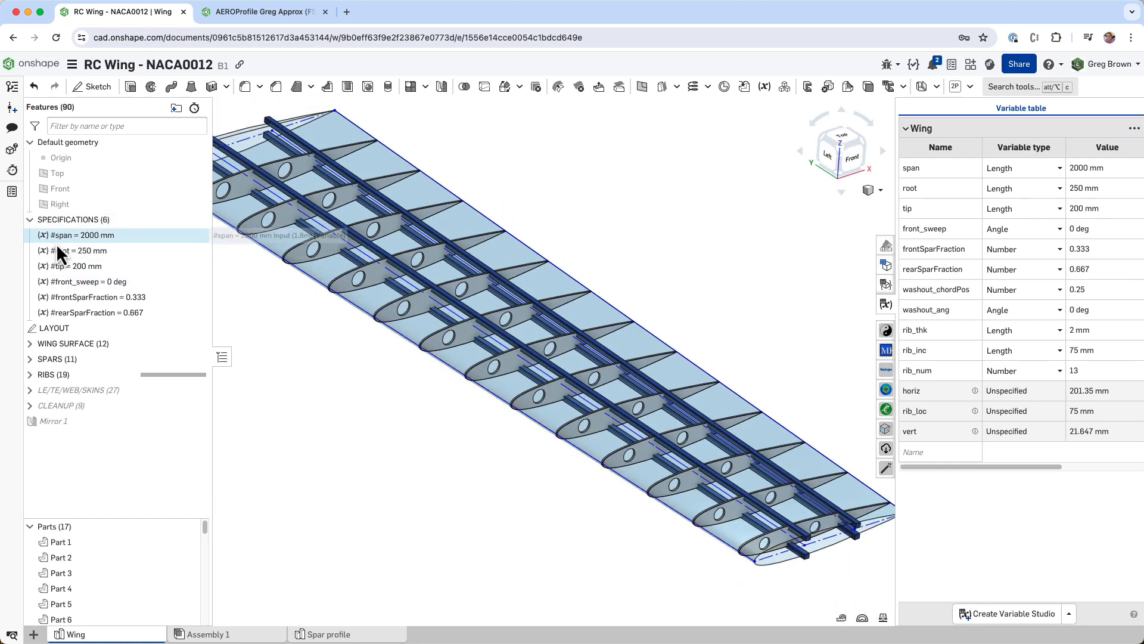
click(30, 220)
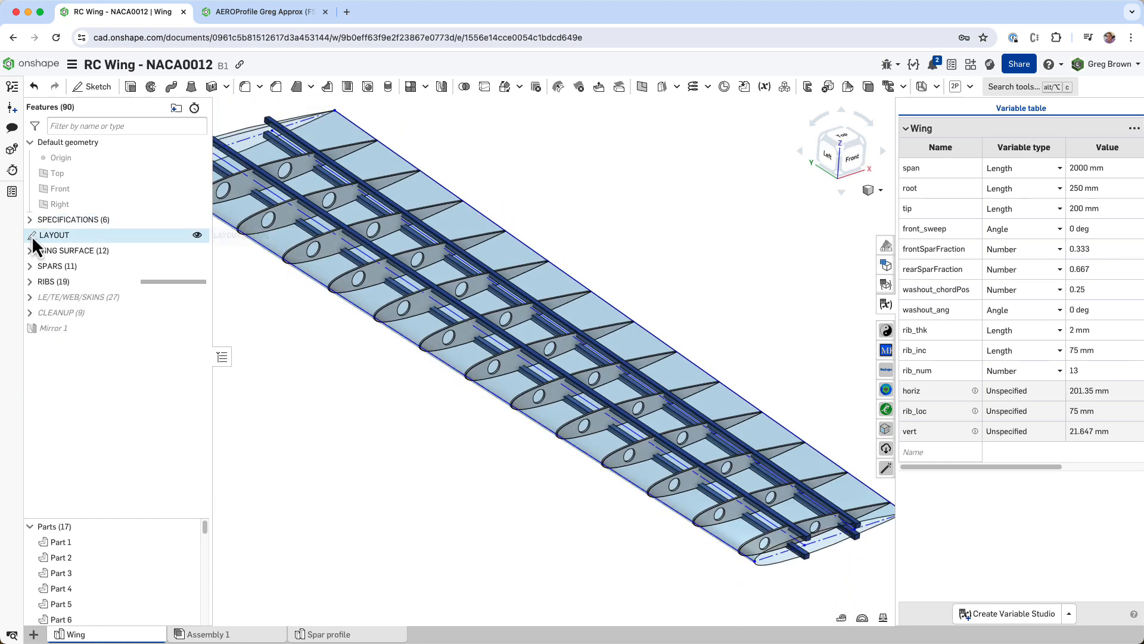
- Roll the feature history back to the Loft wing surface feature in the WING SURFACE folder
right_drag(336, 320, 442, 328)
click(34, 253)
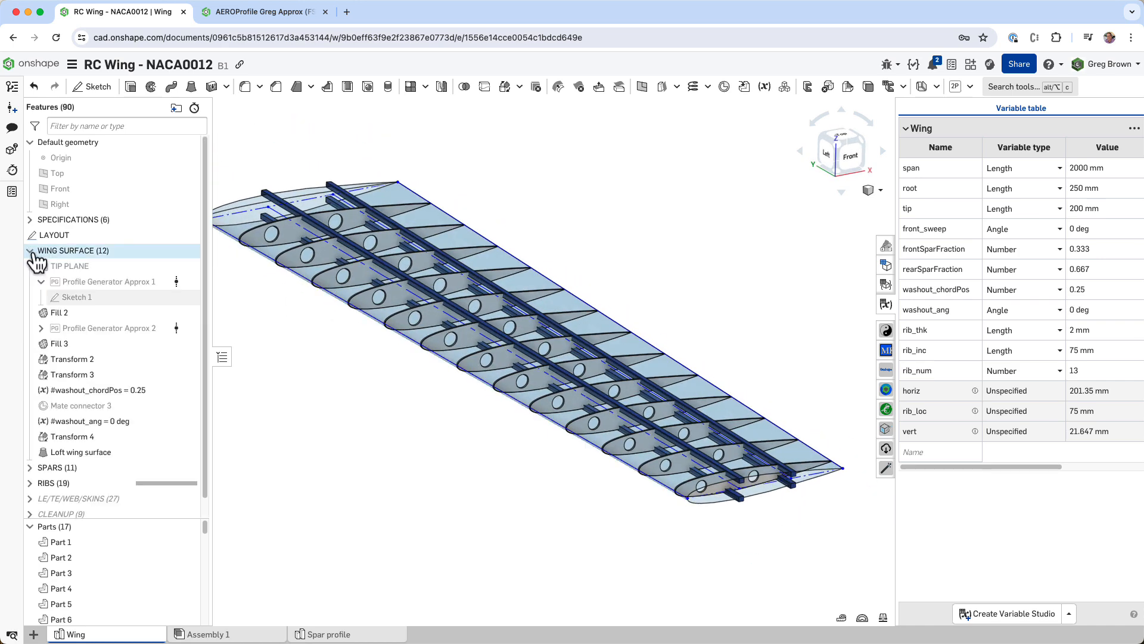
right_click(127, 453)
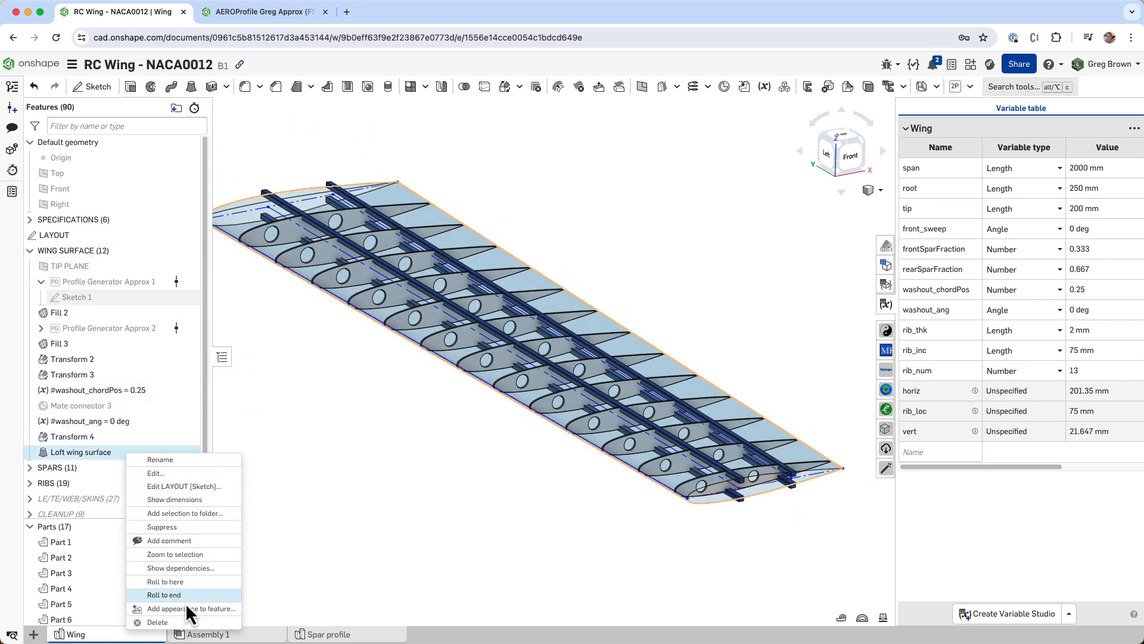
click(189, 583)
right_drag(449, 410, 448, 416)
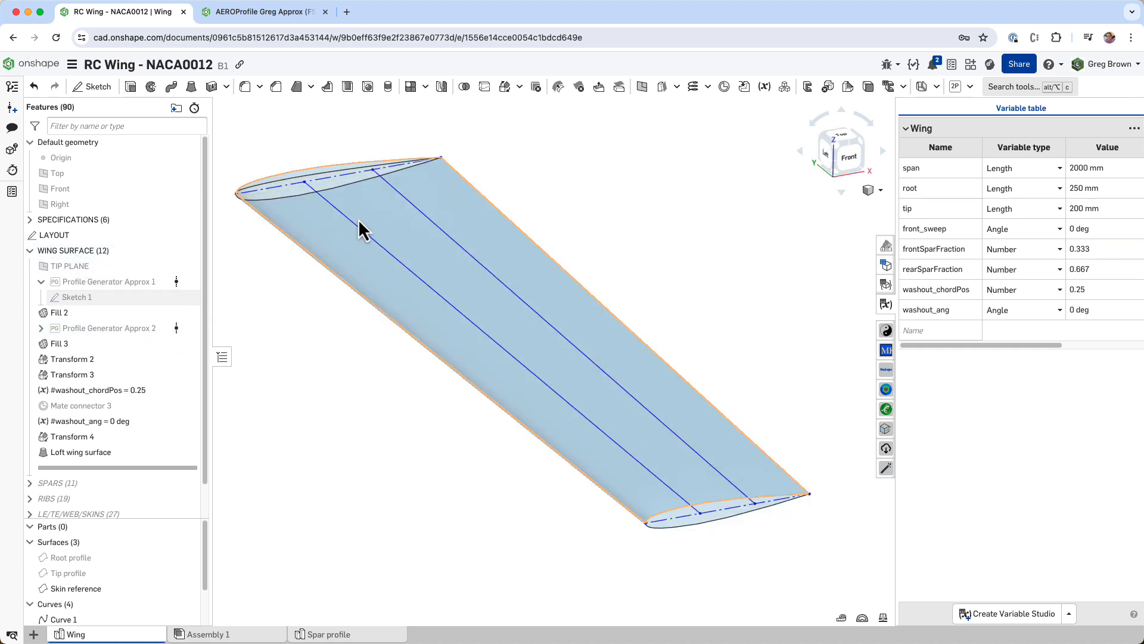
- Highlight the LAYOUT sketch and show the whole wing planform from the Top view
click(49, 235)
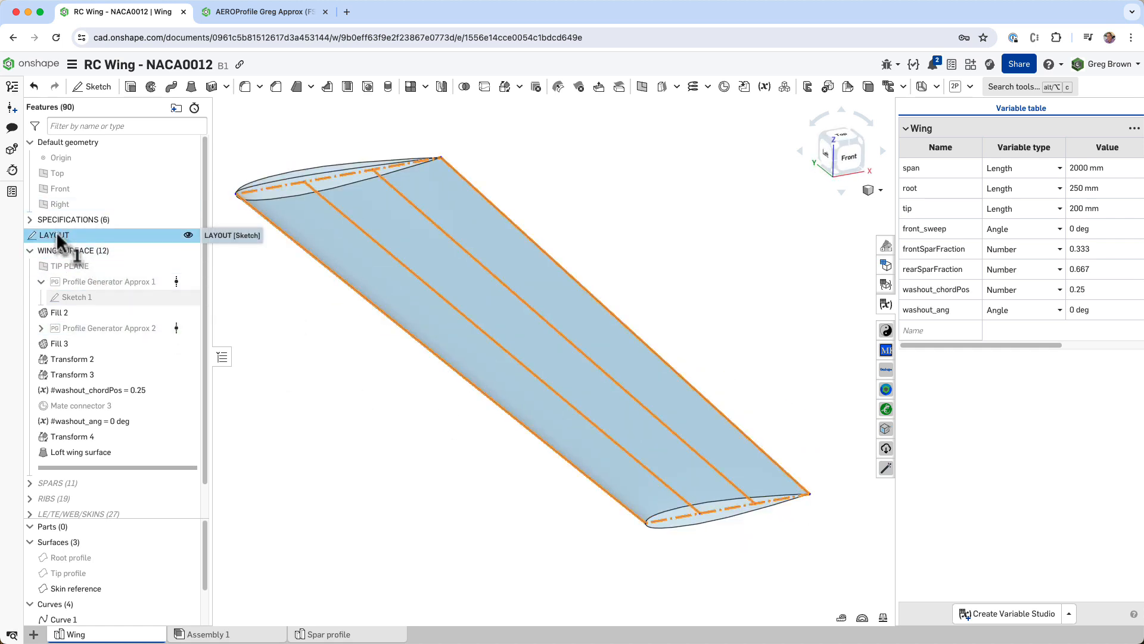
click(847, 143)
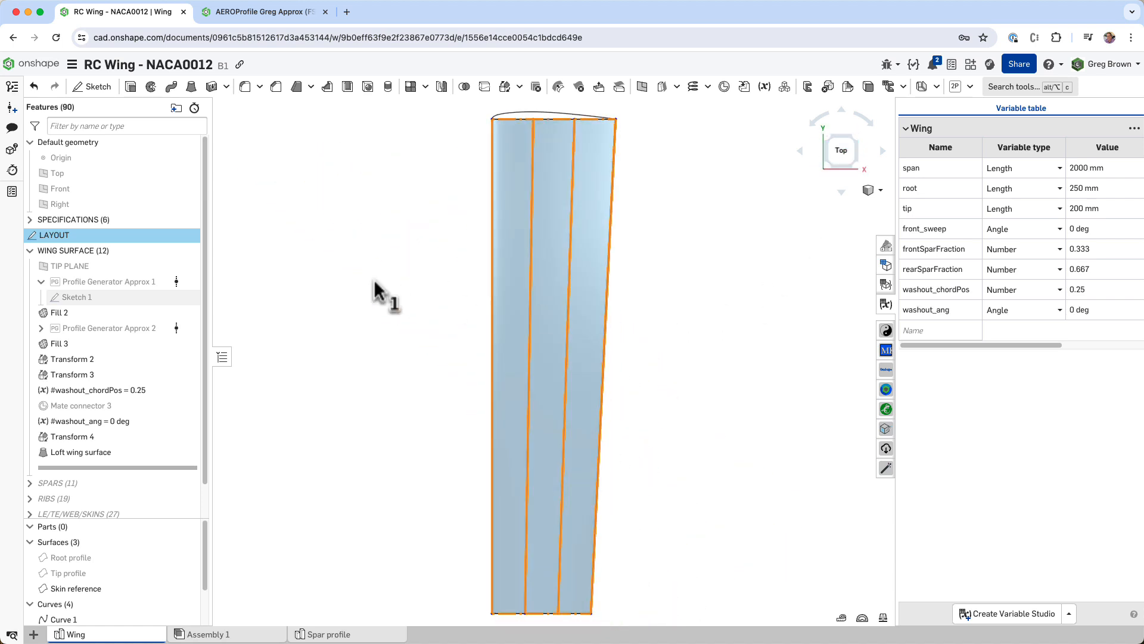
scroll(374, 281, down, 3)
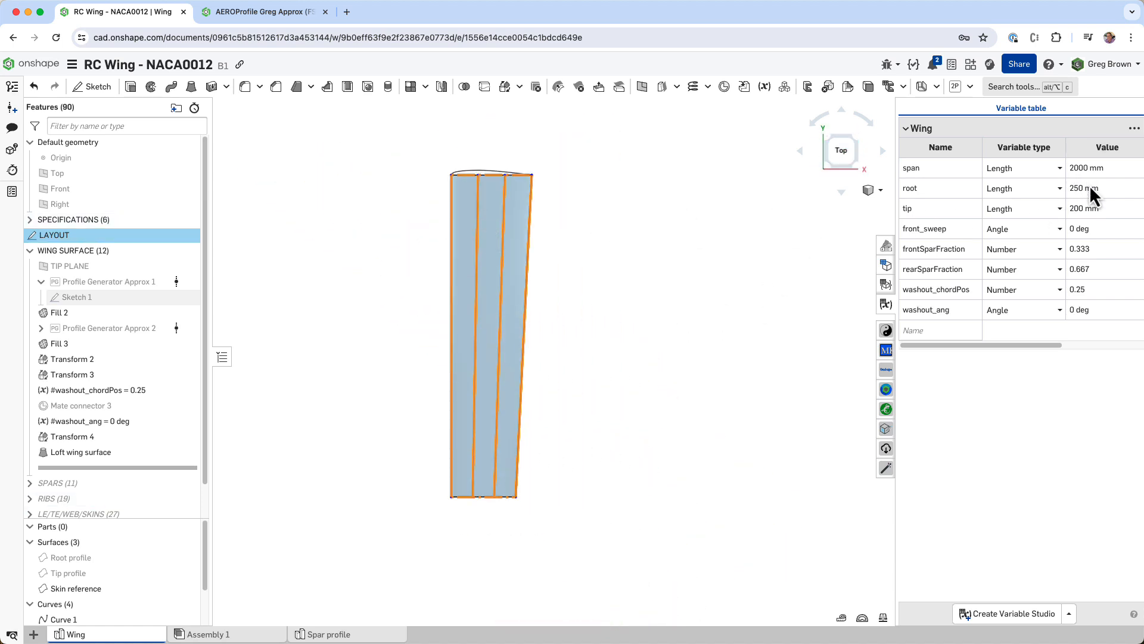
- Try a front_sweep of 10 deg on the wing layout and reset it to 0 deg
click(1087, 230)
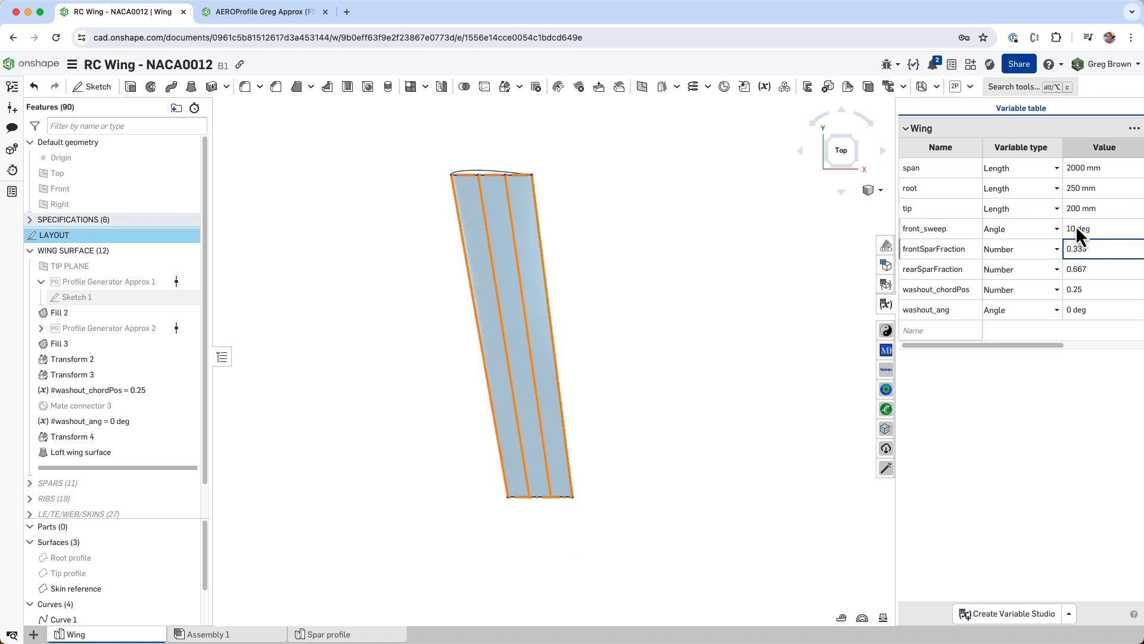
click(1075, 225)
text(0)
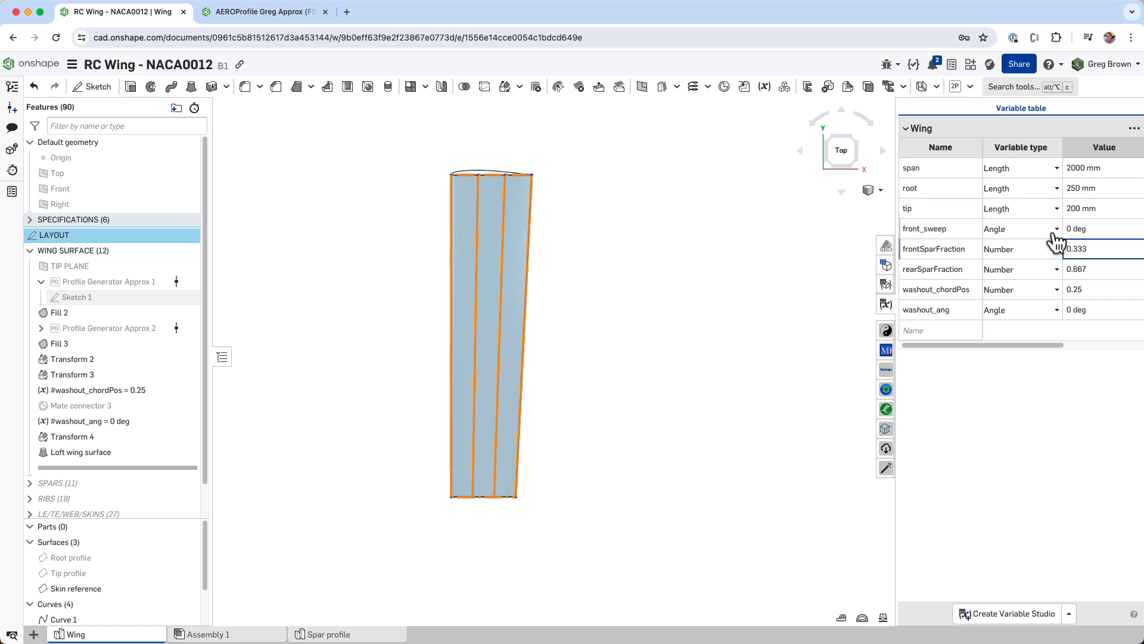
- Set the wing's root variable to 350 mm
click(1086, 187)
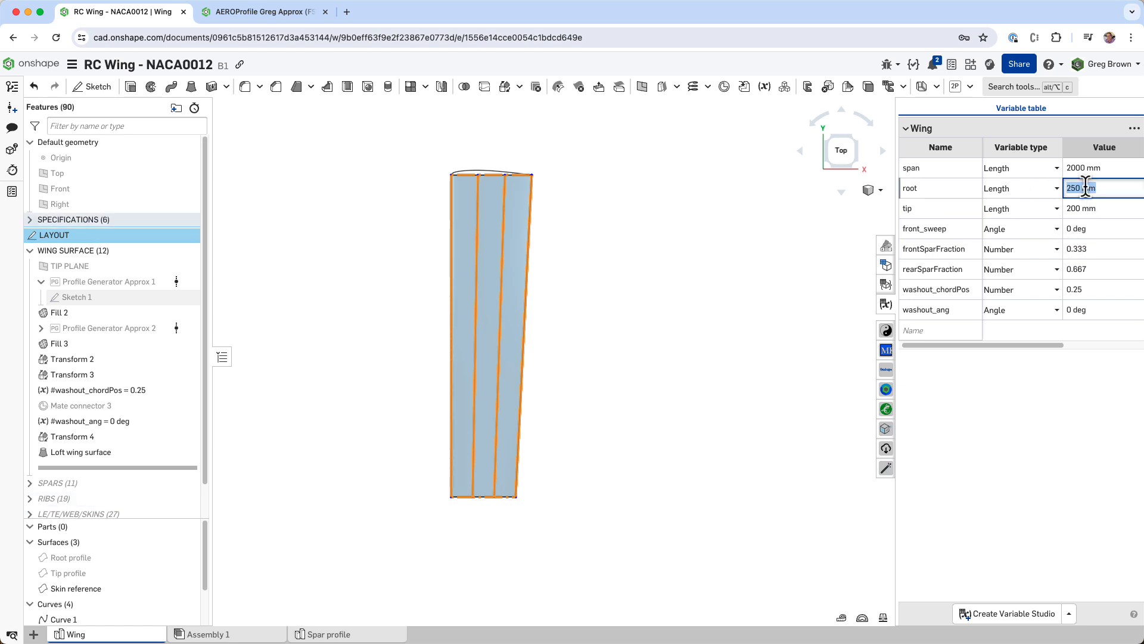
text(350)
key(Return)
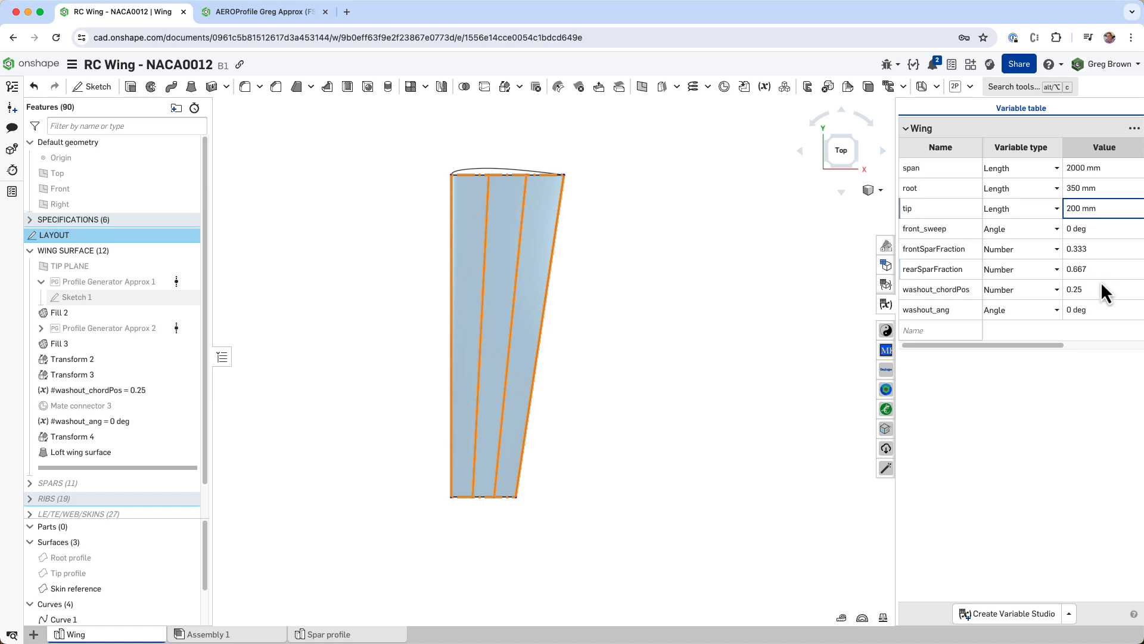
- Try a front_sweep of 15 deg on the tapered wing and return it to 0 deg
click(1085, 230)
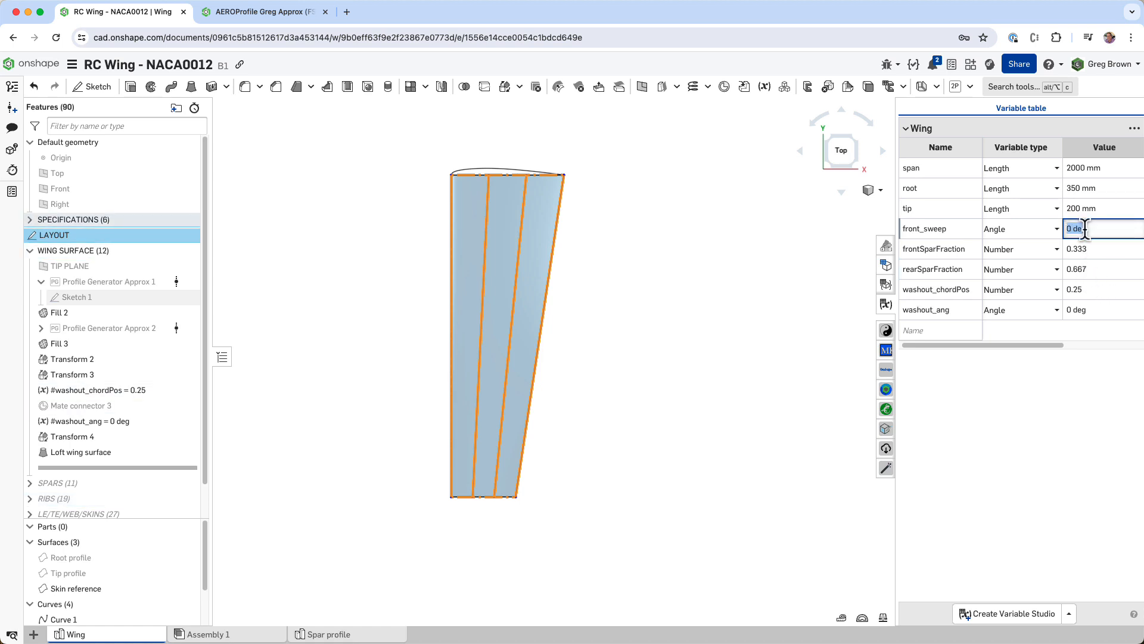
text(15)
key(Return)
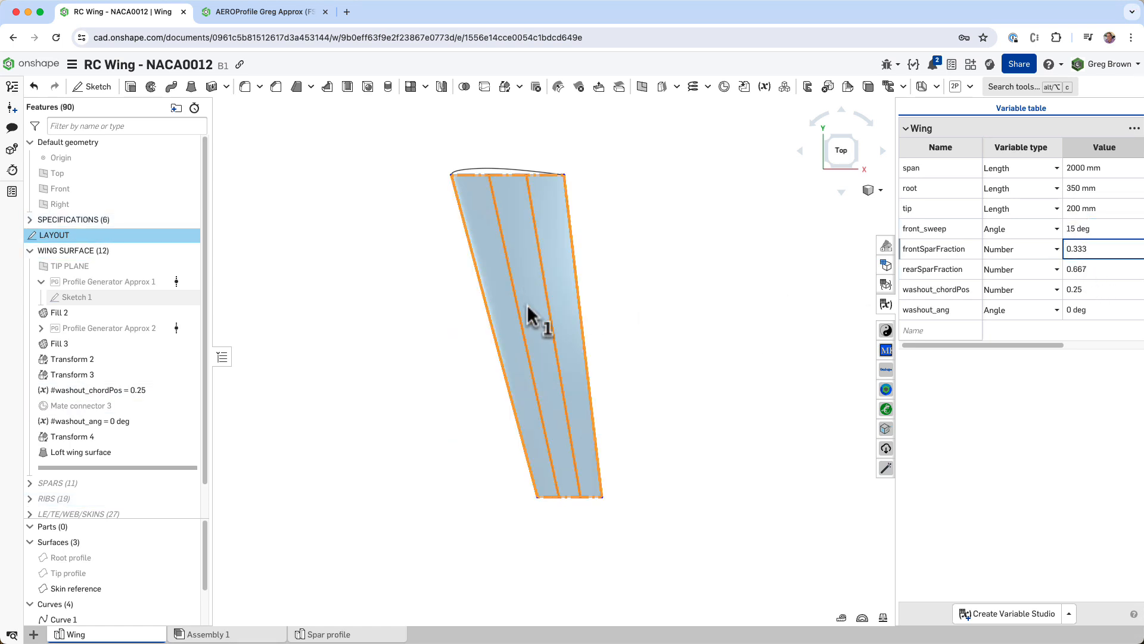
click(1082, 232)
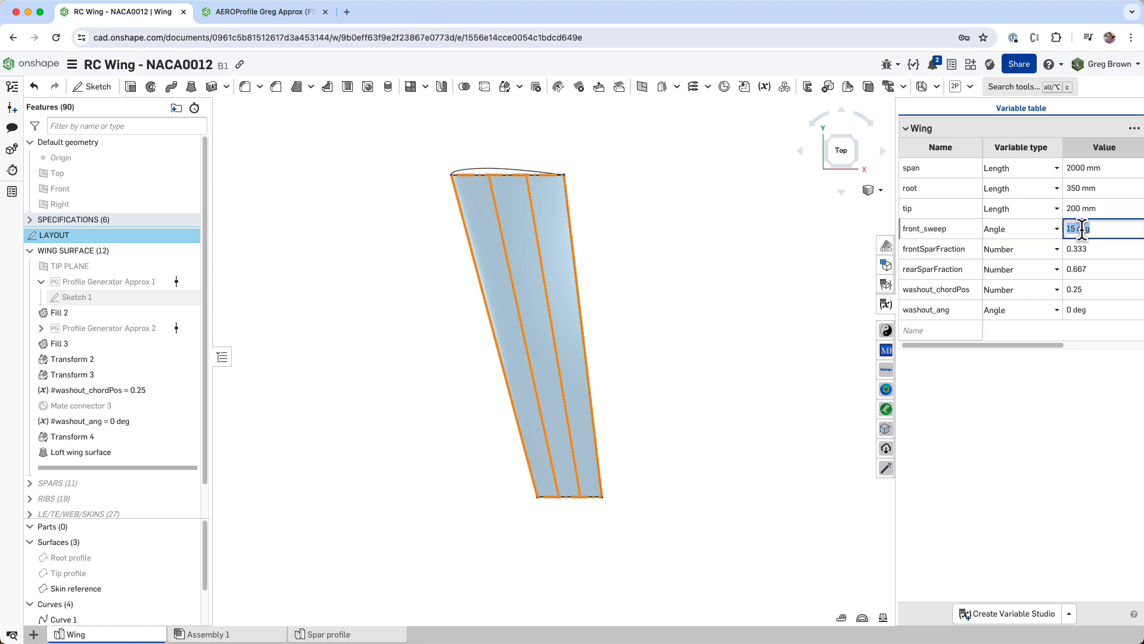
- Set the wing's root variable to 200 mm and deselect the LAYOUT sketch
click(1082, 189)
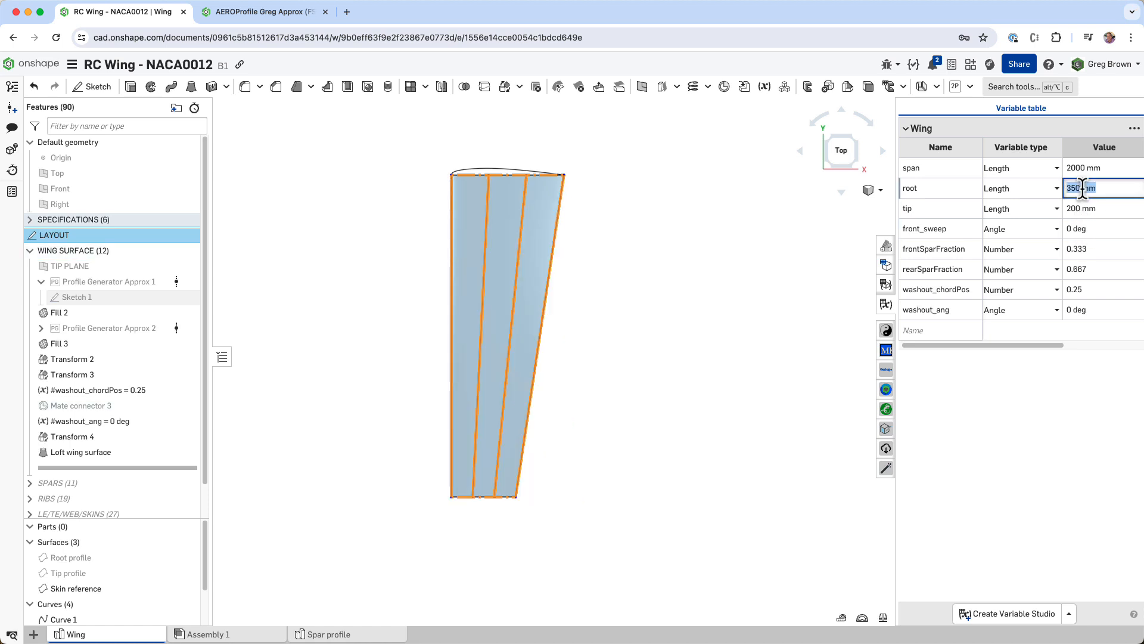
key(Return)
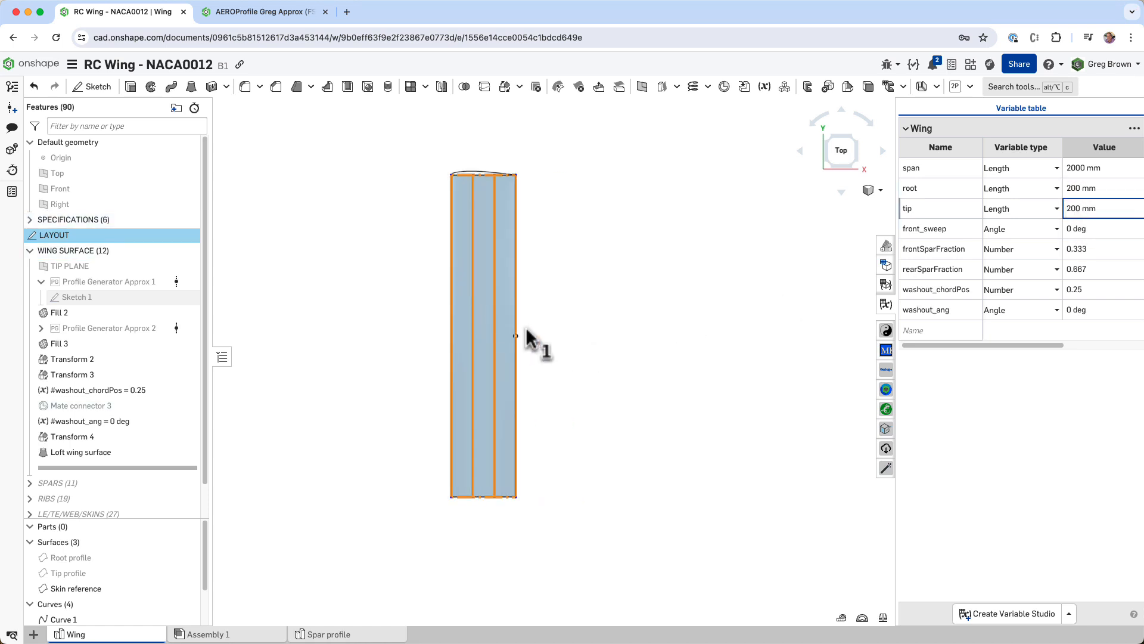
right_drag(525, 326, 528, 276)
click(528, 276)
- Inspect the airfoil profile at the end of the wing produced by Profile Generator Approx 1
right_drag(431, 273, 462, 293)
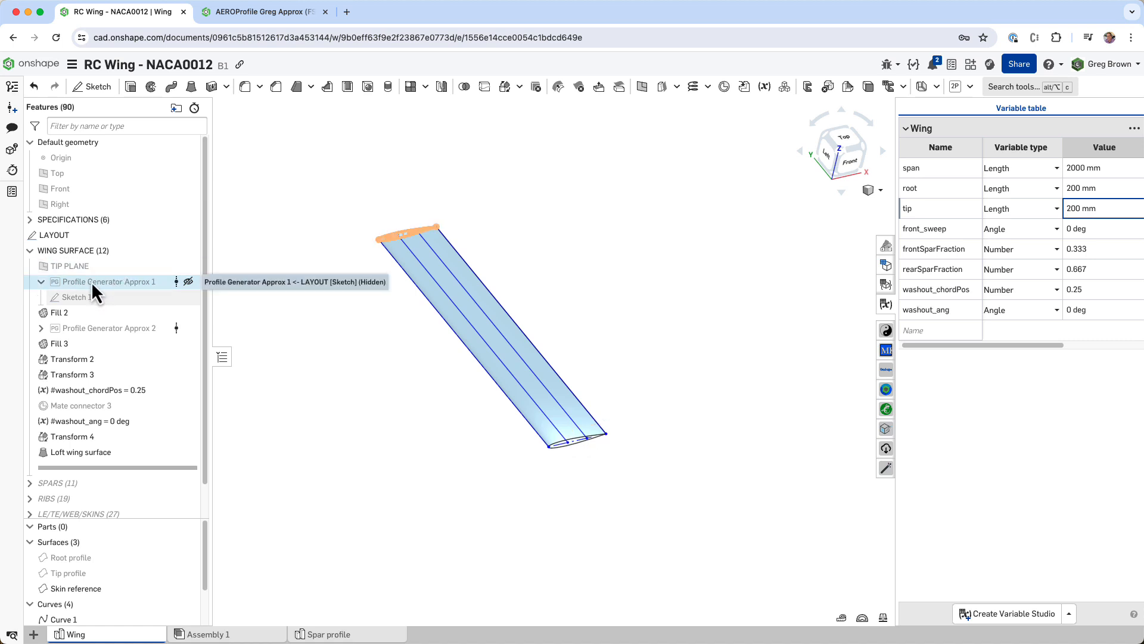
scroll(384, 241, up, 5)
scroll(385, 232, up, 5)
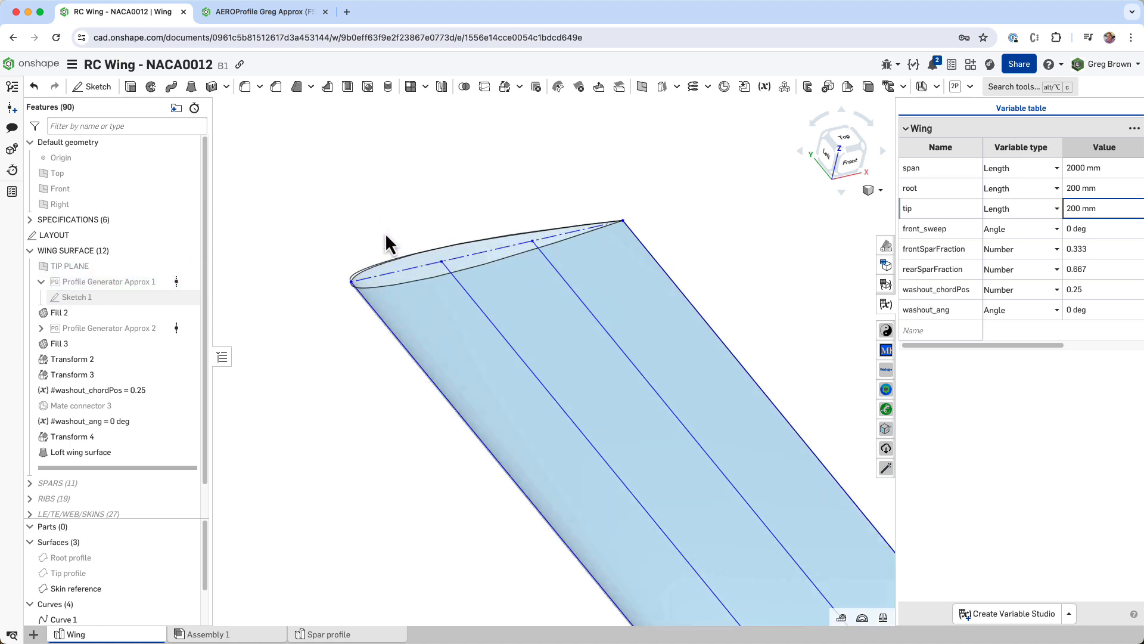
mouse_move(381, 243)
right_down()
mouse_move(399, 224)
mouse_move(375, 227)
right_up()
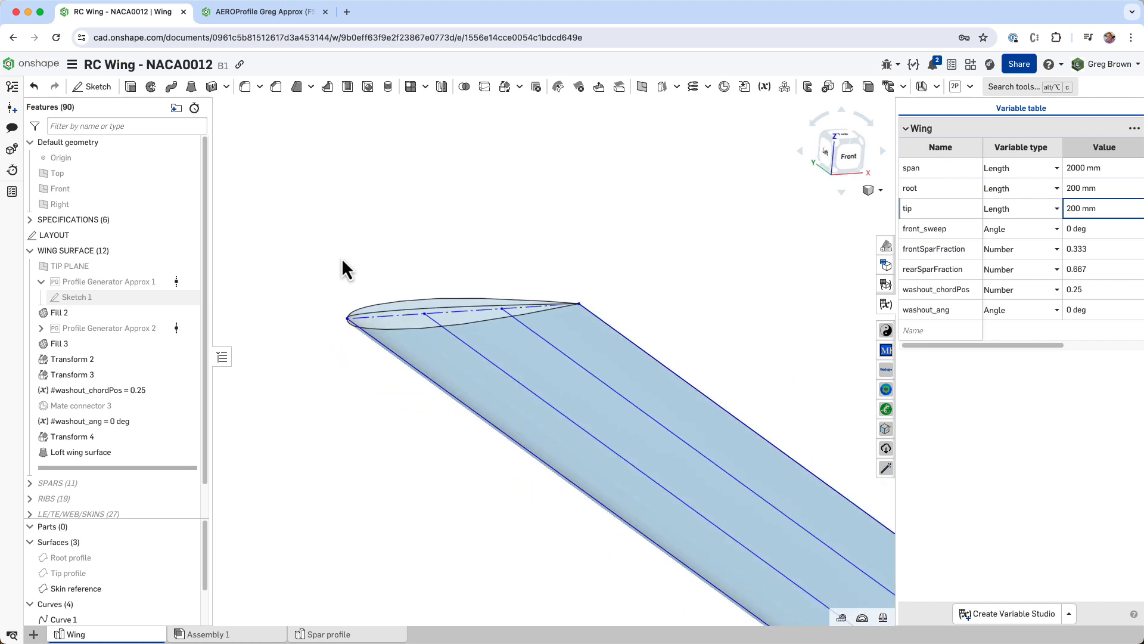
scroll(374, 277, down, 5)
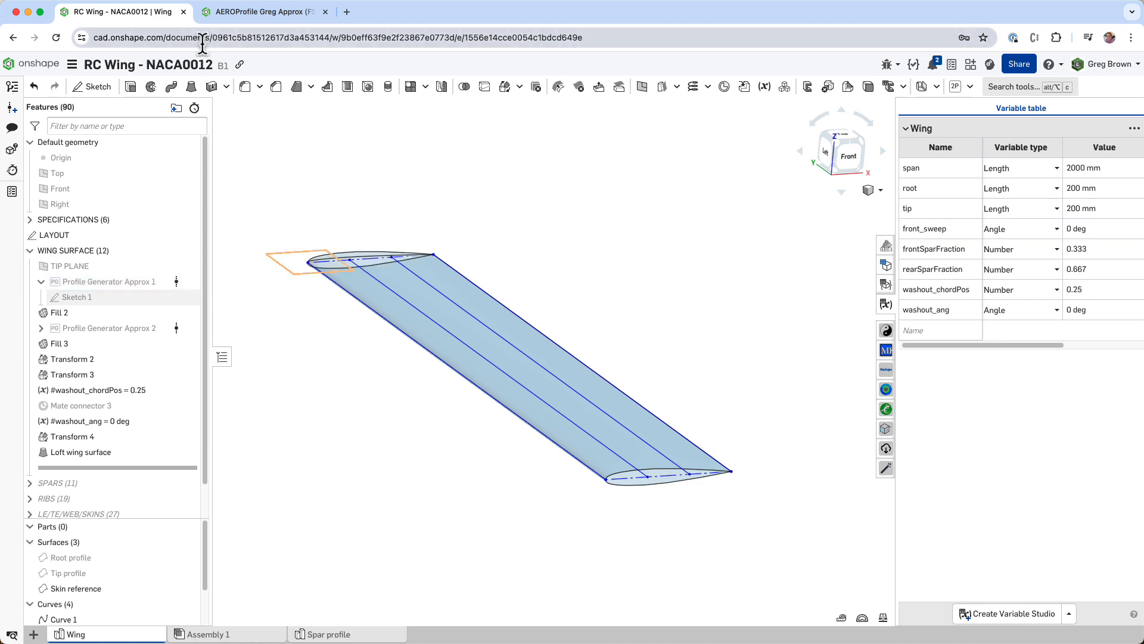
- Switch to the AEROProfile Greg Approx (FS) document and examine its approximateSpline and opCreateBSplineCurve code
click(245, 13)
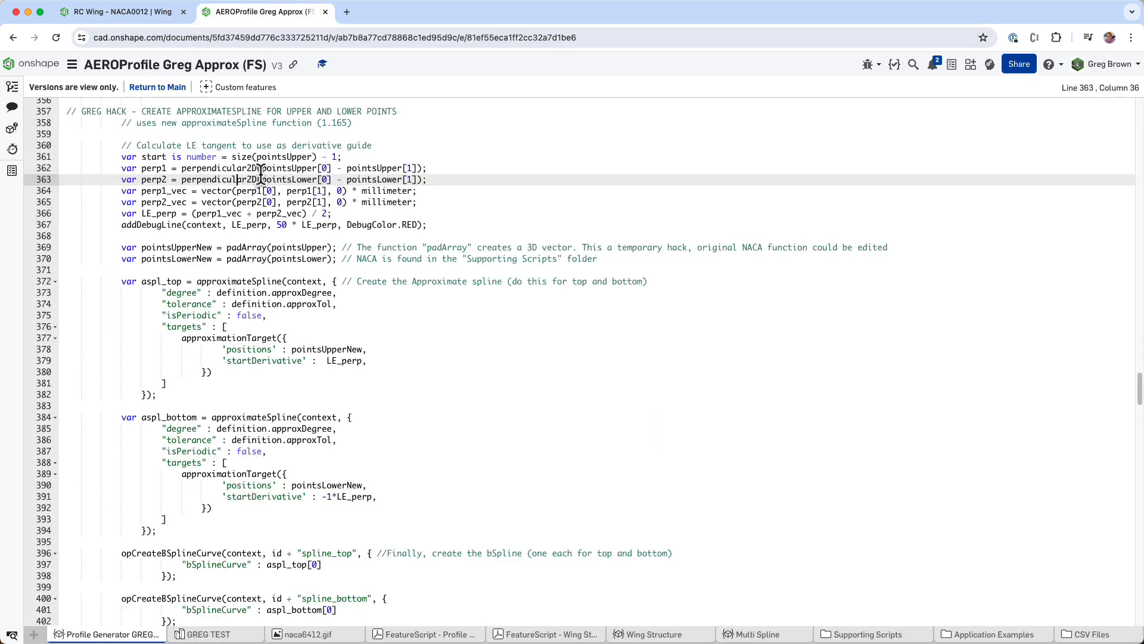
scroll(266, 292, down, 6)
scroll(267, 293, up, 2)
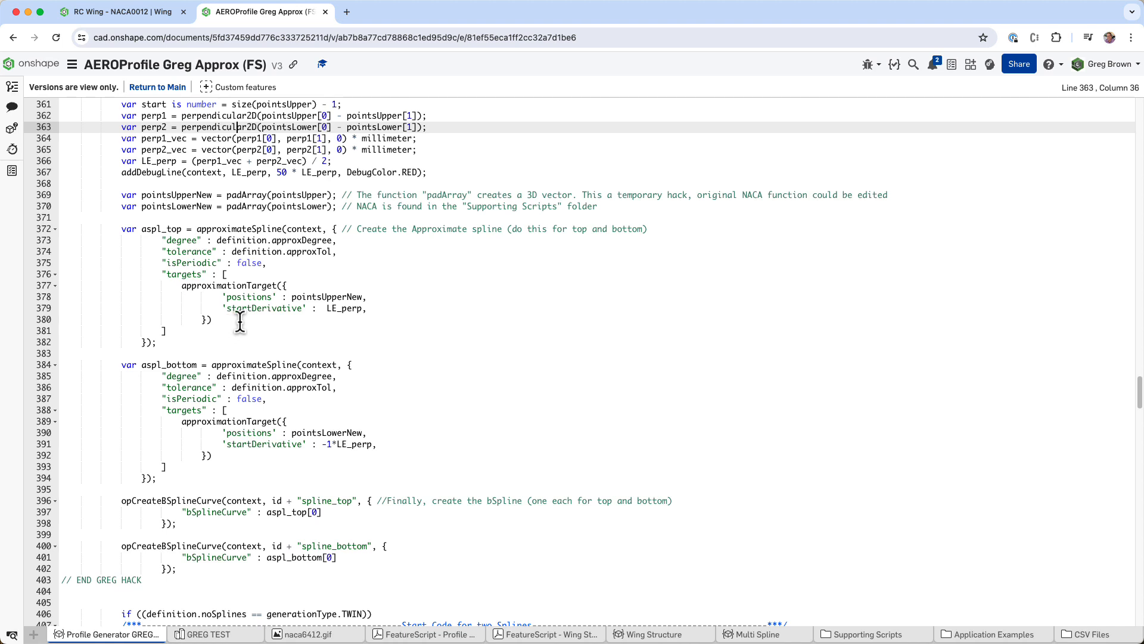
drag(197, 229, 280, 229)
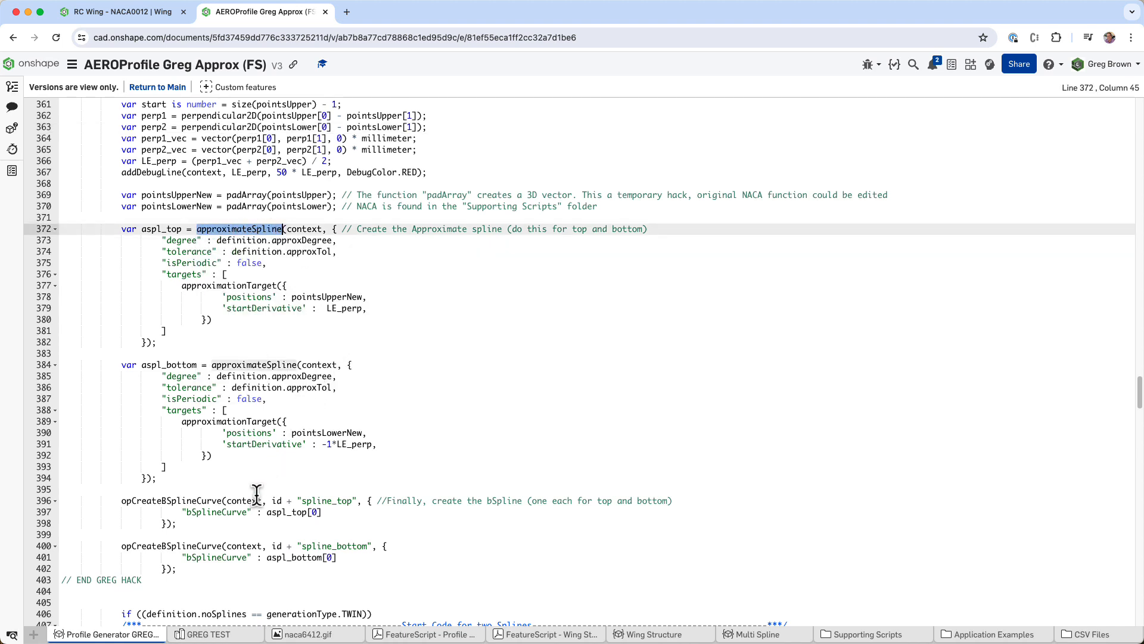
drag(123, 500, 193, 506)
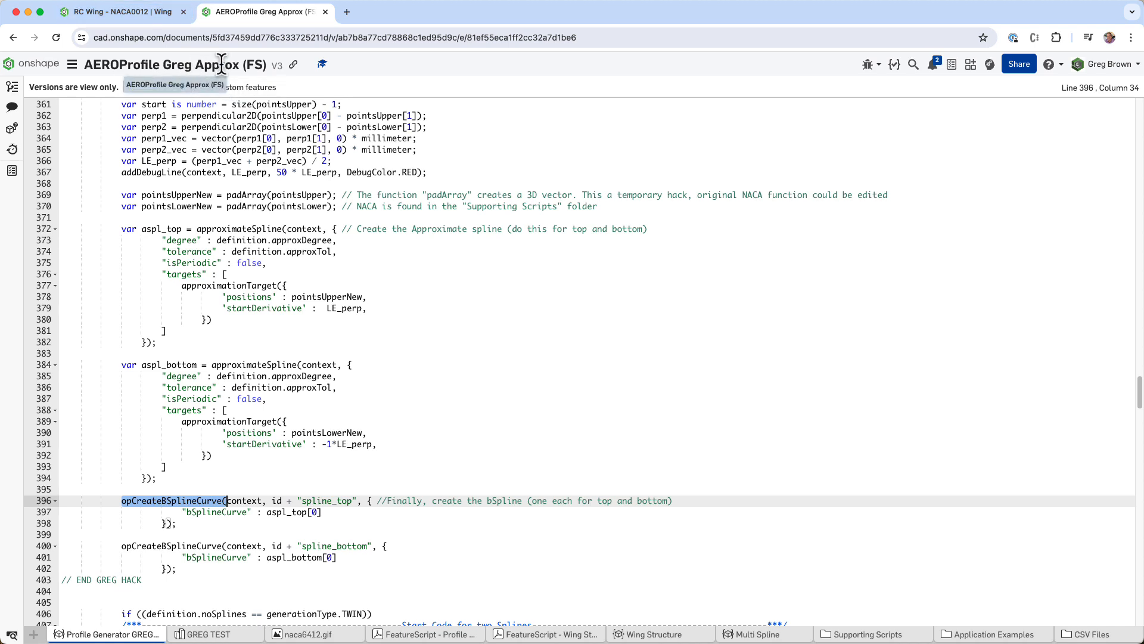
click(248, 298)
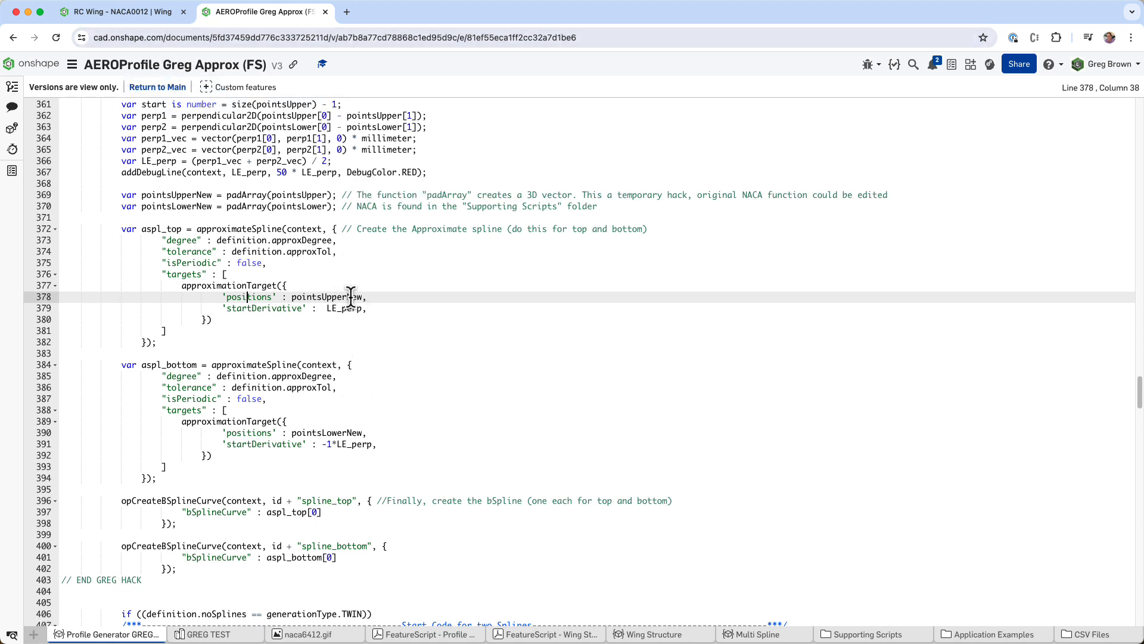
- Return to the RC Wing - NACA0012 document and inspect the end airfoil profile up close
click(156, 17)
right_drag(309, 216, 401, 233)
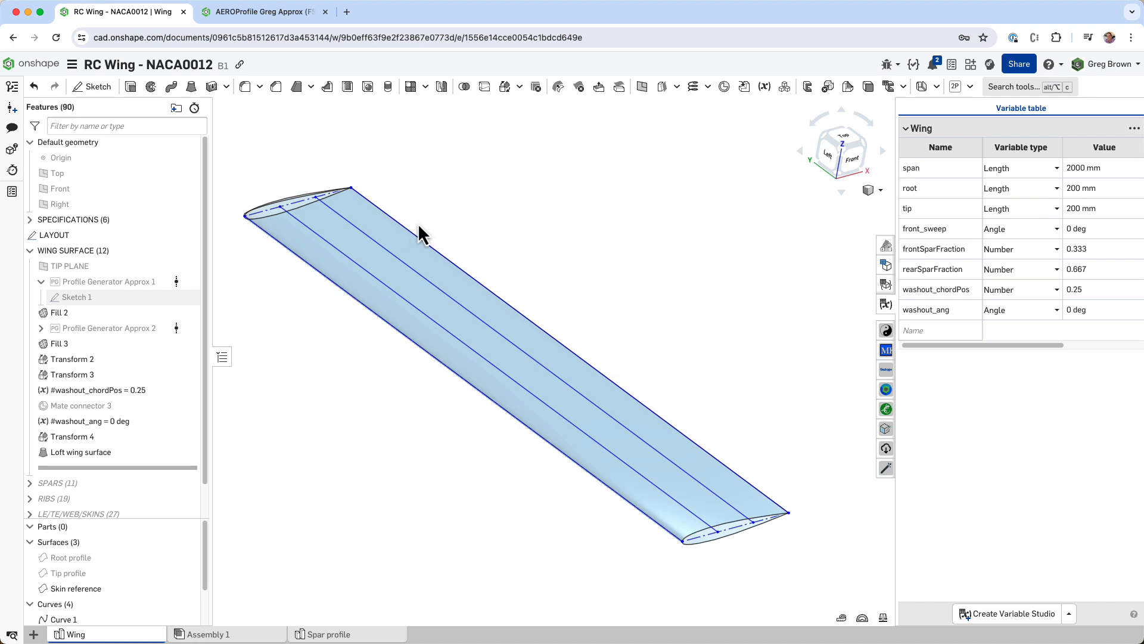
scroll(276, 184, up, 8)
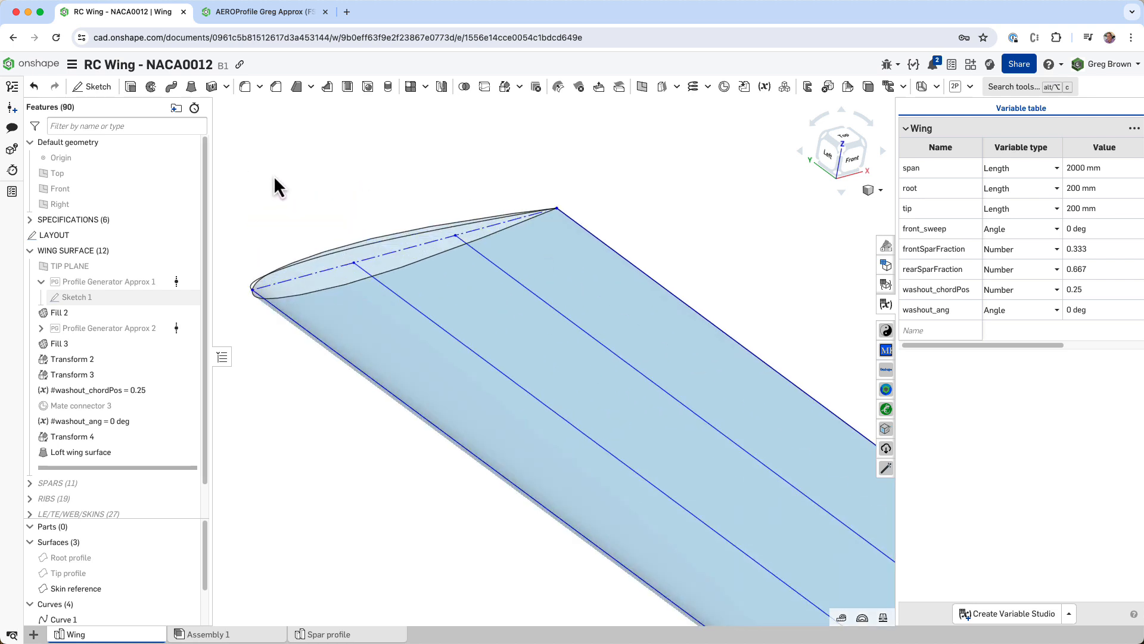
- Analyze the upper airfoil edge of the Loft wing surface at the wing's end with curvature combs
right_drag(344, 189, 416, 274)
click(414, 302)
key(shift+c)
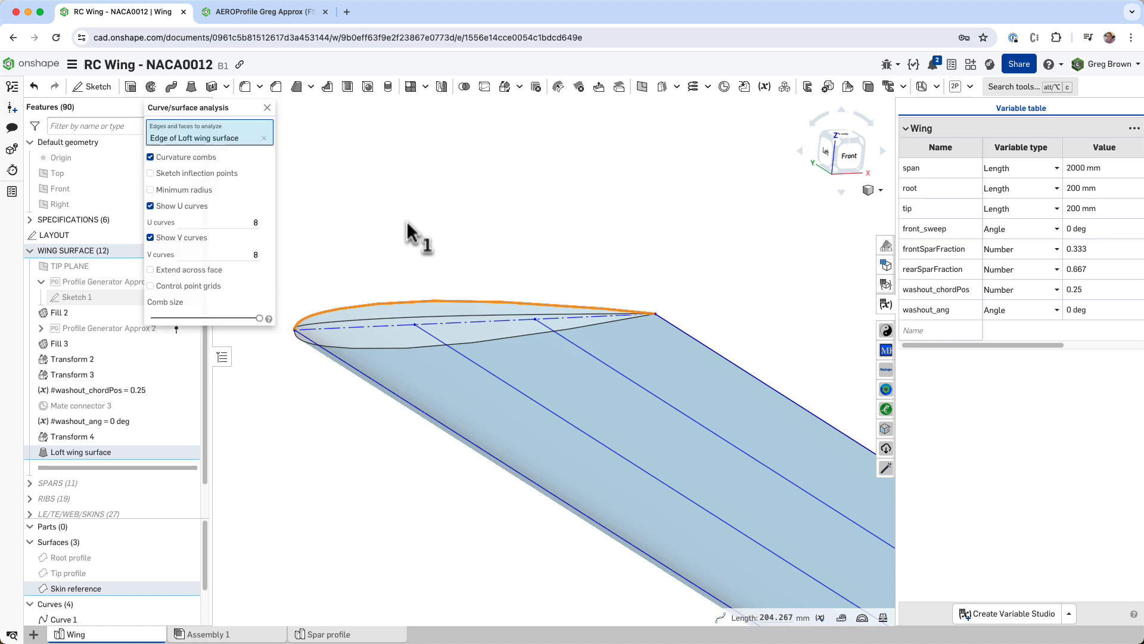
middle_drag(431, 245, 668, 225)
scroll(529, 229, down, 3)
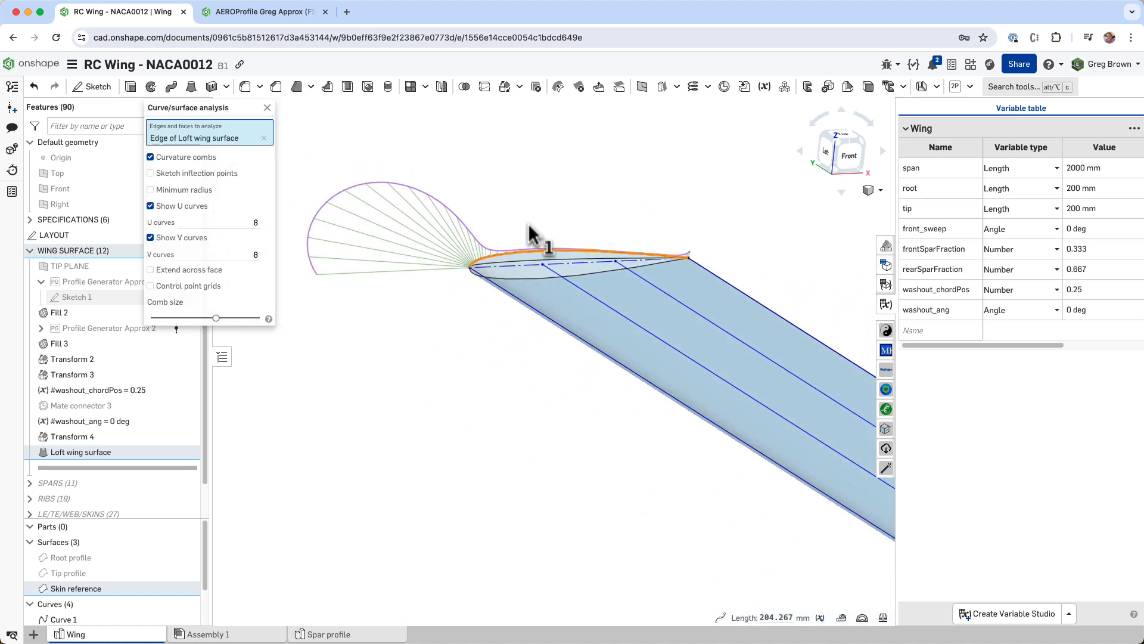
- Examine the curvature comb from the leading edge to the trailing edge of the airfoil, and close the analysis
scroll(529, 232, up, 2)
mouse_move(531, 234)
right_down()
mouse_move(518, 230)
mouse_move(537, 234)
right_up()
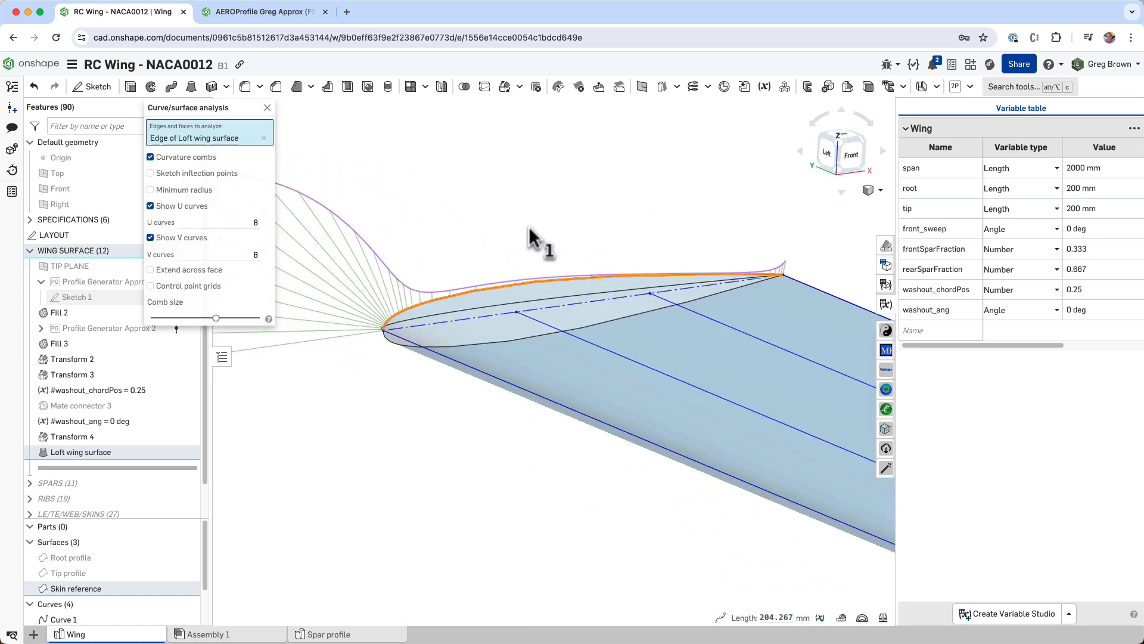
scroll(618, 250, up, 2)
scroll(619, 249, down, 3)
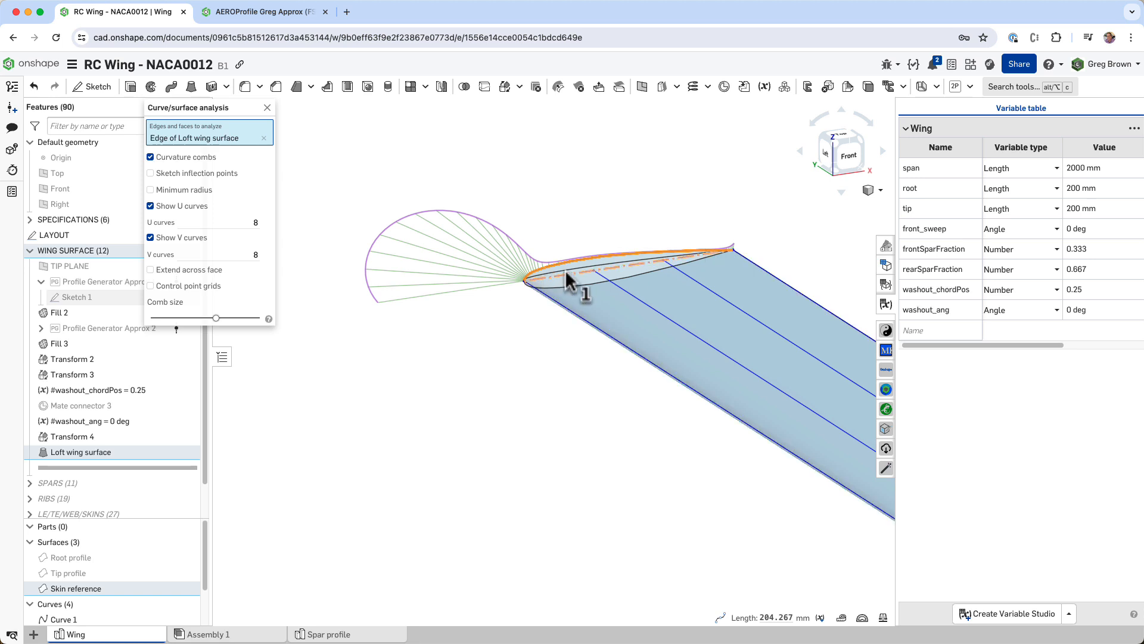
scroll(577, 255, up, 6)
mouse_move(577, 256)
right_down()
mouse_move(568, 262)
mouse_move(582, 263)
right_up()
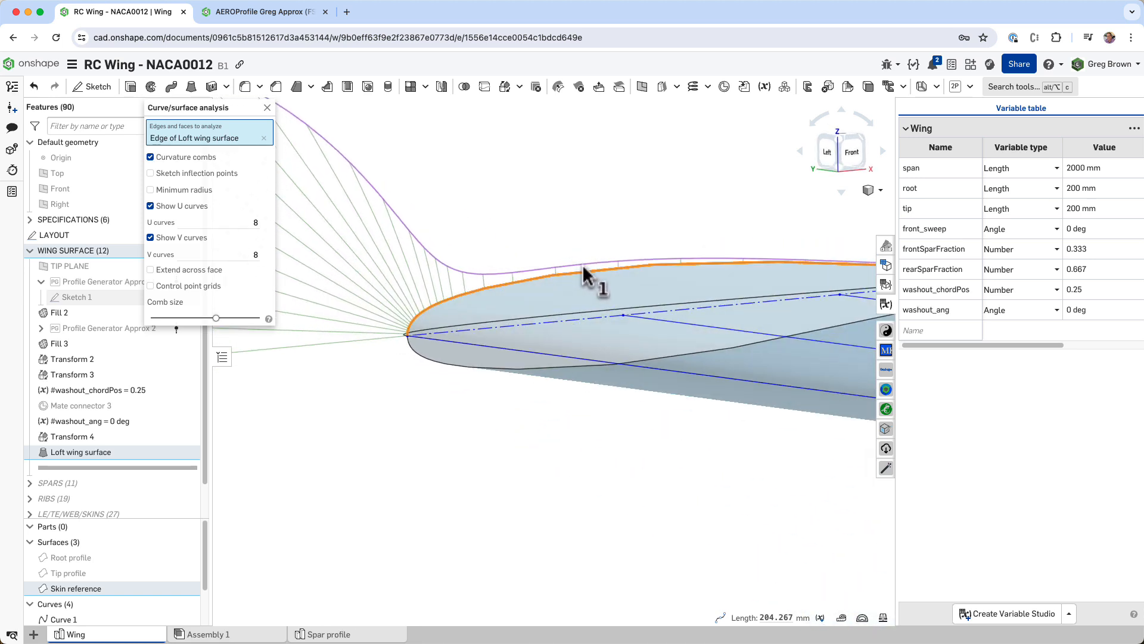
middle_drag(581, 264, 652, 302)
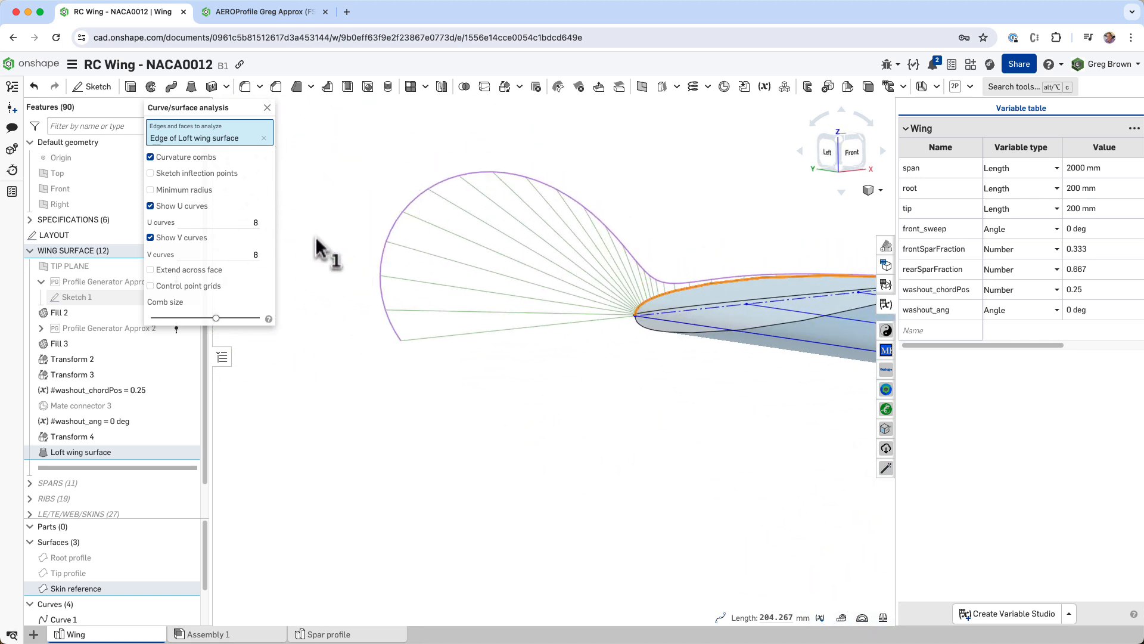
click(267, 107)
- Analyze the upper face of the Loft wing surface with U and V curvature combs, and close the analysis
scroll(352, 244, down, 7)
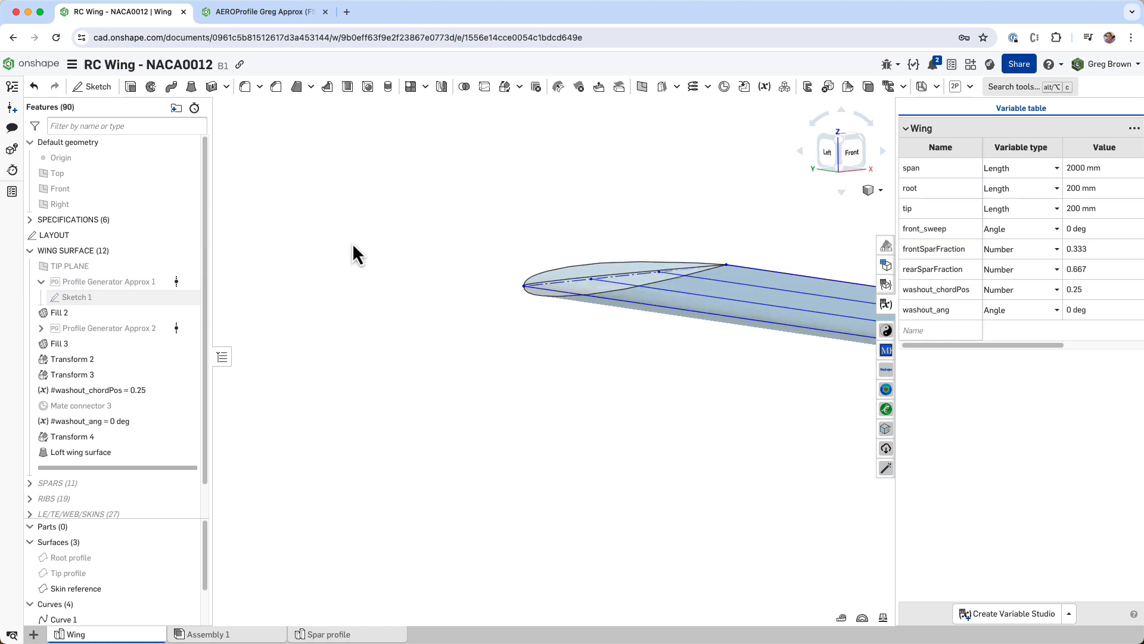
right_drag(573, 238, 641, 242)
middle_drag(641, 242, 614, 292)
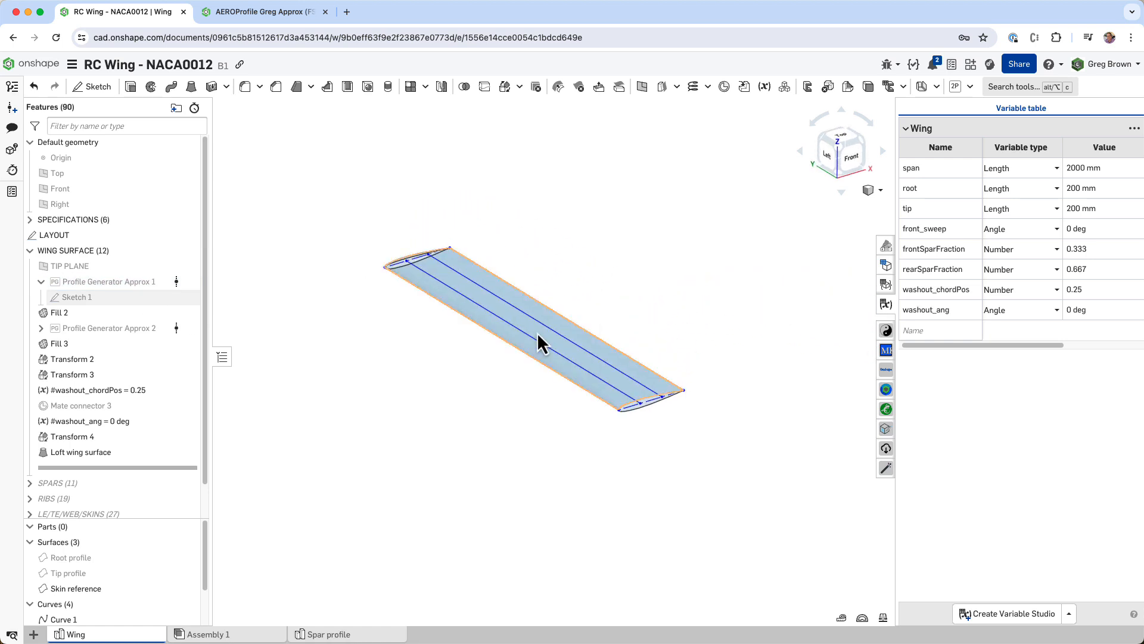
scroll(538, 333, up, 3)
mouse_move(536, 341)
right_down()
mouse_move(519, 310)
mouse_move(498, 322)
mouse_move(501, 304)
mouse_move(476, 328)
mouse_move(533, 346)
mouse_move(502, 351)
right_up()
click(476, 326)
key(shift+c)
right_drag(513, 340, 522, 348)
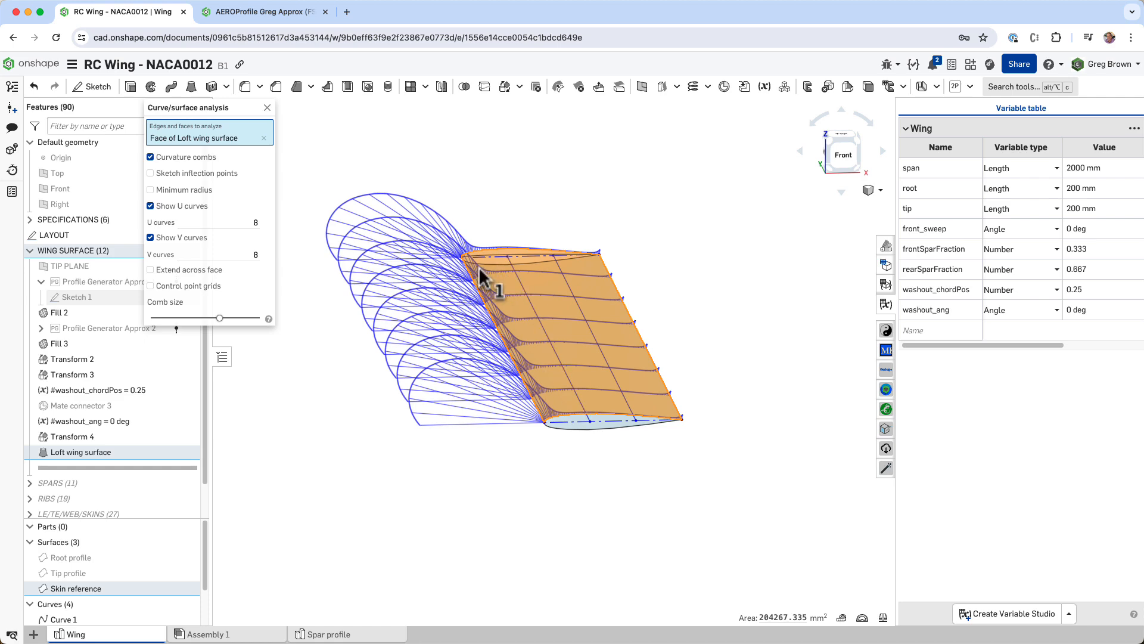
right_drag(467, 268, 471, 312)
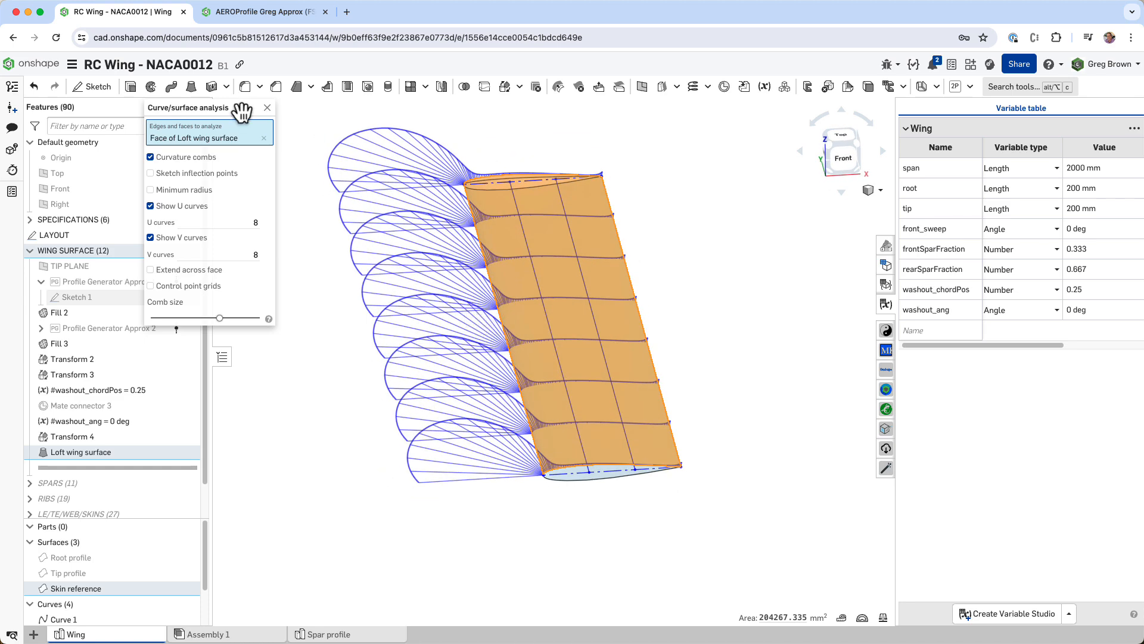
click(267, 108)
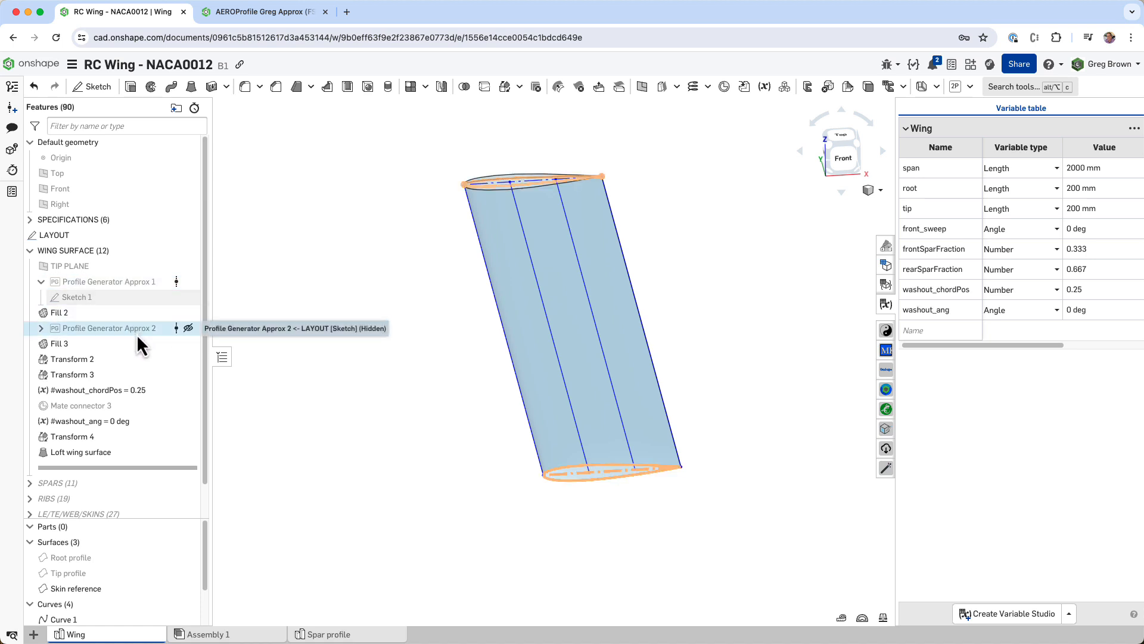
- Set the washout_ang variable to 10 deg
click(126, 360)
mouse_move(448, 369)
right_down()
mouse_move(481, 363)
mouse_move(464, 372)
right_up()
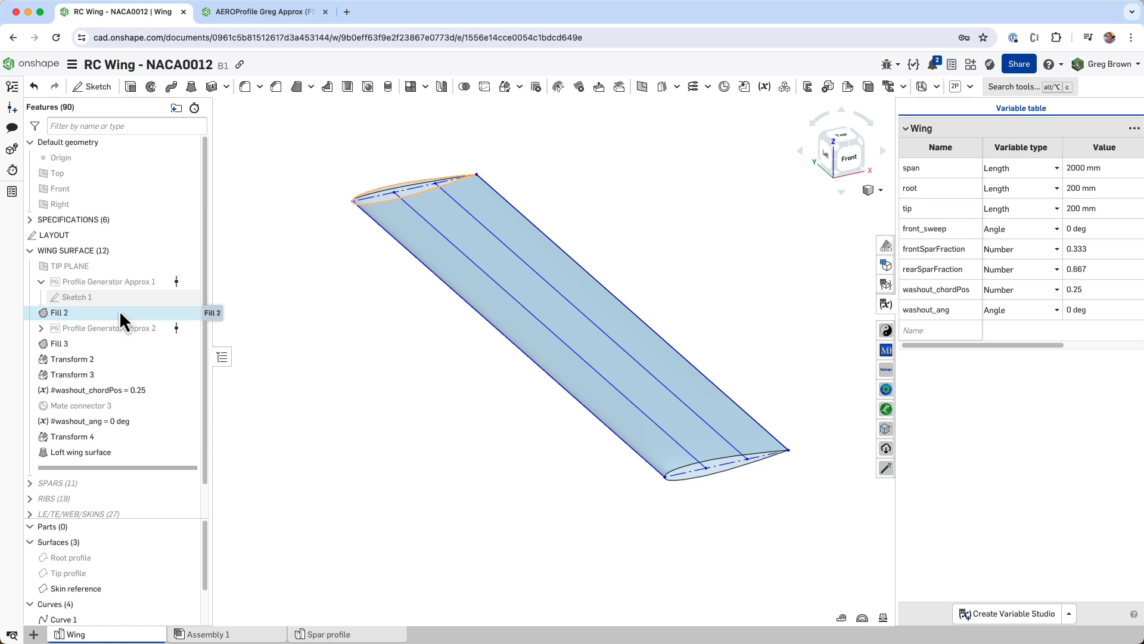
mouse_move(491, 413)
right_down()
mouse_move(469, 395)
mouse_move(480, 407)
right_up()
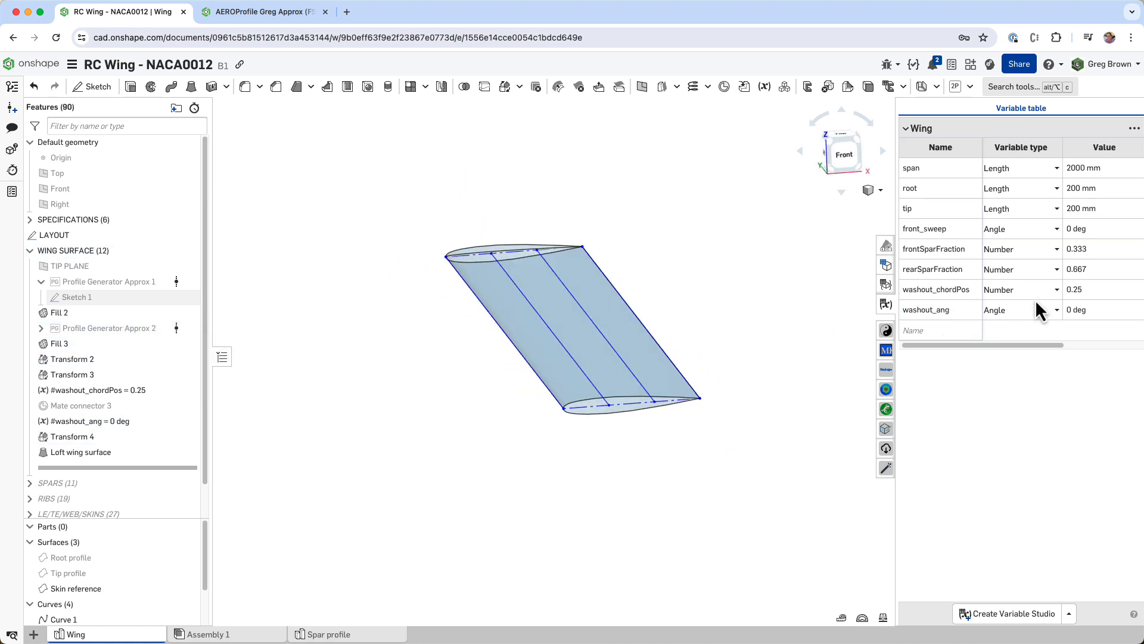
click(1085, 309)
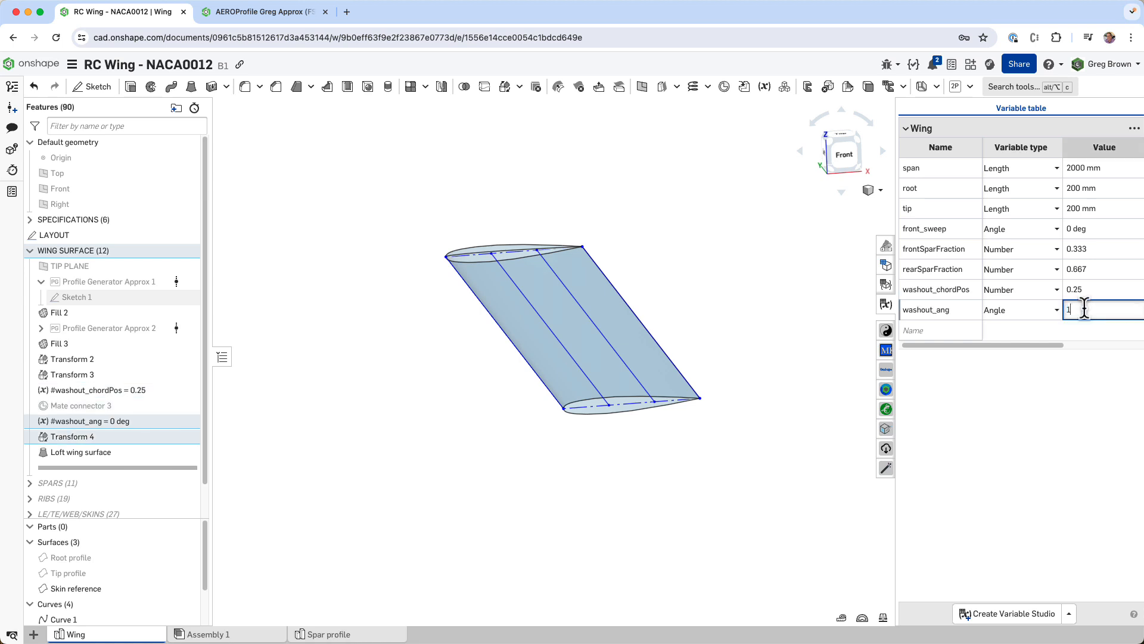
key(Return)
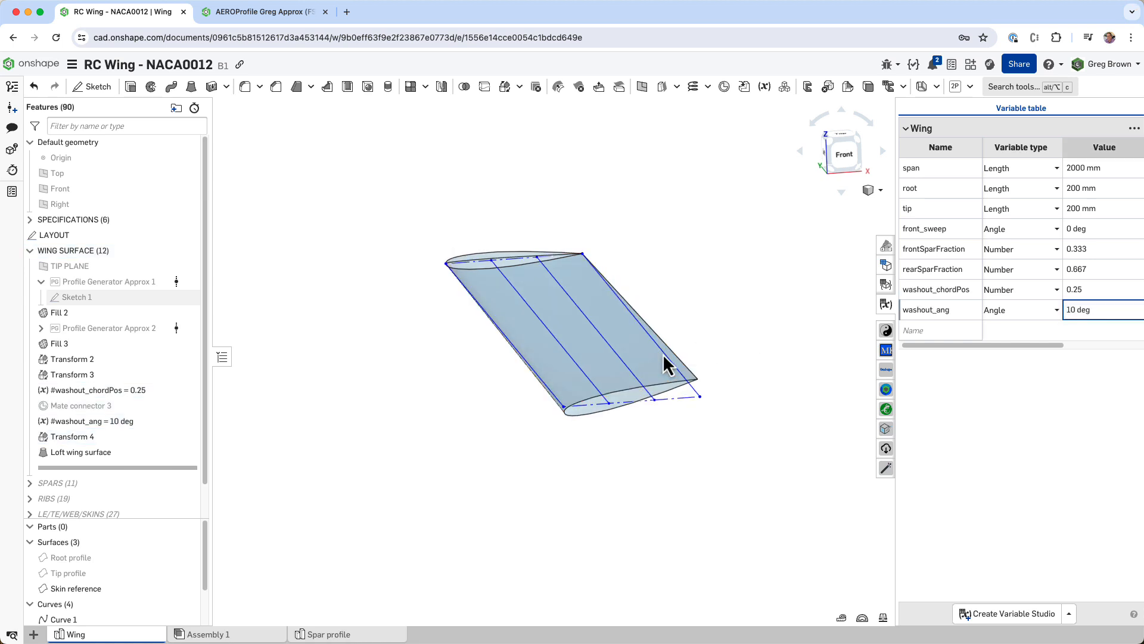
- Inspect the twisted wing in the Left view and reset washout_ang to 0 deg
key(shift+1)
right_drag(657, 350, 691, 380)
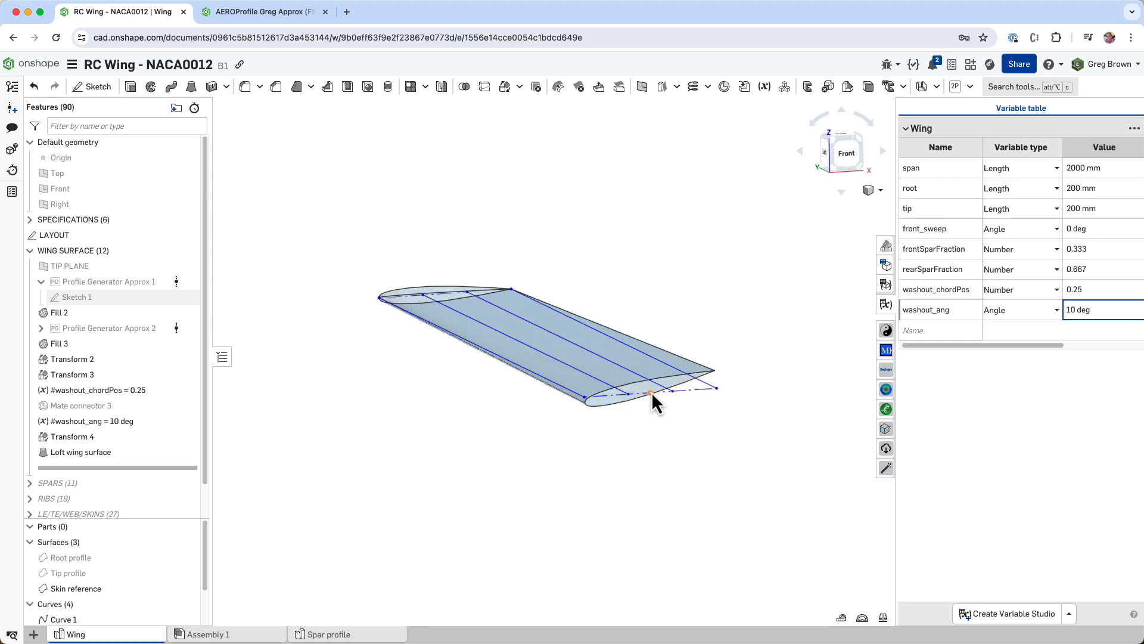
key(shift+3)
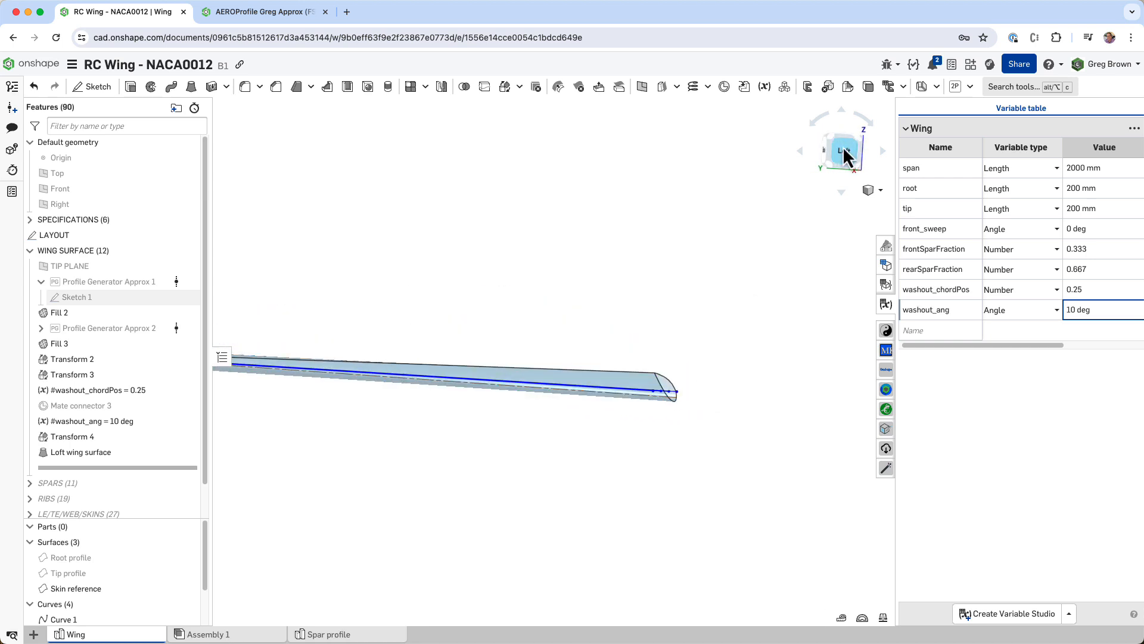
click(842, 150)
click(1108, 311)
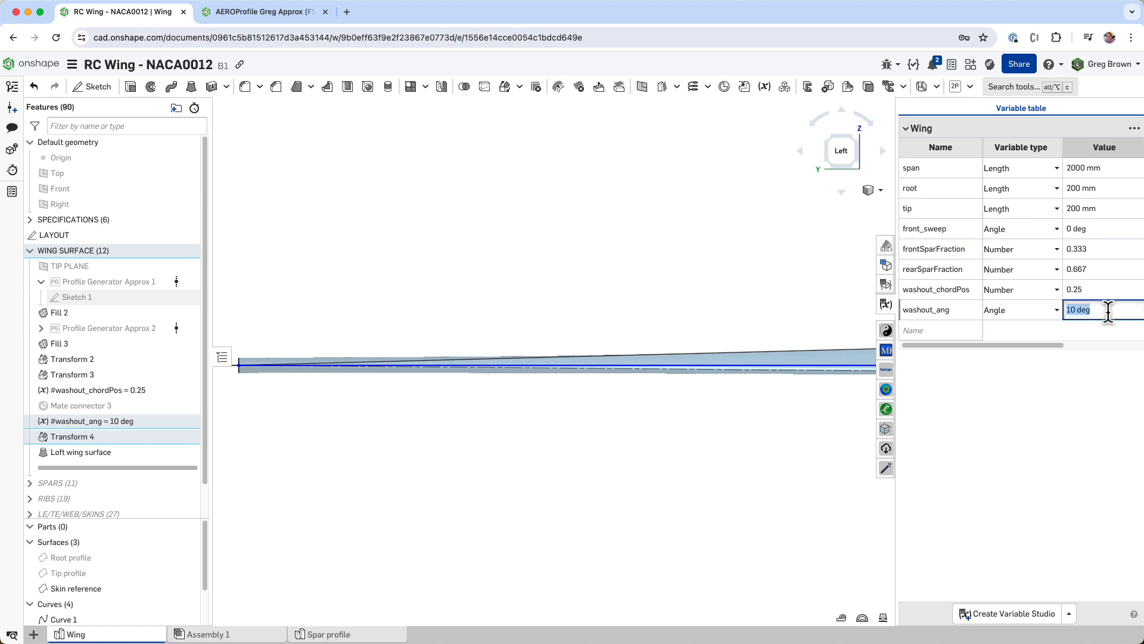
key(Return)
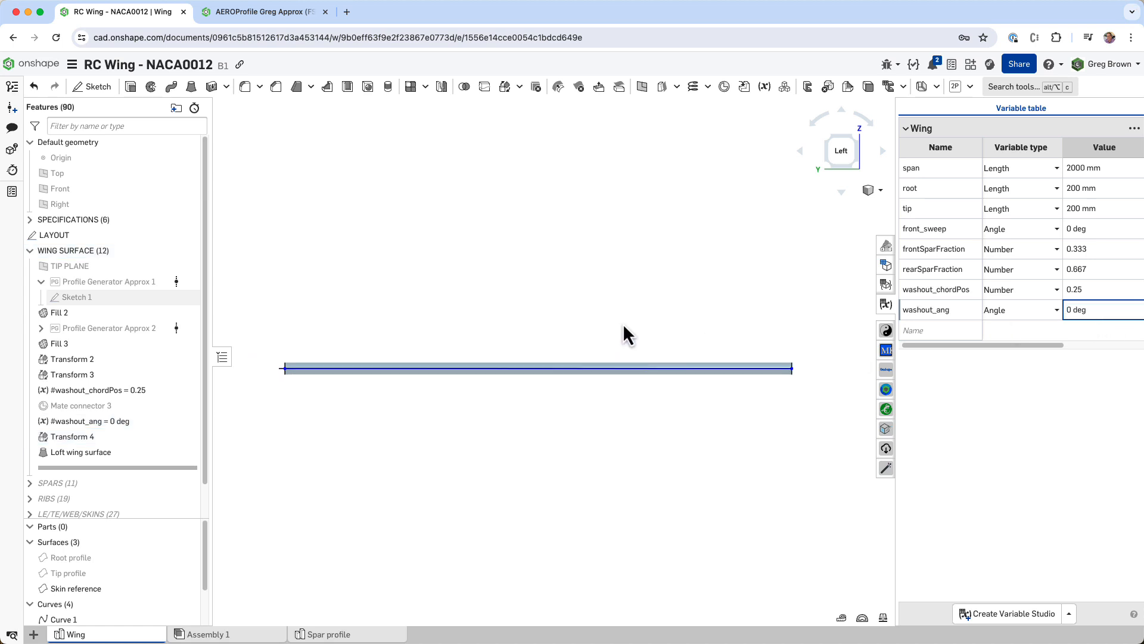
- Apply the 10 deg washout_ang value again for comparison in the Left view
click(1088, 308)
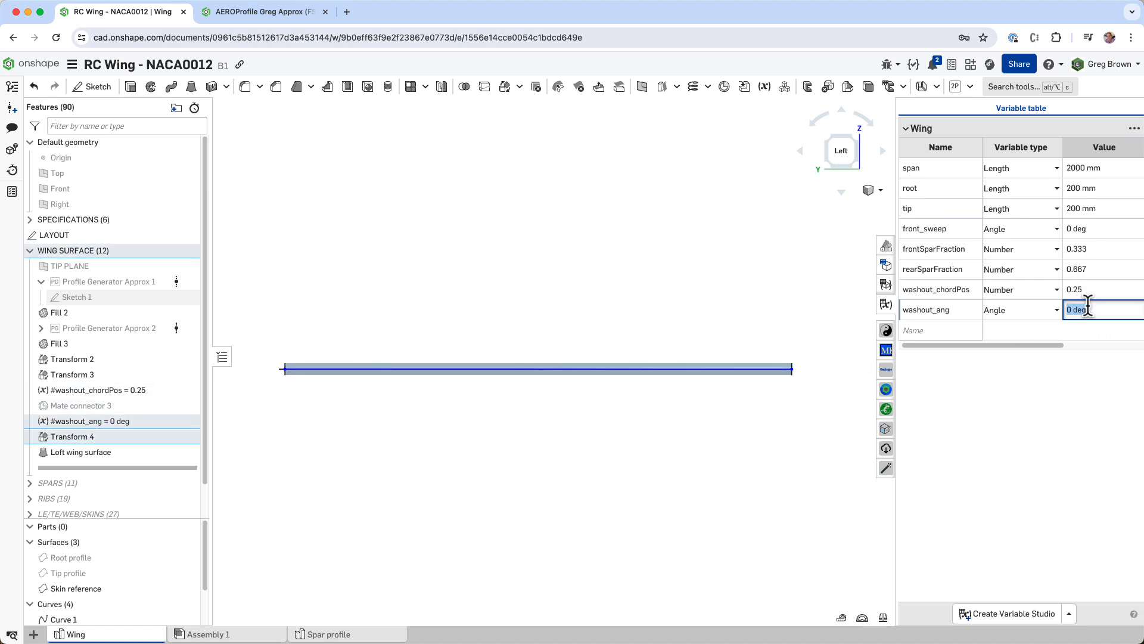
text(10)
key(Return)
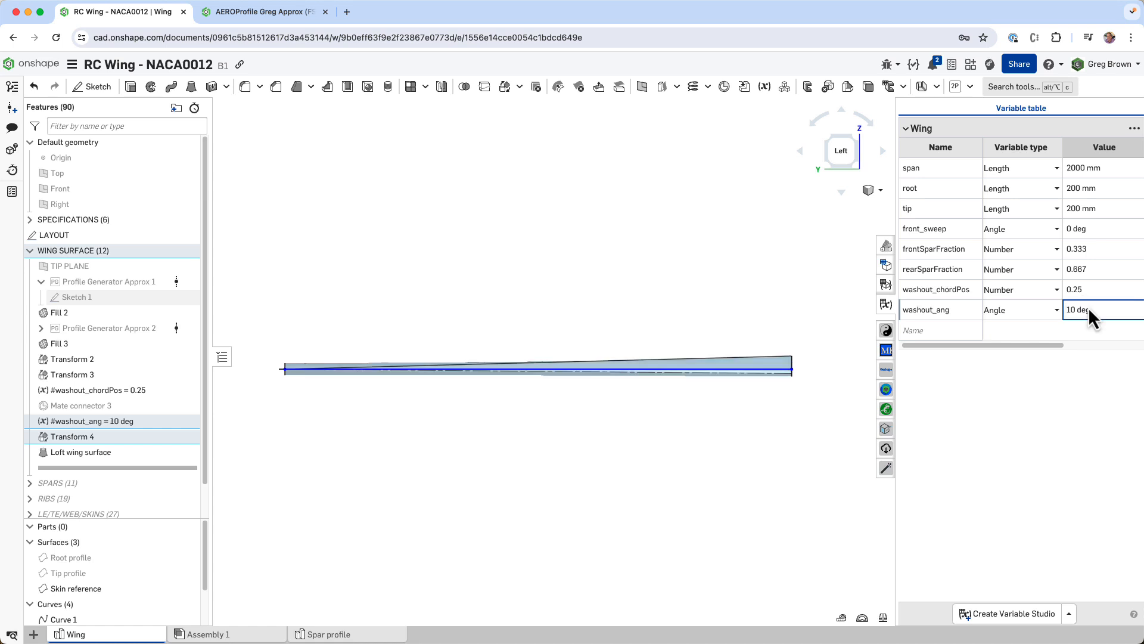
- Show Mate connector 3 on the wing's end chord and set washout_ang to 0 deg
right_drag(771, 345, 647, 382)
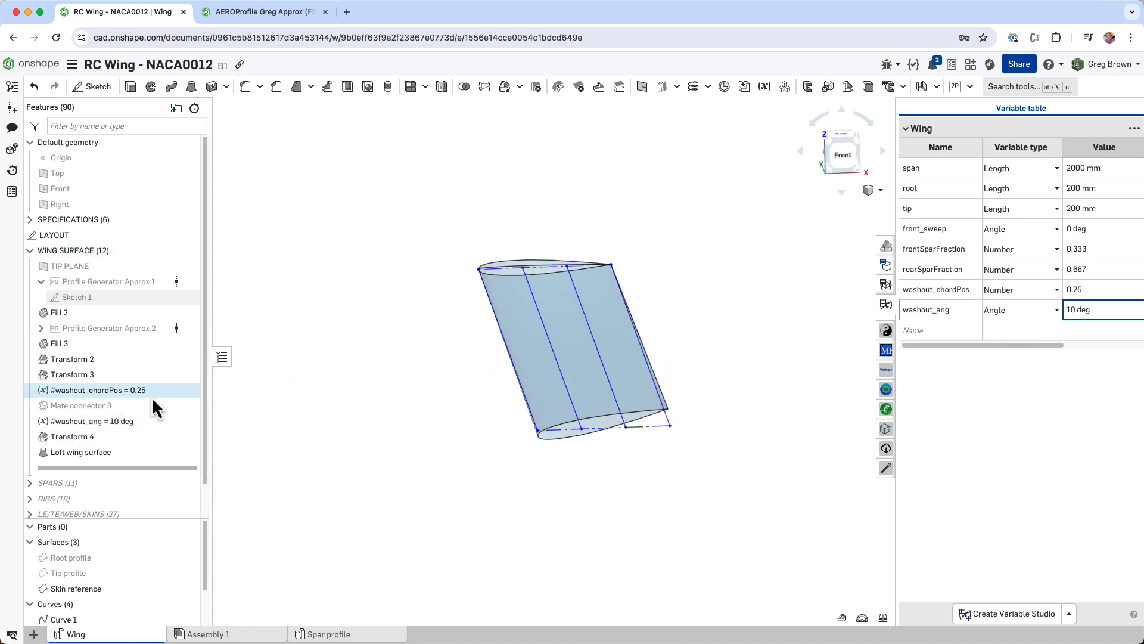
scroll(575, 431, up, 3)
scroll(576, 430, up, 2)
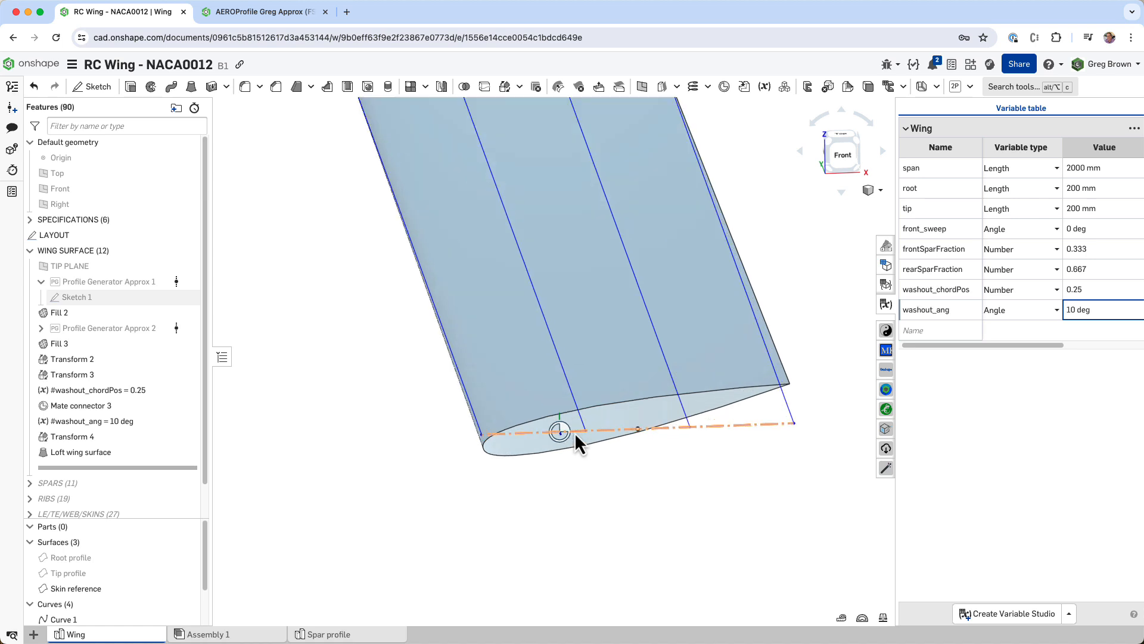
click(1107, 310)
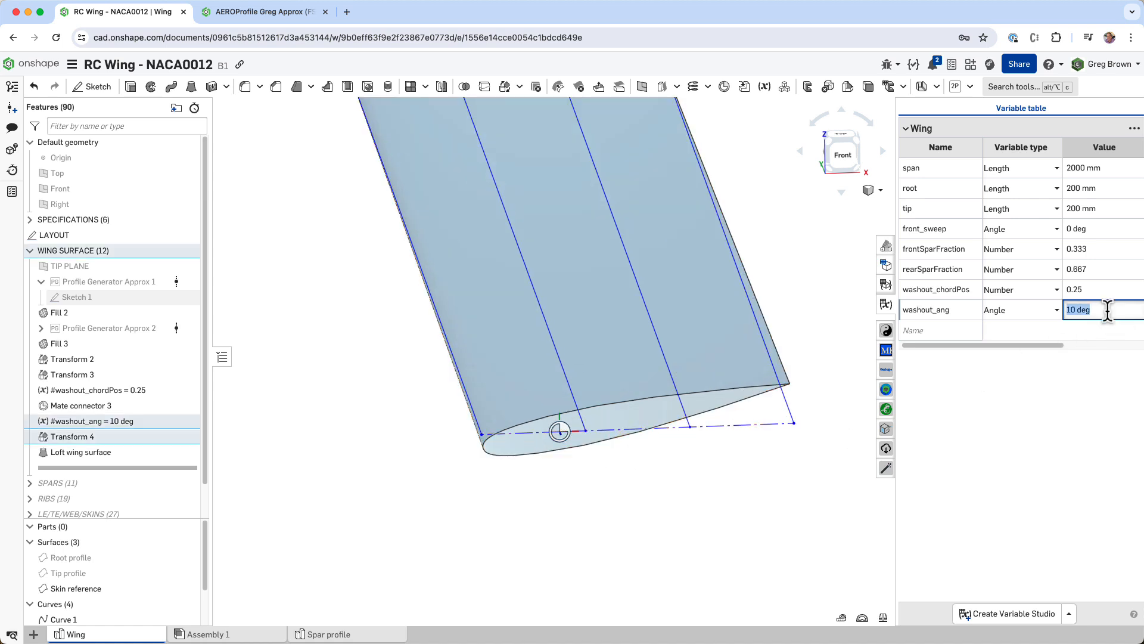
key(Return)
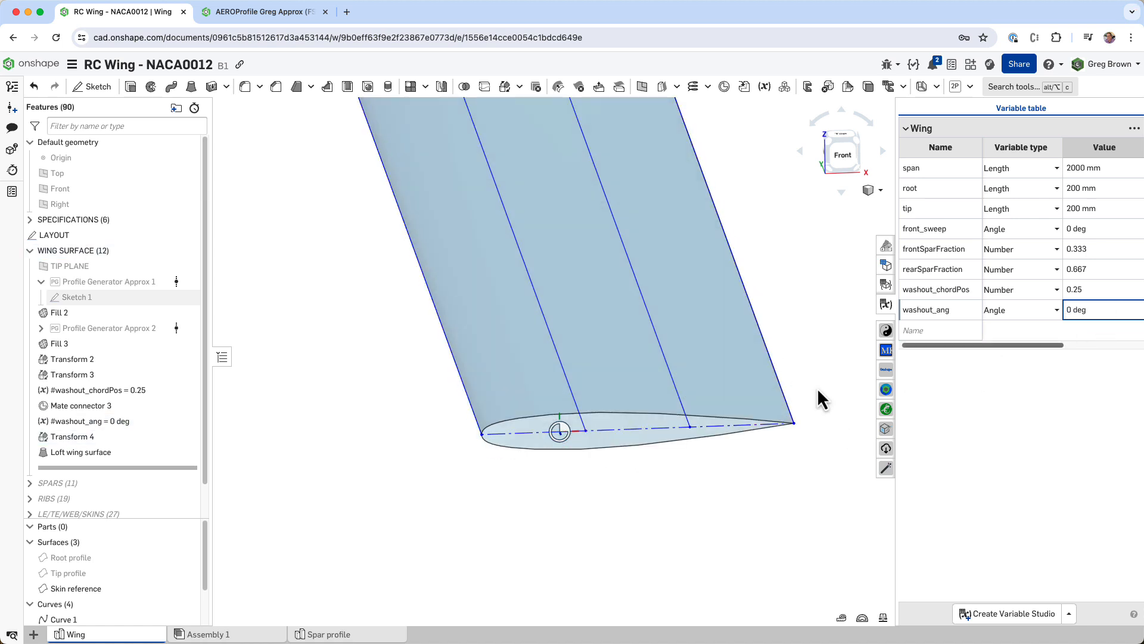
- Try a washout_chordPos of 0.5 to shift the washout pivot, and restore it to 0.25
click(1073, 290)
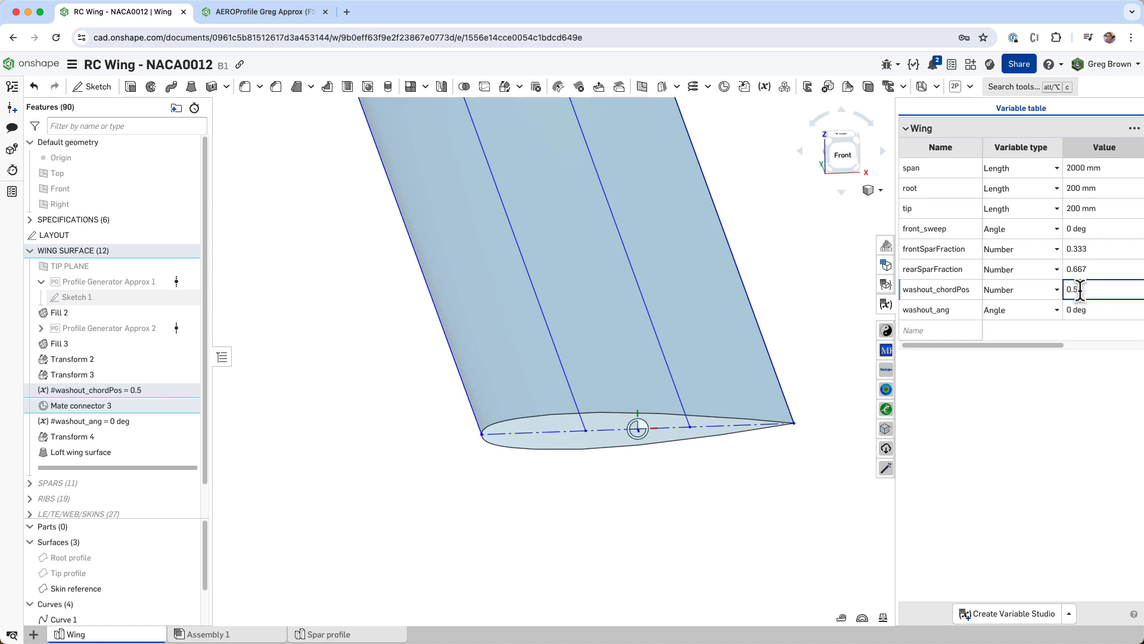
text(.)
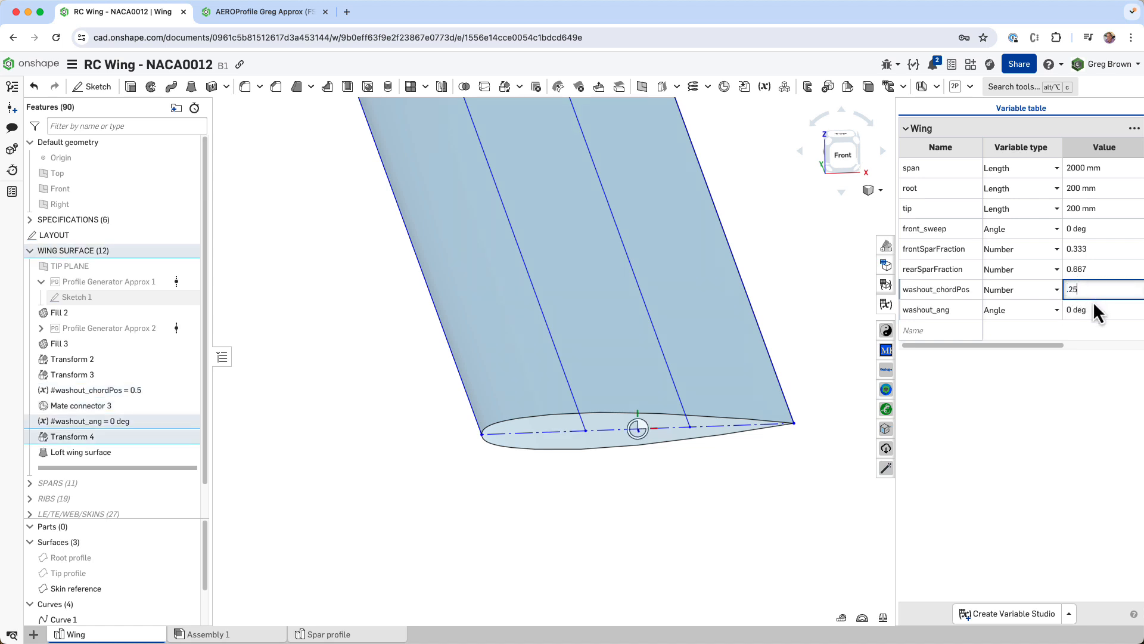
text(25)
key(Return)
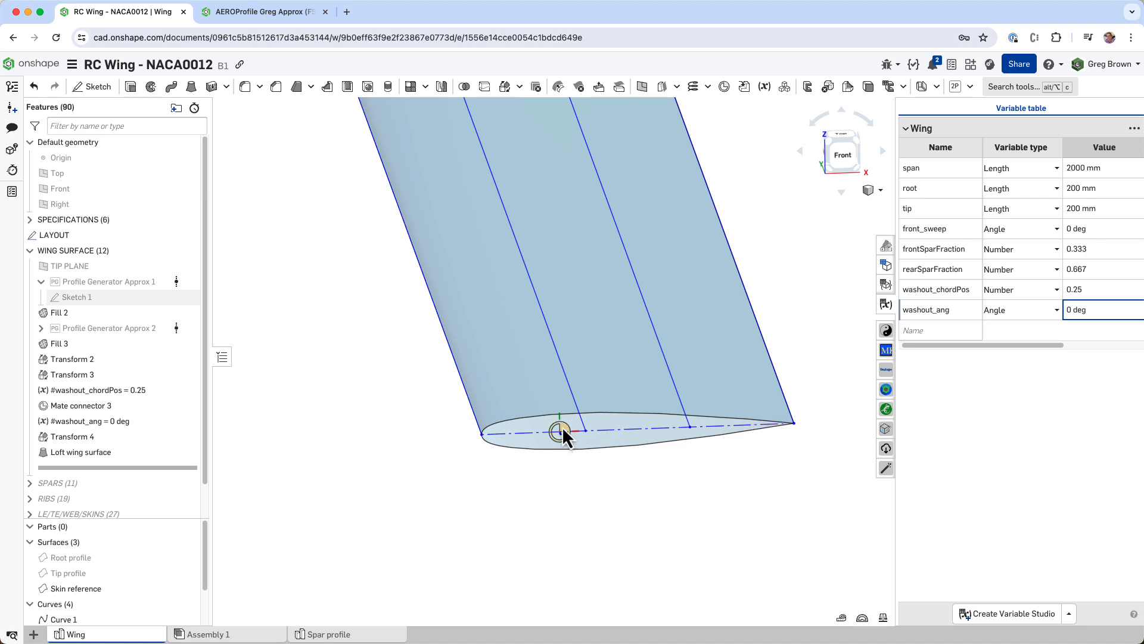
- Increase washout_ang in steps from 2 deg to 9 deg to twist the wing's end profile about the mate connector
double_click(1085, 315)
text(2 deg)
double_click(1085, 316)
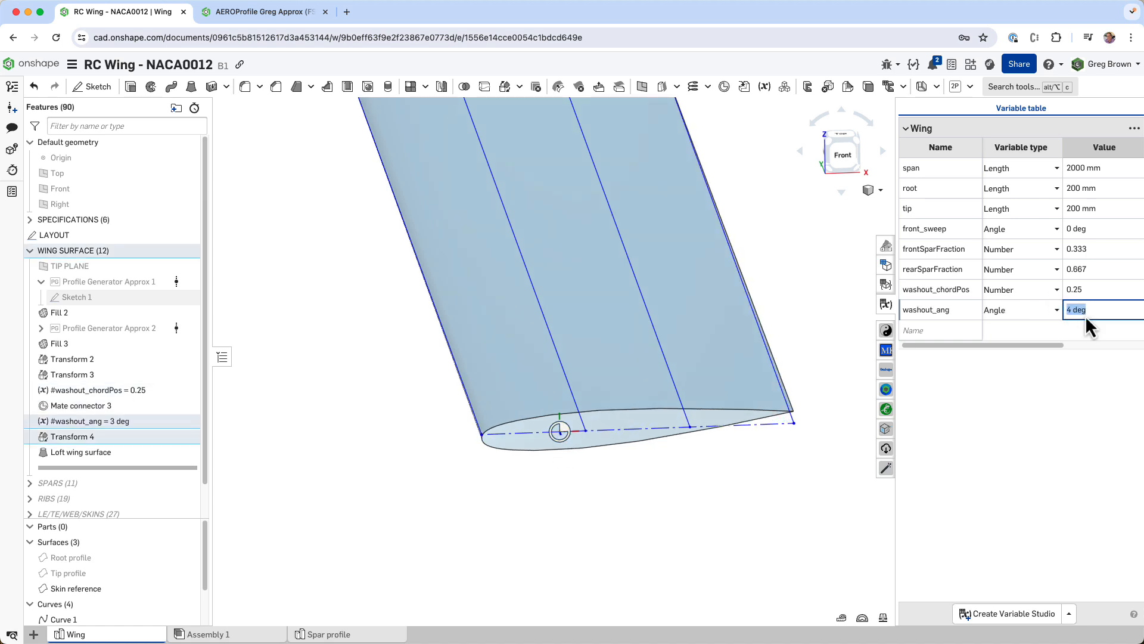
text(4)
double_click(1085, 316)
text(8)
double_click(1085, 316)
text(9)
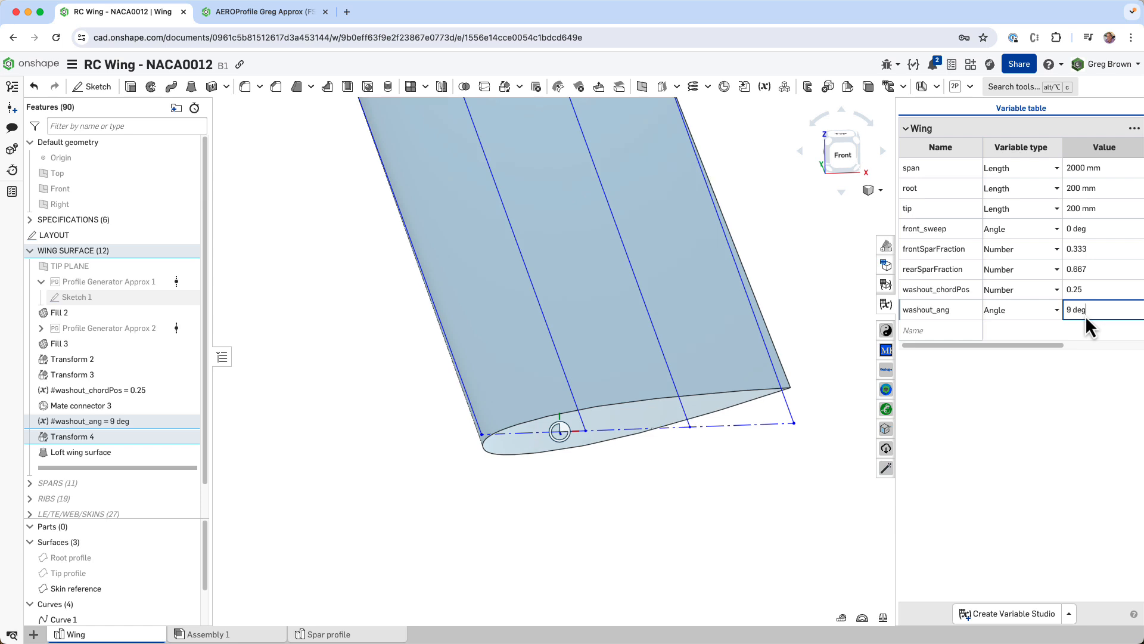
- Set washout_ang to 4 deg and review the twist along the whole wing
scroll(673, 391, down, 5)
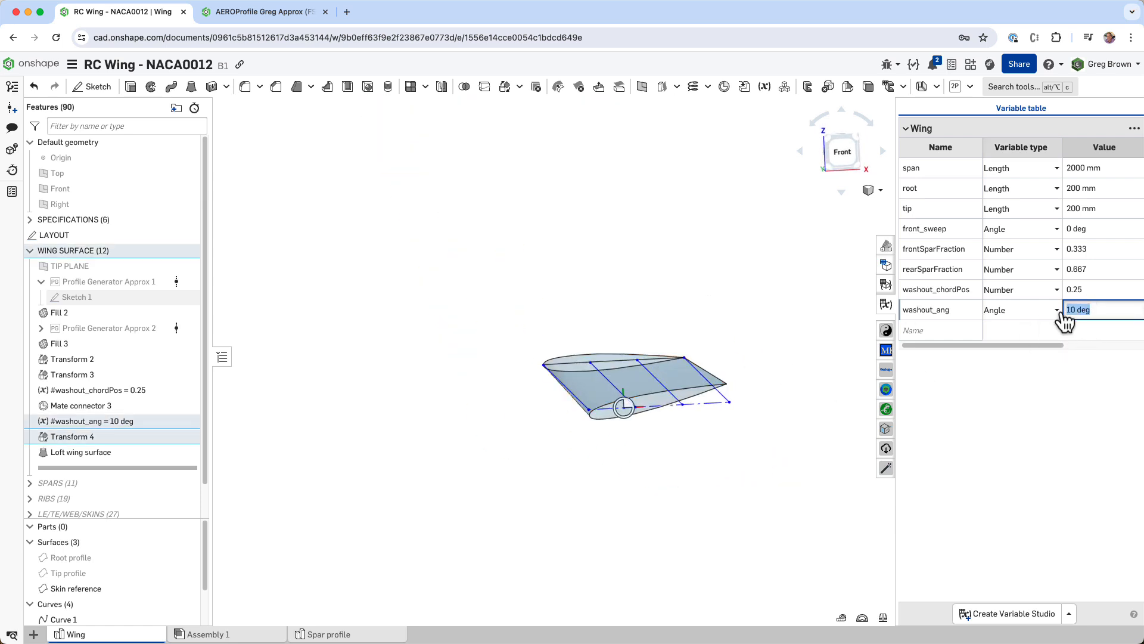
text(4)
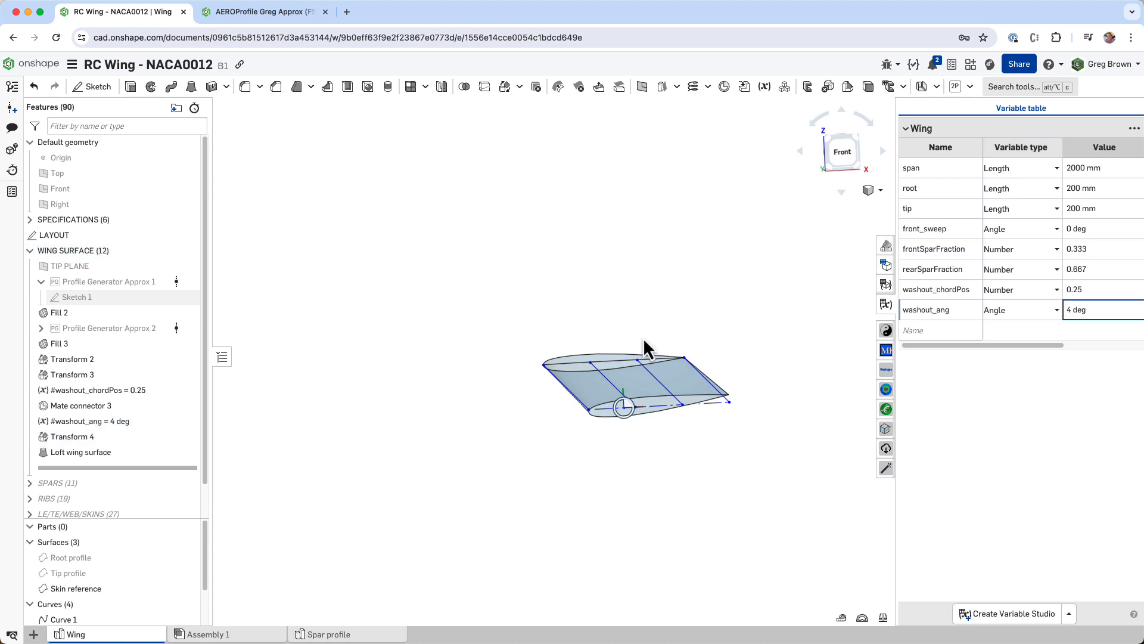
right_drag(642, 338, 697, 358)
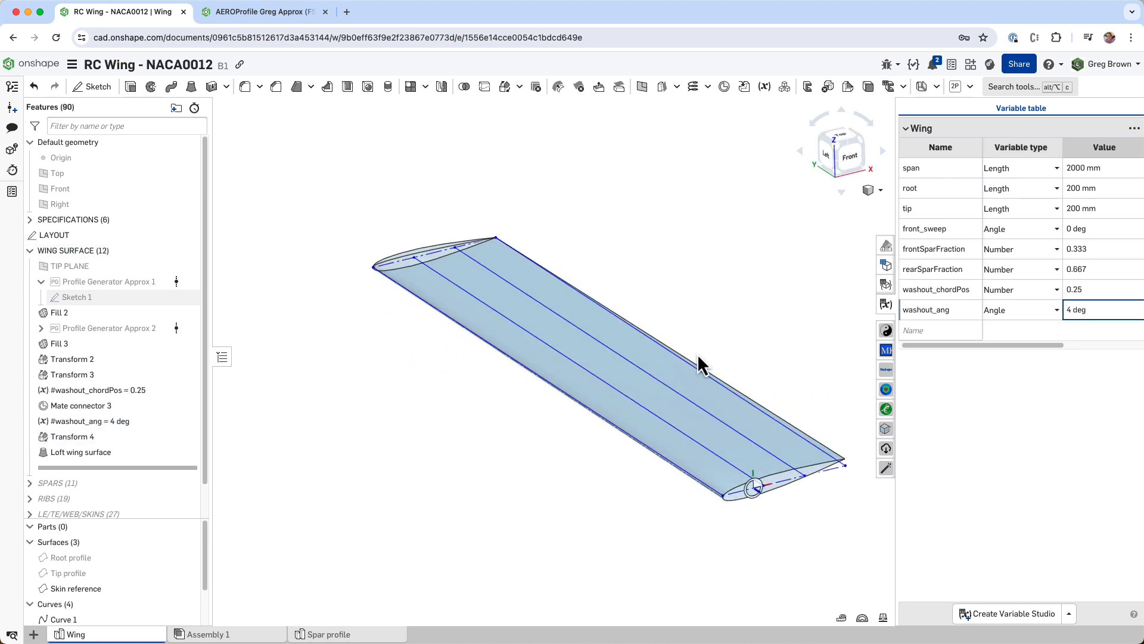
middle_drag(721, 350, 699, 364)
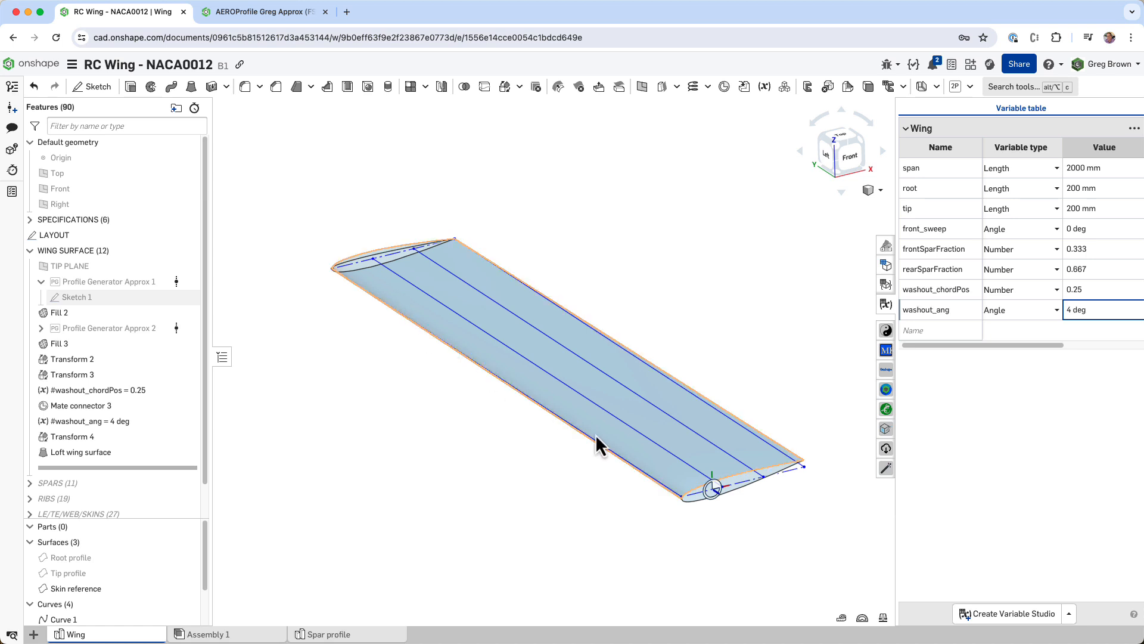
key(1)
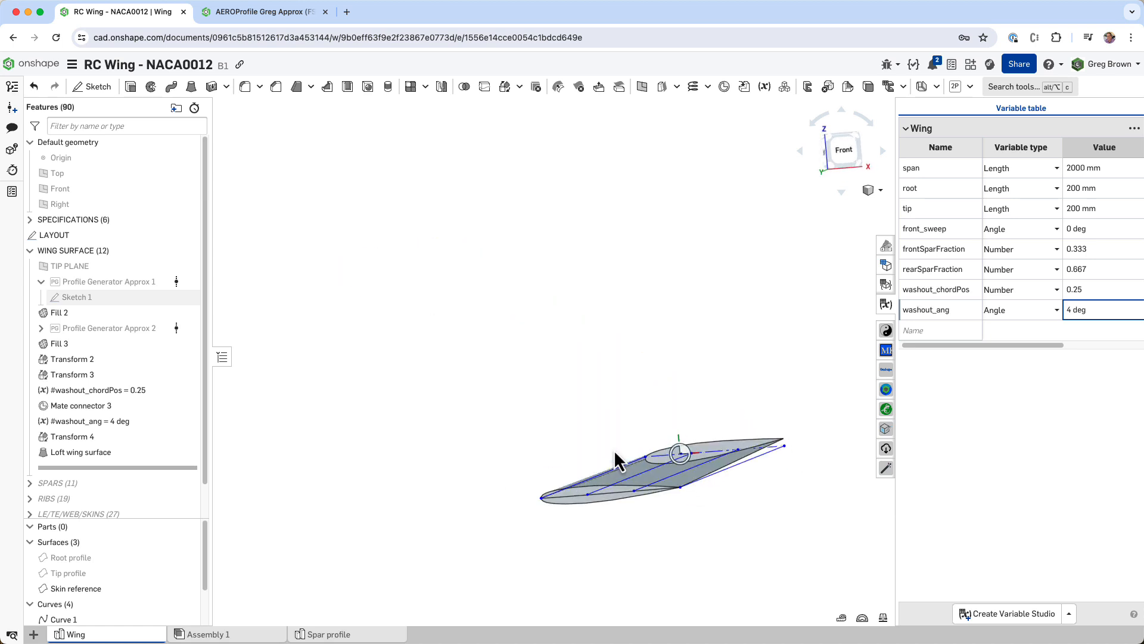
- Examine the washout twist between the root and tip profiles from oblique angles and straight from the front
right_drag(614, 450, 606, 453)
middle_drag(721, 480, 623, 458)
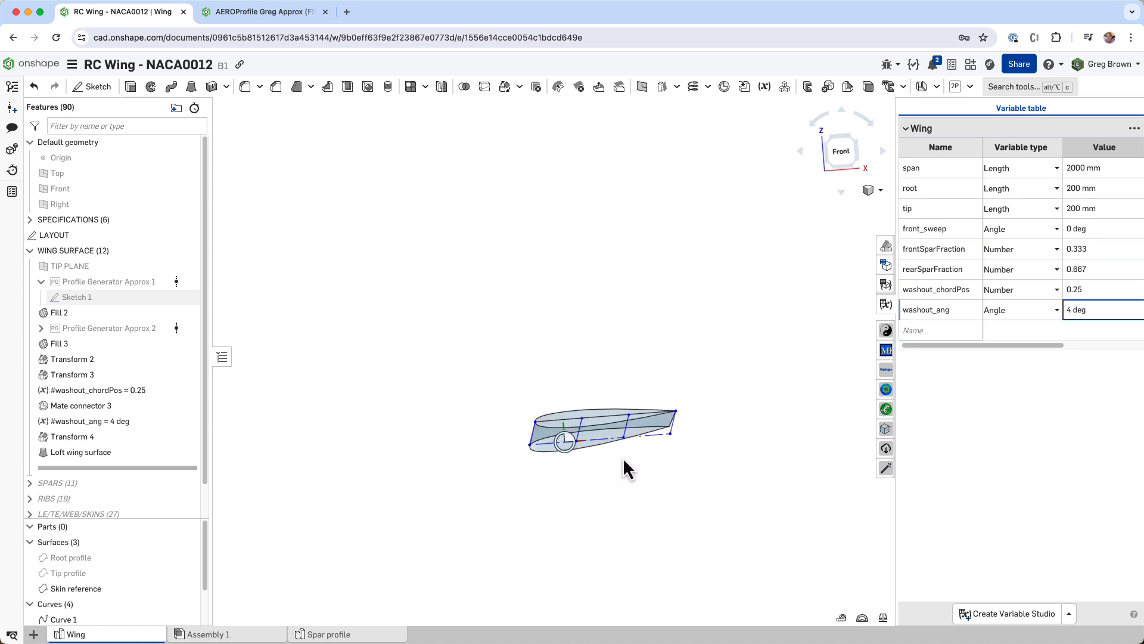
right_drag(623, 456, 656, 499)
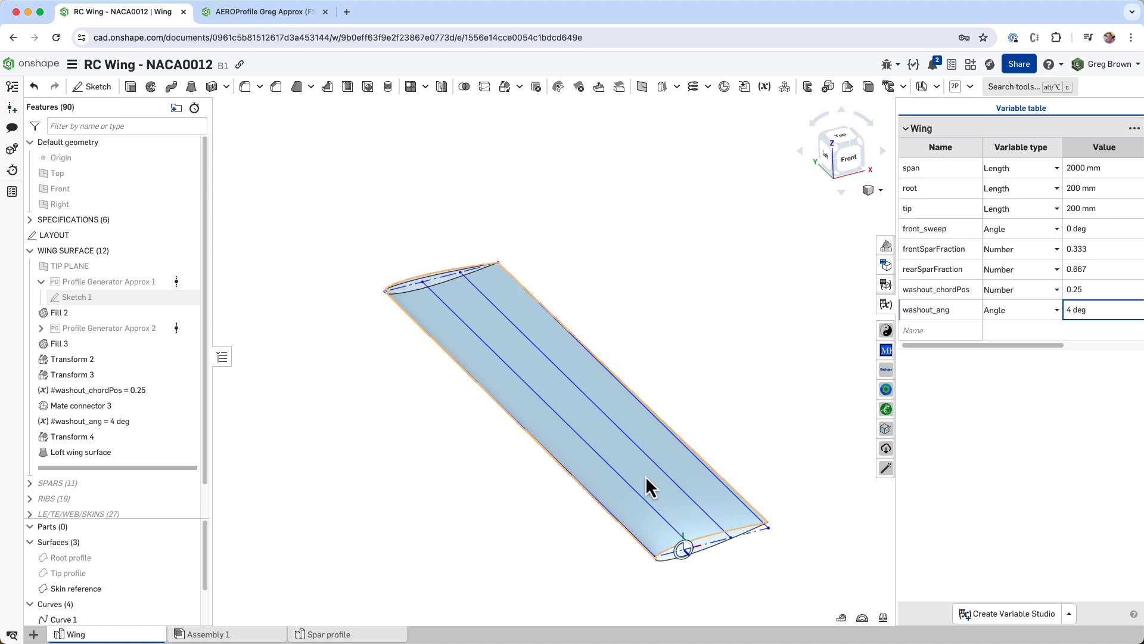
middle_drag(762, 574, 710, 520)
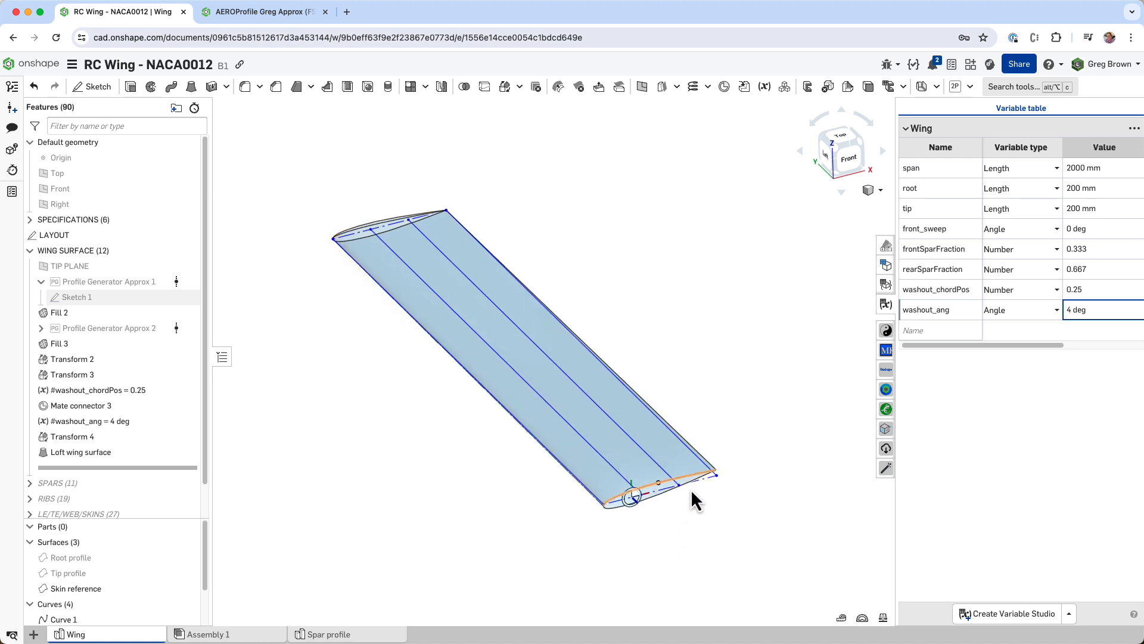
right_drag(692, 492, 711, 515)
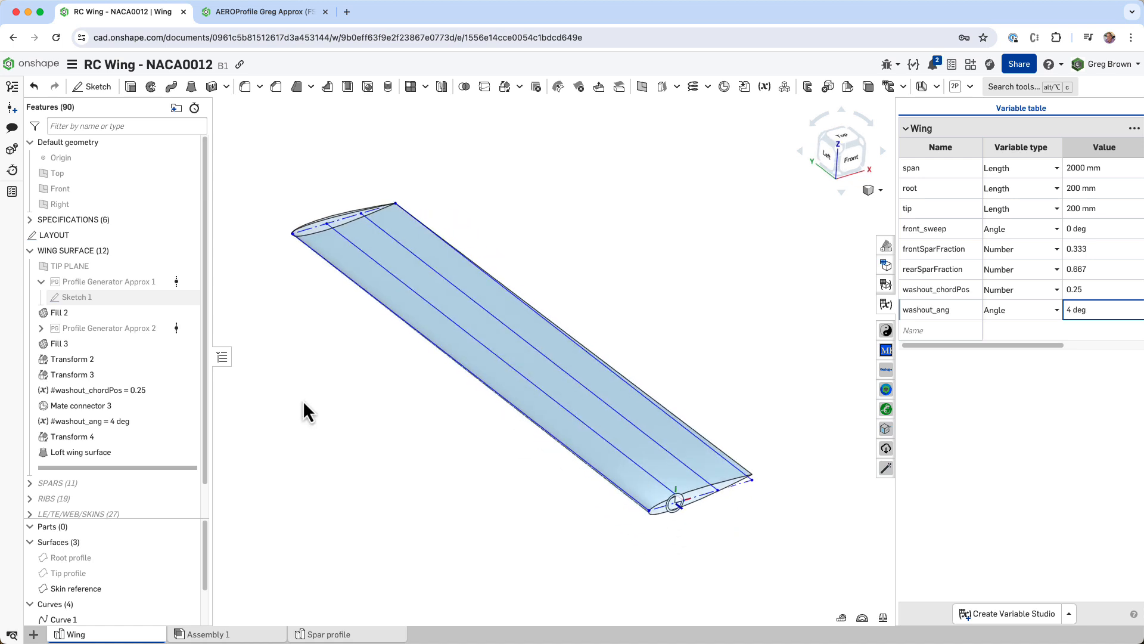
right_drag(625, 413, 725, 373)
scroll(485, 345, up, 4)
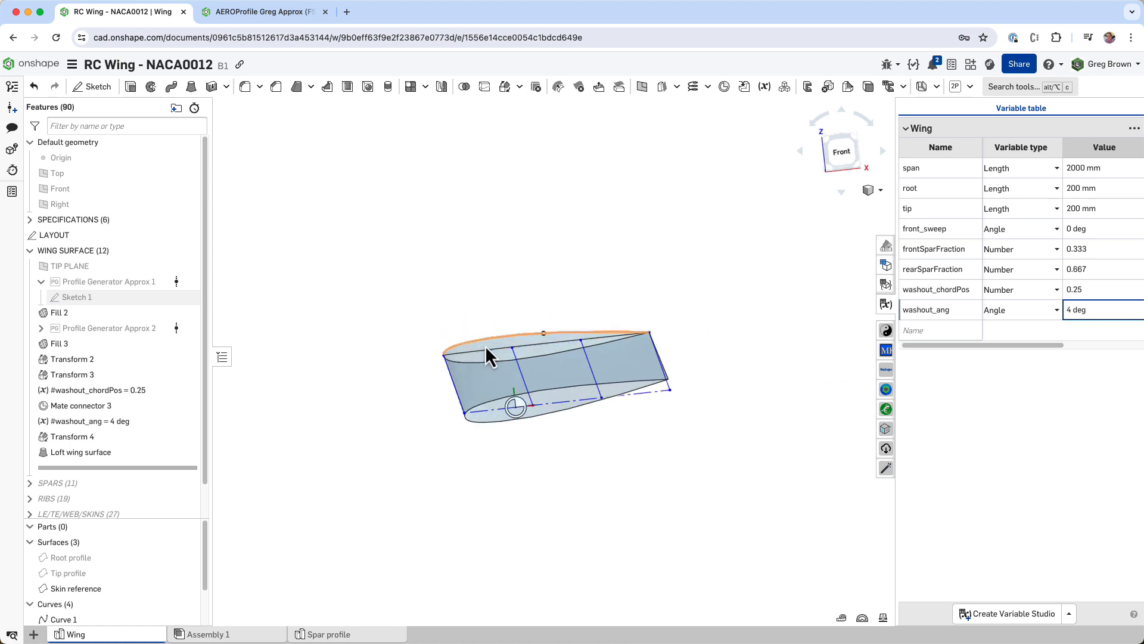
right_drag(486, 345, 501, 343)
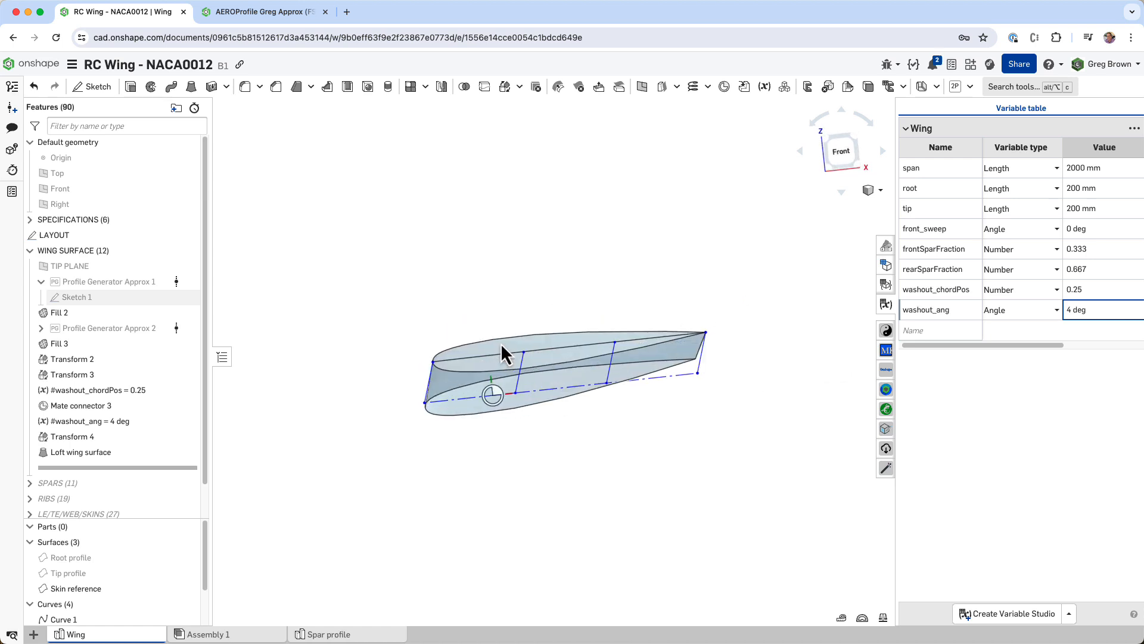
click(845, 153)
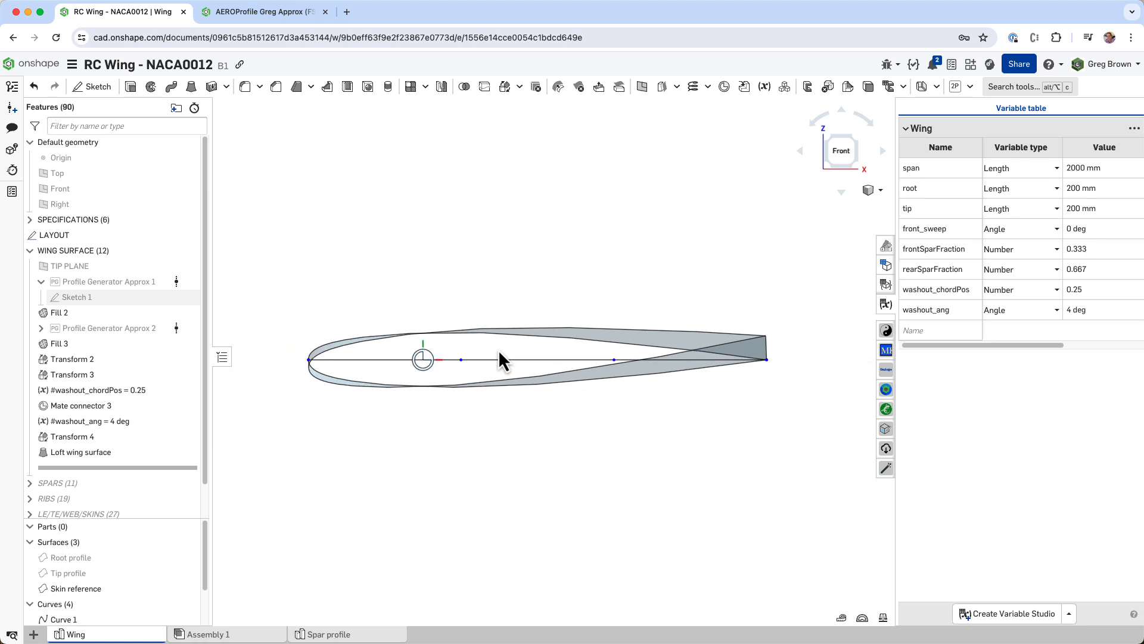
- Highlight the Loft wing surface together with its end profiles and inspect the wing's upper side and underside
click(600, 363)
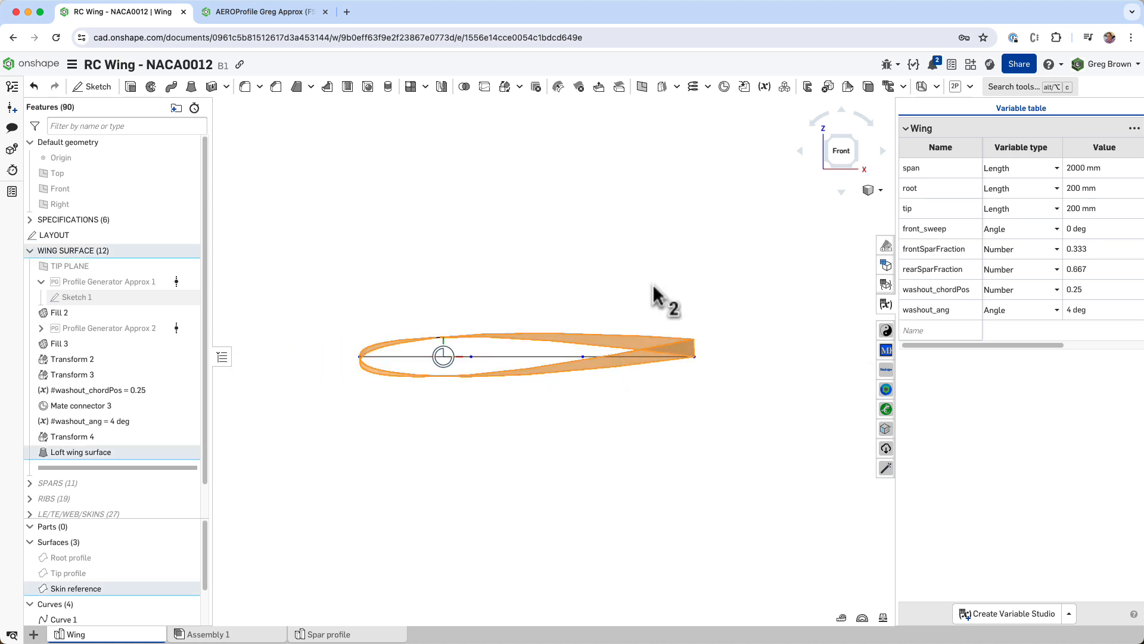
right_drag(658, 308, 593, 342)
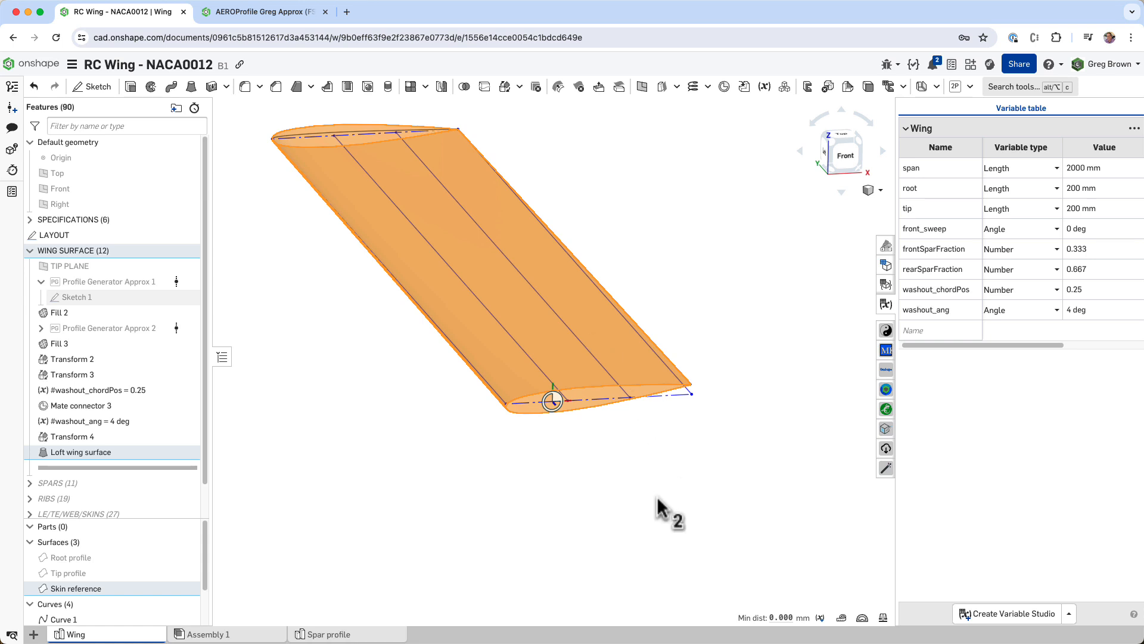
click(656, 496)
click(602, 336)
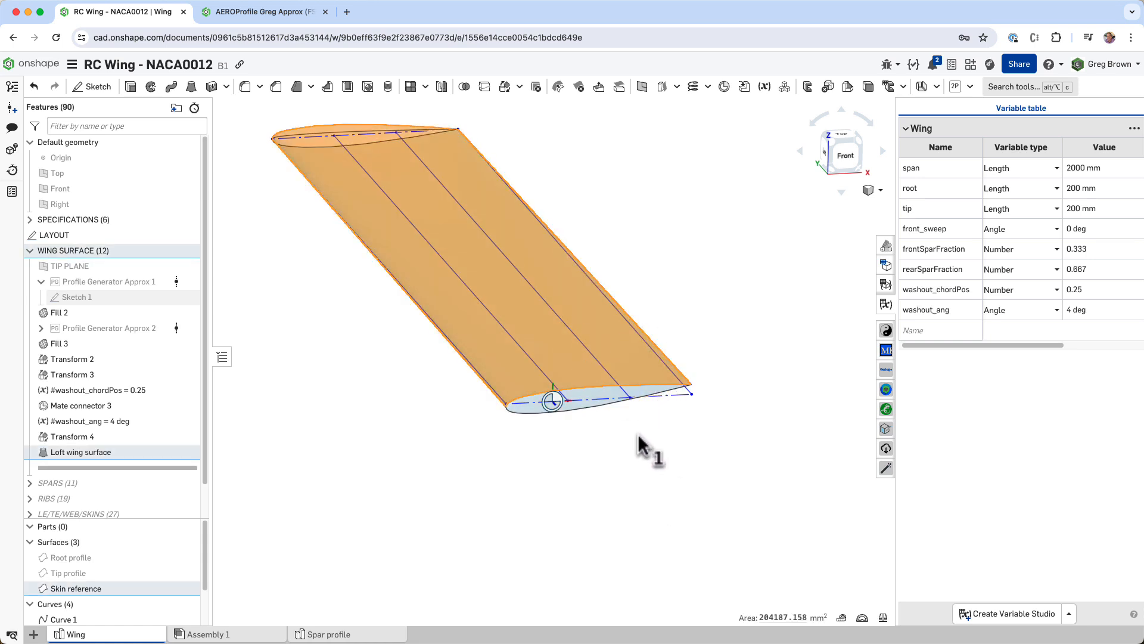
right_drag(639, 435, 642, 409)
scroll(641, 409, down, 1)
click(637, 402)
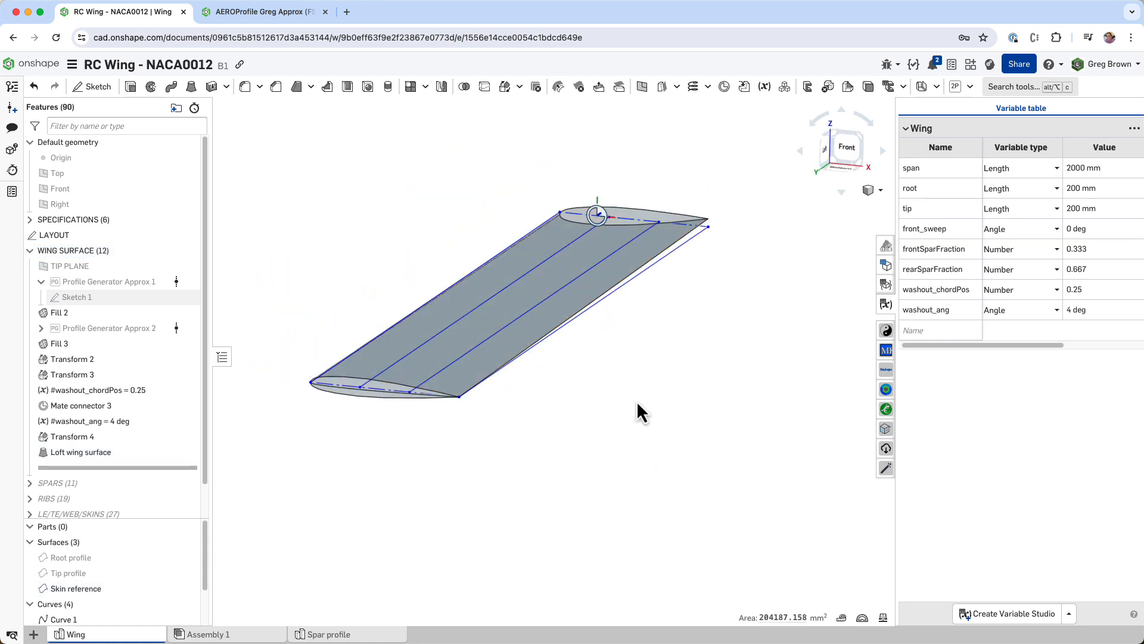
right_drag(635, 368, 633, 397)
middle_drag(472, 351, 513, 403)
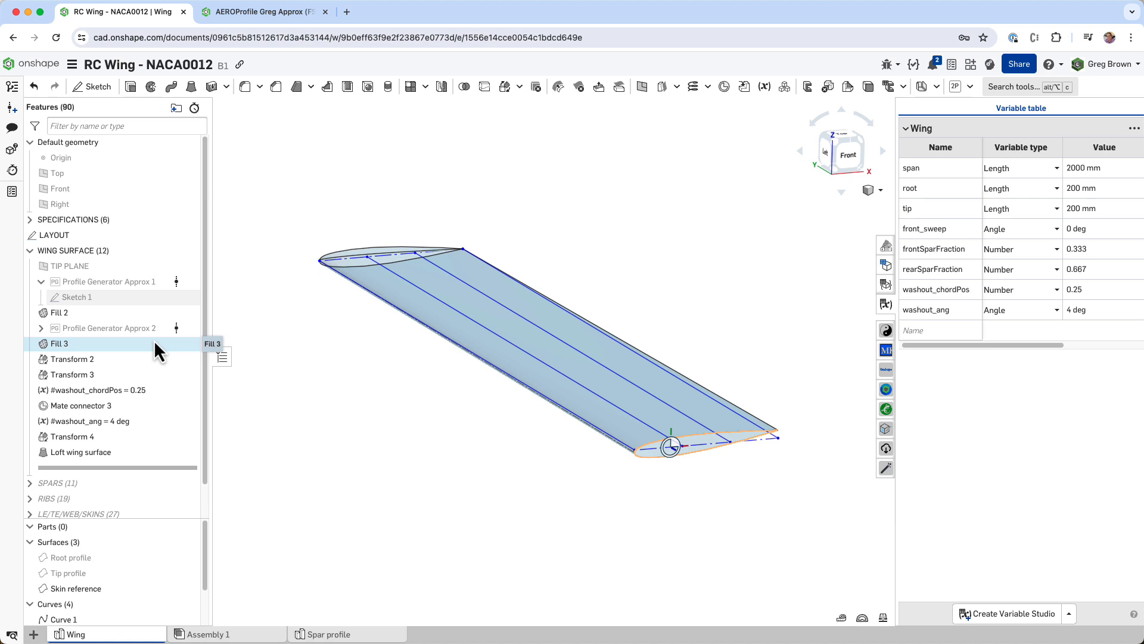
- Collapse the WING SURFACE folder, expand SPARS, and roll the model history forward to just after Replace face 2
drag(68, 250, 34, 257)
click(31, 251)
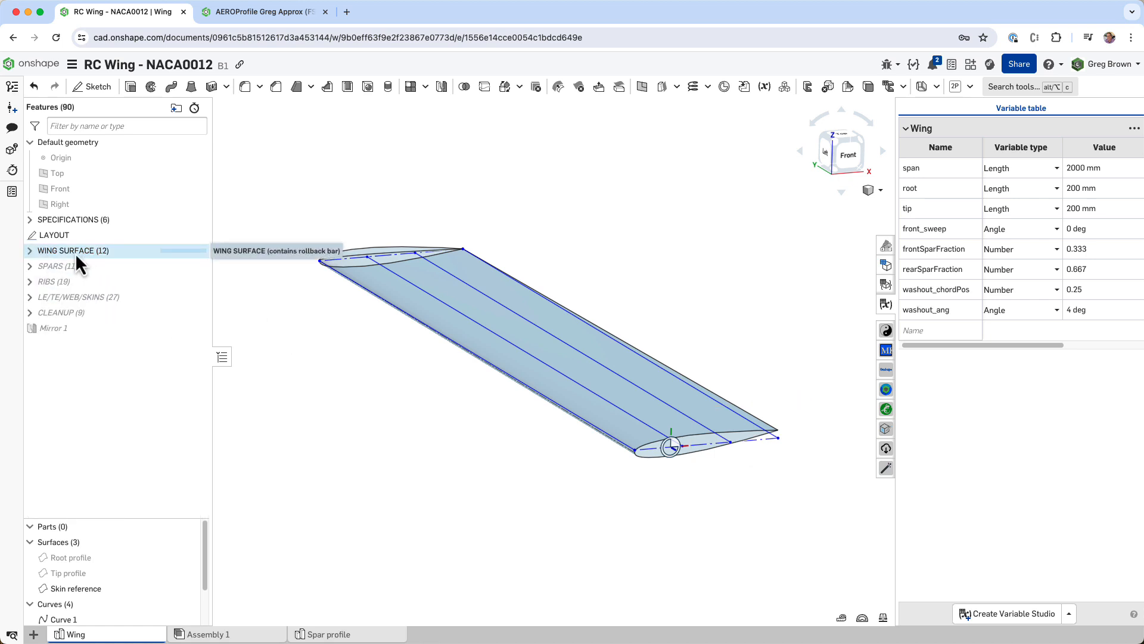
click(31, 265)
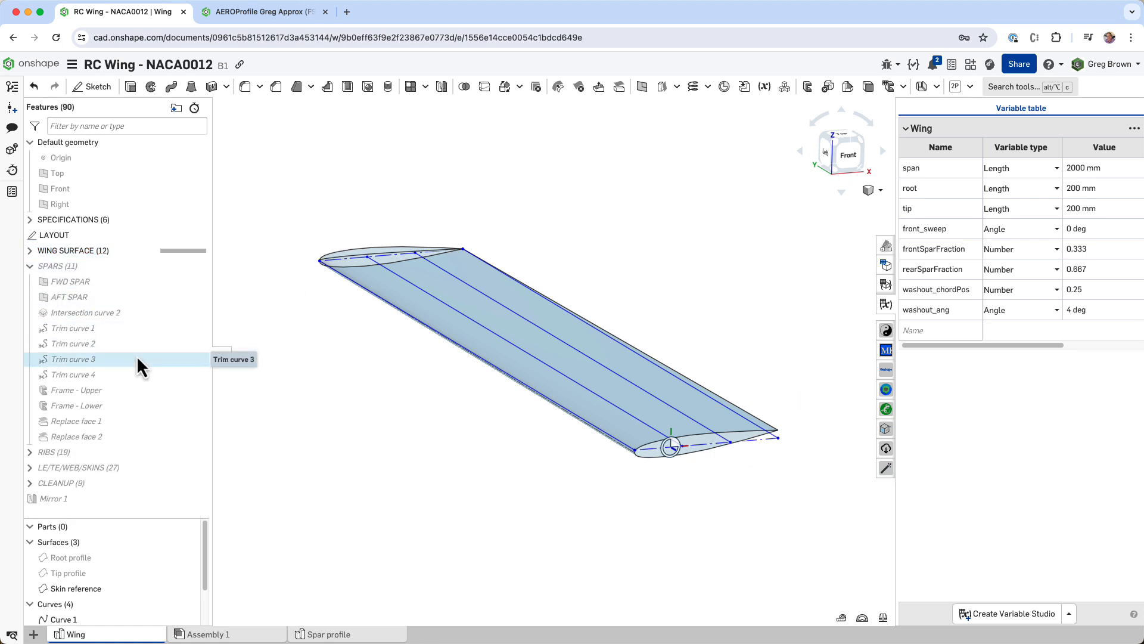
right_click(155, 435)
click(219, 504)
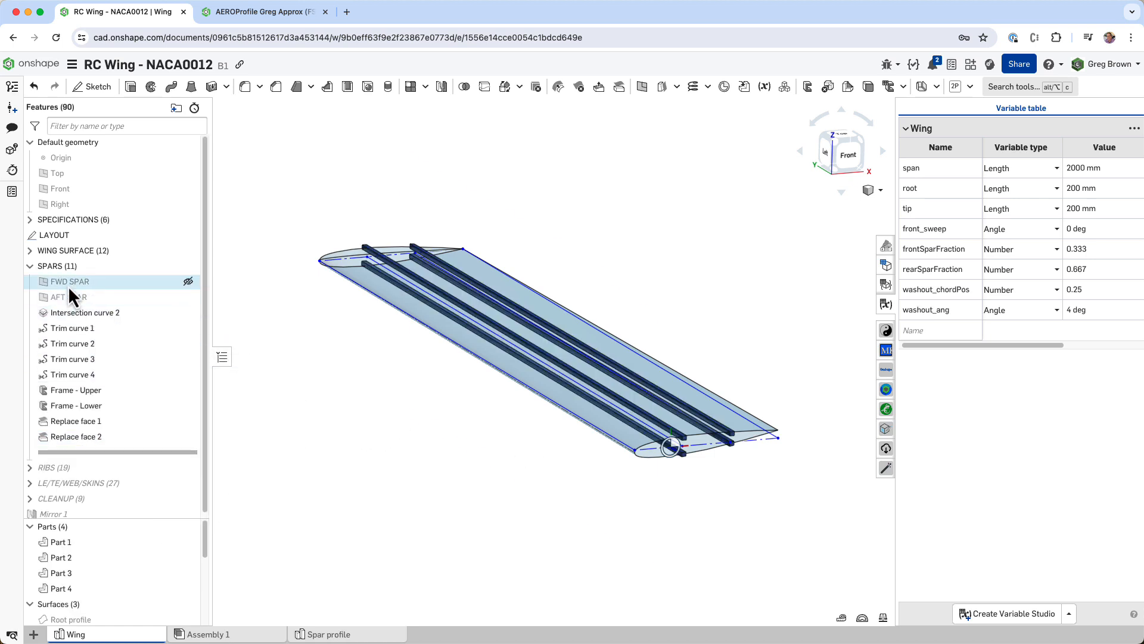
- Open Trim curve 1 and examine the 5 mm tangent extension of the upper fwd and aft spar curves at the wing's end
right_click(102, 325)
click(157, 357)
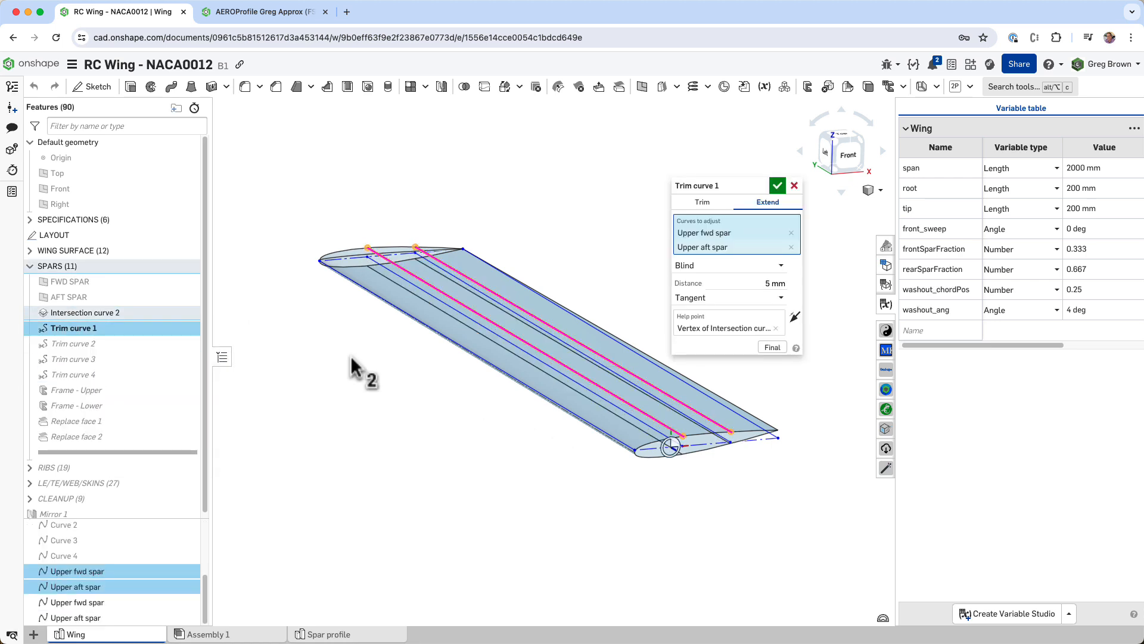
right_drag(656, 245, 537, 243)
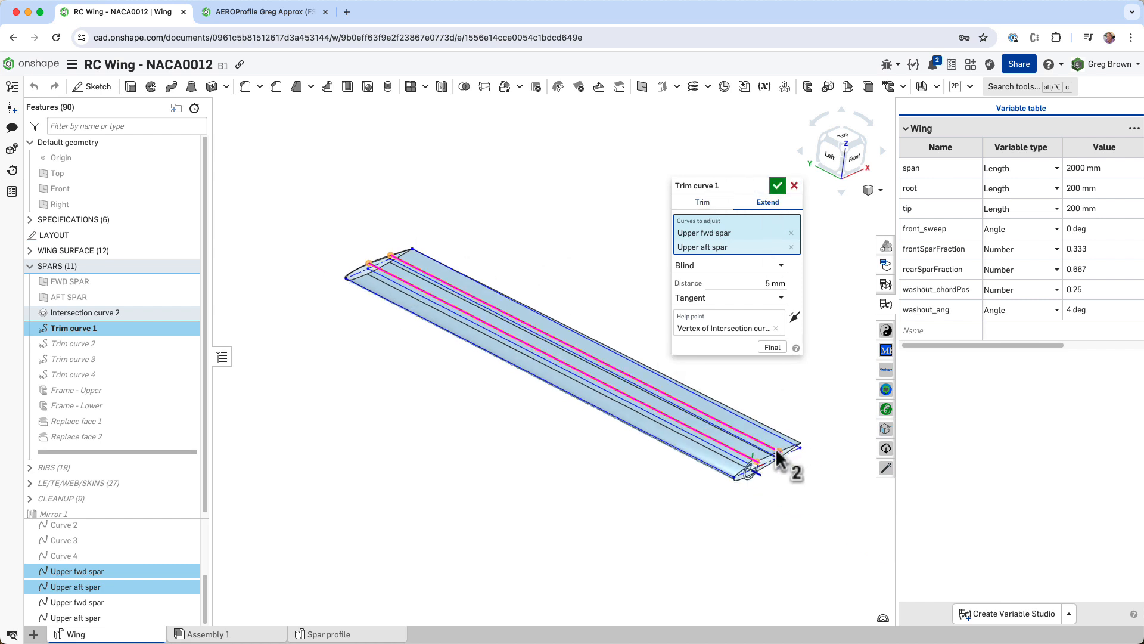
scroll(778, 459, up, 10)
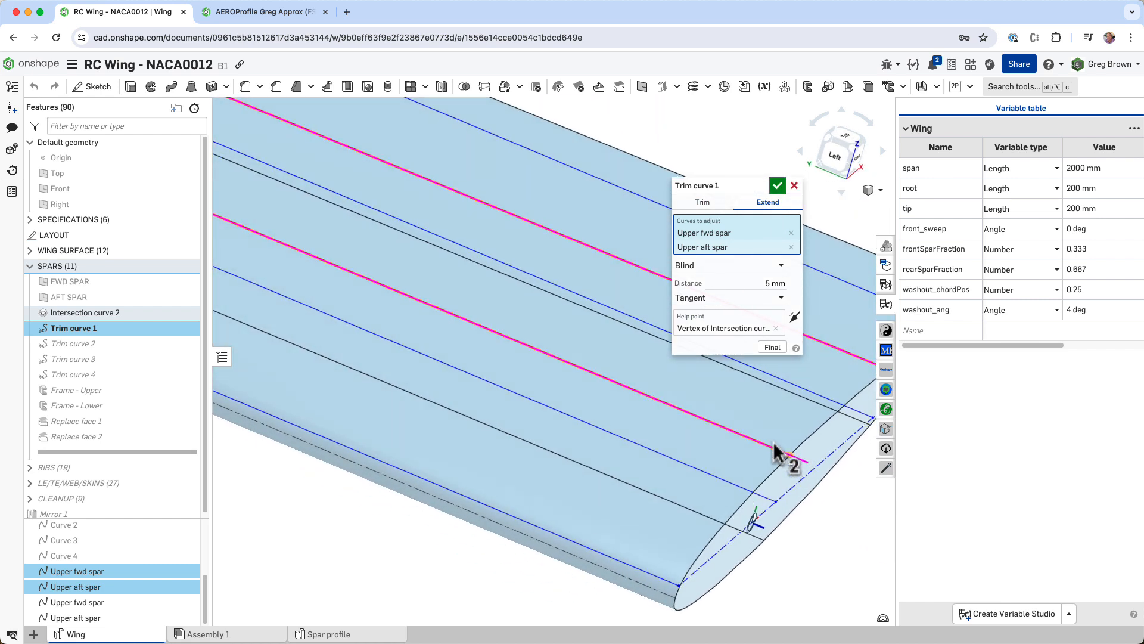
middle_drag(775, 446, 626, 441)
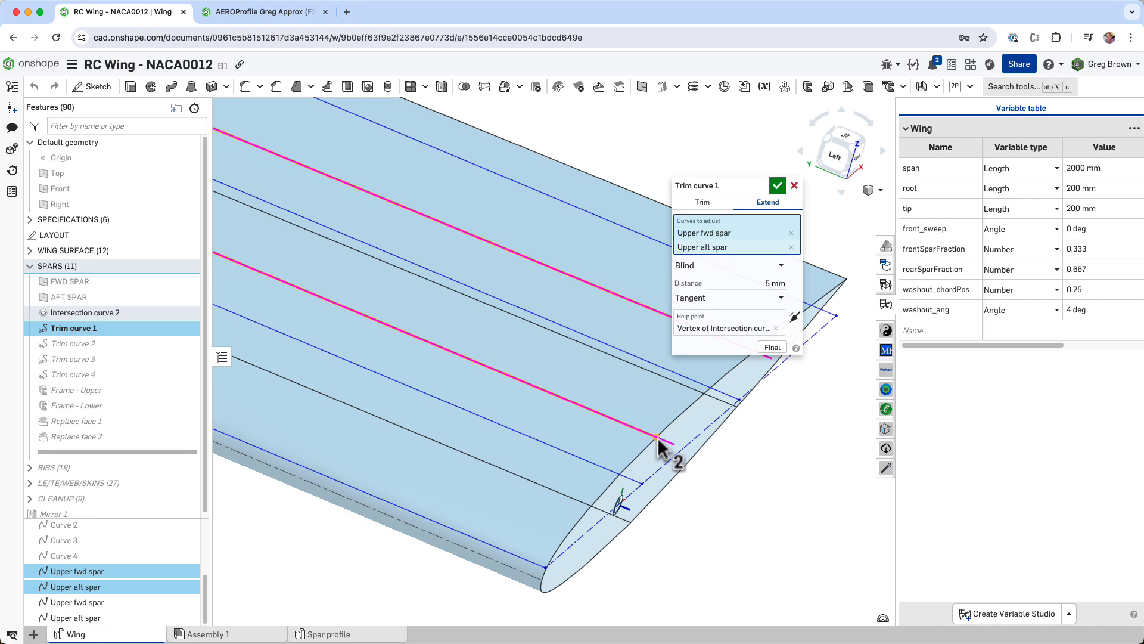
click(780, 187)
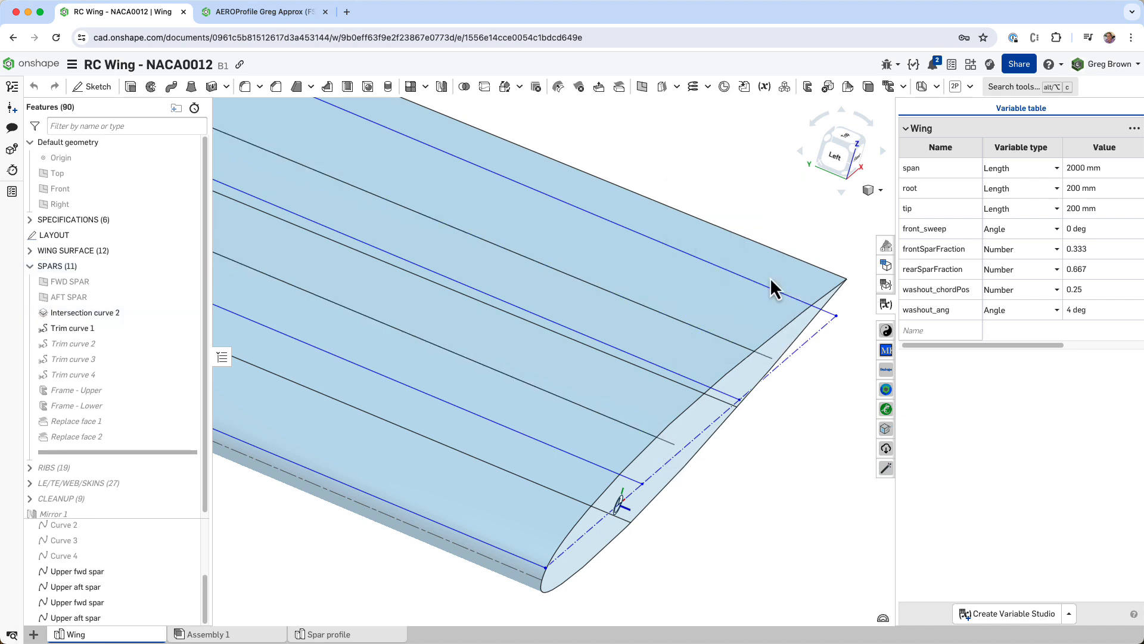
- Inspect the four spars from the front and at oblique angles, checking how they follow the twisted wing surface
right_drag(746, 442, 772, 427)
key(shift+1)
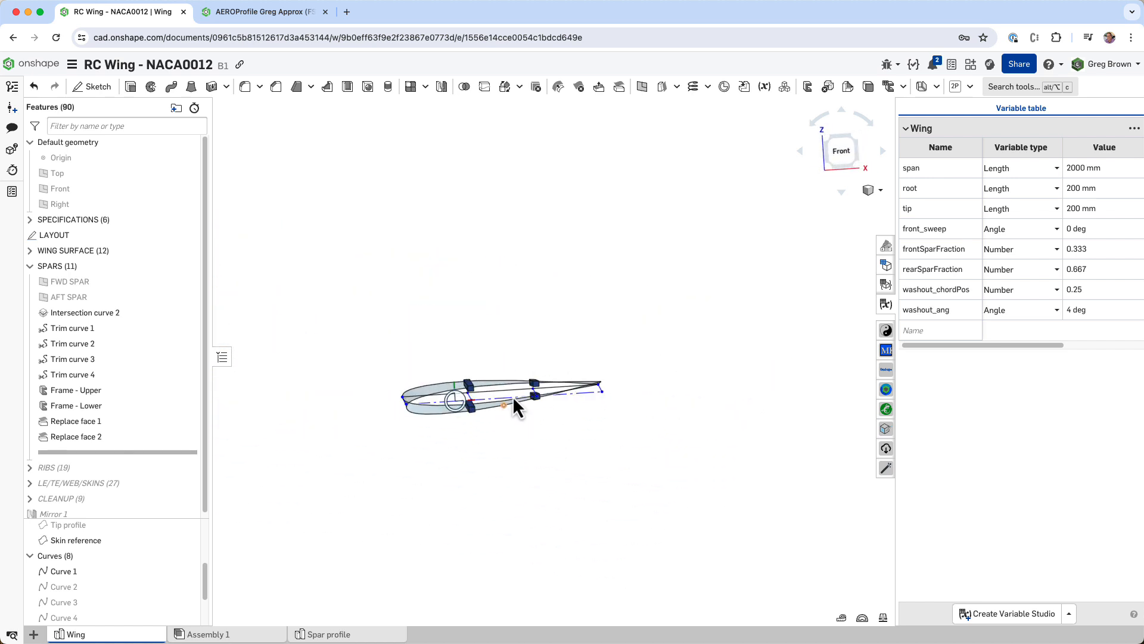
click(840, 149)
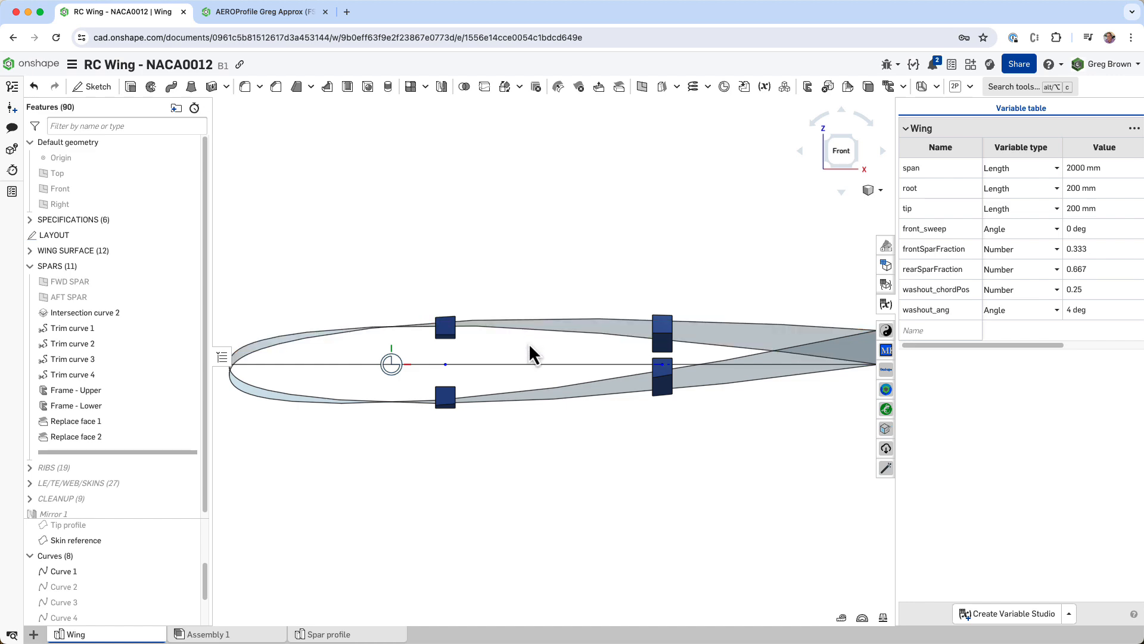
scroll(528, 342, up, 5)
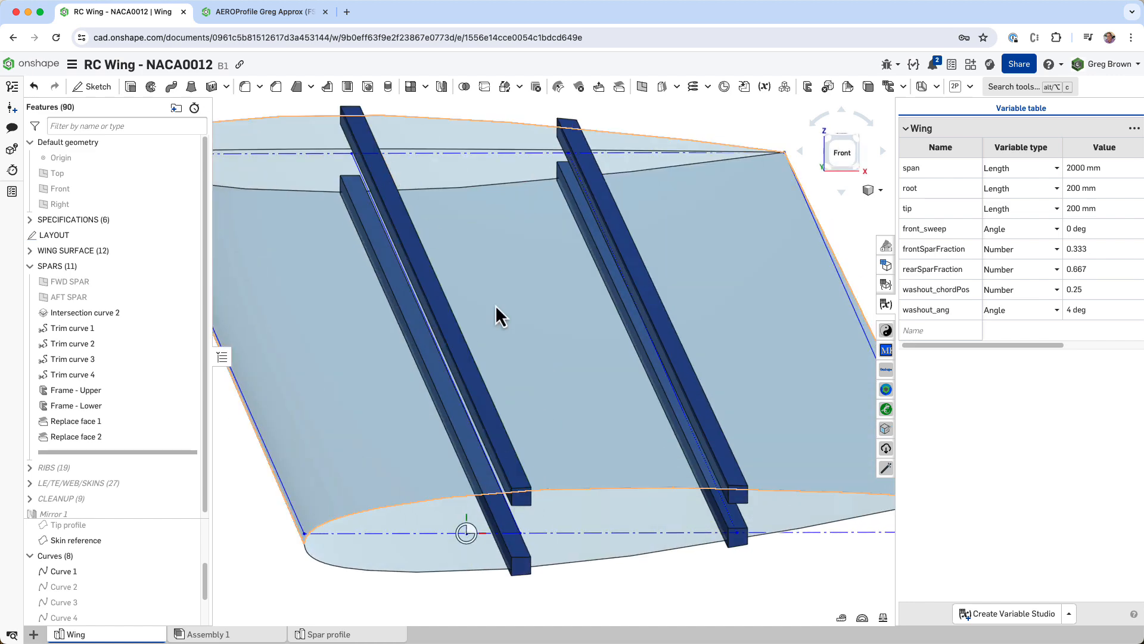
scroll(505, 352, down, 4)
right_drag(505, 356, 556, 392)
right_drag(609, 296, 610, 292)
- Try an isoparametric curve set on the Loft wing surface in the U direction, equally spaced with 10 instances
click(708, 86)
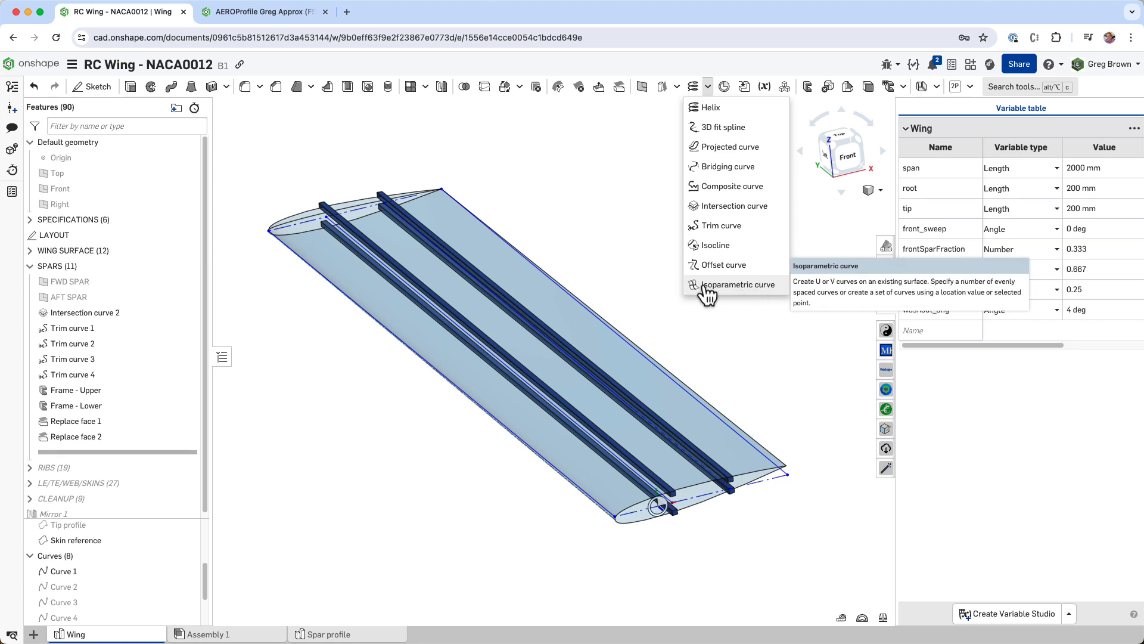
click(735, 286)
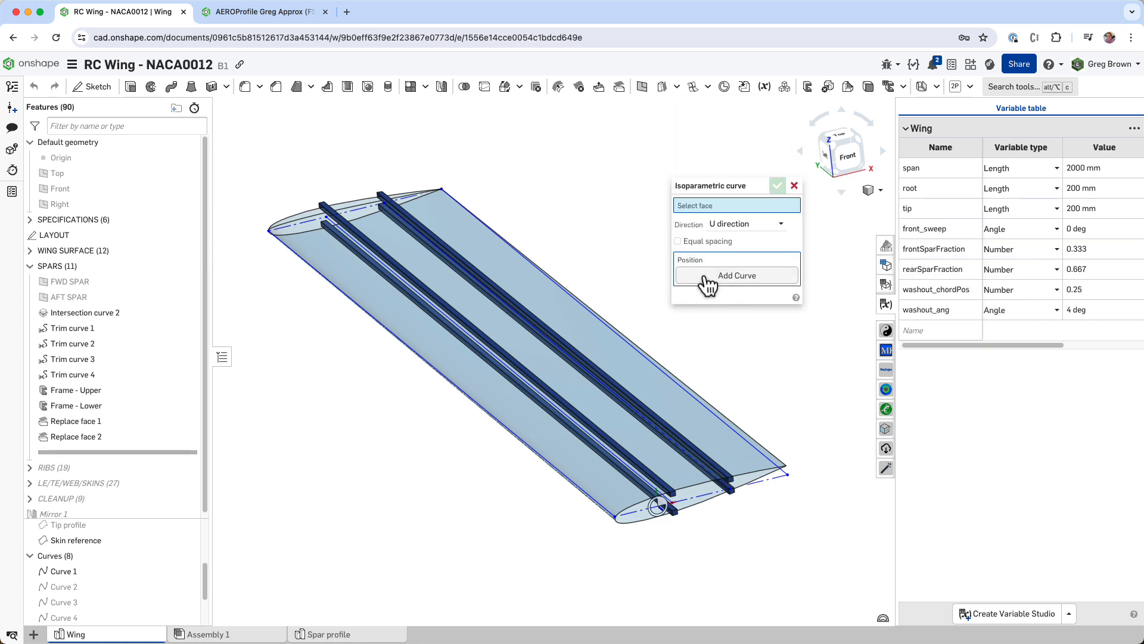
click(478, 374)
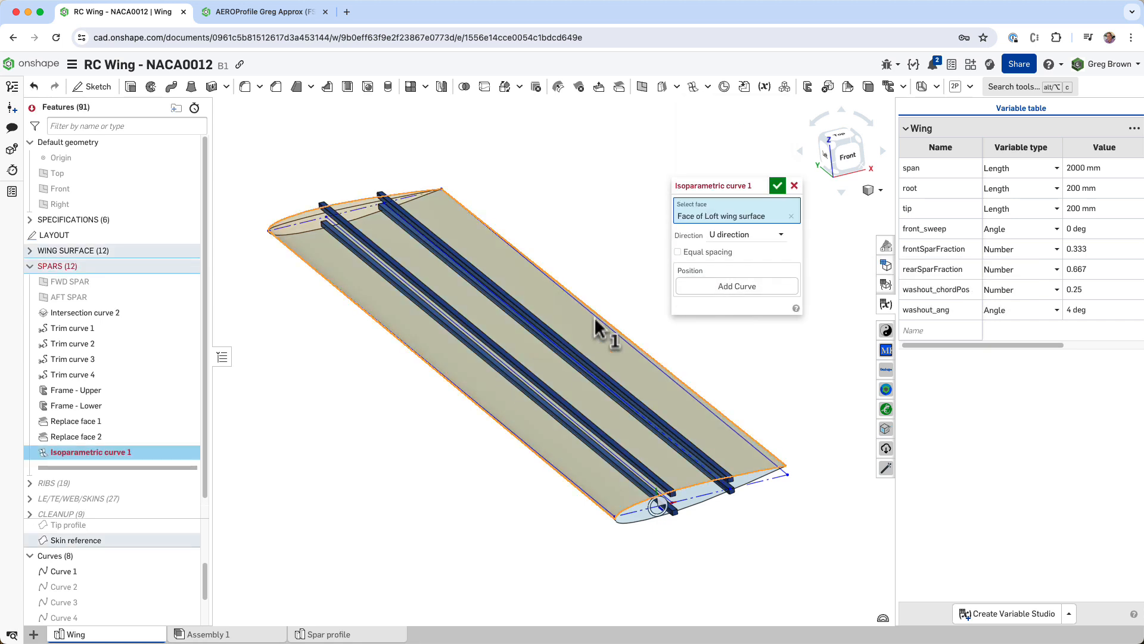
click(708, 251)
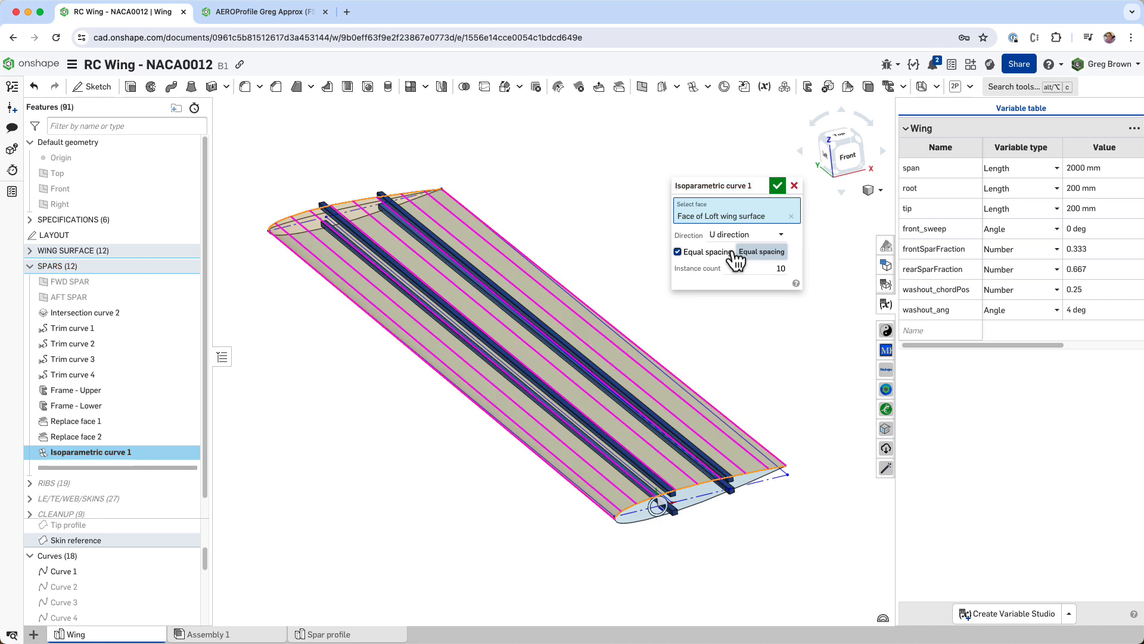
key(shift+1)
right_drag(596, 280, 611, 300)
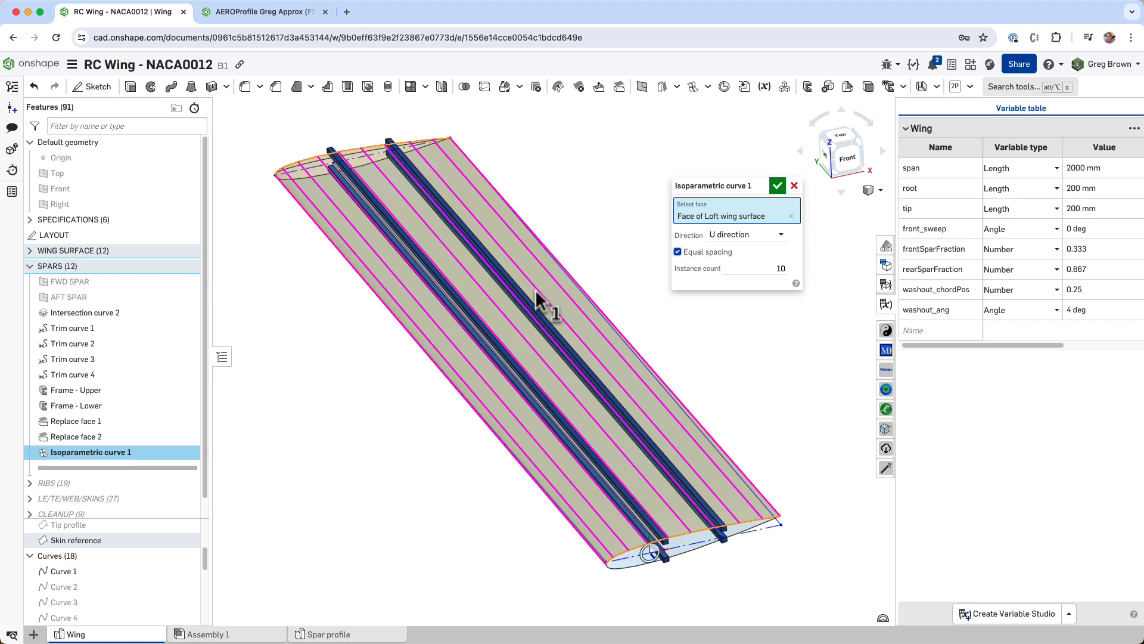
click(794, 186)
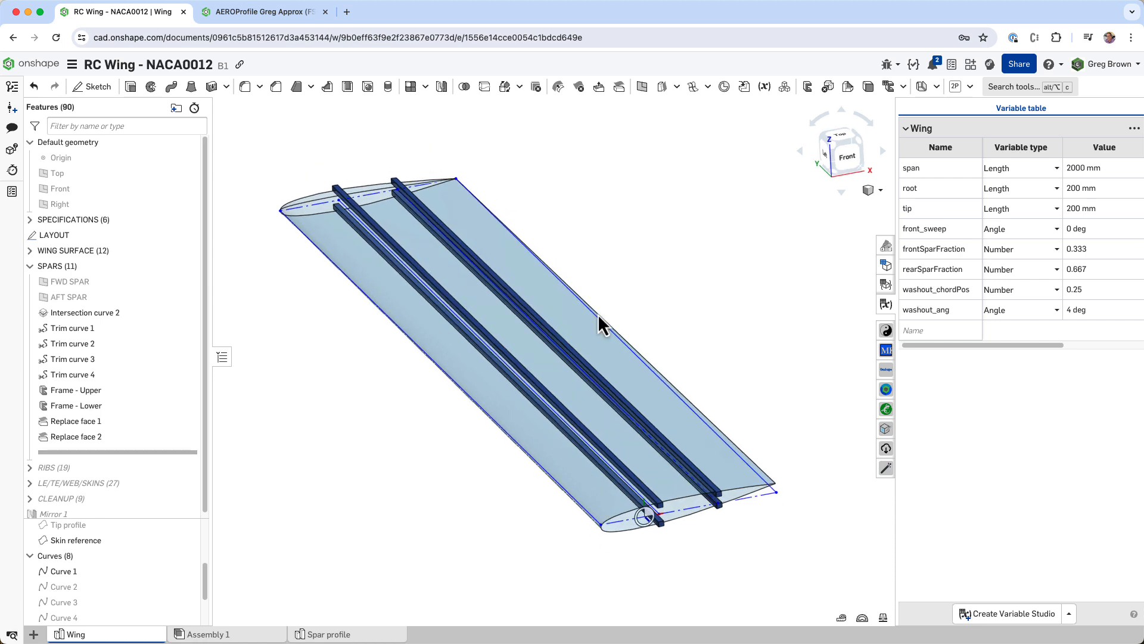
- Set washout_ang to 10 deg and review how the spars adapt to the stronger twist
right_drag(457, 295, 476, 274)
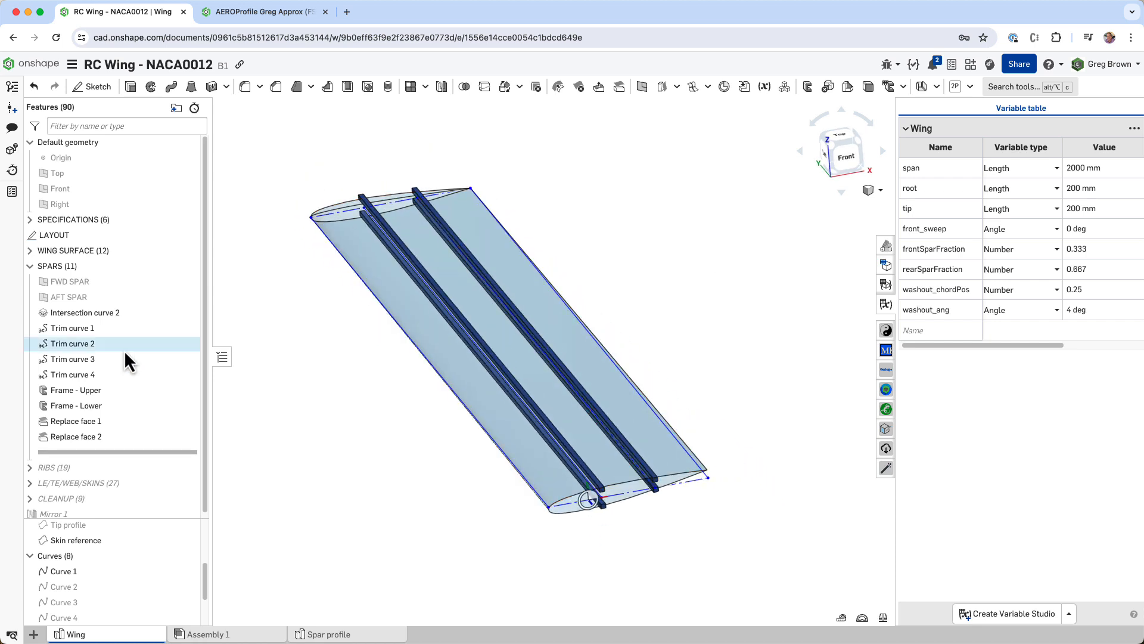
scroll(100, 376, down, 1)
right_drag(455, 379, 660, 352)
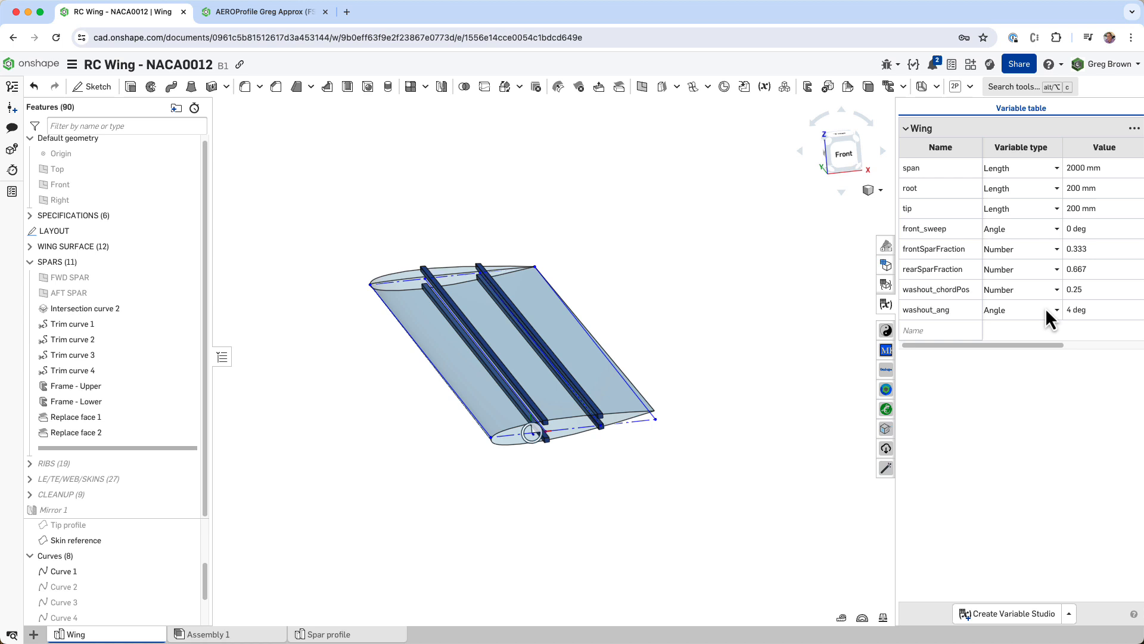
click(1088, 309)
key(Return)
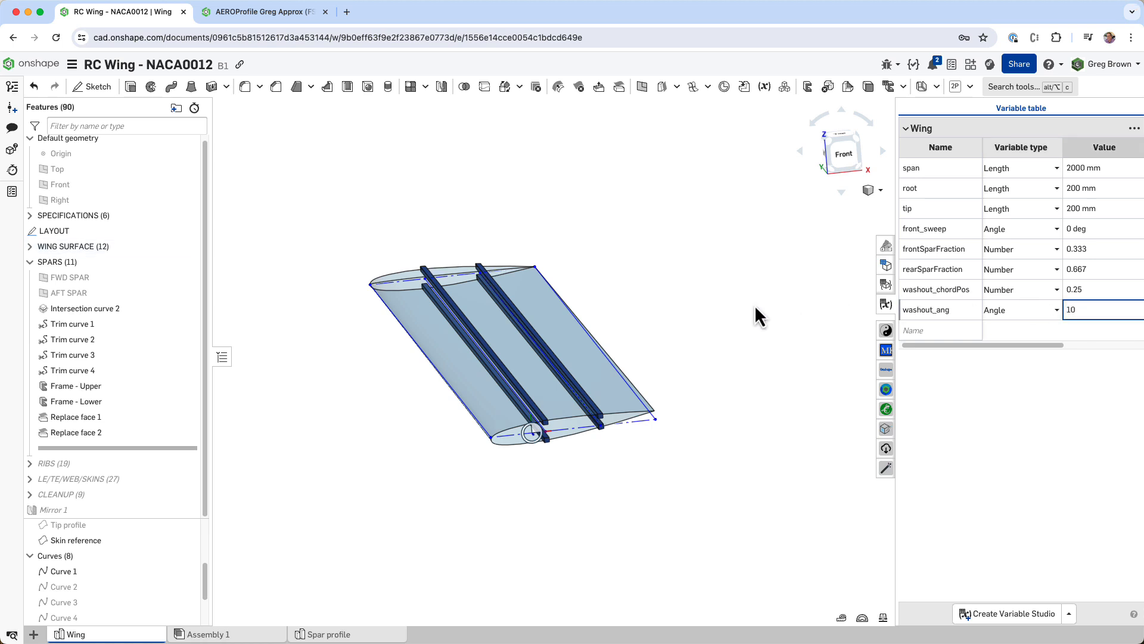
right_drag(673, 312, 705, 358)
- Set the root chord to 350 mm and review the tapered wing with its spars
click(1112, 184)
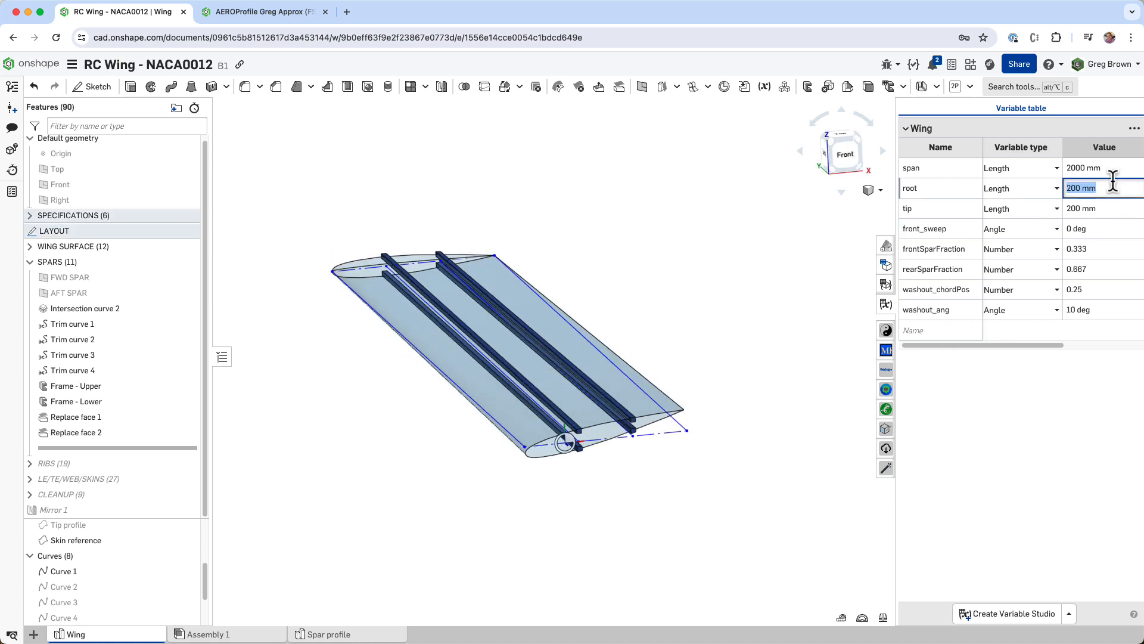
text(350)
key(Return)
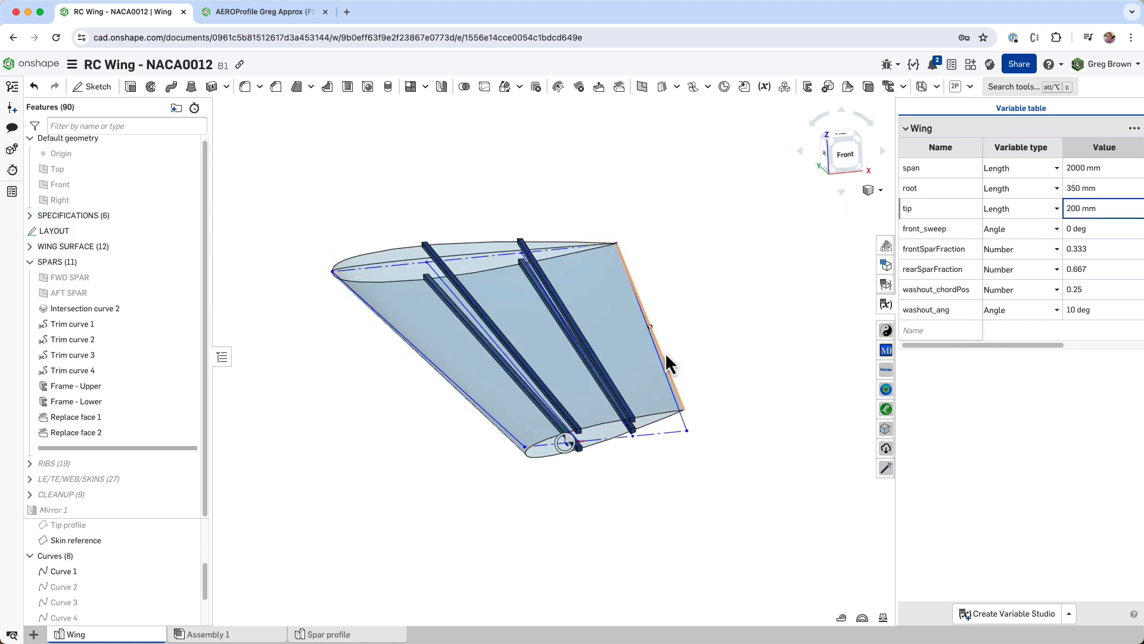
right_drag(673, 351, 671, 342)
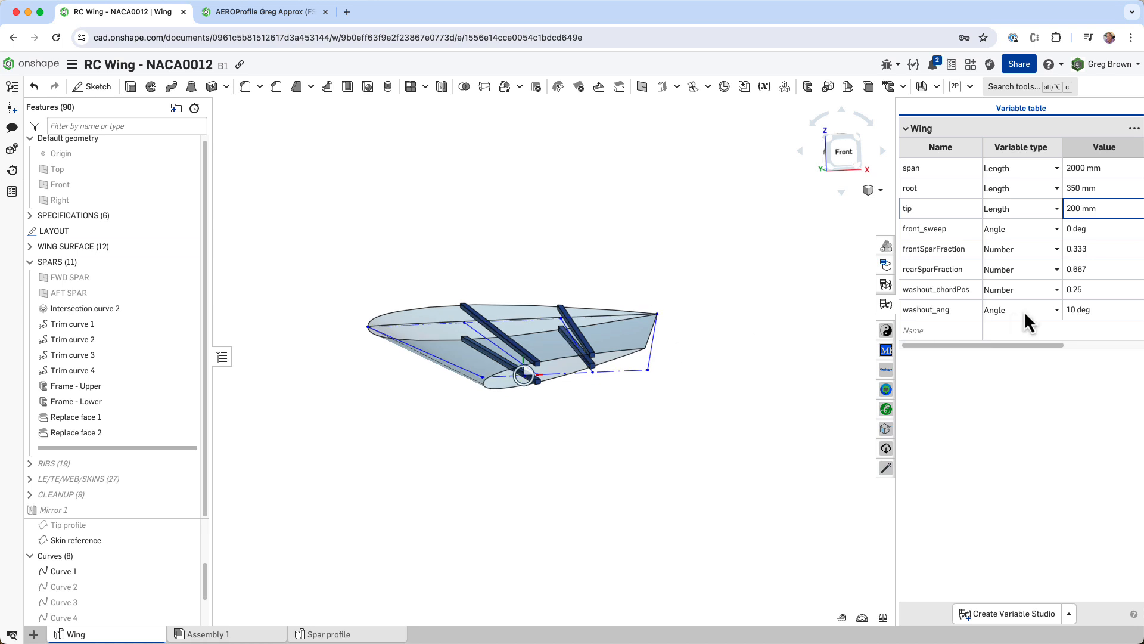
- Try a front_sweep of 10 deg and review the swept wing with its spars
click(1071, 228)
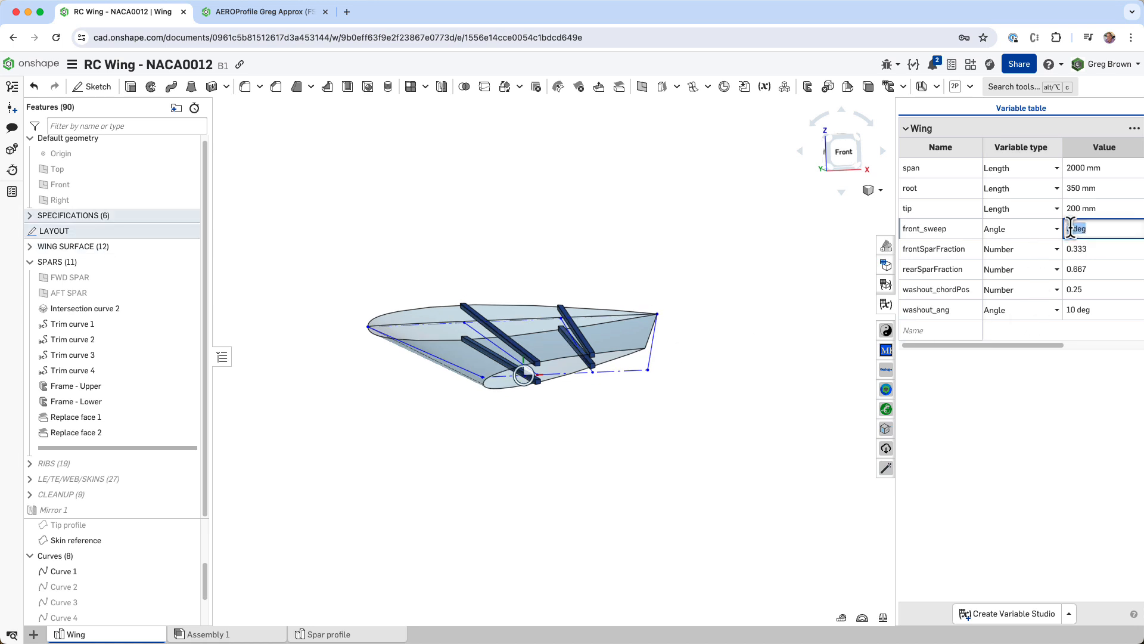
text(10)
key(Return)
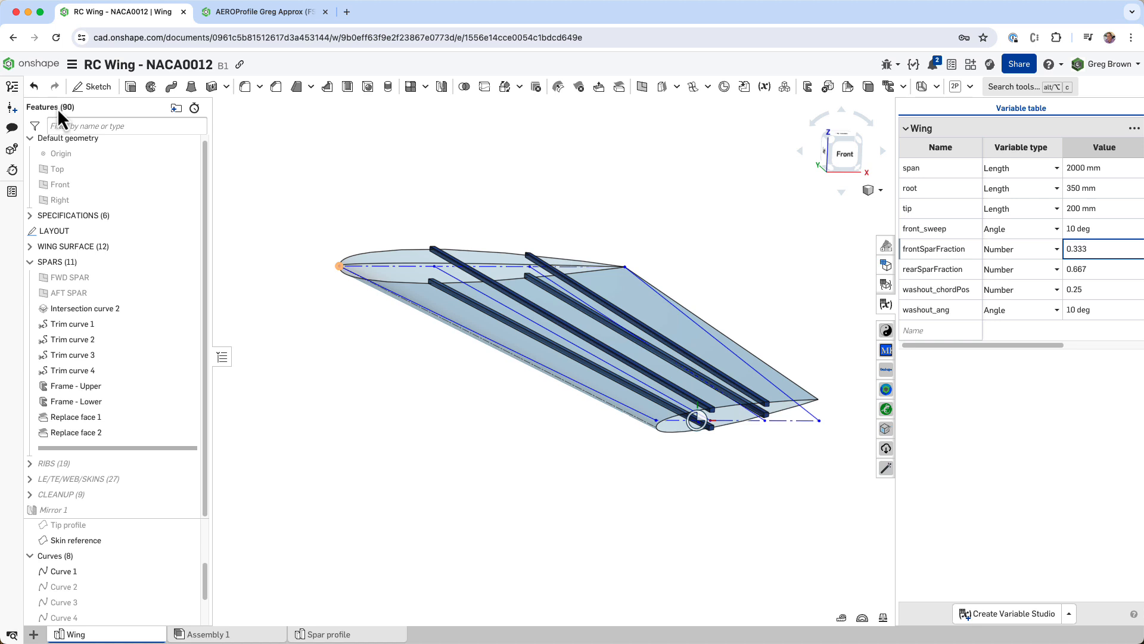
right_drag(424, 269, 663, 284)
- Set front_sweep to 0 deg and washout_ang to 4 deg, and review the updated wing
click(1110, 231)
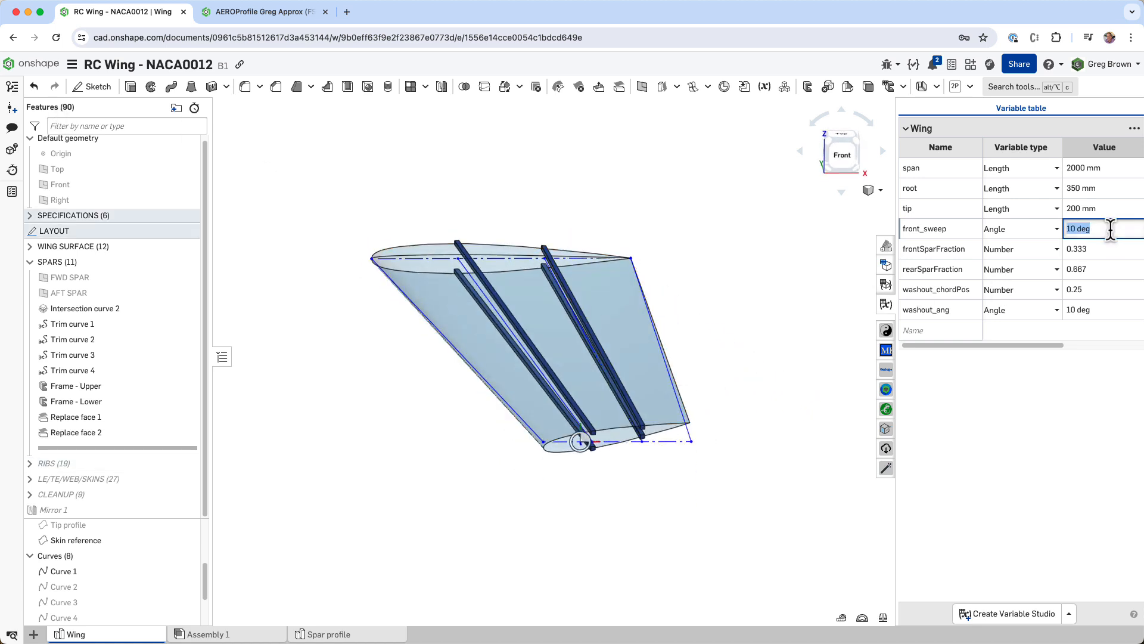
text(0)
key(Return)
click(1096, 309)
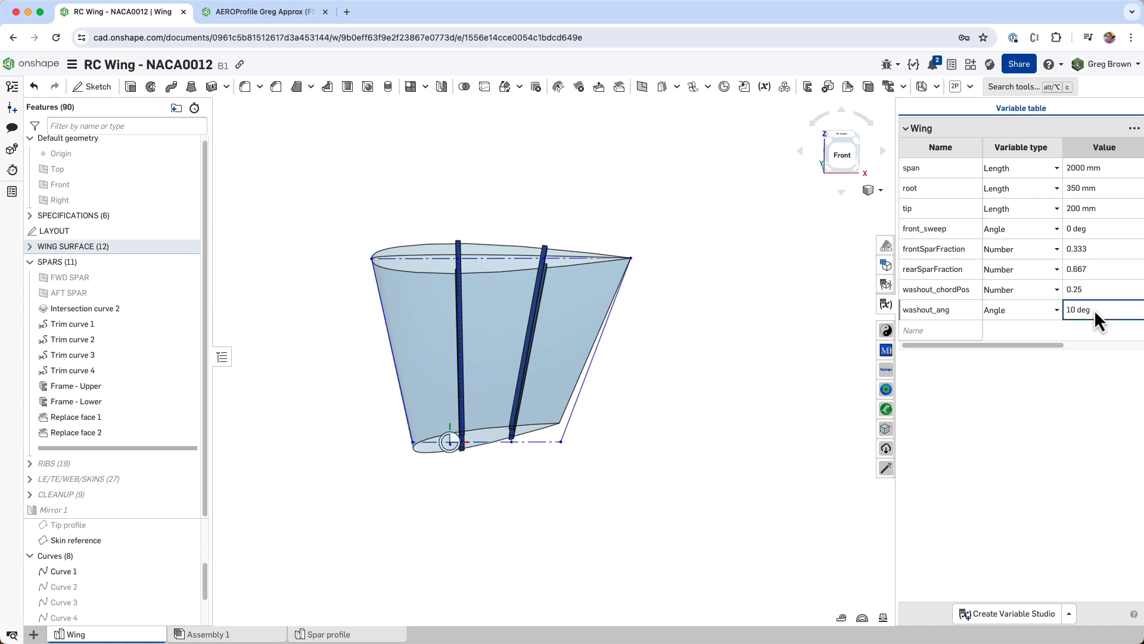
click(1094, 309)
key(Return)
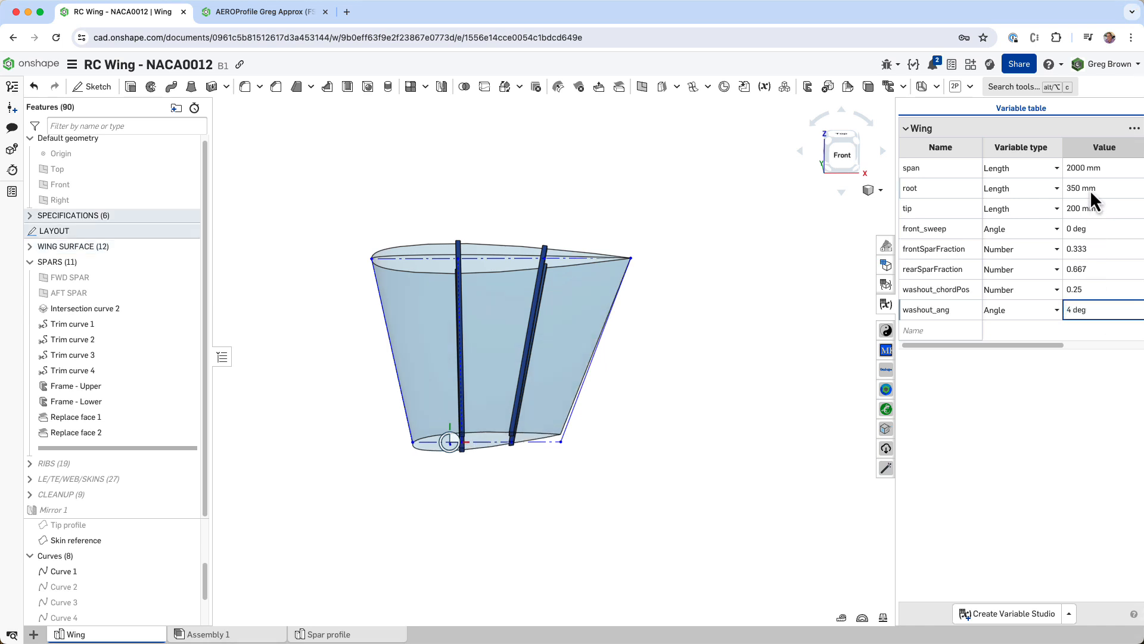
mouse_move(588, 359)
right_down()
mouse_move(599, 341)
mouse_move(606, 349)
right_up()
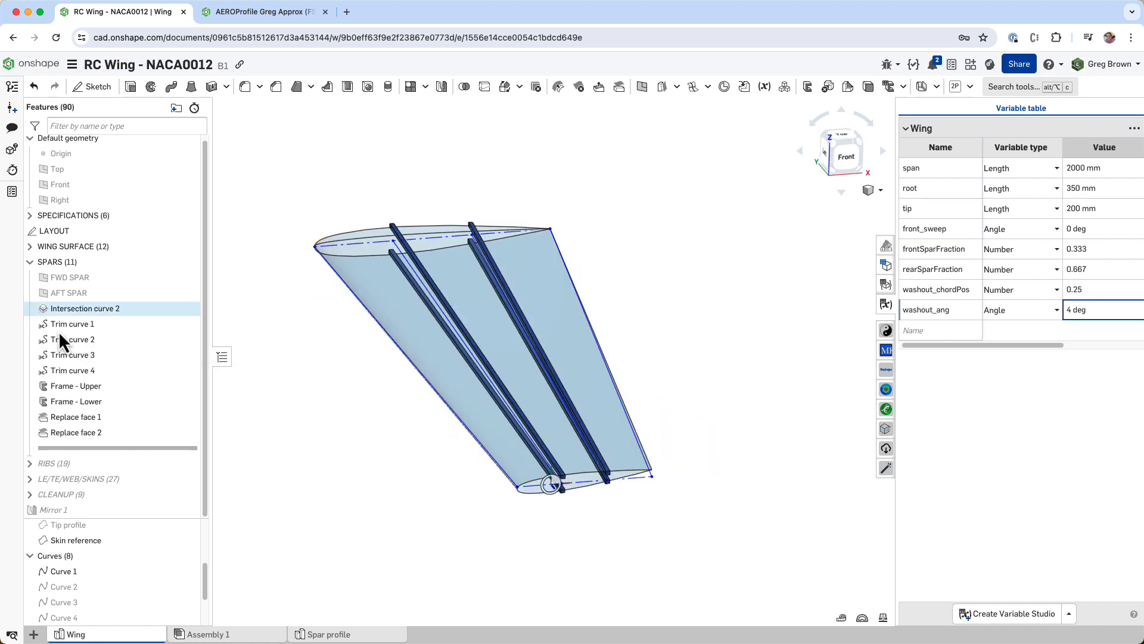
- Expand the RIBS folder and roll the model forward to just after its Extrude 1 feature
click(30, 463)
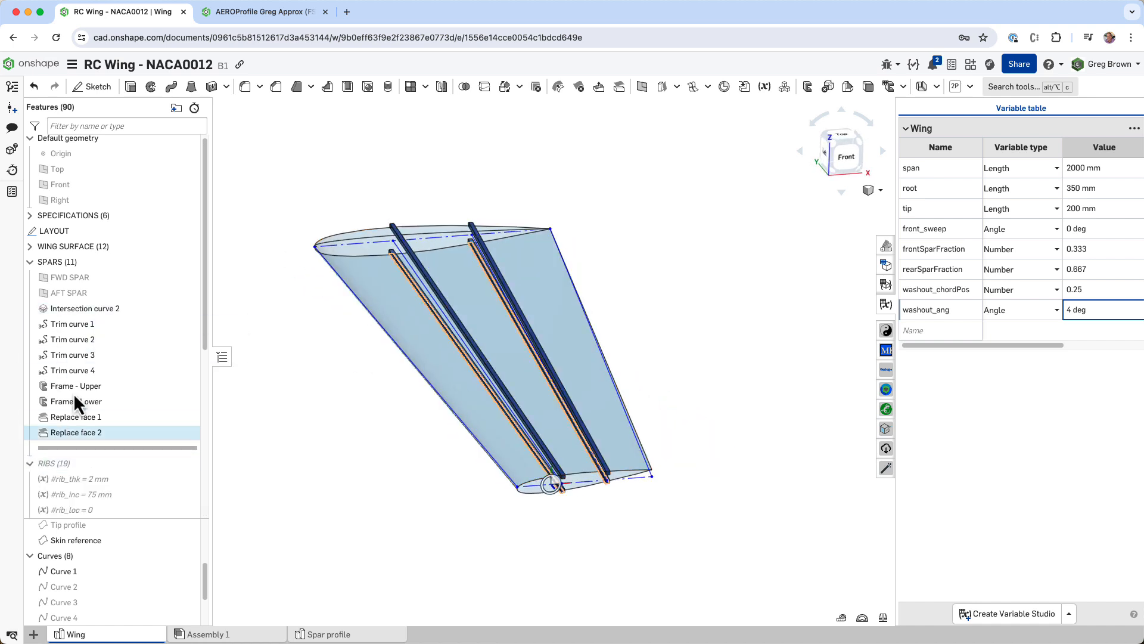
scroll(81, 382, down, 3)
scroll(90, 364, down, 2)
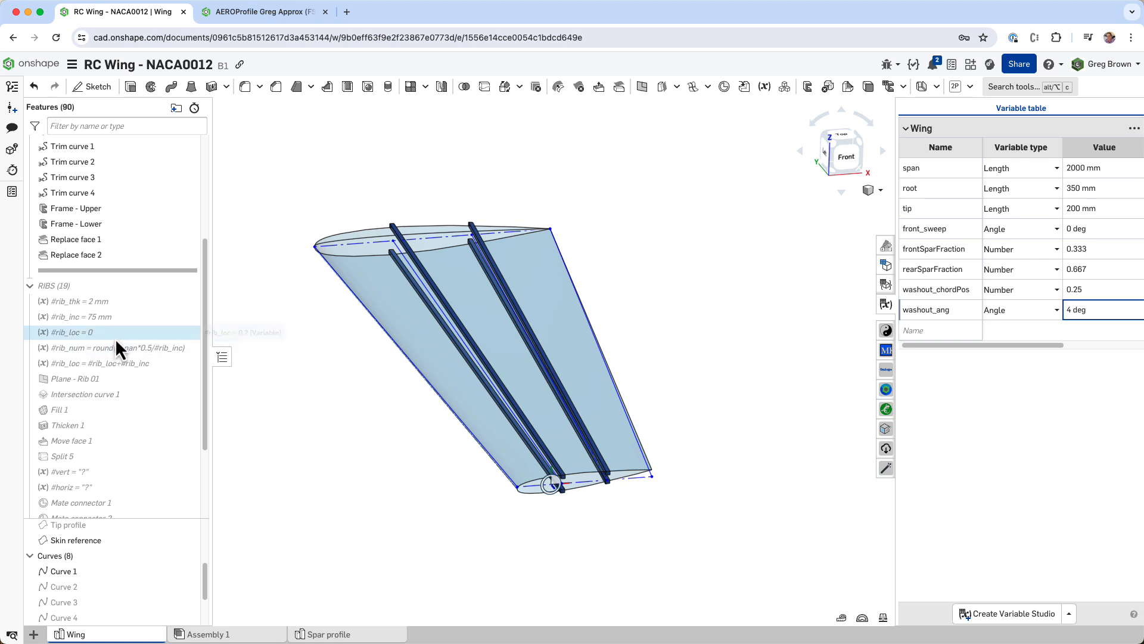
scroll(118, 333, down, 1)
scroll(118, 333, down, 3)
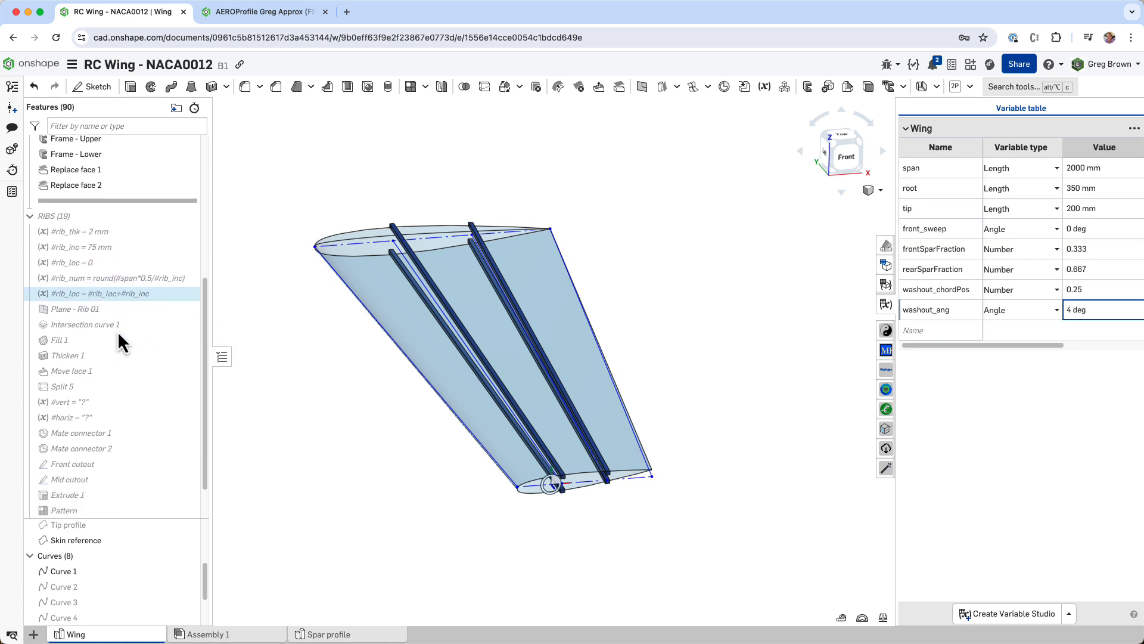
scroll(121, 342, down, 1)
right_click(107, 451)
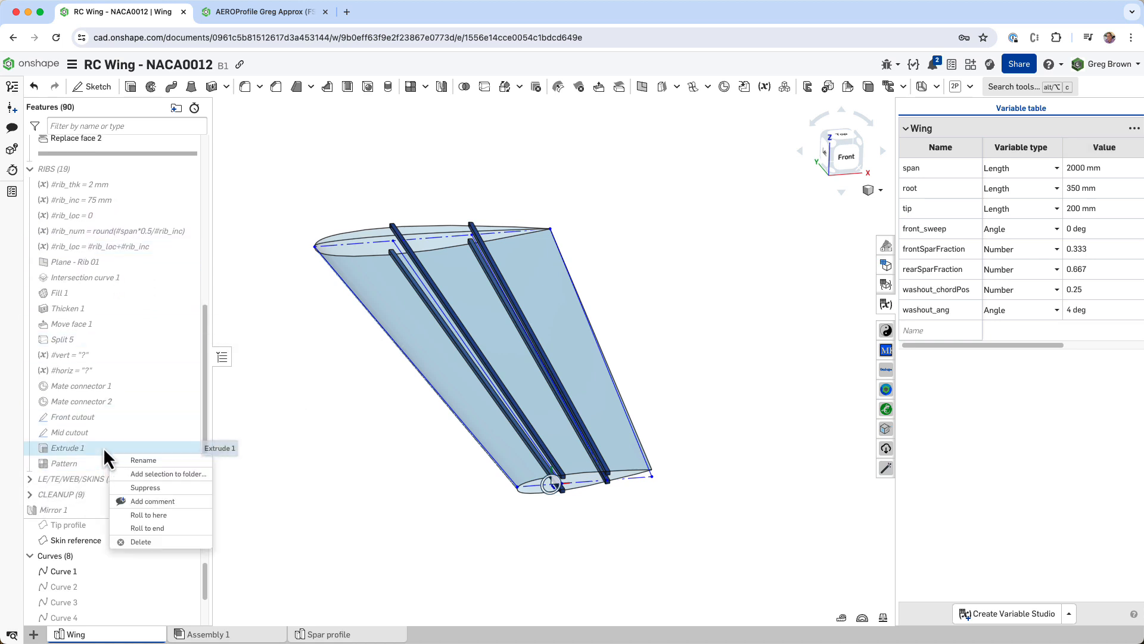
click(192, 515)
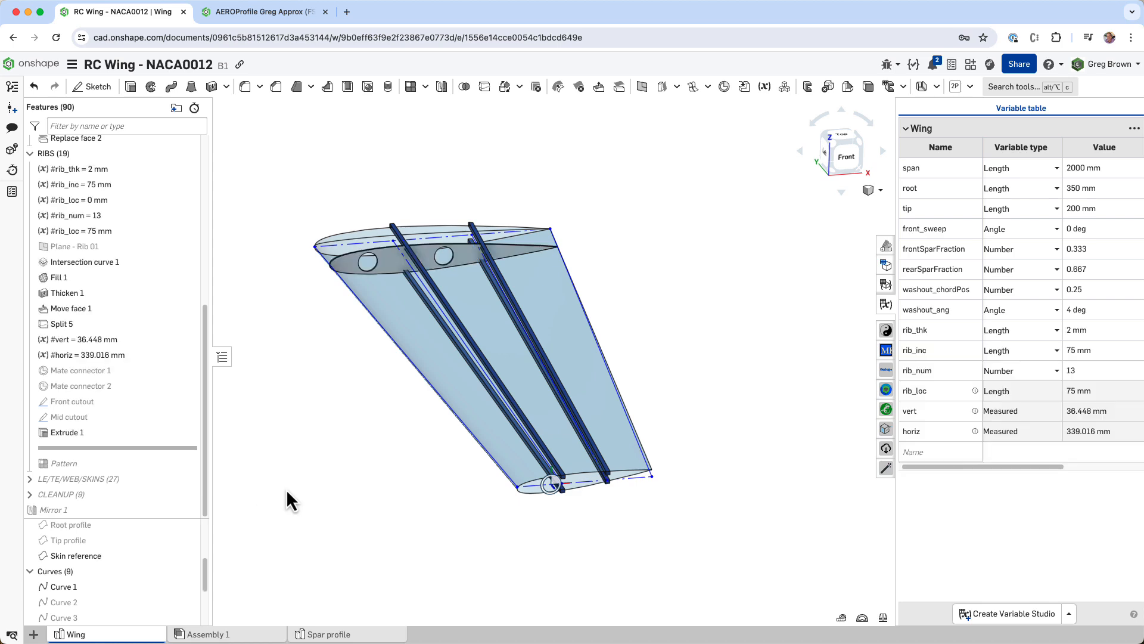
- Hide the wing surface, the layout sketch and the root airfoil curve to expose the first rib with its spars
scroll(438, 251, up, 3)
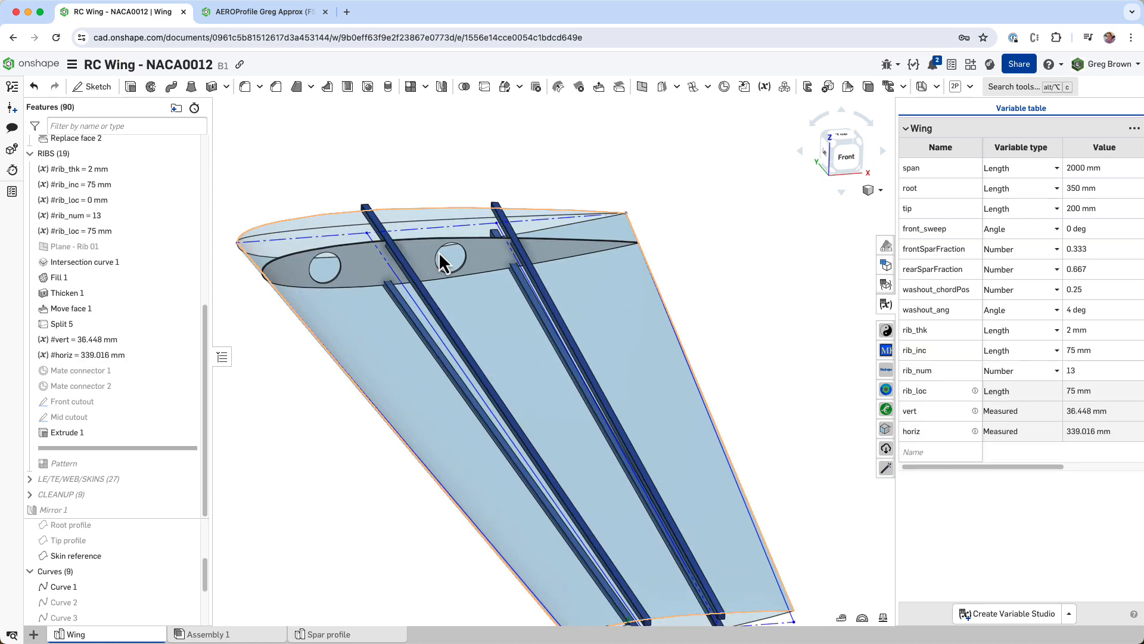
right_drag(439, 251, 571, 331)
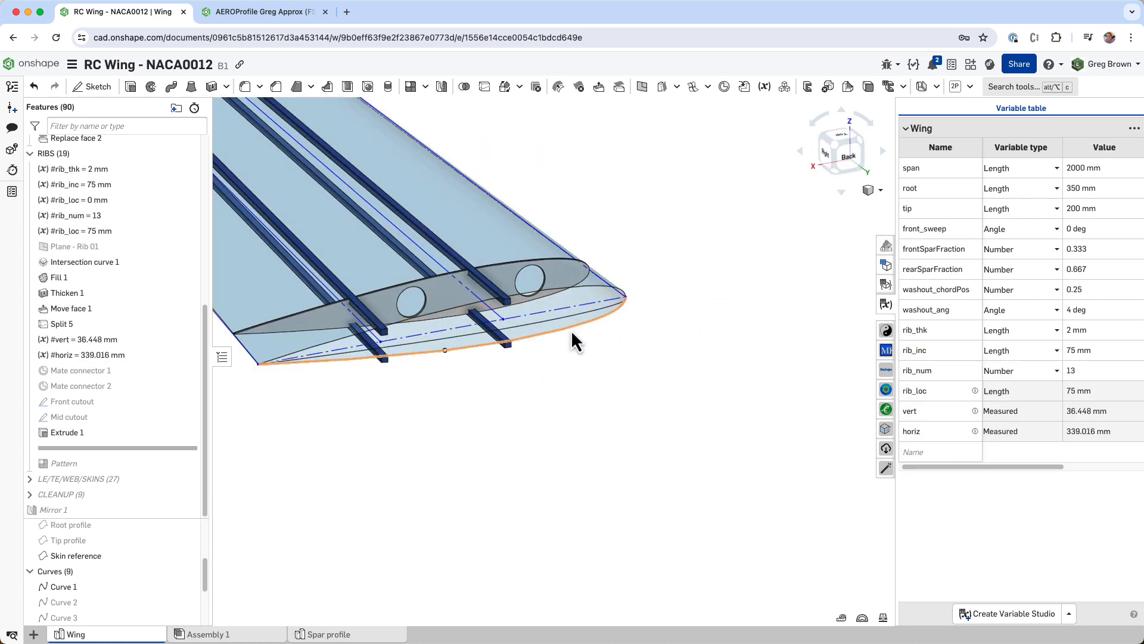
click(571, 331)
scroll(571, 331, up, 2)
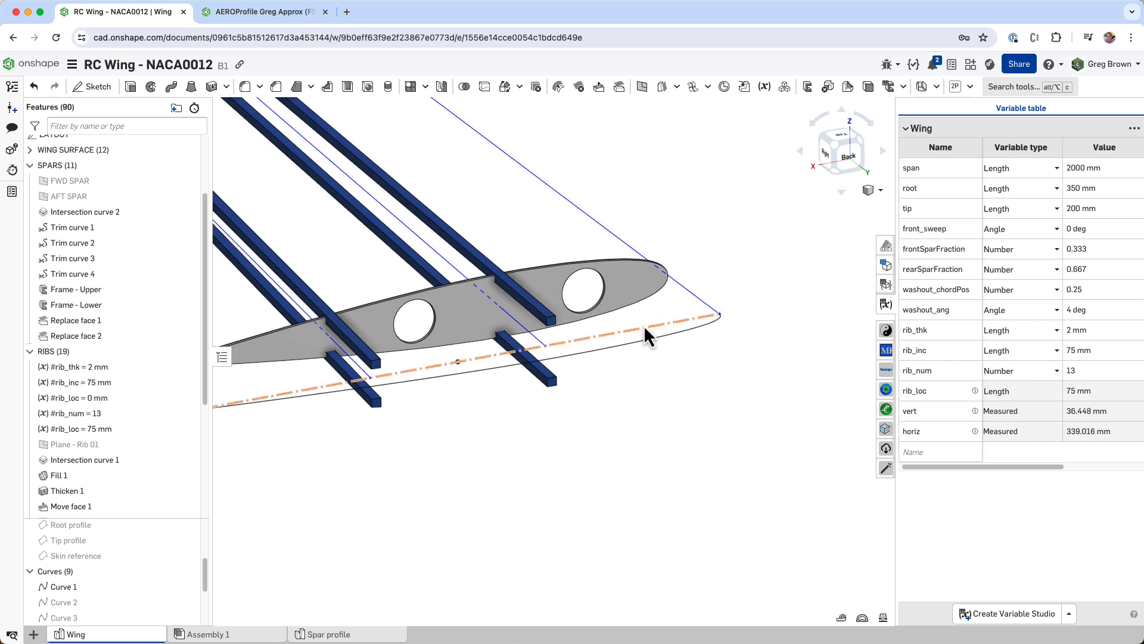
key(y)
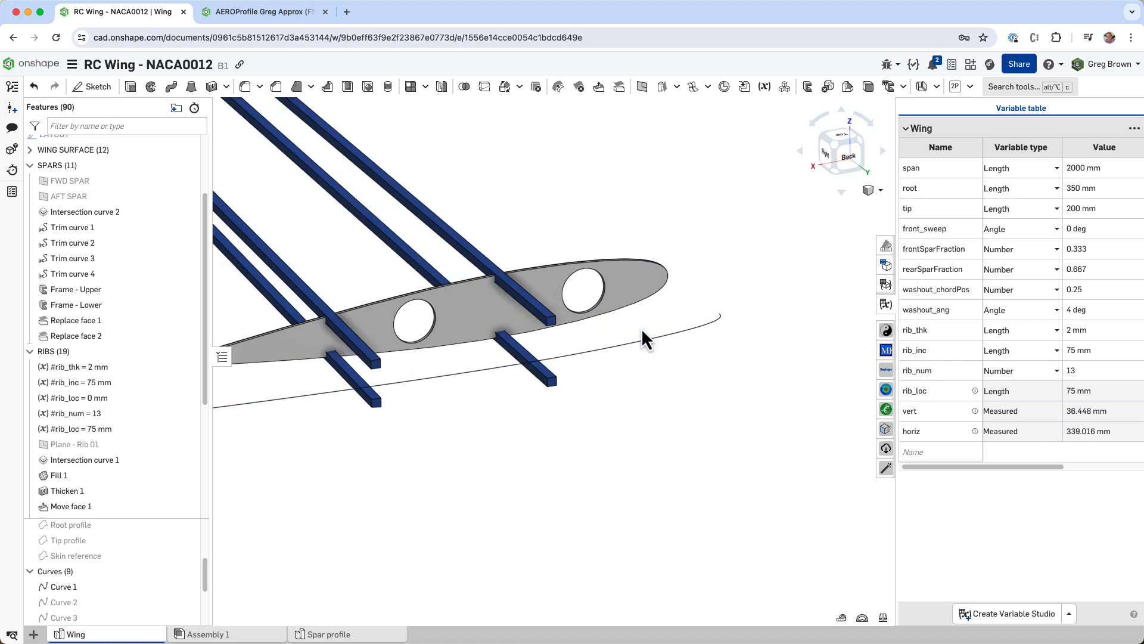
middle_drag(628, 368, 697, 400)
key(y)
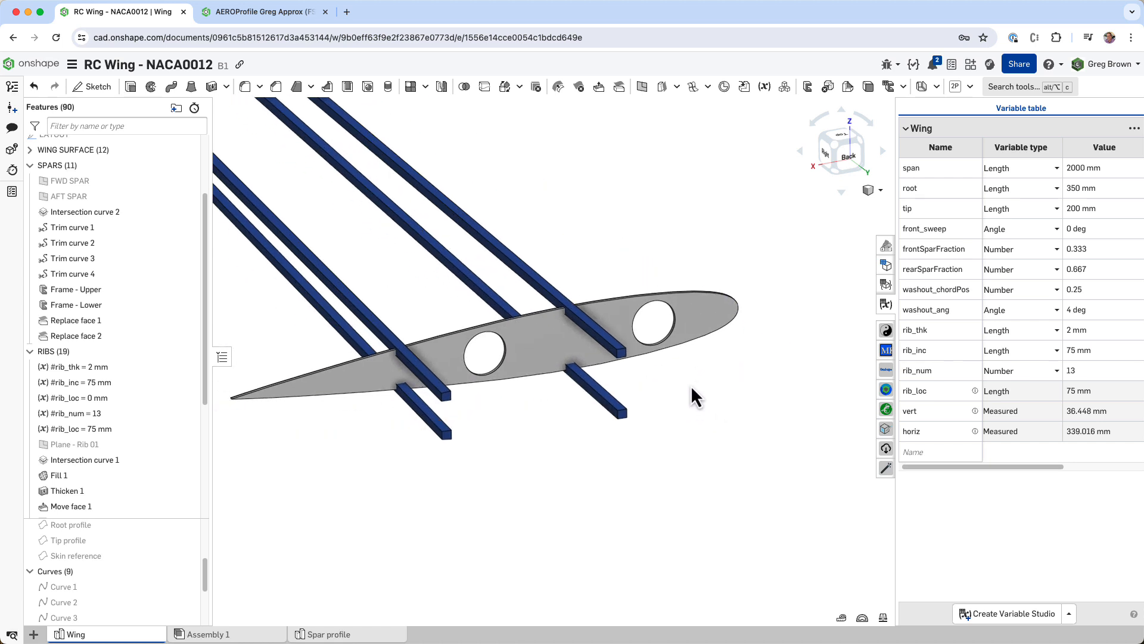
scroll(501, 365, up, 5)
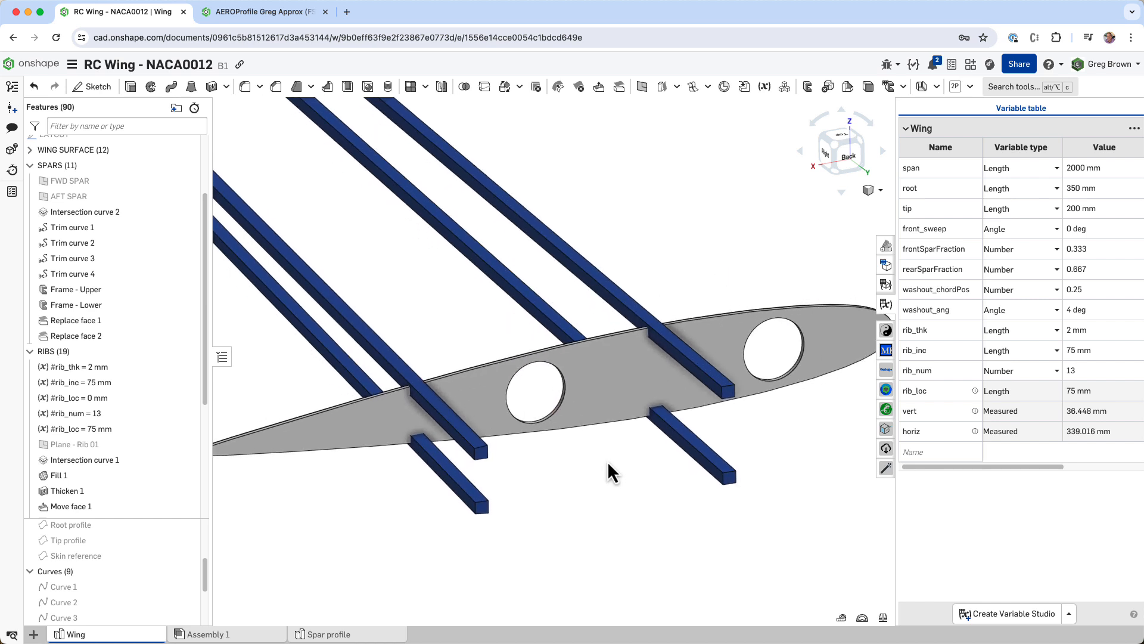
- Toggle the visibility of the rib and wing surface for comparison, leaving only the rib and spars shown
key(shift+2)
right_drag(564, 446, 573, 458)
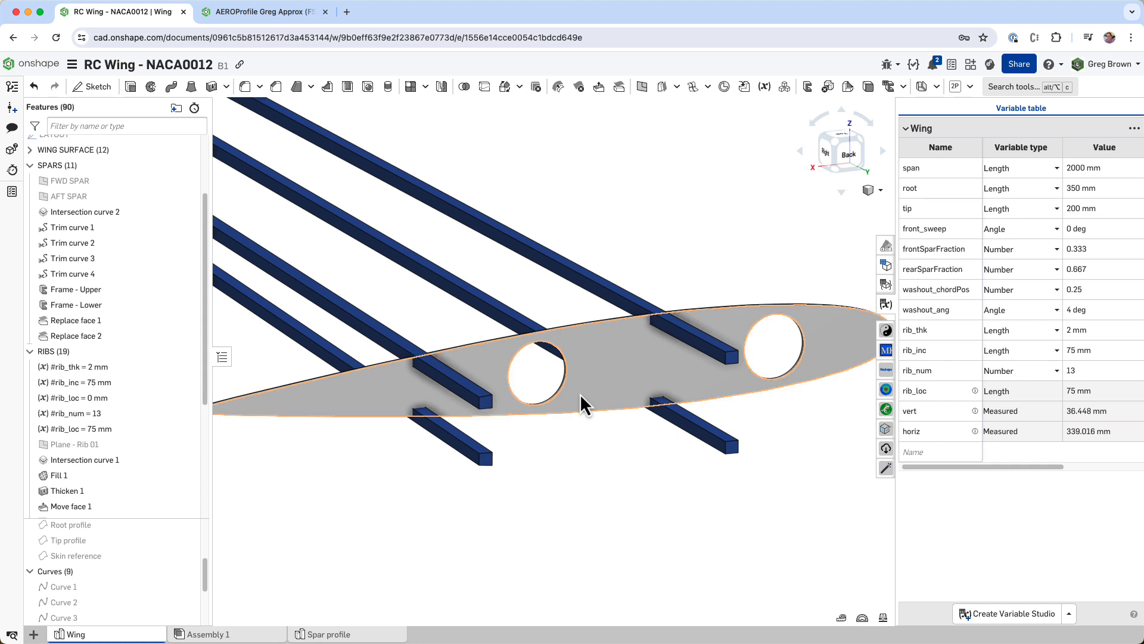
key(y)
key(shift+y)
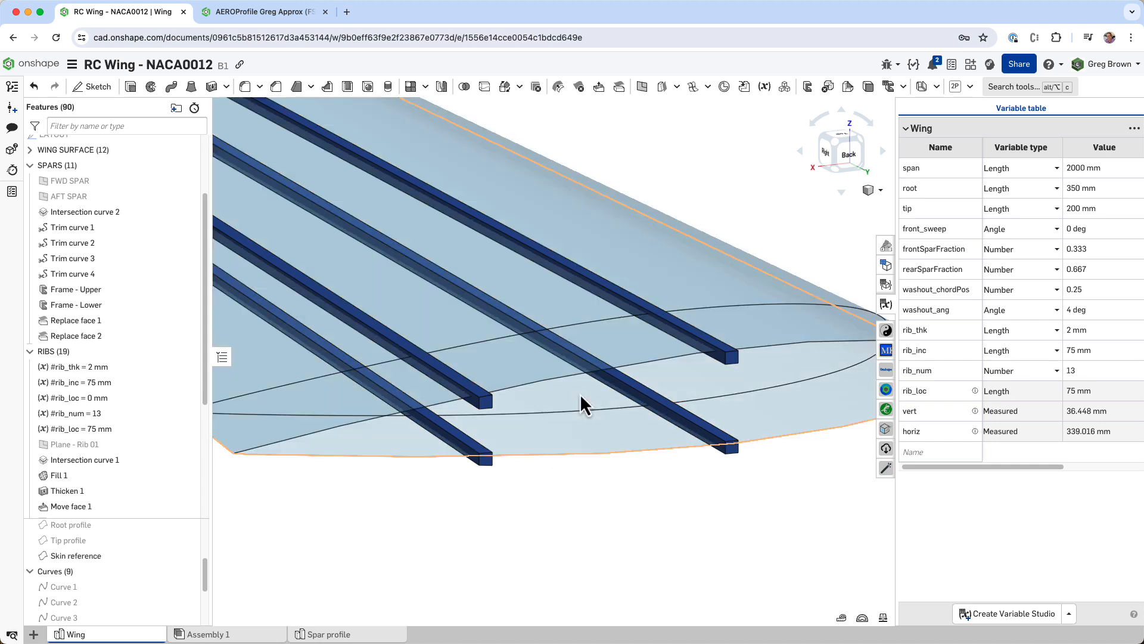
key(shift+y)
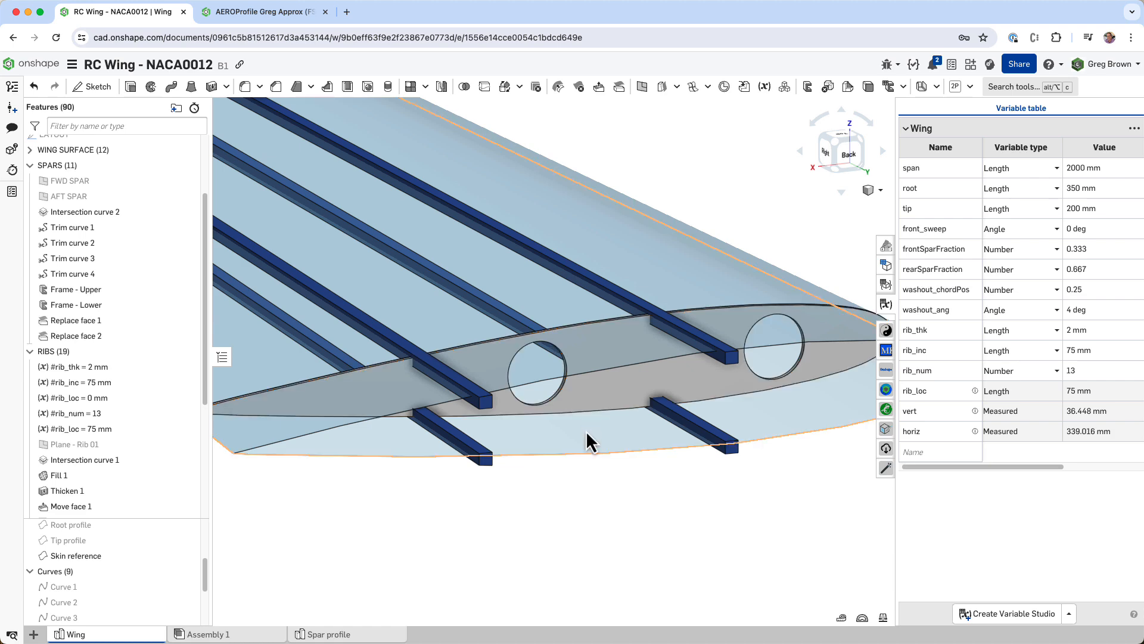
key(y)
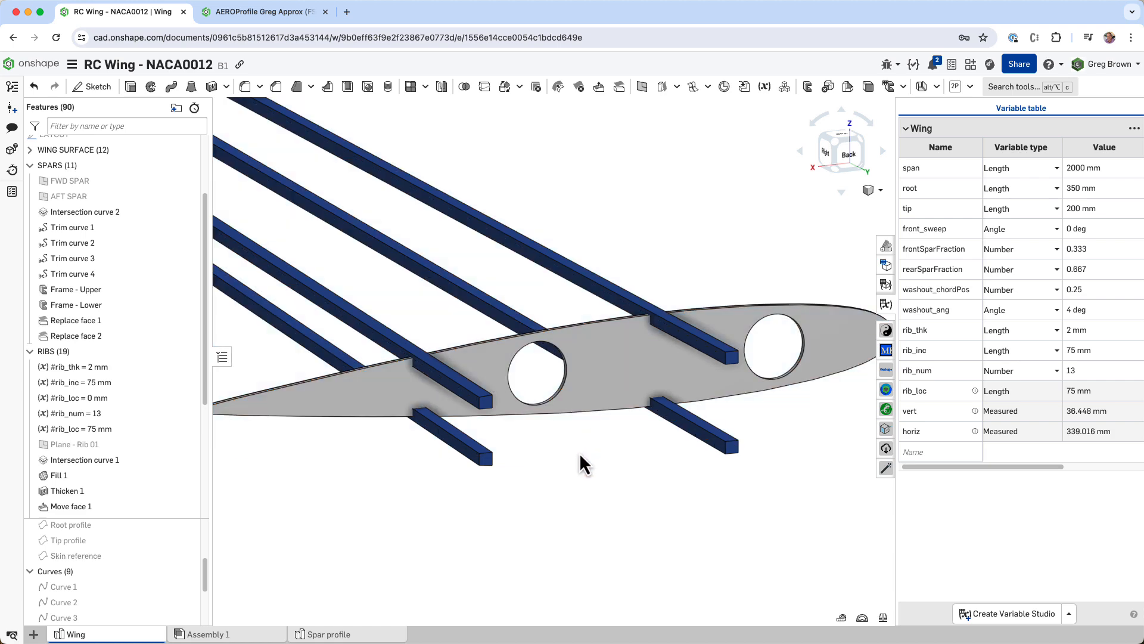
mouse_move(579, 454)
right_down()
mouse_move(569, 444)
mouse_move(581, 447)
right_up()
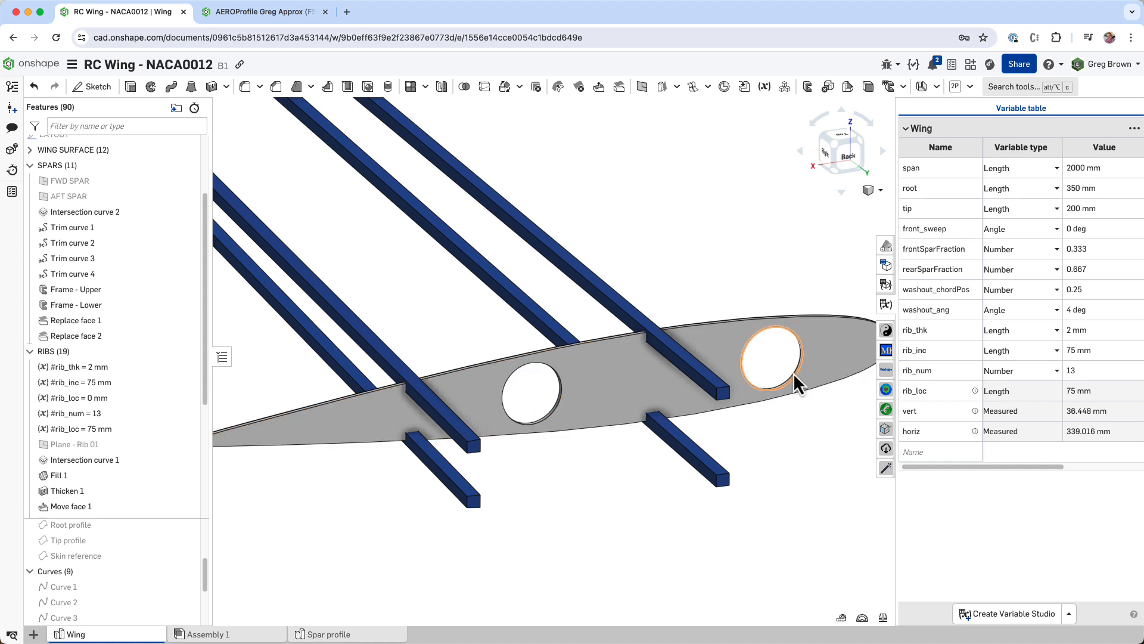
- Open Mate connector 1 and examine the X and Y offset expressions that position it on the rib face, closing it without changes
scroll(111, 373, down, 5)
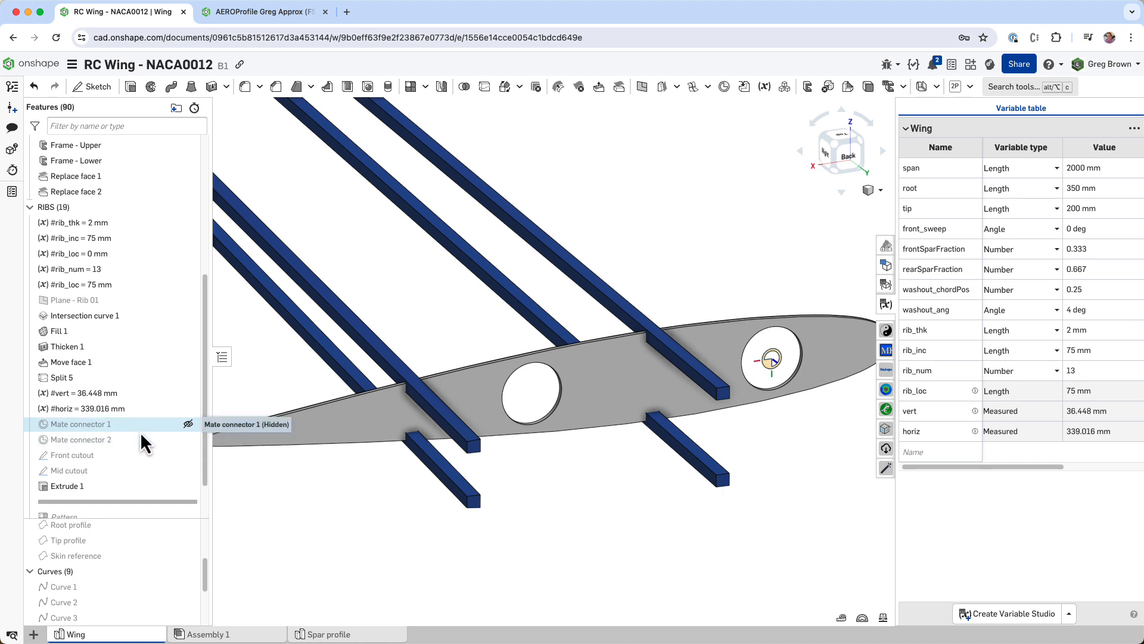
scroll(306, 478, down, 3)
right_drag(338, 451, 370, 442)
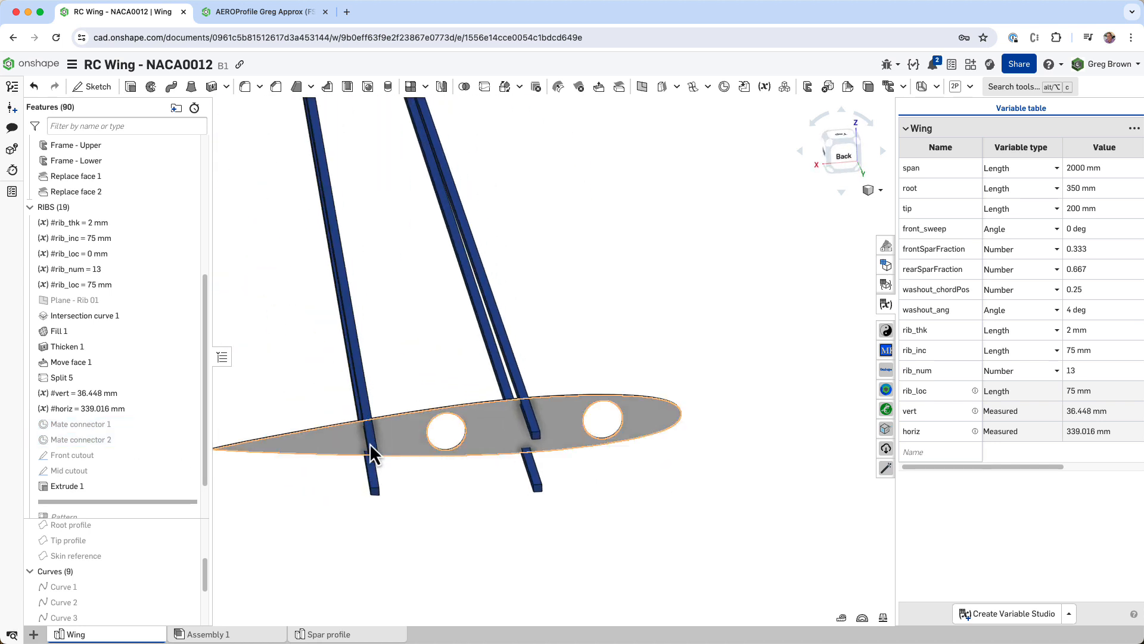
right_click(108, 423)
click(171, 450)
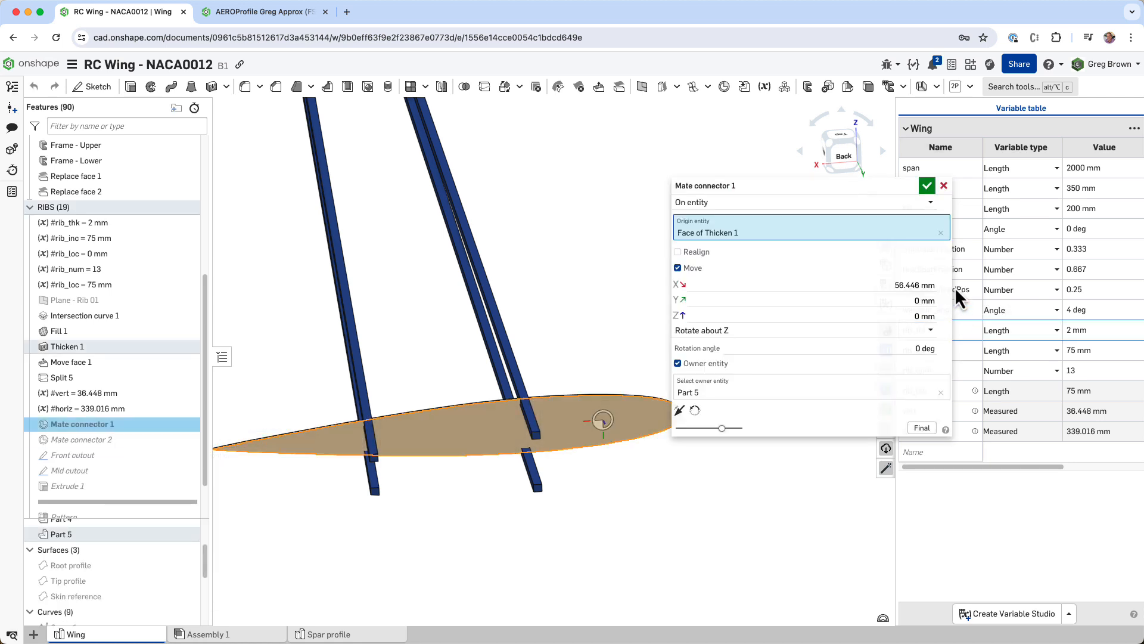
click(904, 282)
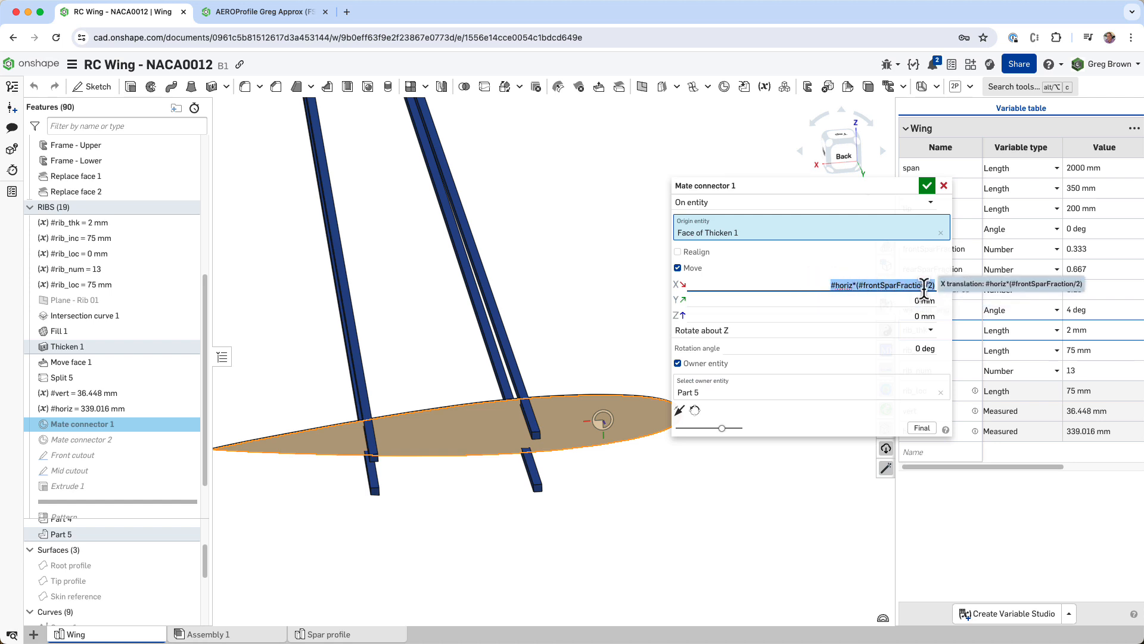
drag(895, 192, 839, 185)
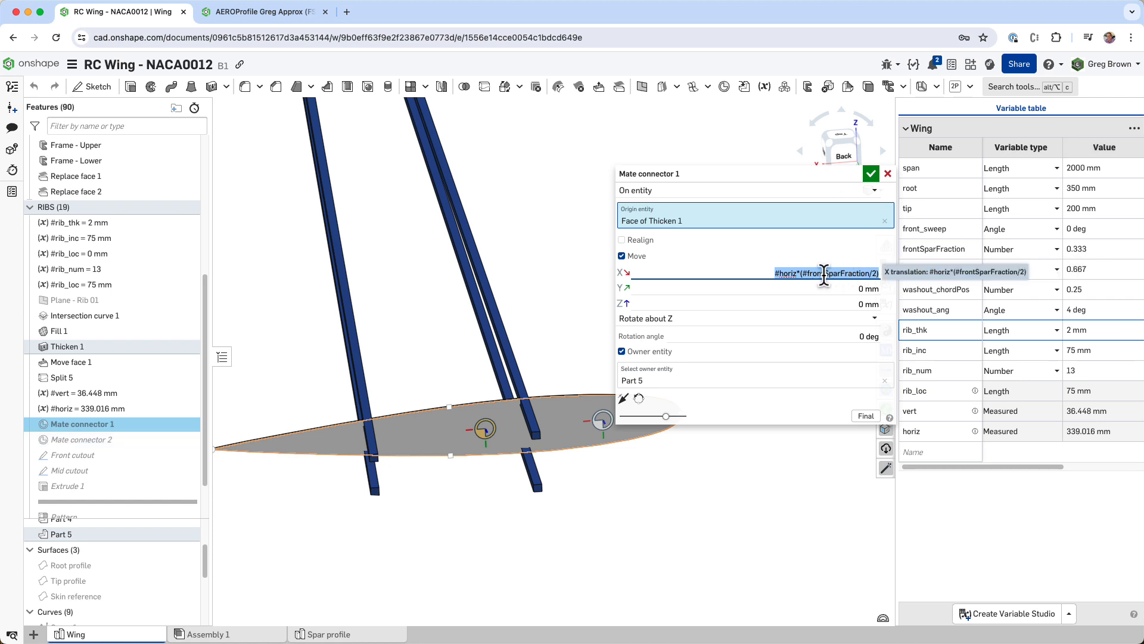
scroll(555, 491, down, 3)
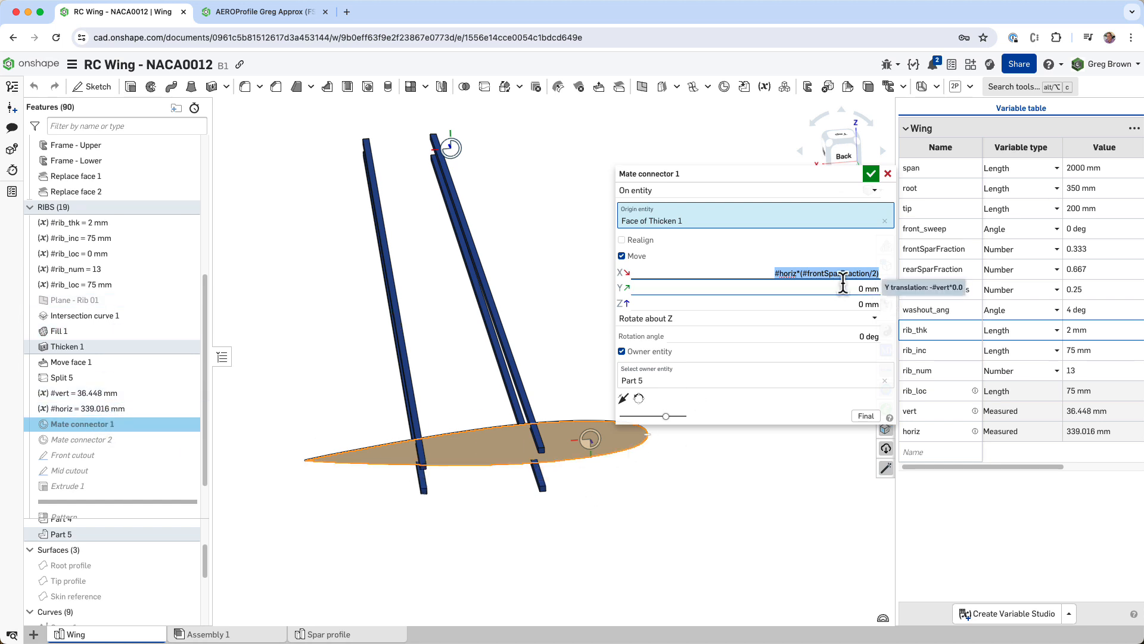
click(889, 175)
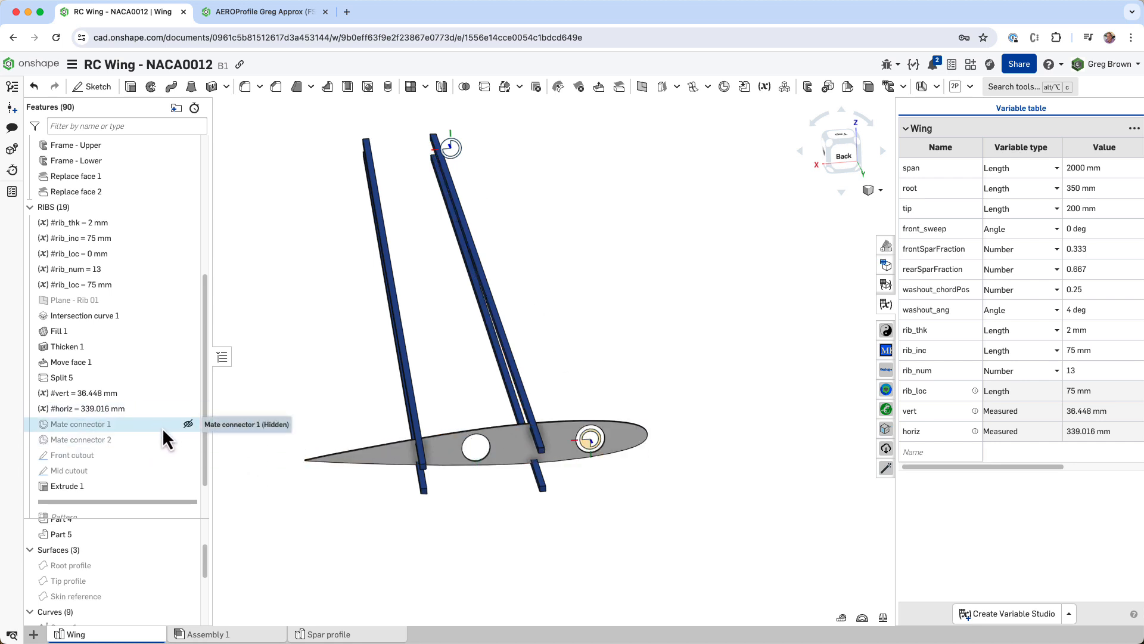
- Edit the Front cutout sketch and draw a vertical construction line about 29 mm long between the rib's upper and lower edges, forward of the circles
right_click(125, 453)
click(186, 211)
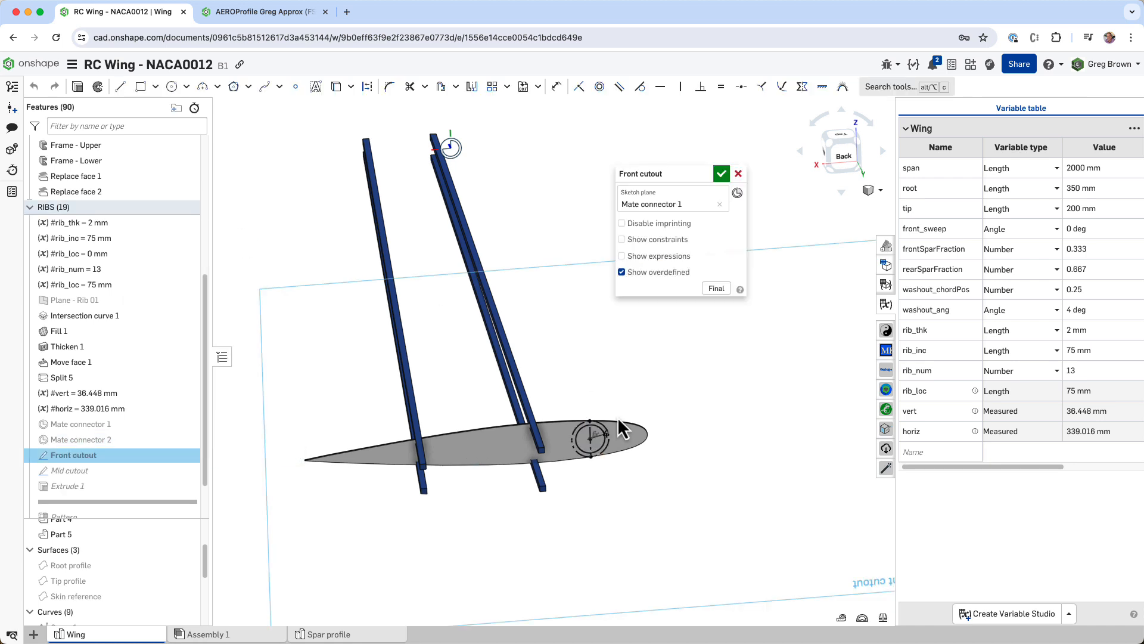
scroll(603, 447, up, 5)
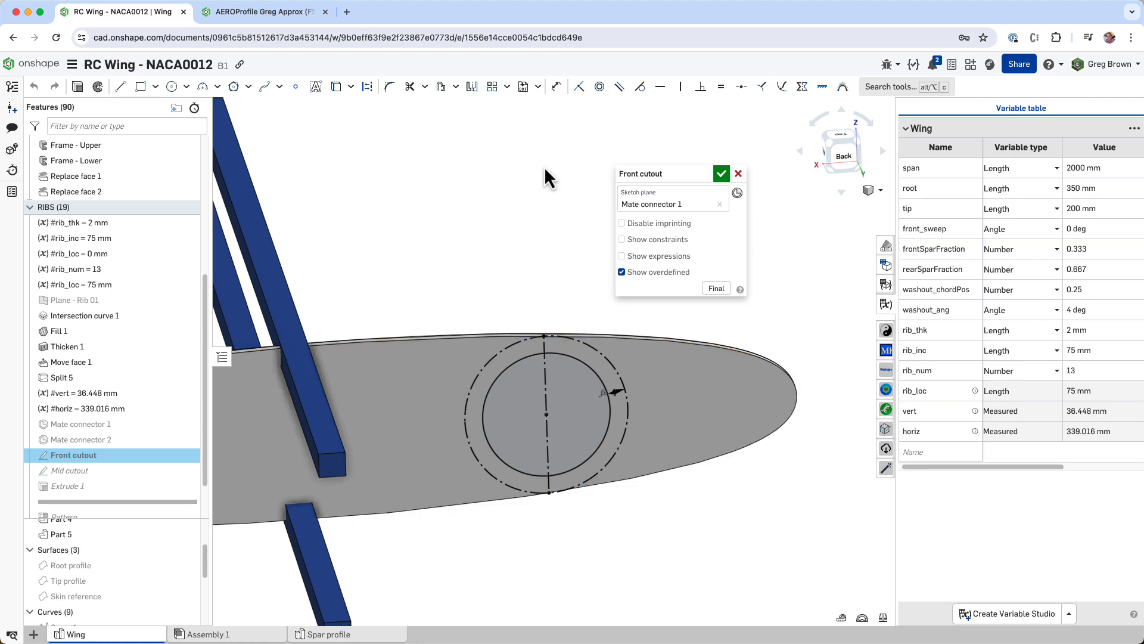
click(367, 87)
click(120, 86)
click(676, 344)
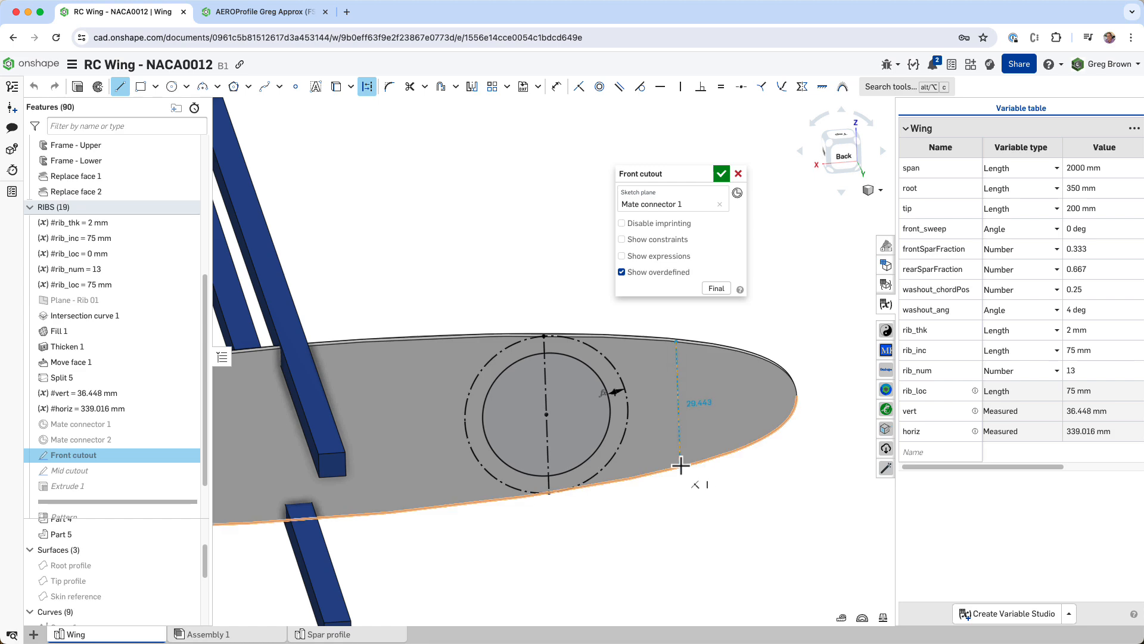
click(680, 466)
key(Escape)
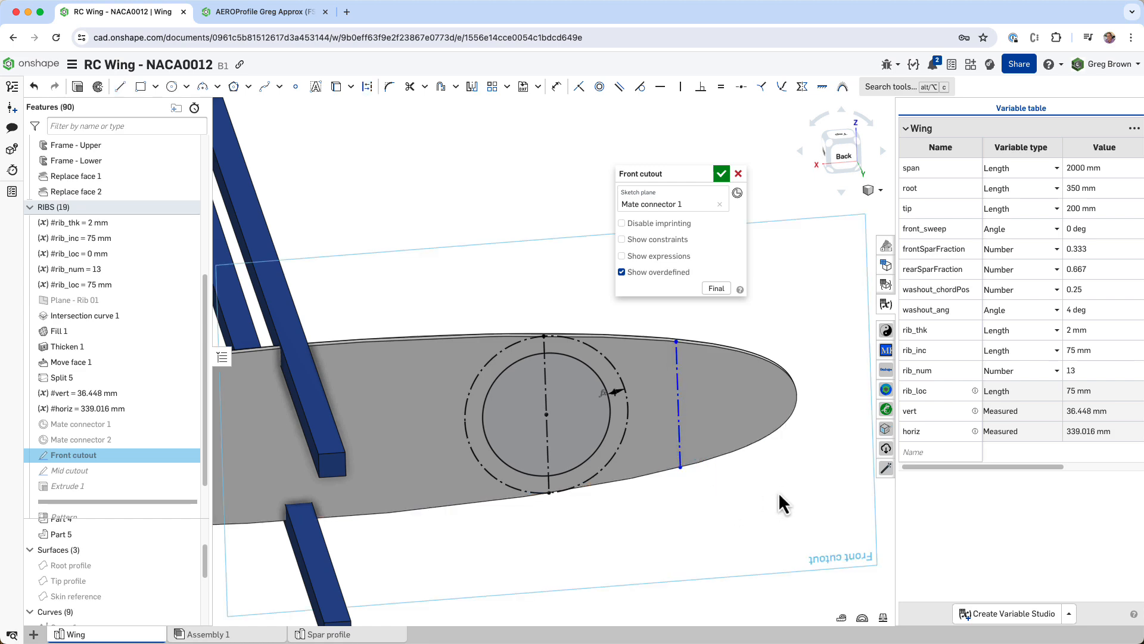
middle_drag(779, 492, 747, 507)
right_drag(747, 507, 740, 494)
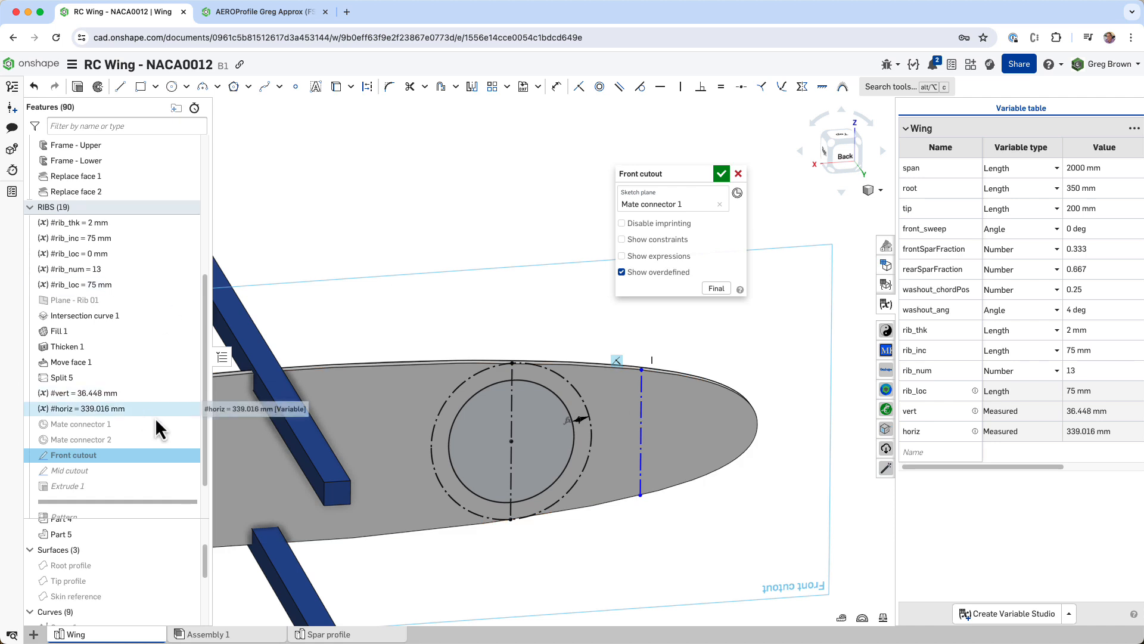
- Show Mate connector 1 and dimension the horizontal distance from it to the new vertical construction line, accepting the drawn distance
click(185, 425)
click(556, 86)
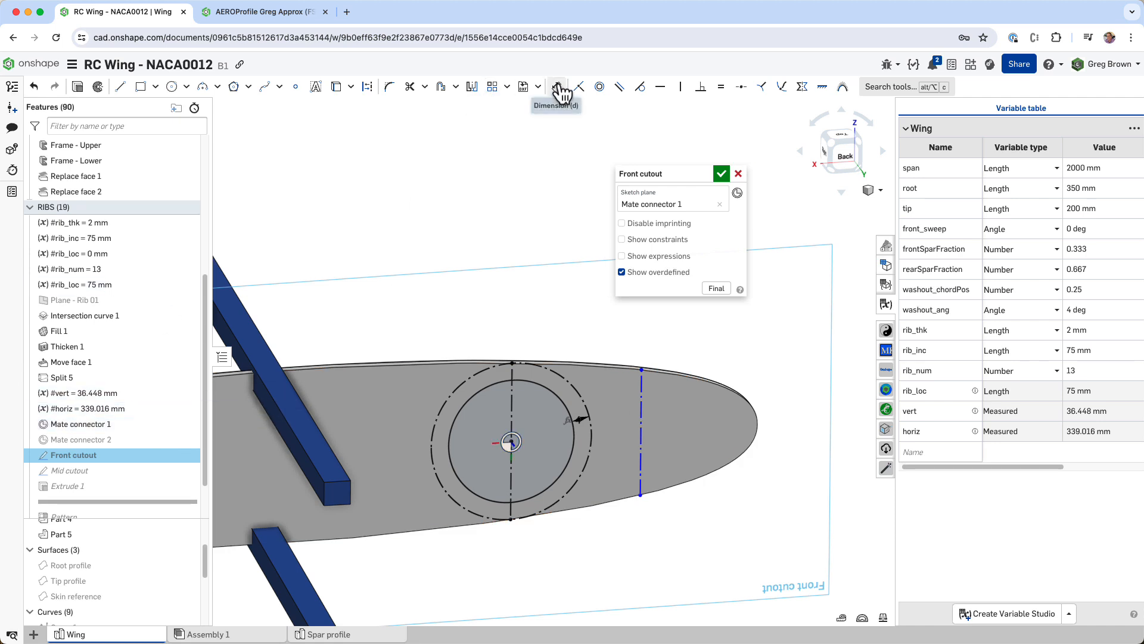
click(641, 447)
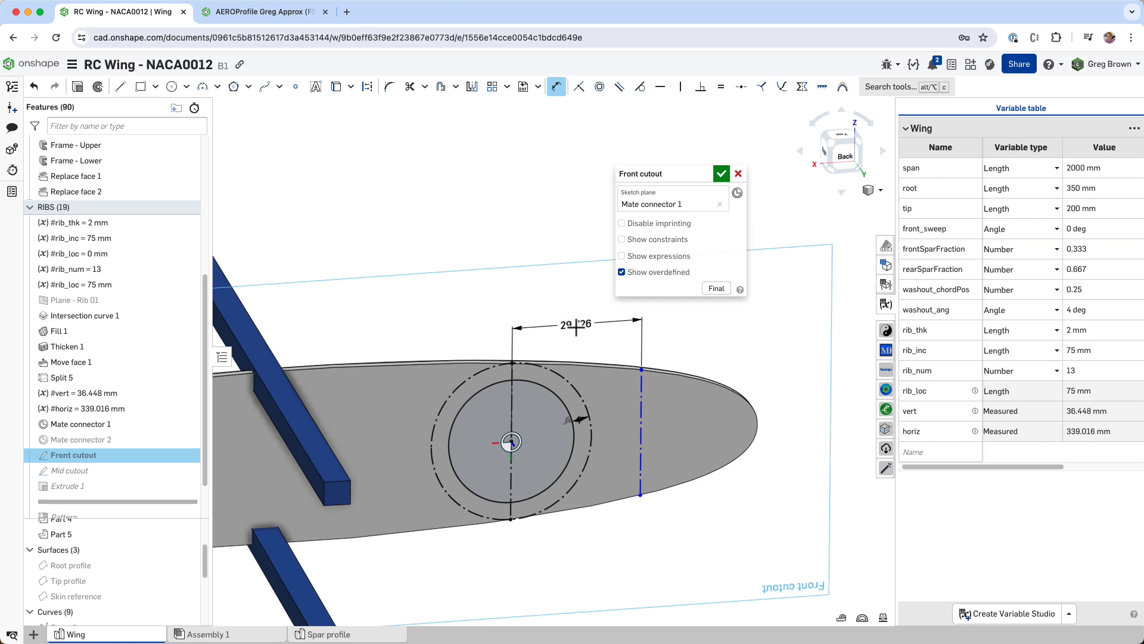
click(581, 326)
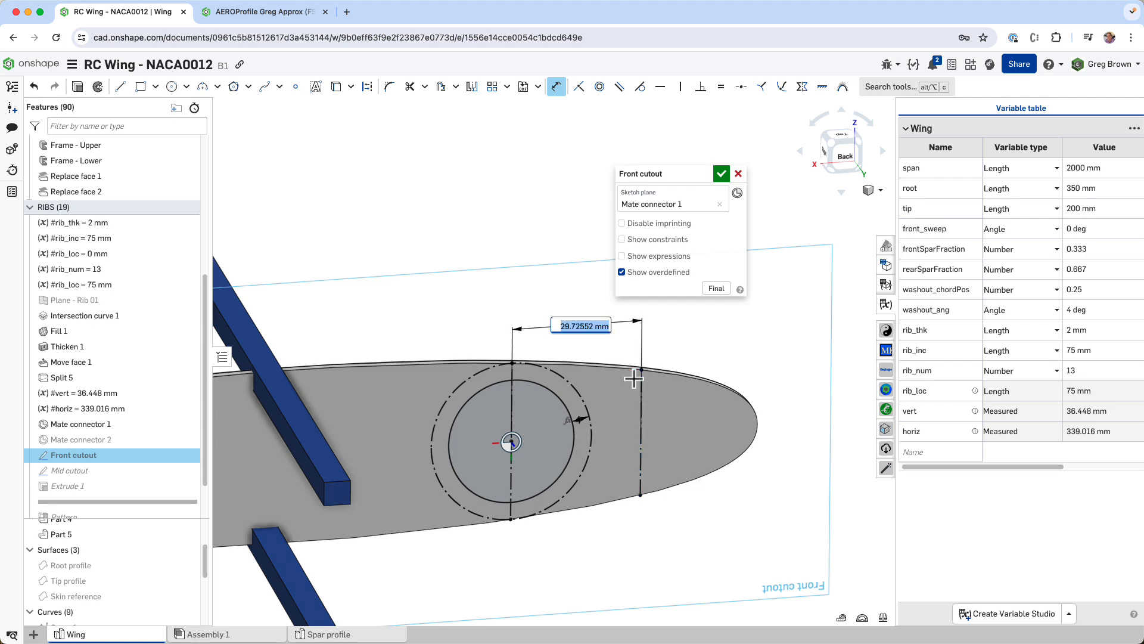
key(Return)
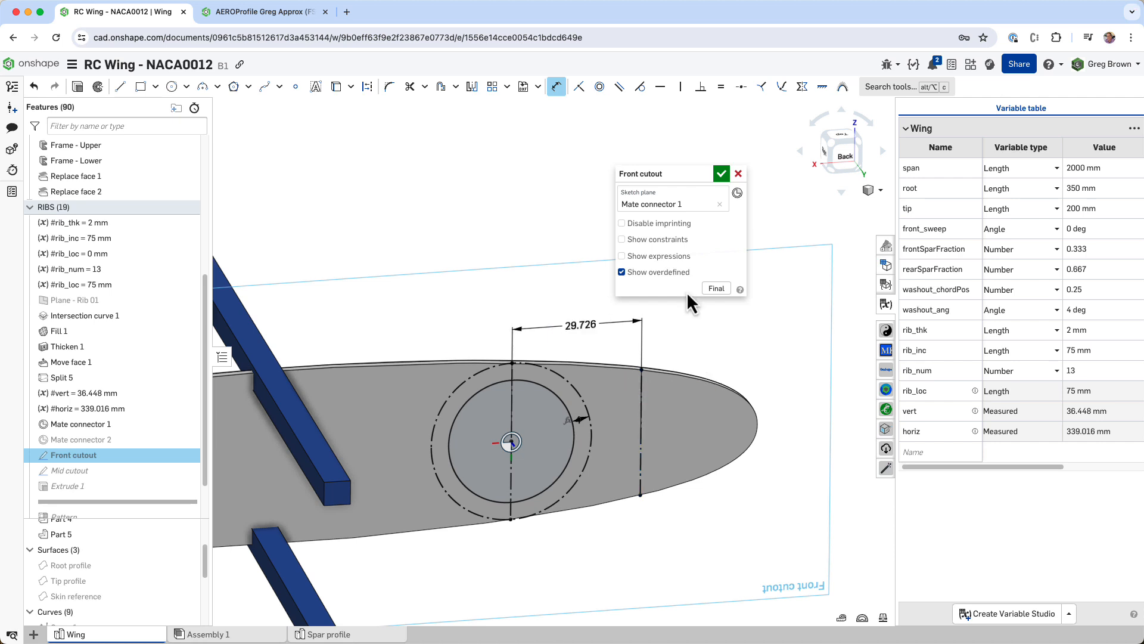
- Draw a construction circle centred on the new line through its upper endpoint, and make it coincident with the line's lower endpoint
click(174, 88)
click(368, 88)
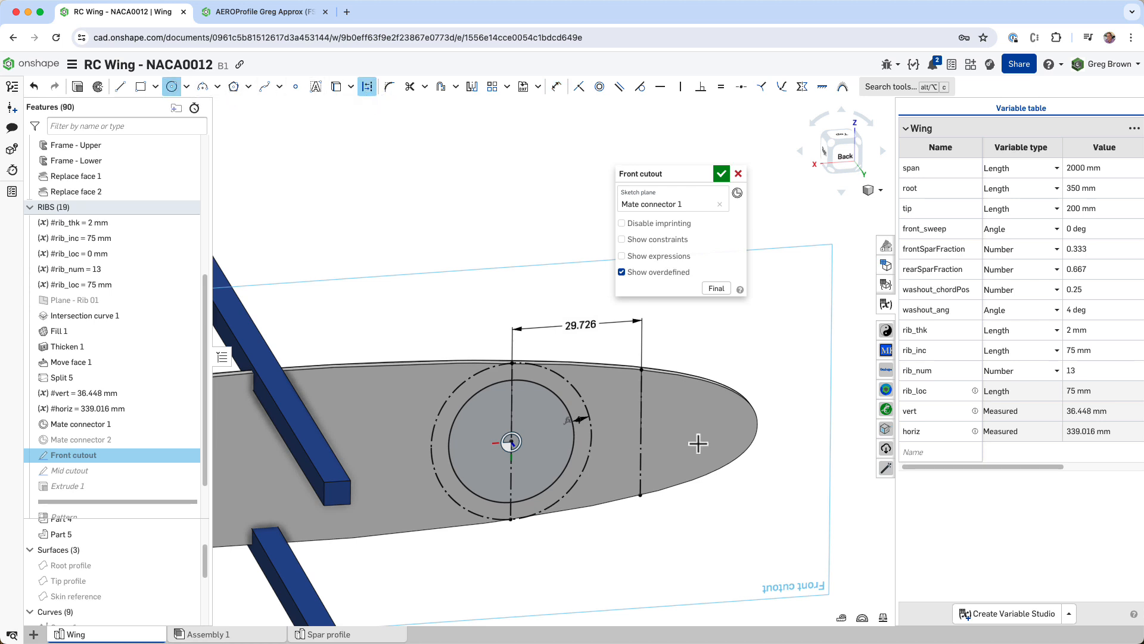
click(640, 414)
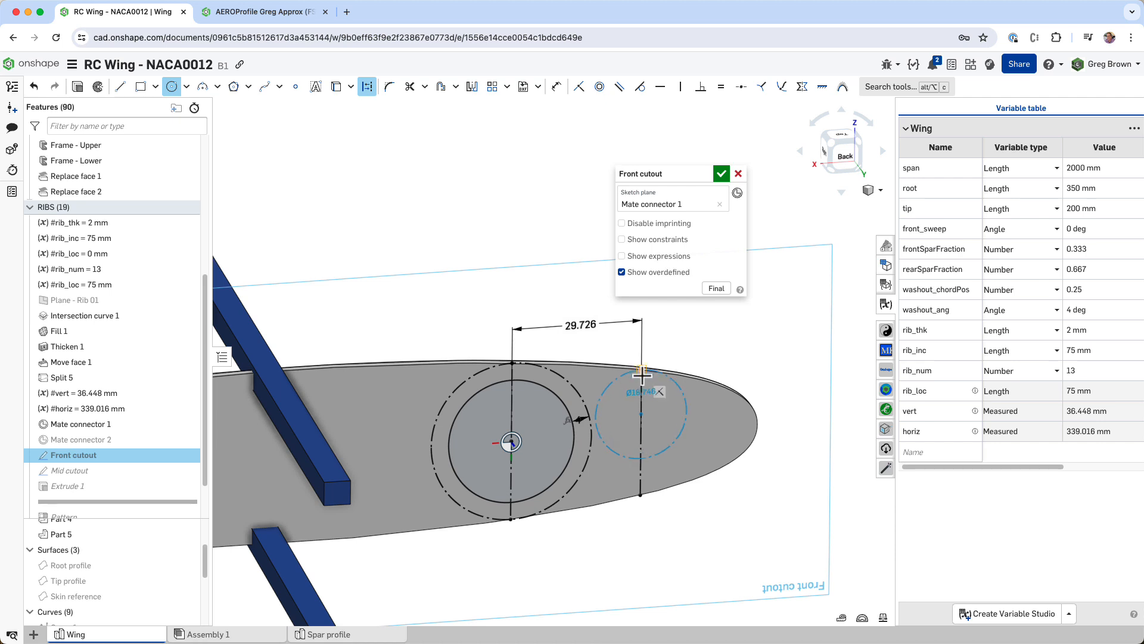
click(647, 387)
key(Escape)
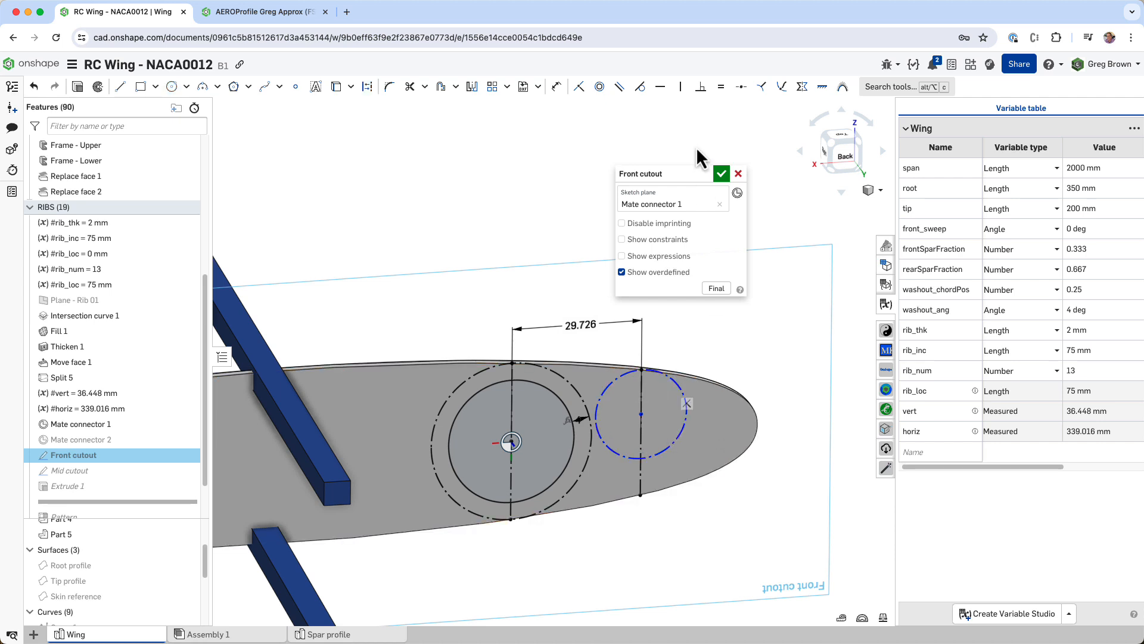
click(579, 86)
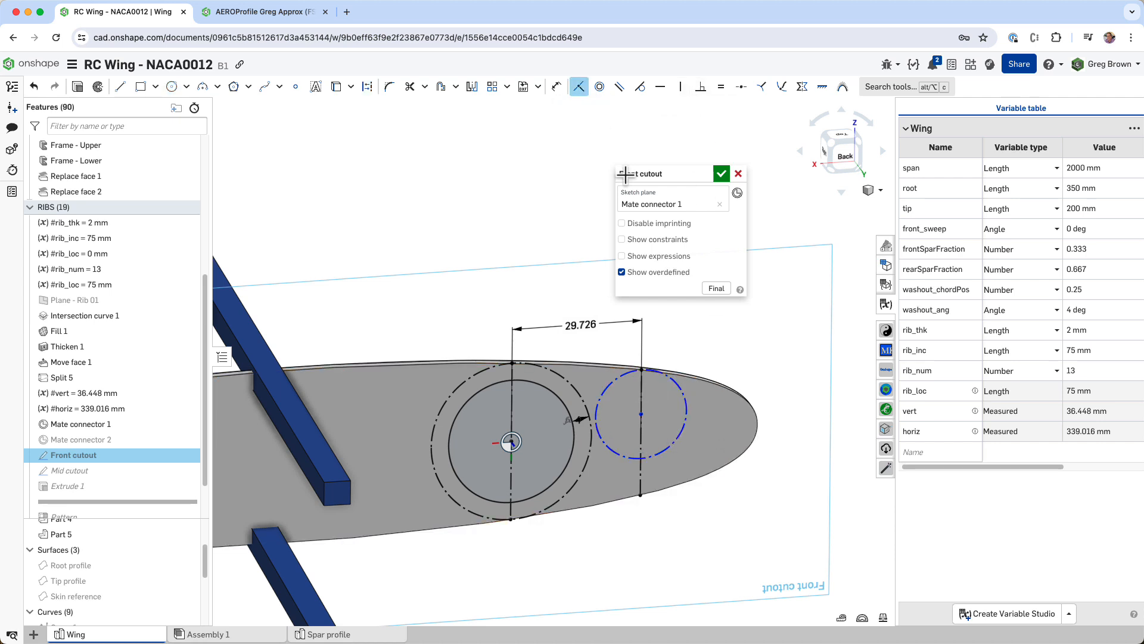
click(655, 458)
click(641, 494)
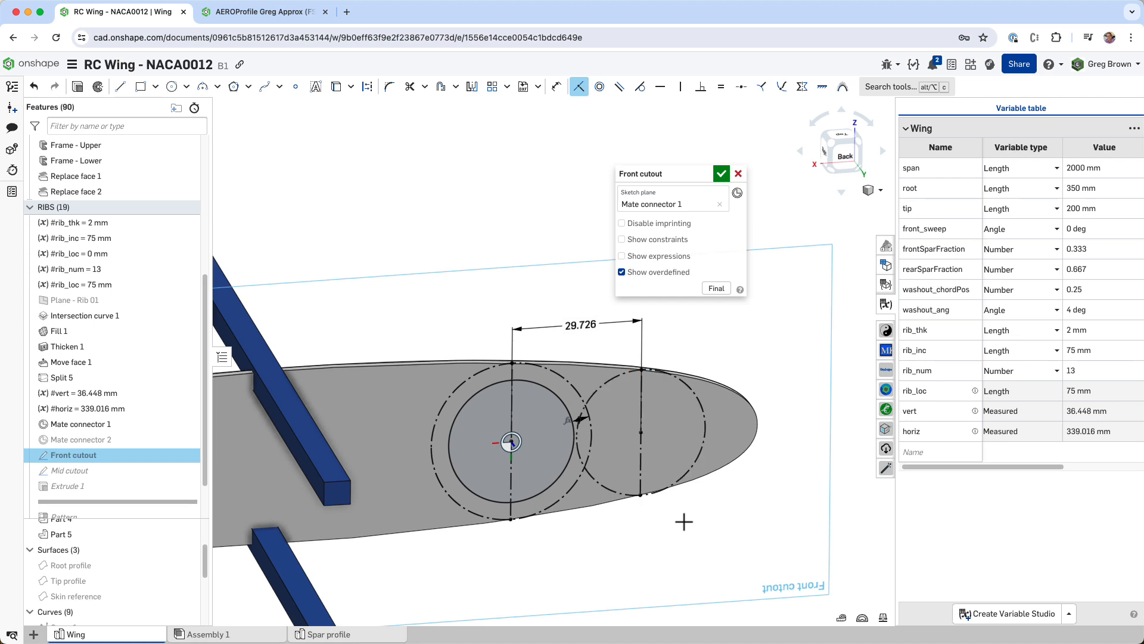
- Sketch a solid circle about 8.6 mm in diameter inside the new construction circle and make the two concentric
mouse_move(668, 443)
right_down()
mouse_move(652, 422)
mouse_move(662, 441)
right_up()
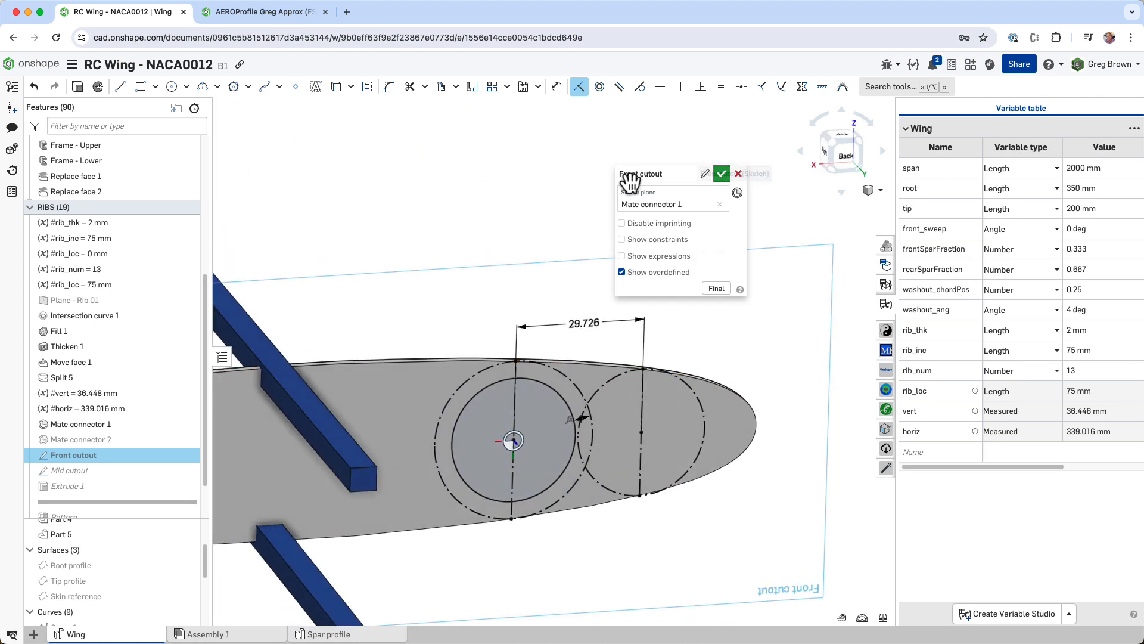
click(176, 89)
key(Escape)
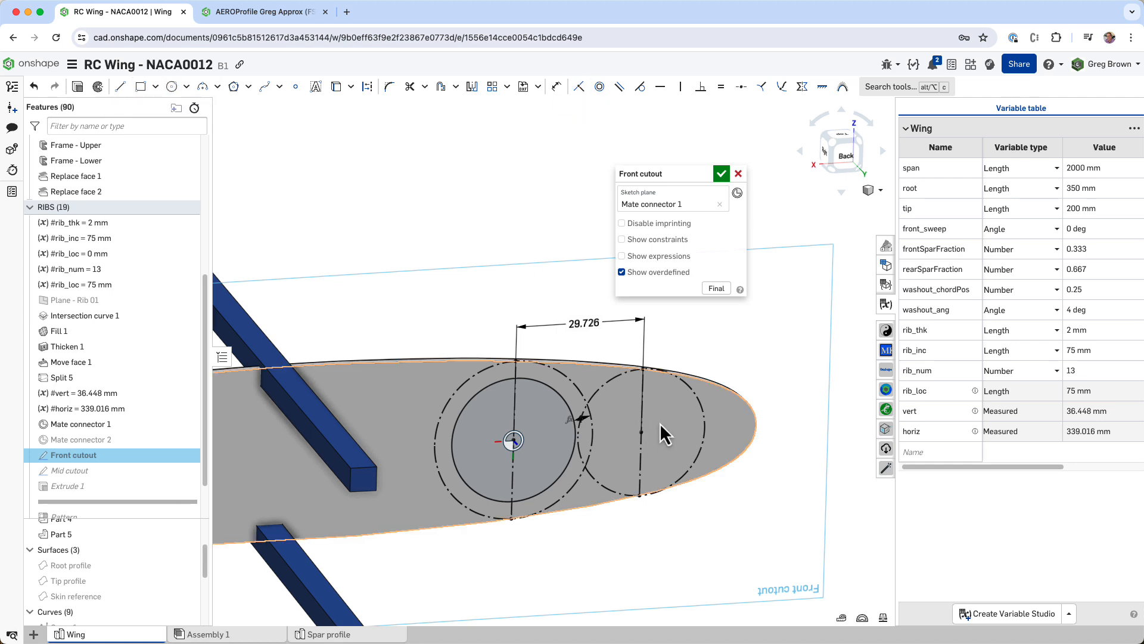
click(171, 87)
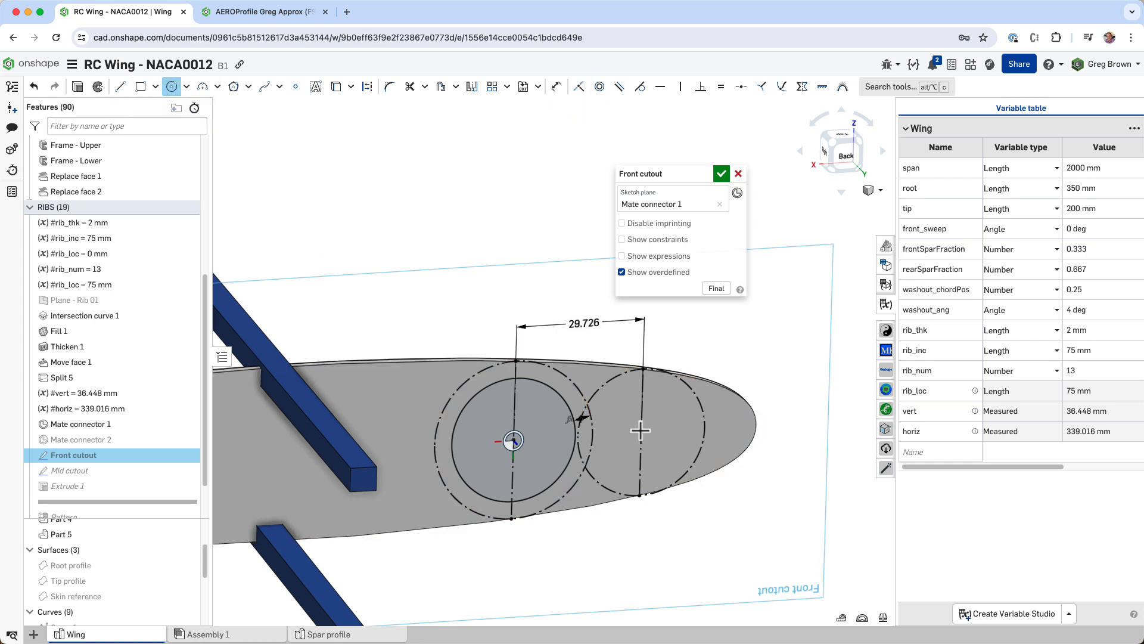
click(662, 417)
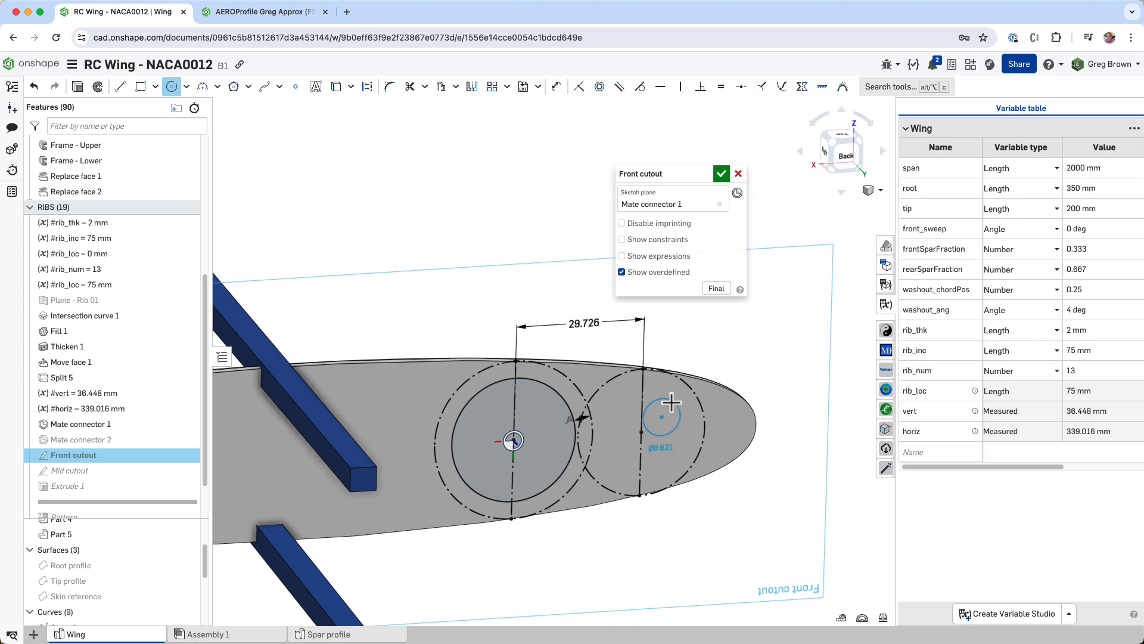
click(672, 403)
click(599, 86)
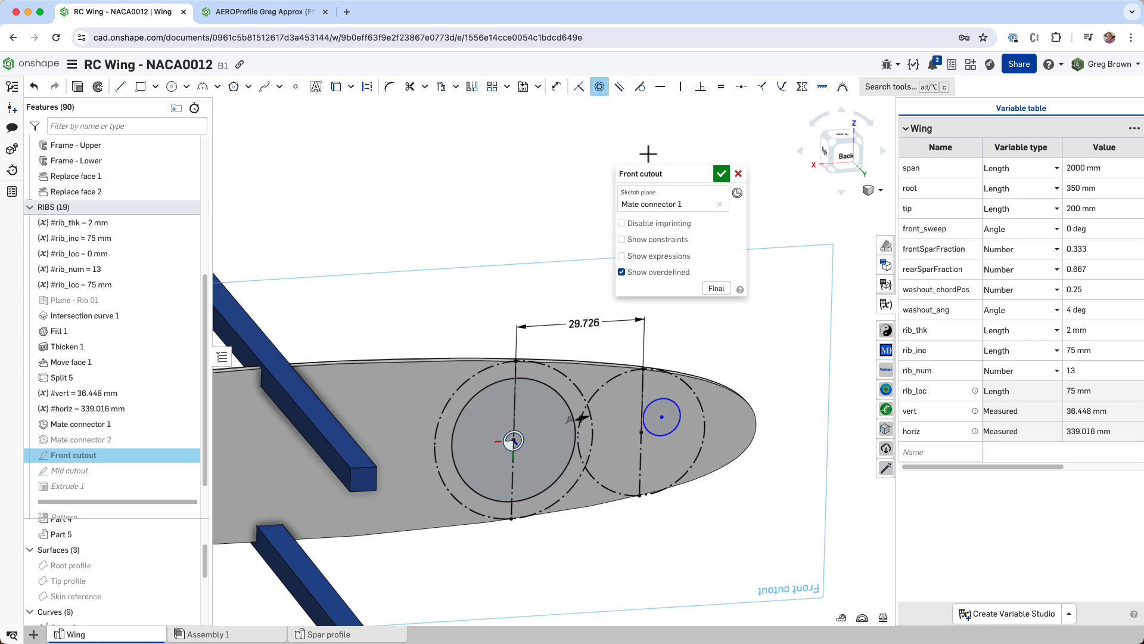
click(678, 404)
click(707, 427)
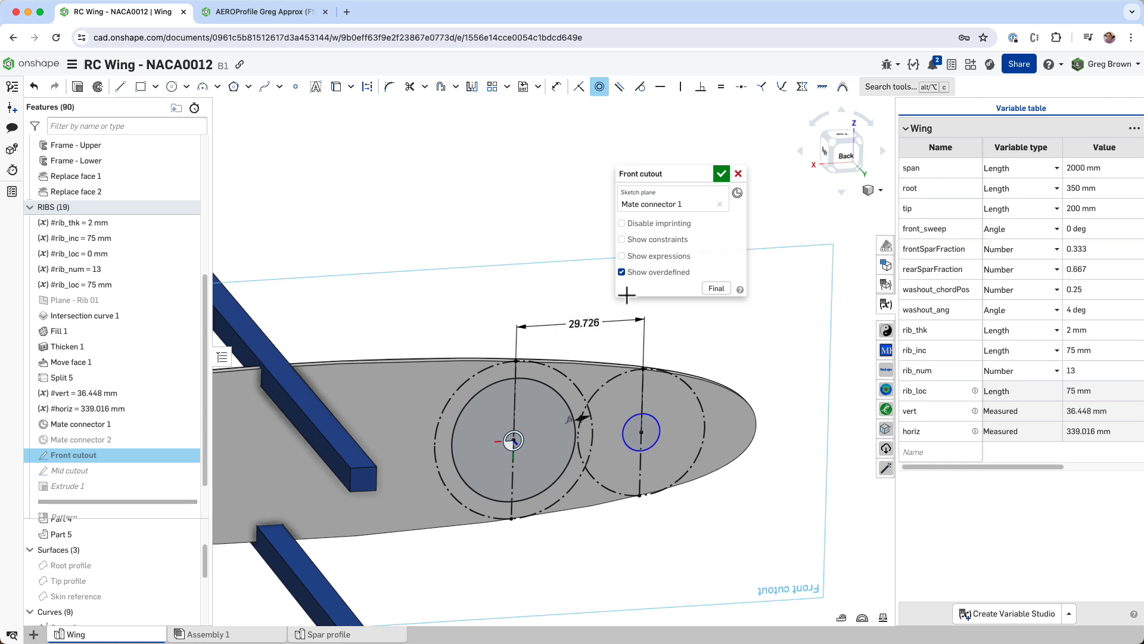
- Dimension the gap between the new solid circle and its construction circle as 2 mm
click(556, 87)
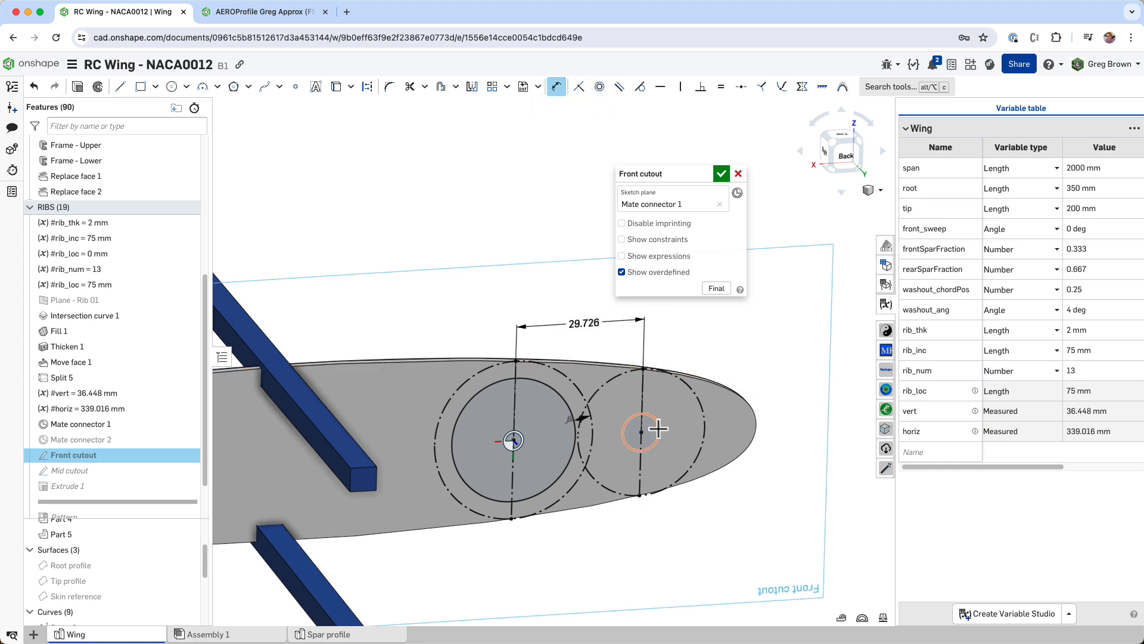
click(657, 428)
click(680, 410)
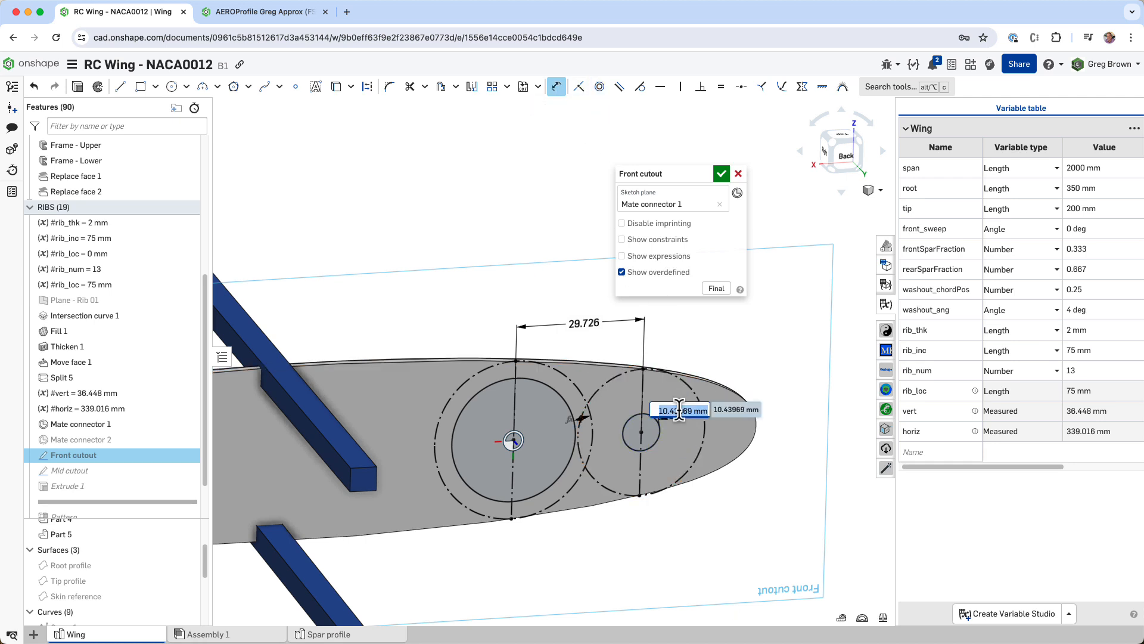
text(2)
key(Return)
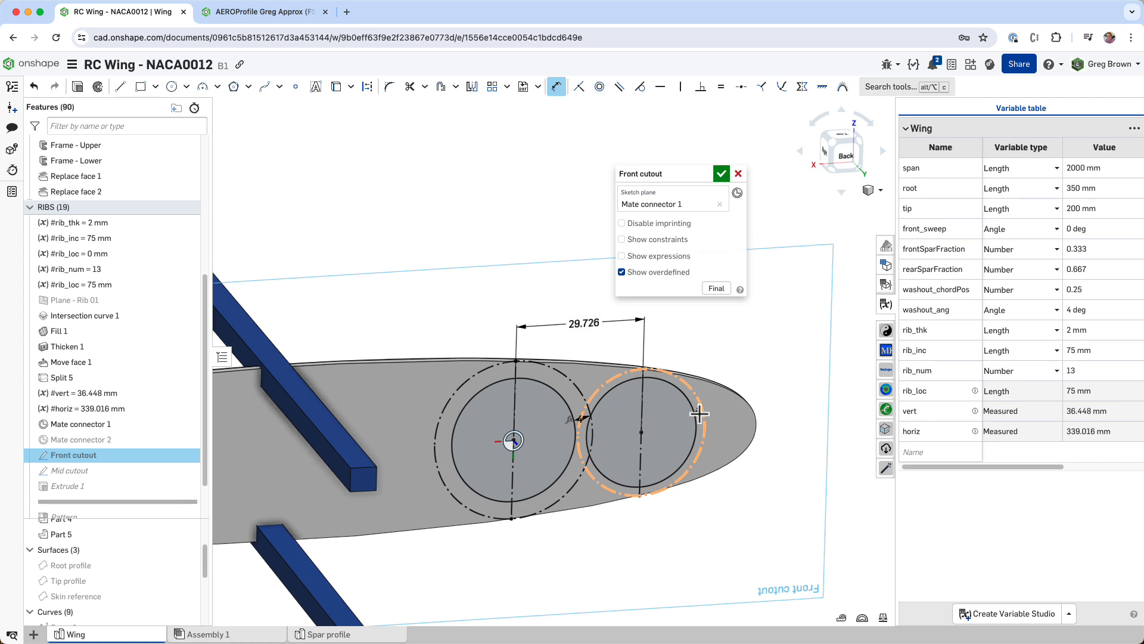
key(Escape)
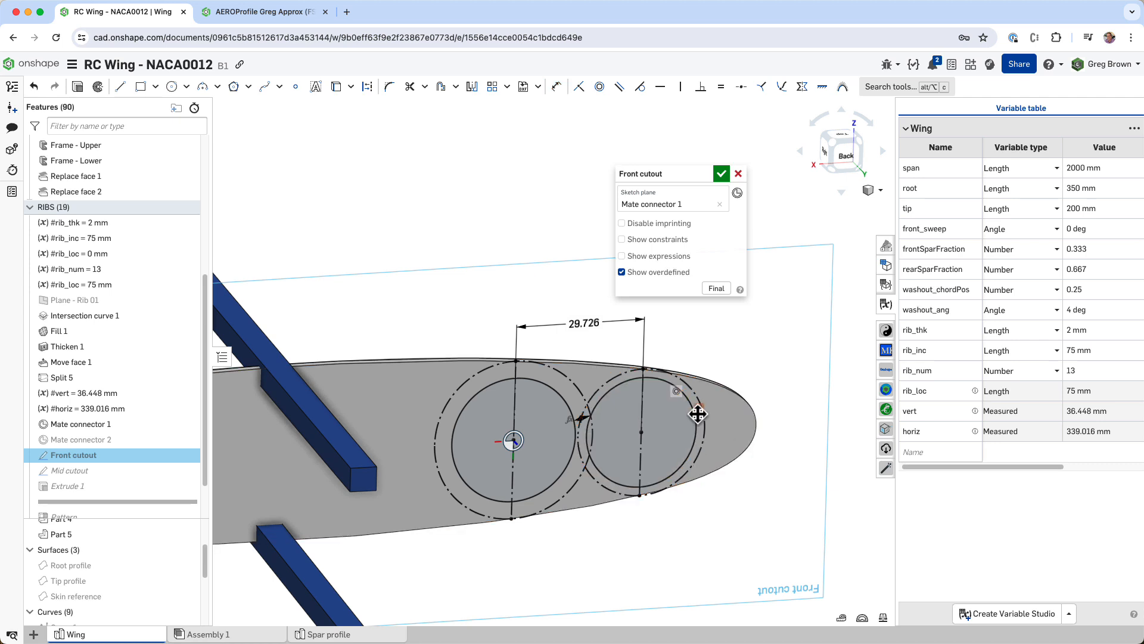
- Change the gap dimension between the two new concentric circles to the expression 2*#rib_thk
double_click(698, 414)
text(#)
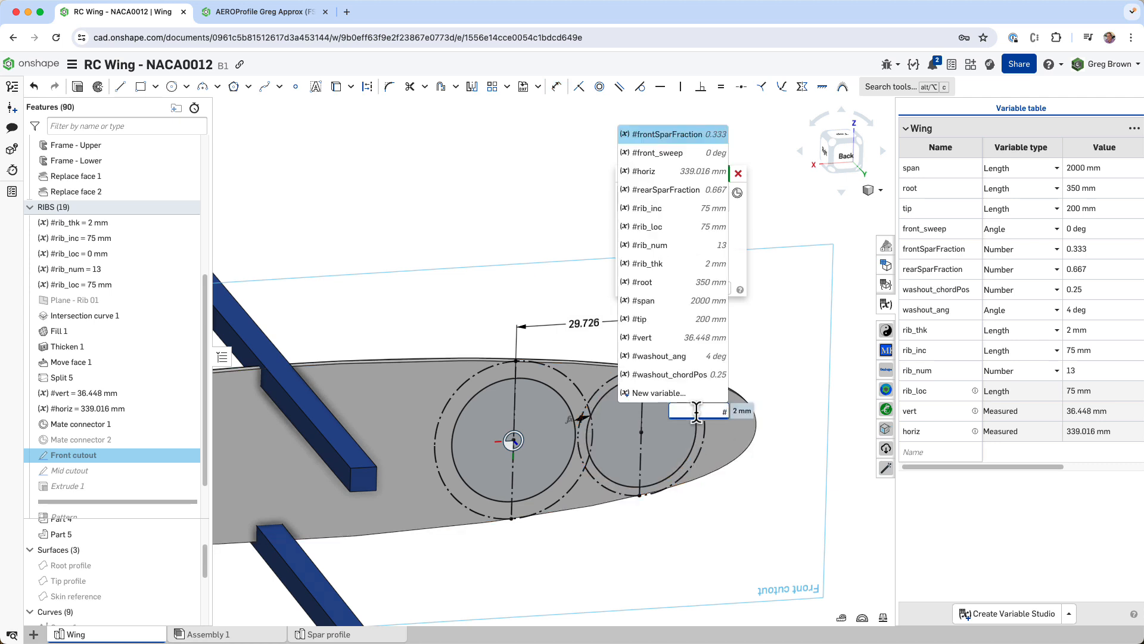
text(2)
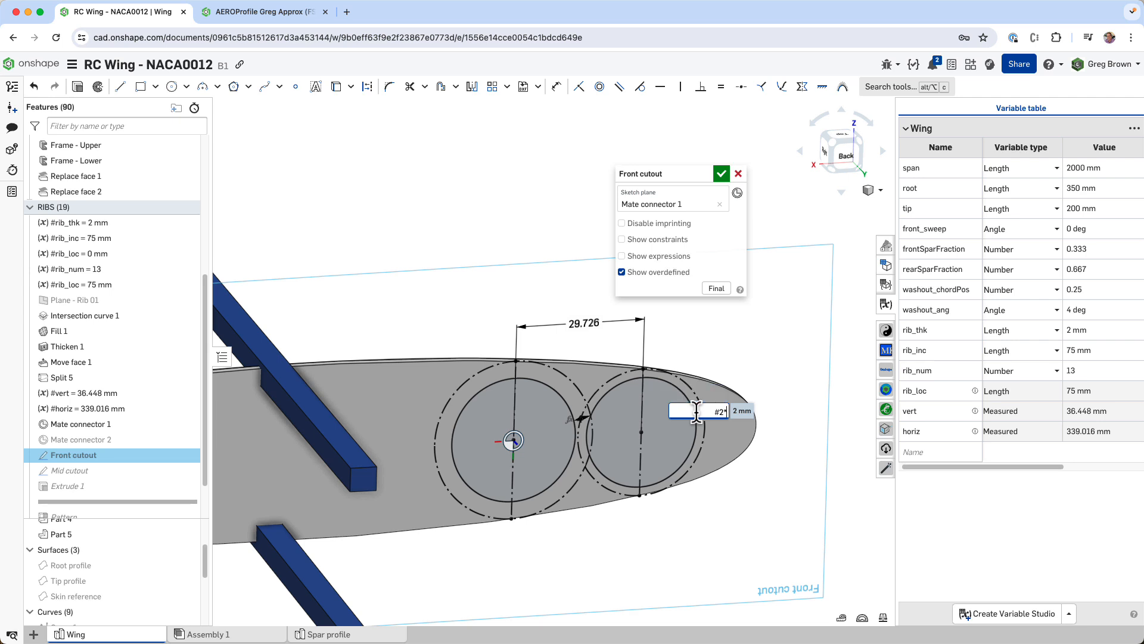
text(*#rib)
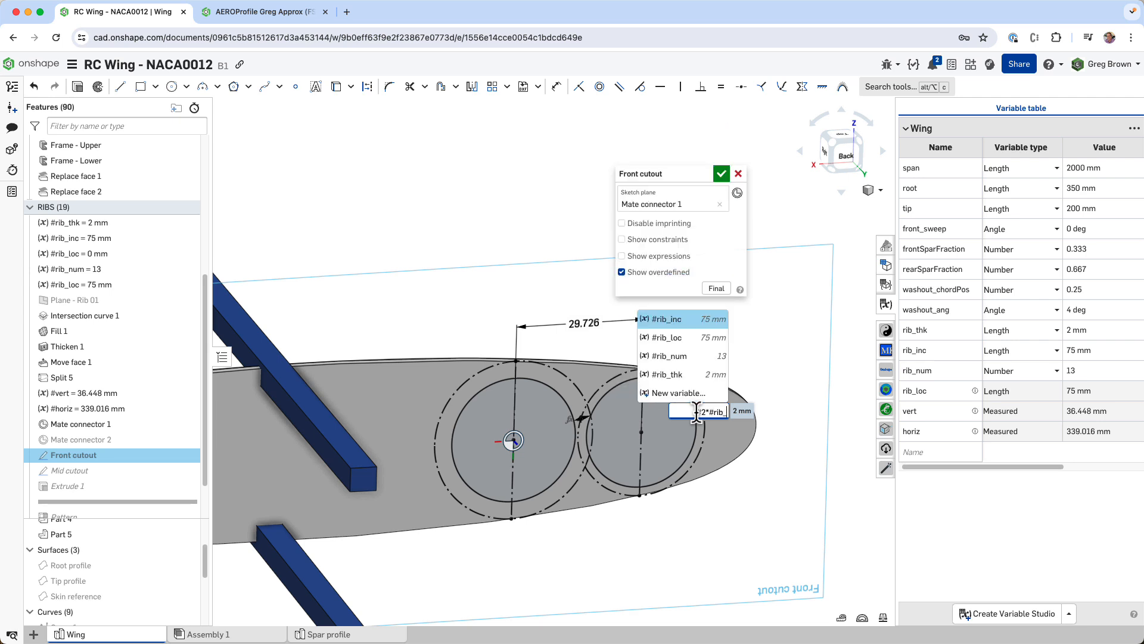
text(_)
click(684, 375)
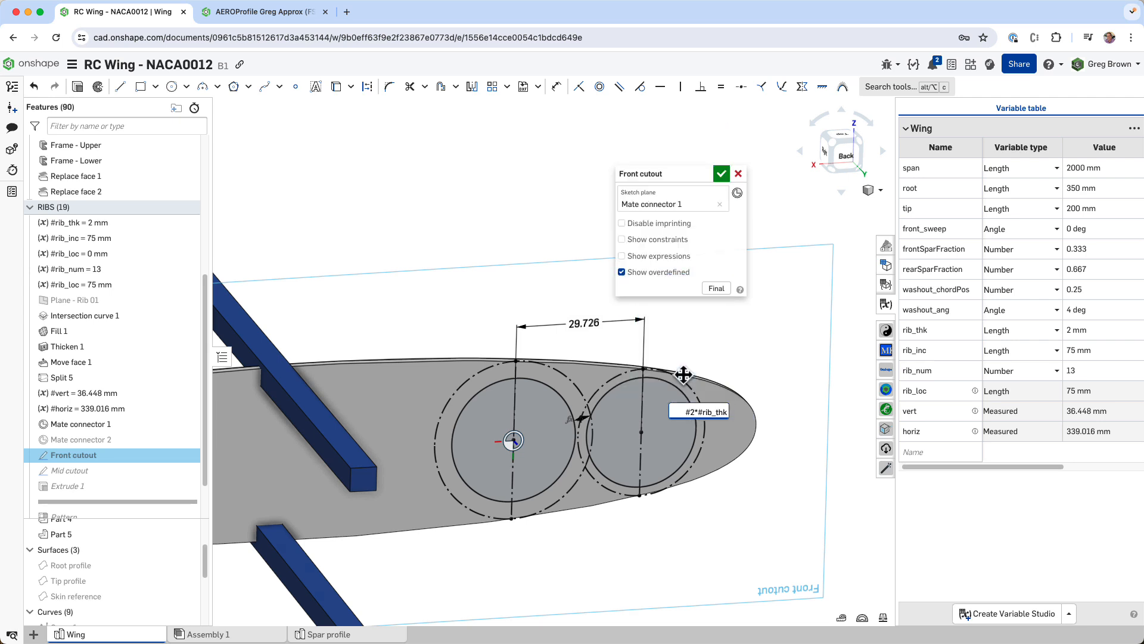
key(Return)
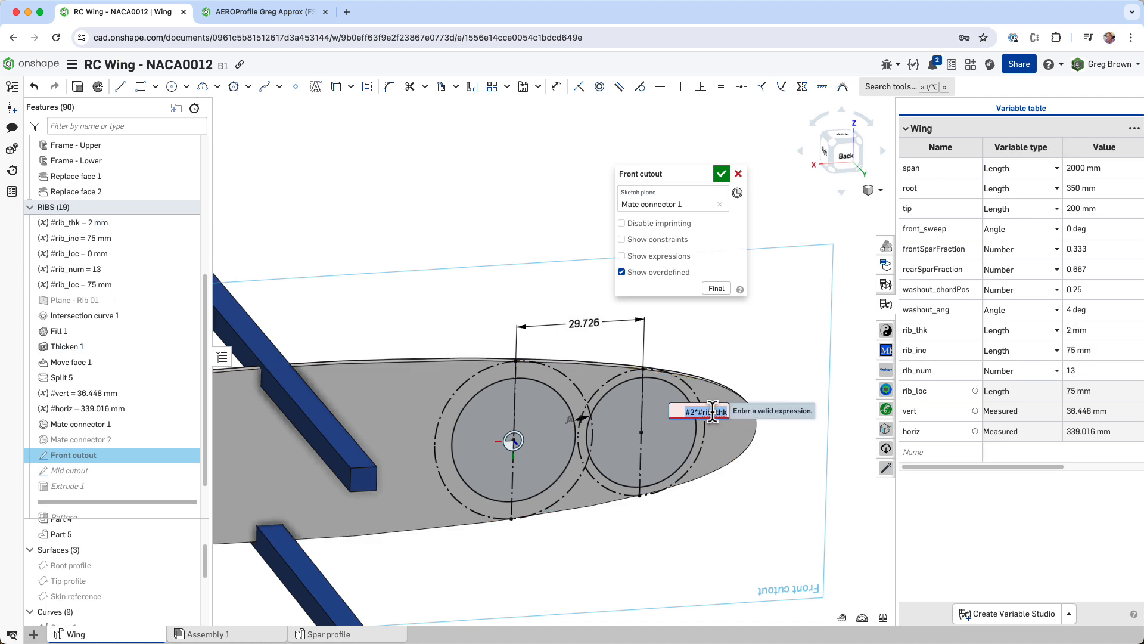
click(691, 411)
key(BackSpace)
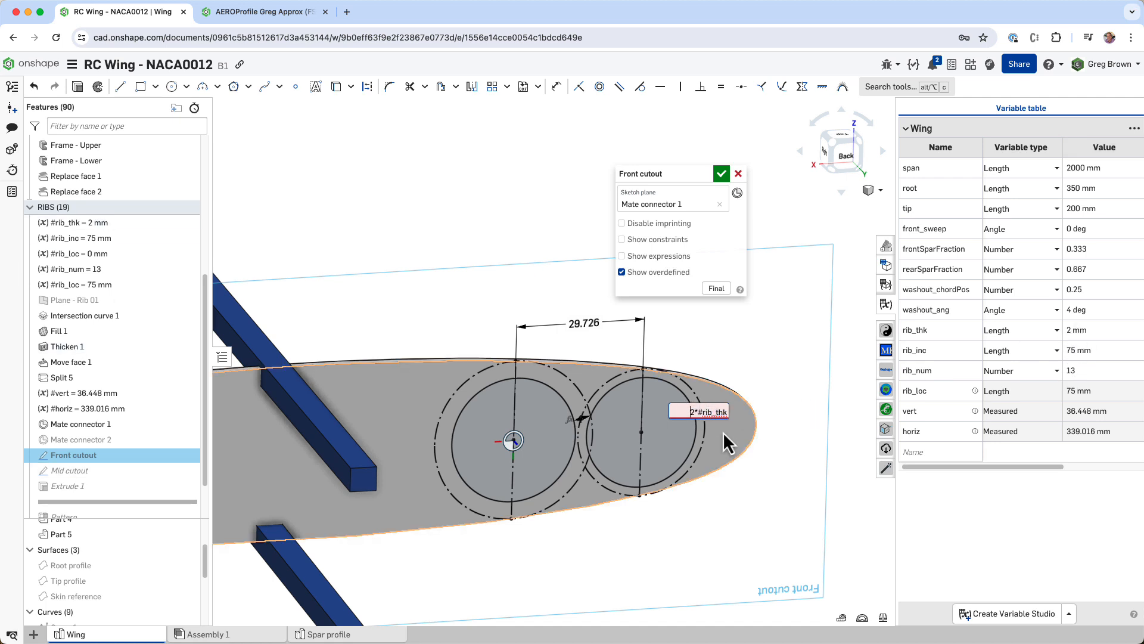
key(Return)
- Inspect the upper endpoint of the new construction line, and discard all edits to the Front cutout sketch
scroll(677, 413, up, 1)
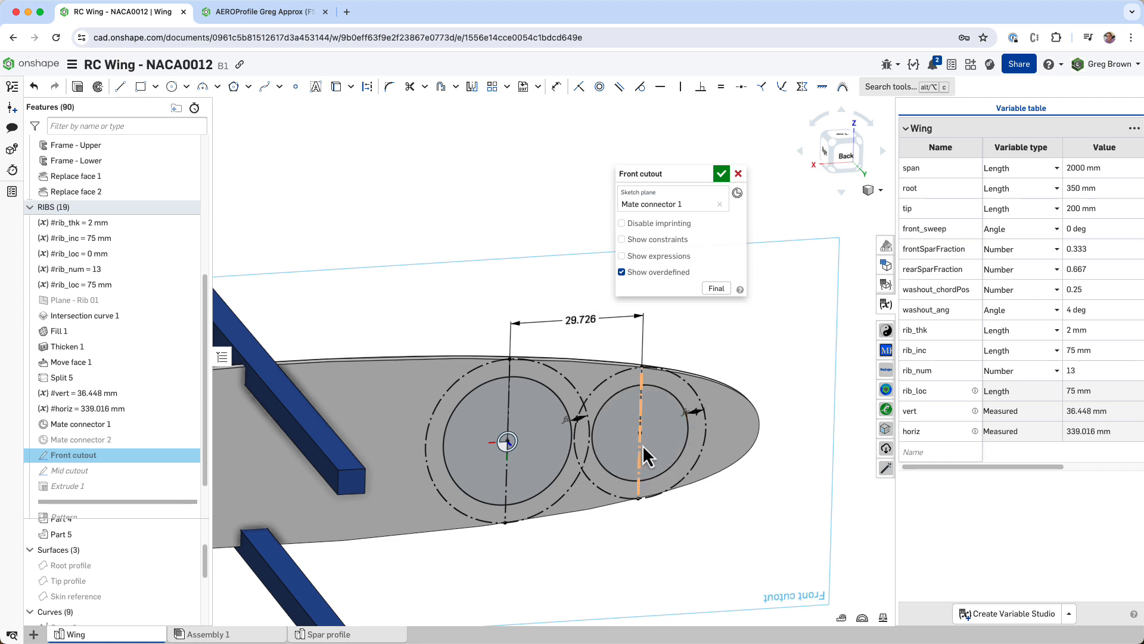
scroll(640, 444, up, 1)
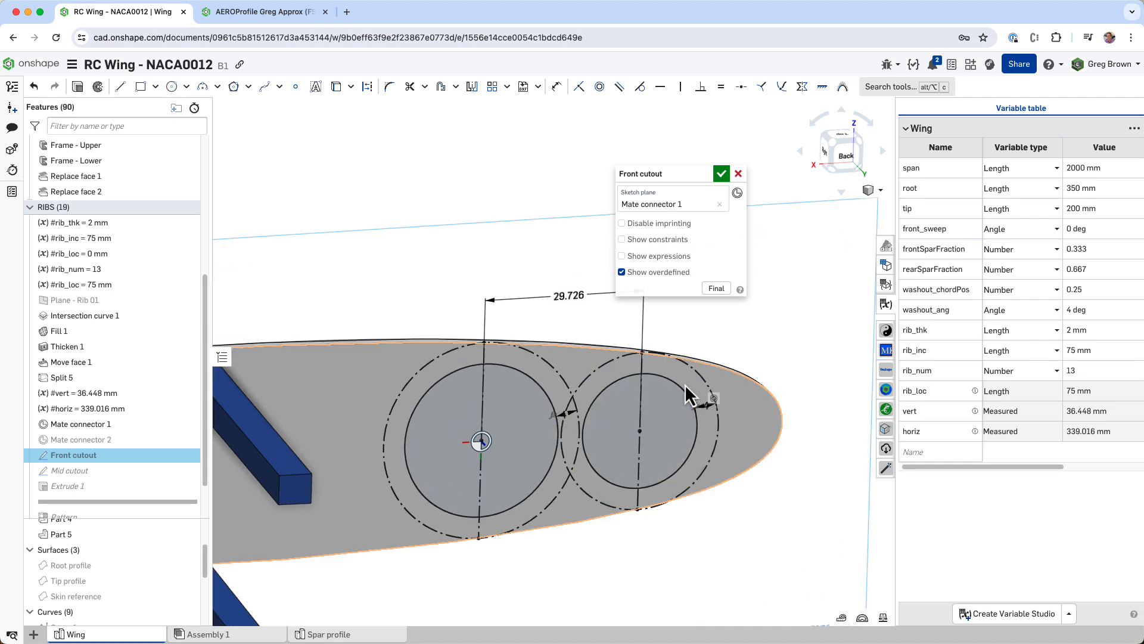
click(641, 364)
key(Escape)
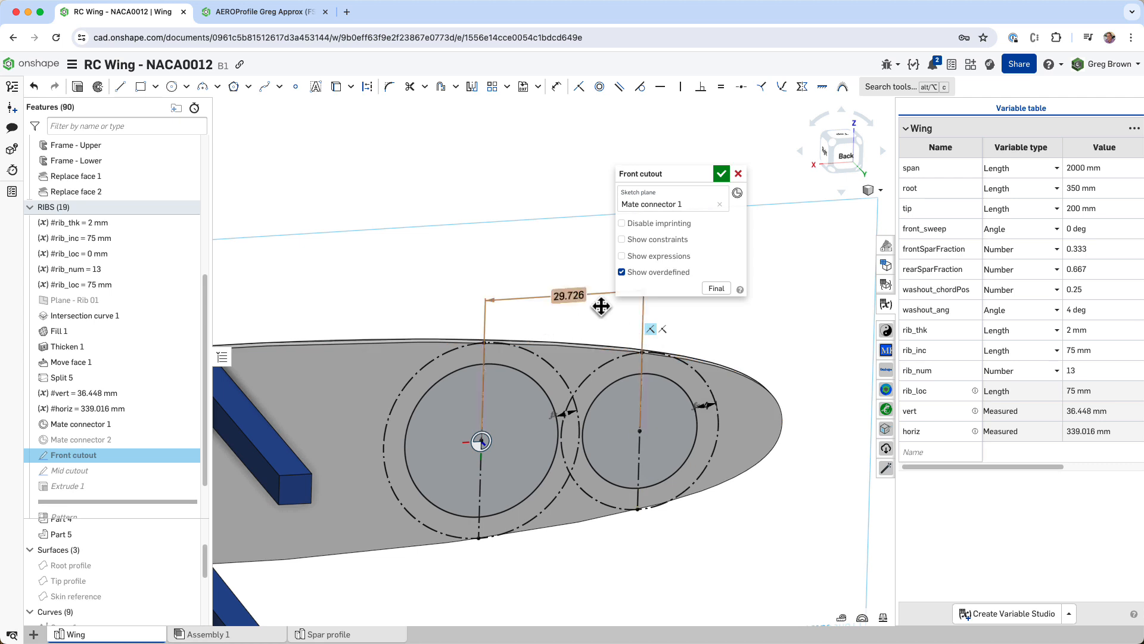
click(737, 173)
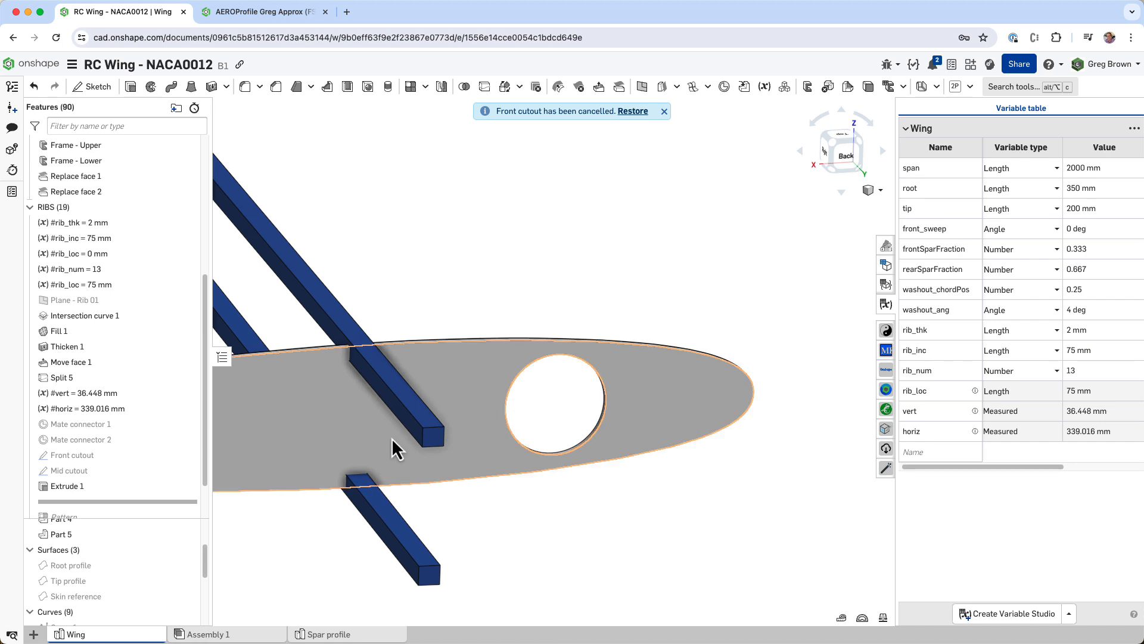
- Open Mate connector 2 and examine the offsets that position it on the rib face, closing it without changes
scroll(119, 417, down, 2)
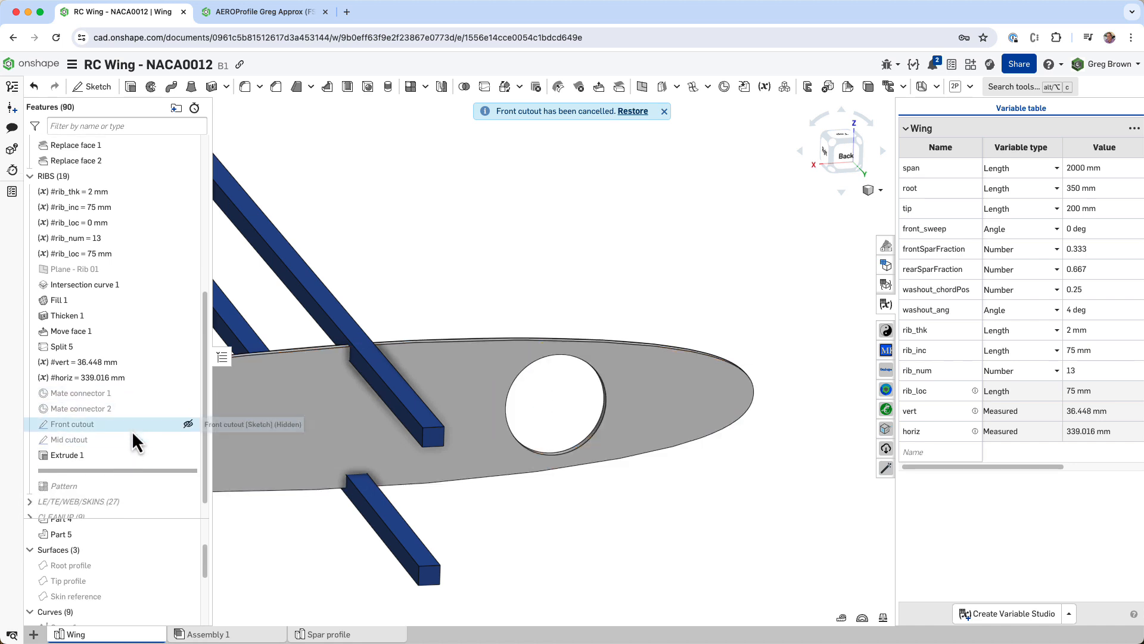
right_click(123, 409)
click(170, 438)
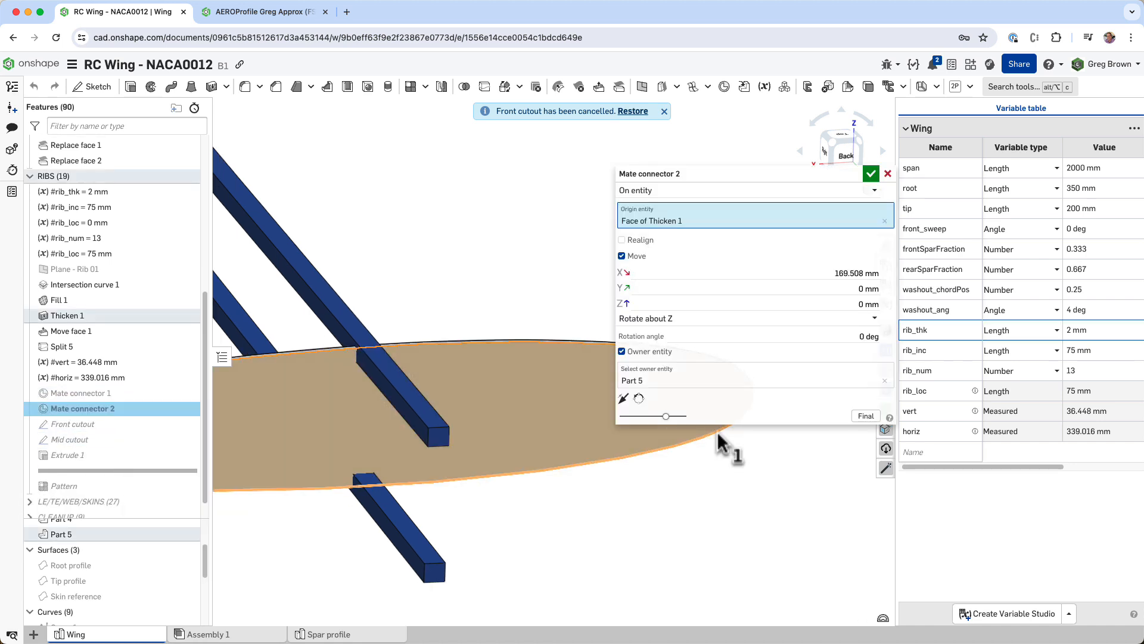
scroll(703, 464, down, 3)
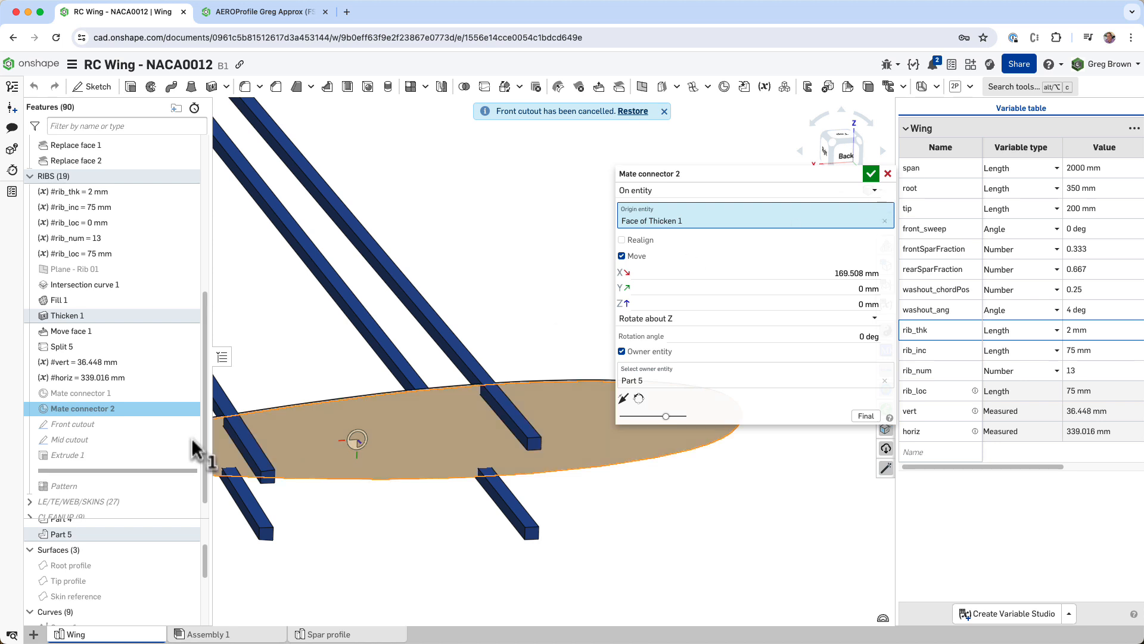
click(870, 173)
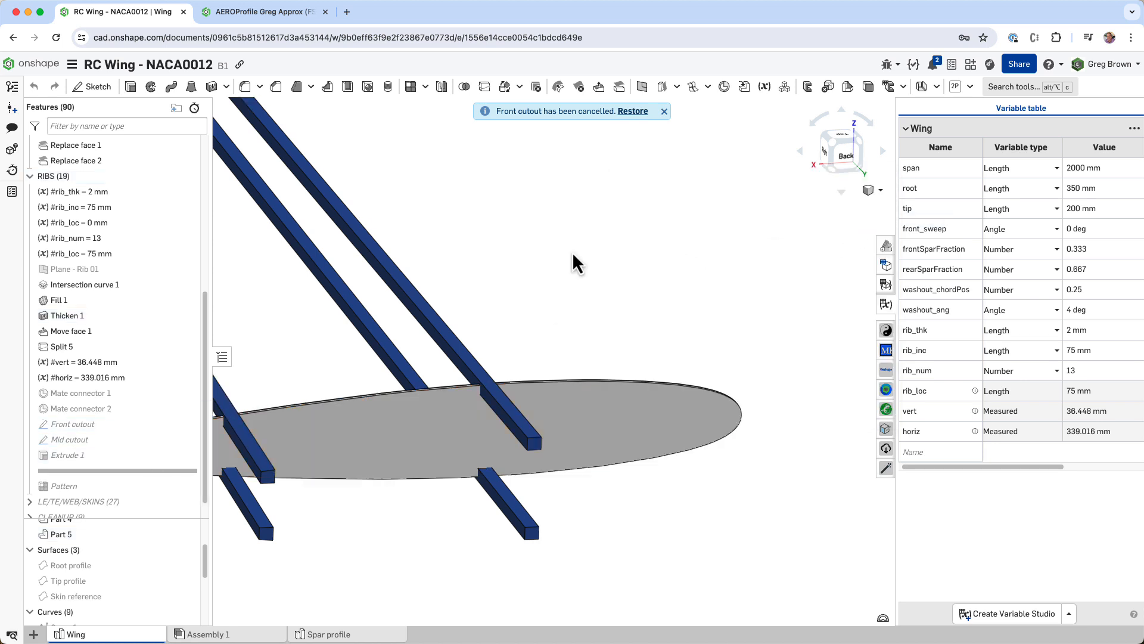
- Open the Mid cutout sketch, examine the expression driving the gap between its concentric circles, and close it without changes
right_click(101, 439)
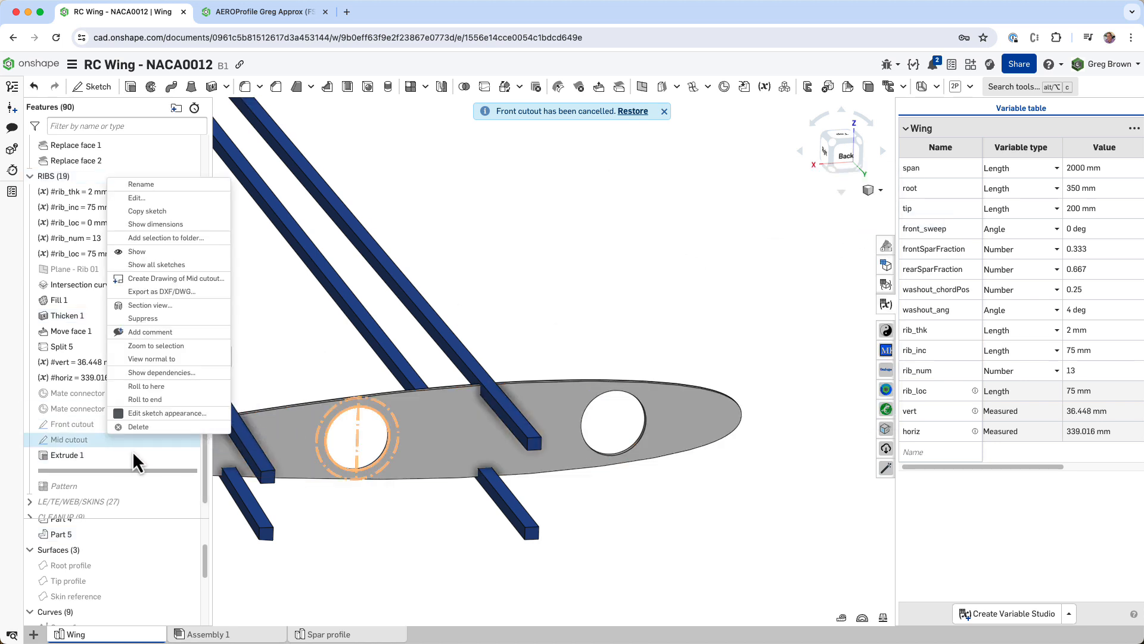
click(195, 198)
scroll(318, 432, up, 5)
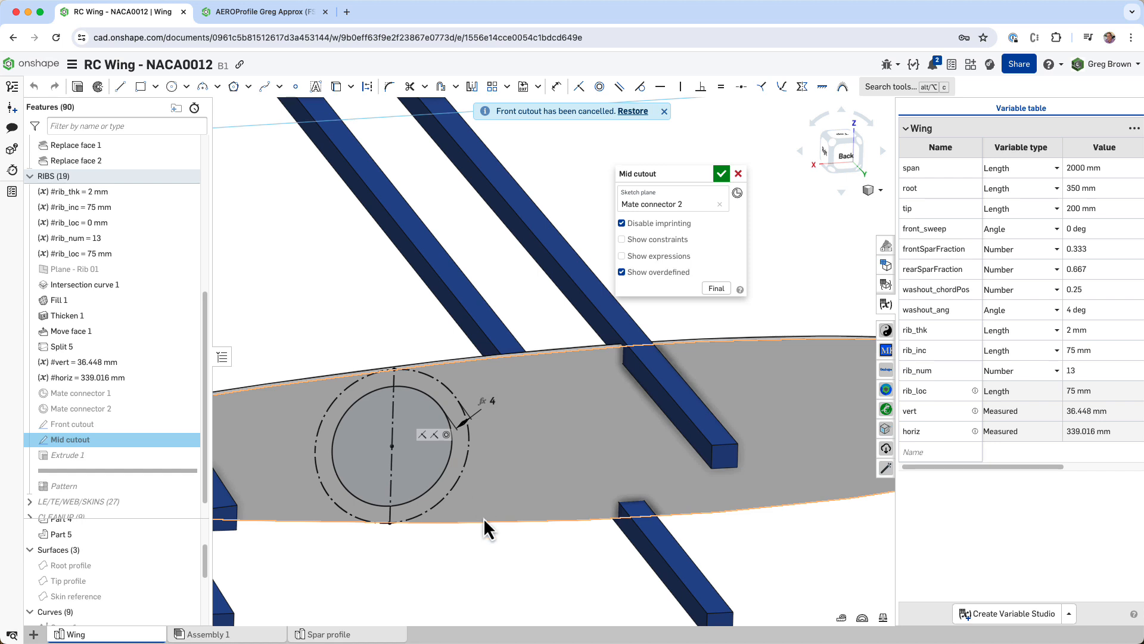
right_drag(480, 523, 400, 435)
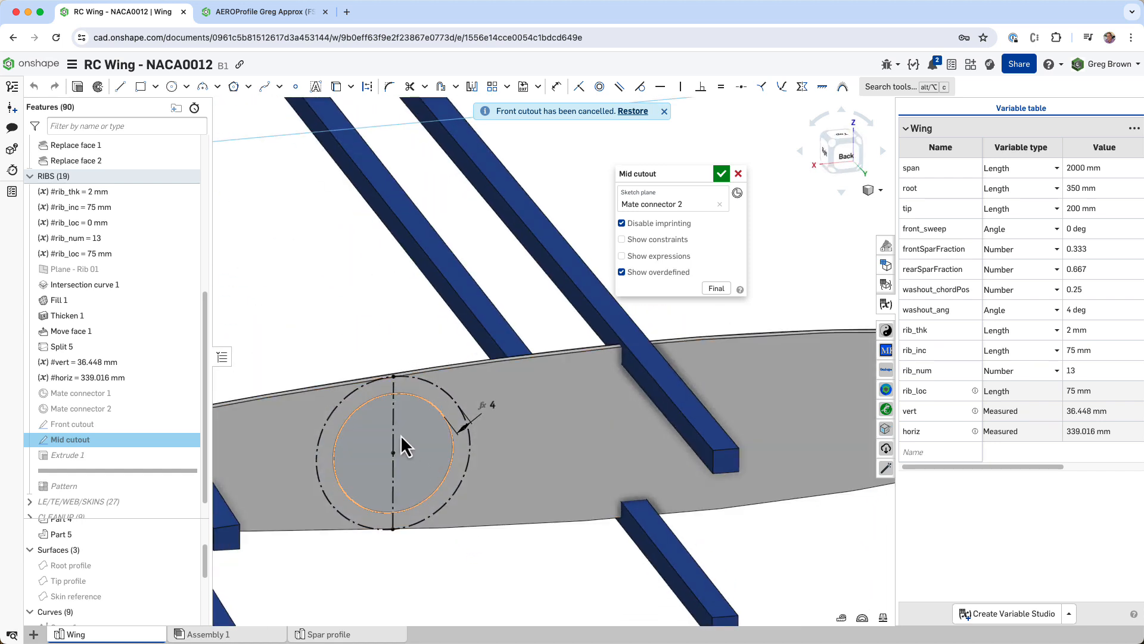
double_click(486, 405)
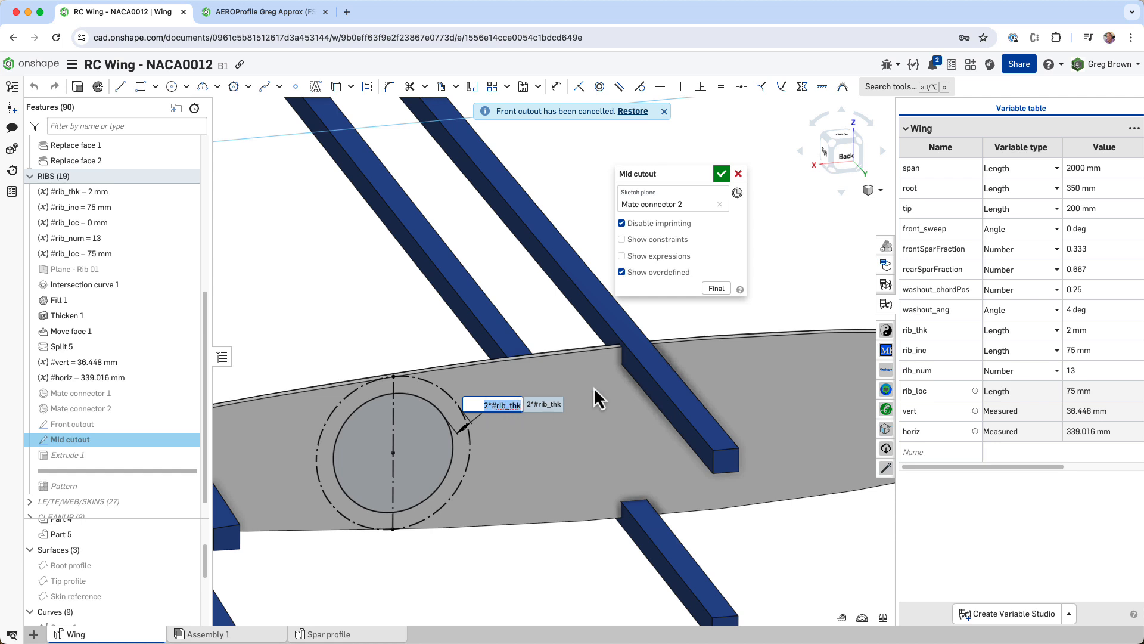
click(723, 176)
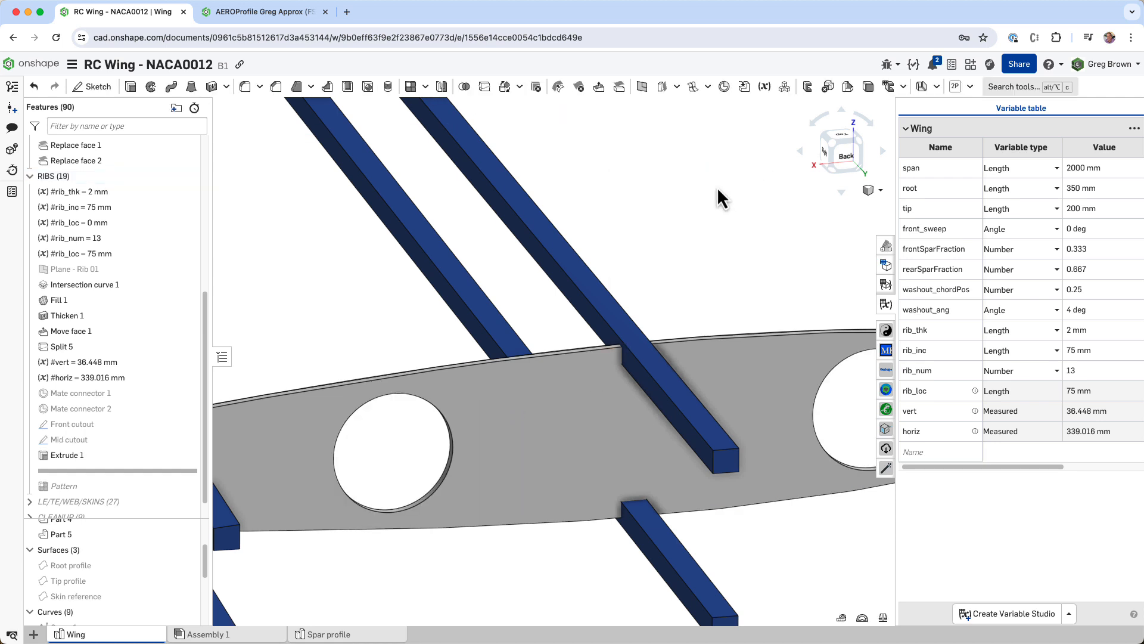
- Roll the feature history forward past the Pattern feature so that the full row of ribs is generated
scroll(508, 472, down, 5)
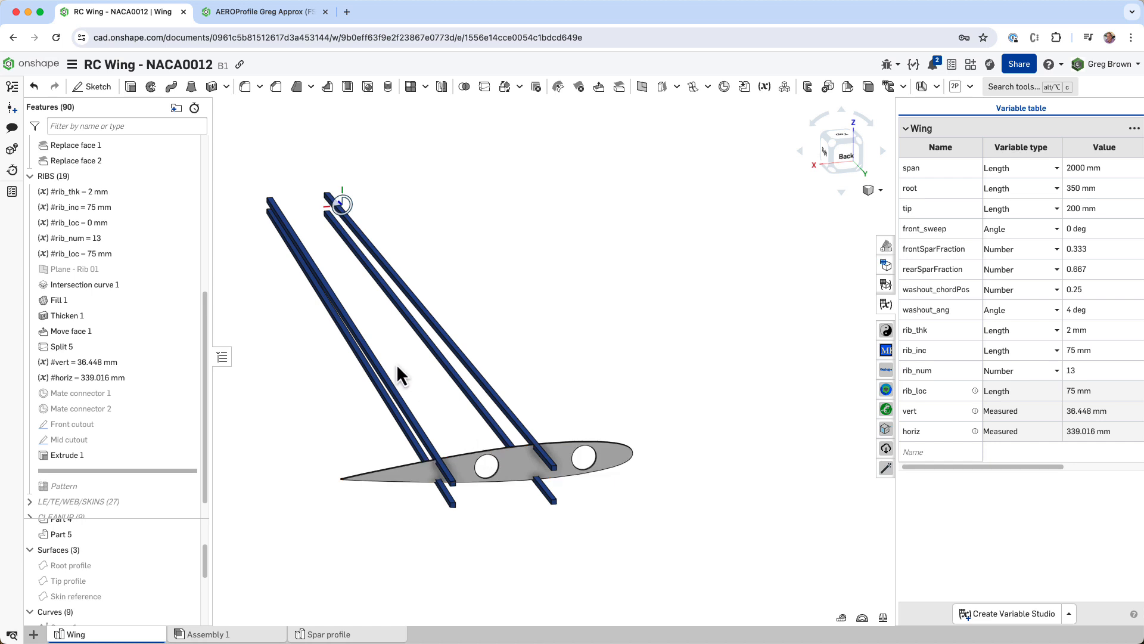
mouse_move(396, 365)
right_down()
mouse_move(379, 353)
mouse_move(410, 368)
right_up()
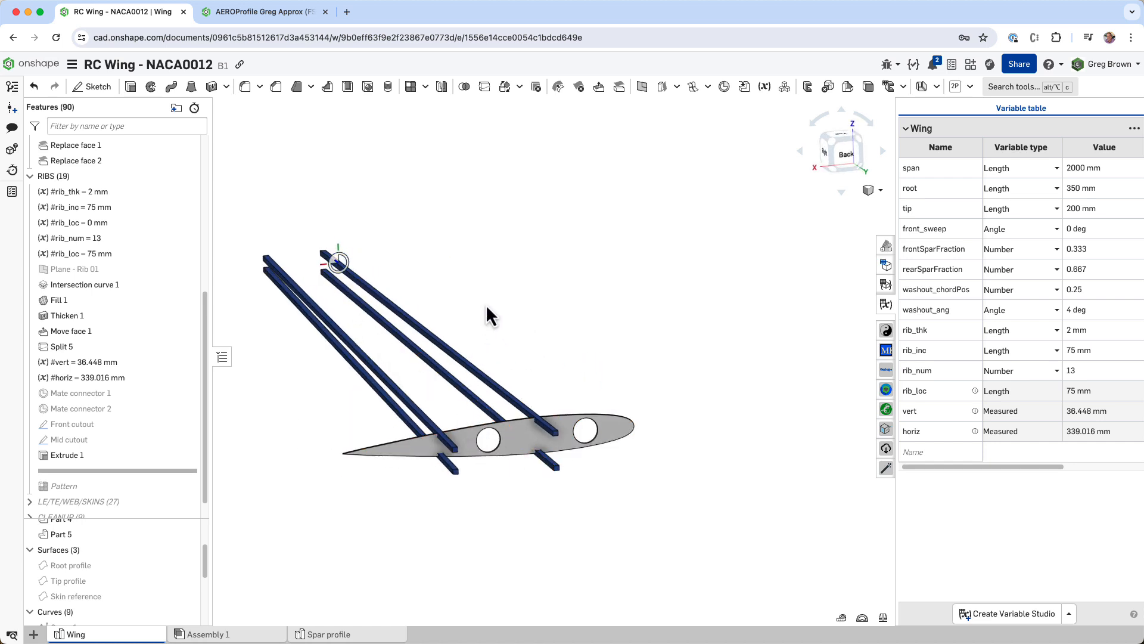
right_drag(486, 307, 499, 315)
scroll(120, 433, down, 1)
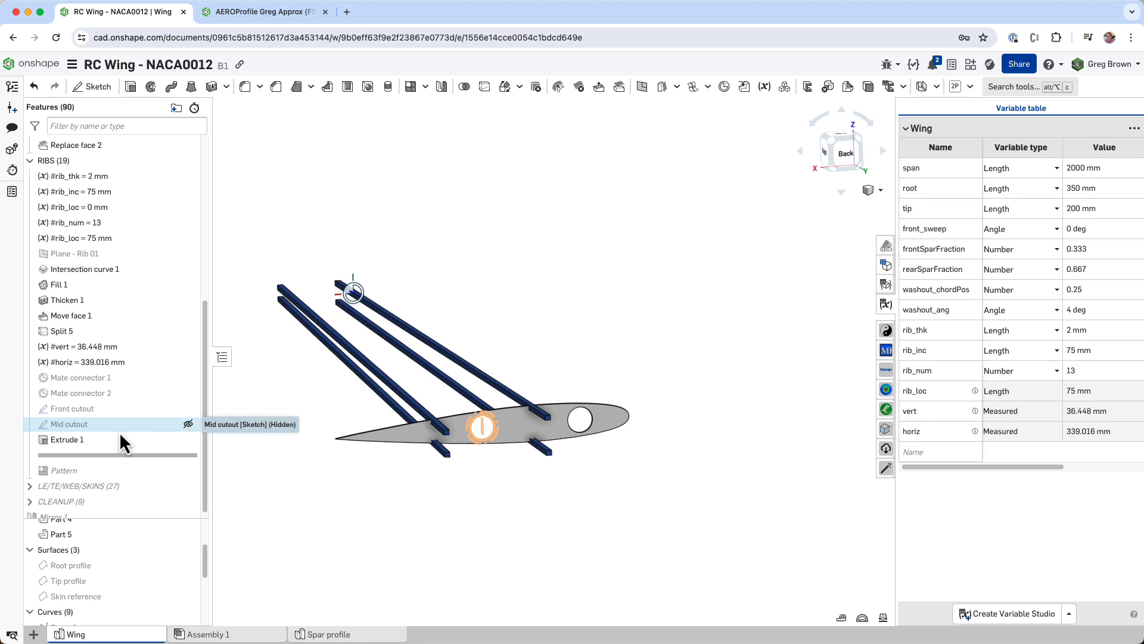
drag(111, 454, 110, 473)
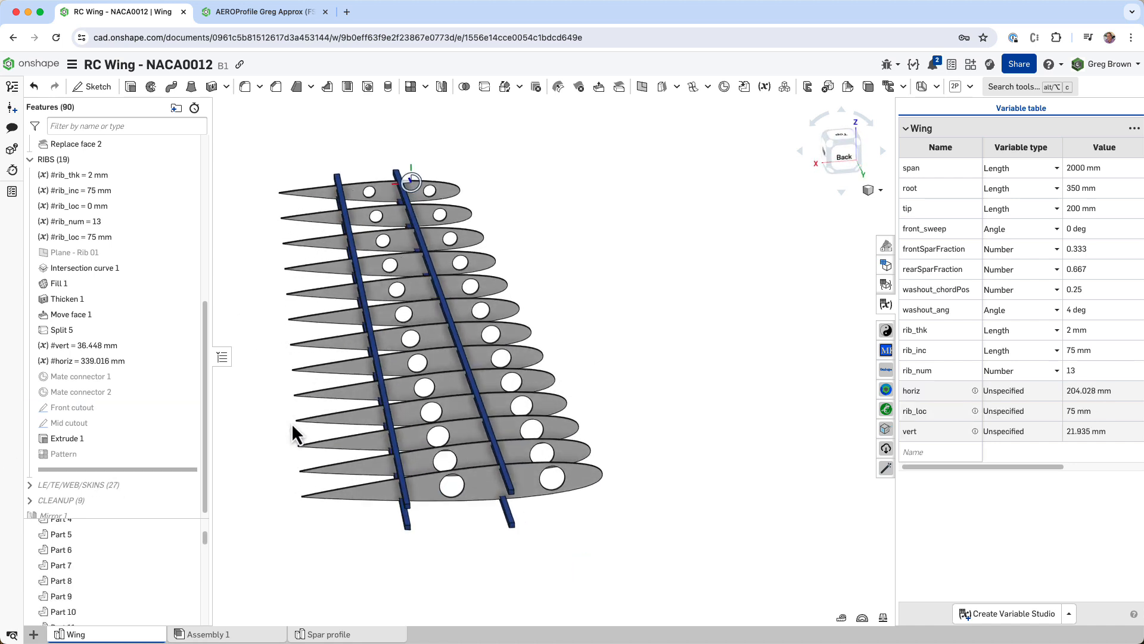
middle_drag(370, 424, 489, 427)
mouse_move(489, 428)
right_down()
mouse_move(471, 409)
mouse_move(478, 416)
right_up()
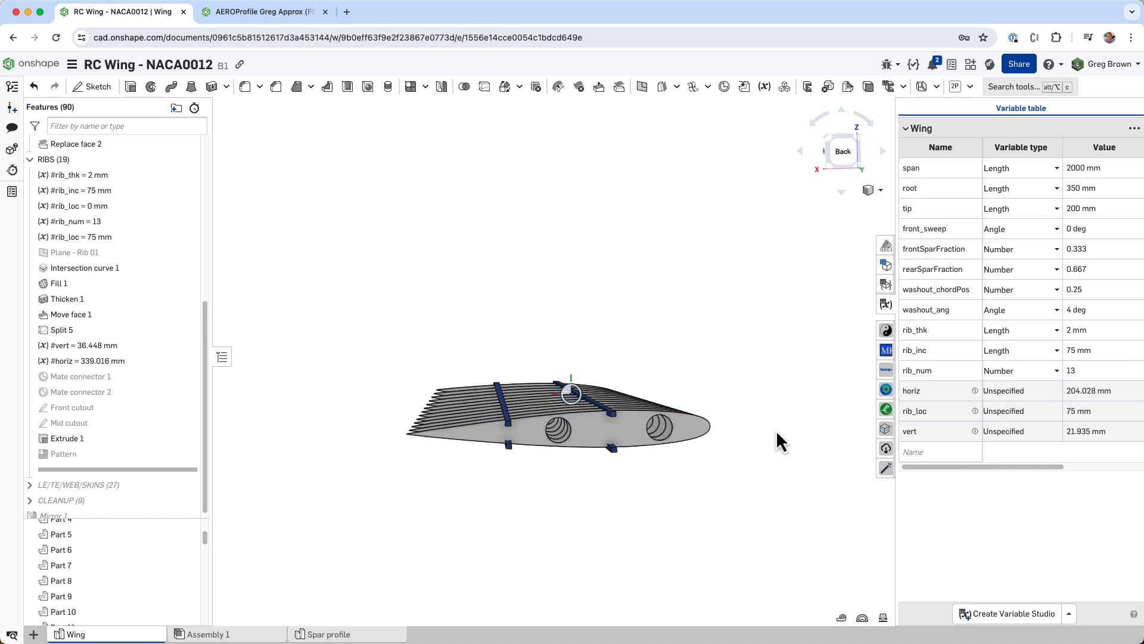
- Set the washout_ang variable to 10 deg and examine the twisted ribs from the front
click(1097, 310)
key(Return)
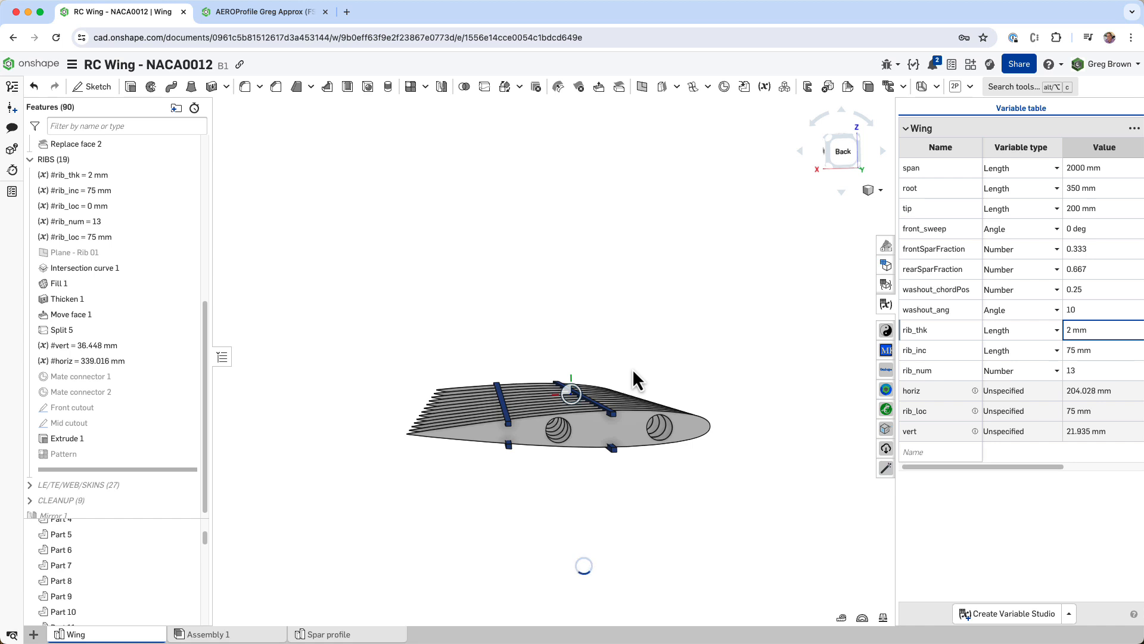
right_drag(631, 368, 788, 363)
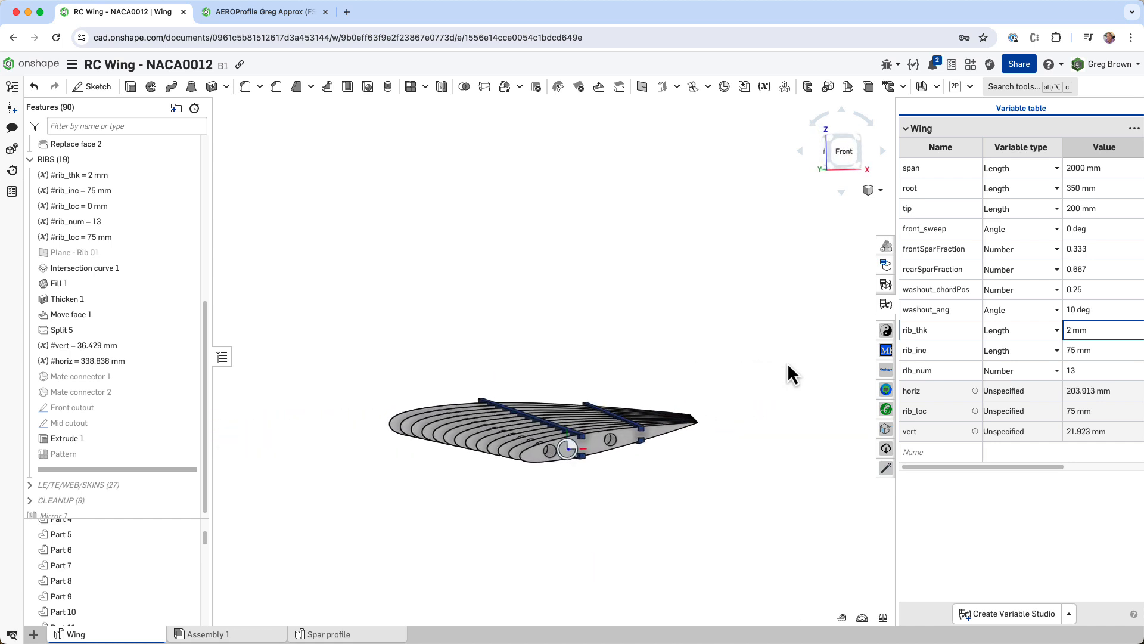
click(842, 156)
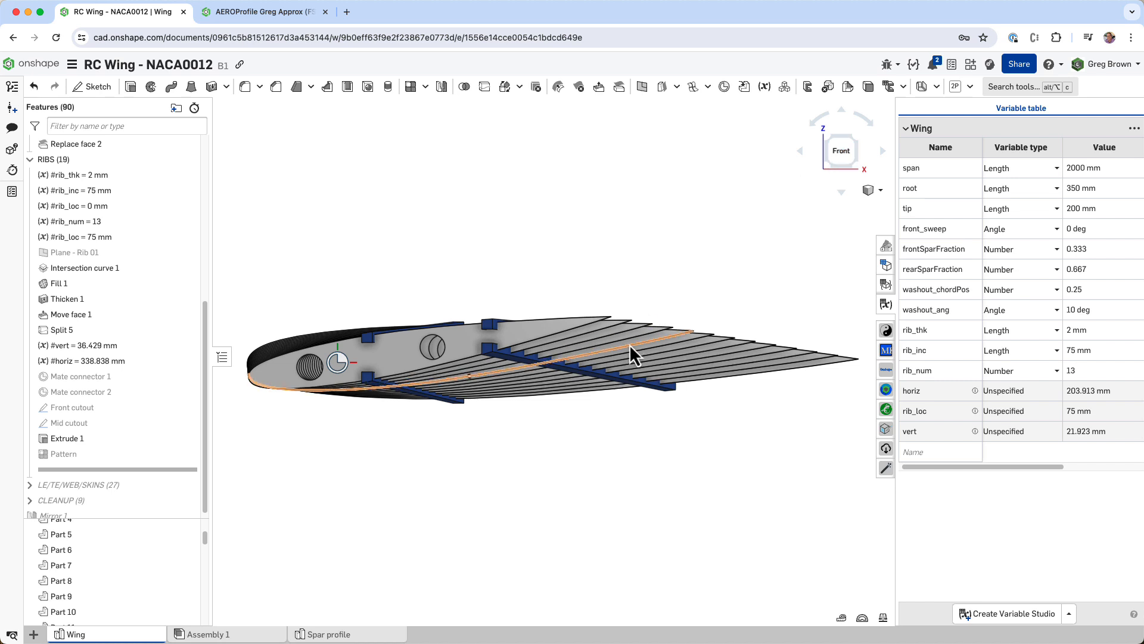
right_drag(623, 389, 481, 377)
middle_drag(586, 432, 571, 406)
right_drag(571, 405, 573, 453)
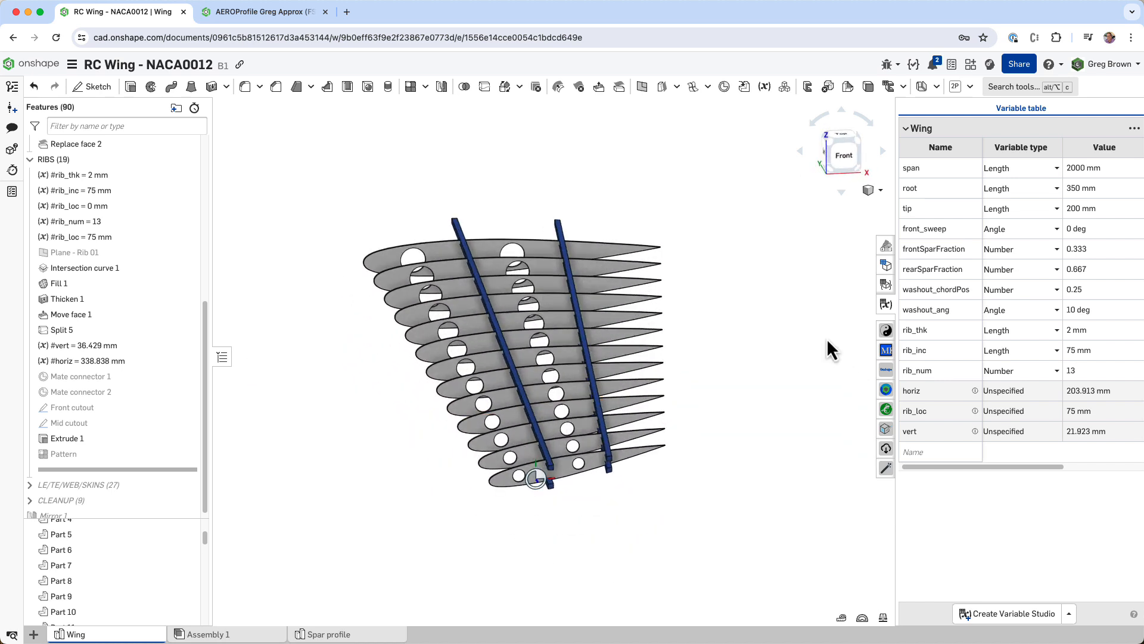
- Set the front_sweep variable to 15 deg and examine the swept ribs and spars from above and the front
click(1081, 230)
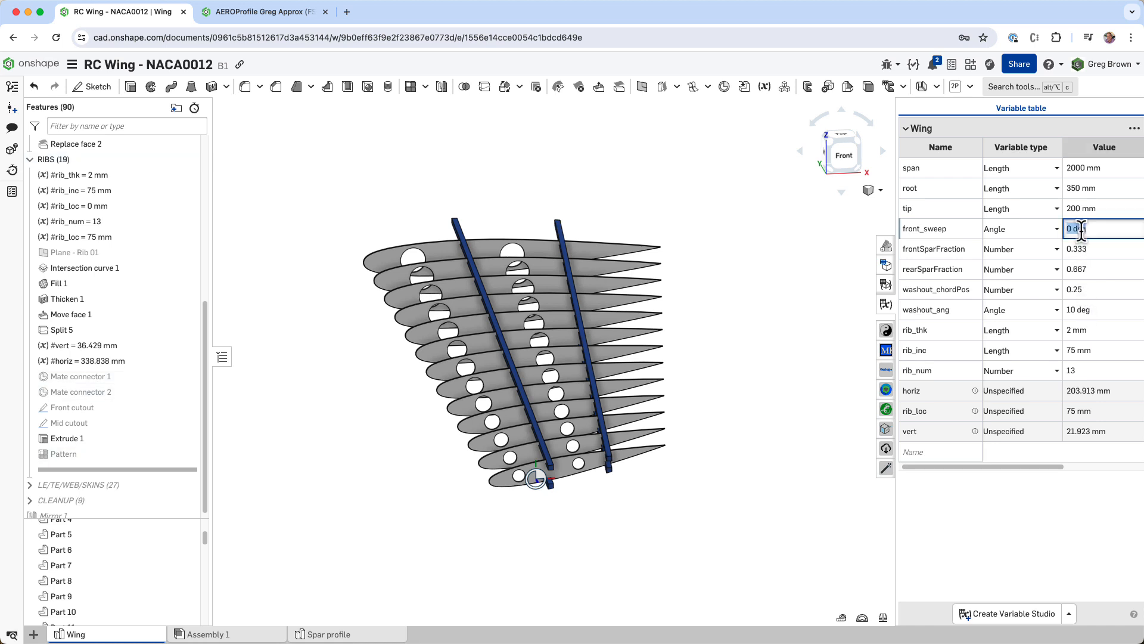
key(Return)
scroll(617, 377, down, 3)
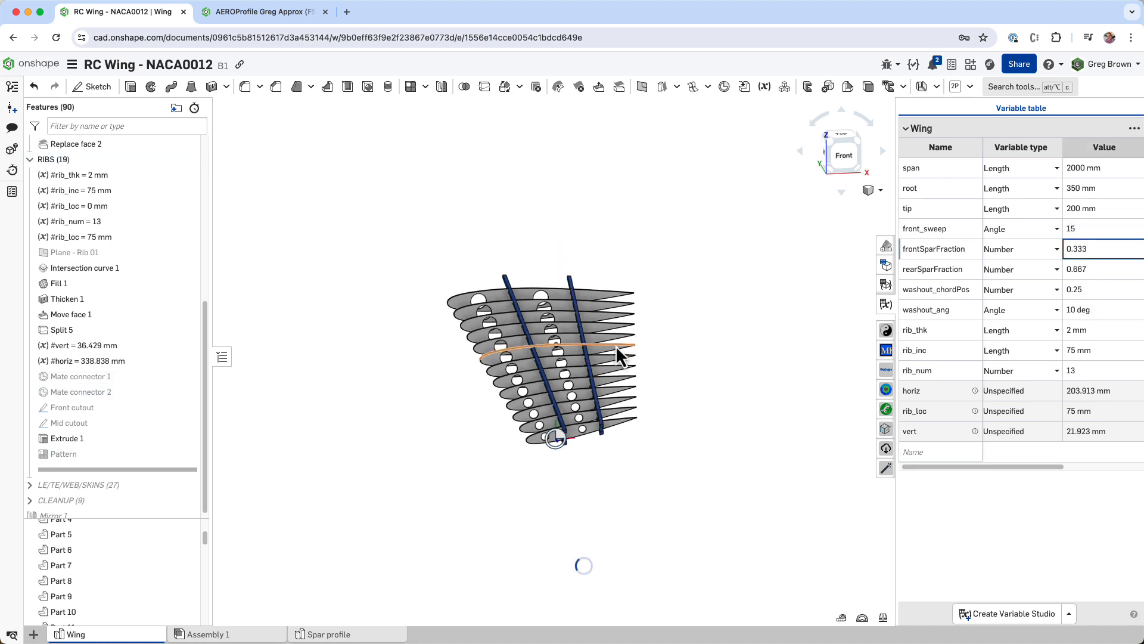
right_drag(617, 345, 613, 390)
click(842, 145)
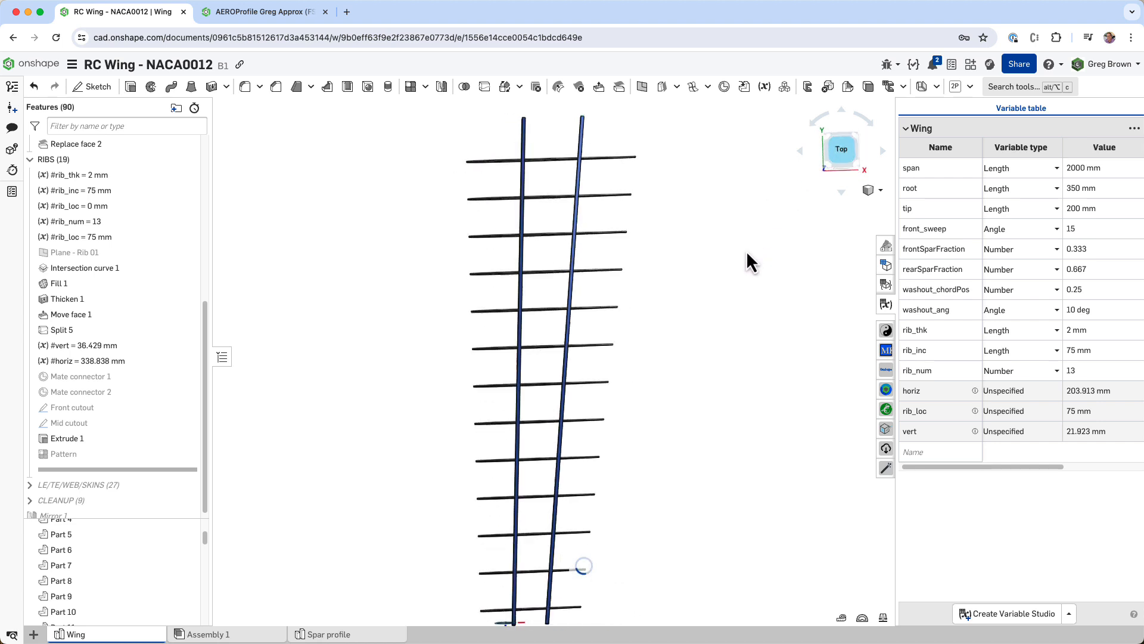
right_drag(668, 299, 664, 263)
scroll(665, 332, up, 3)
scroll(563, 377, up, 3)
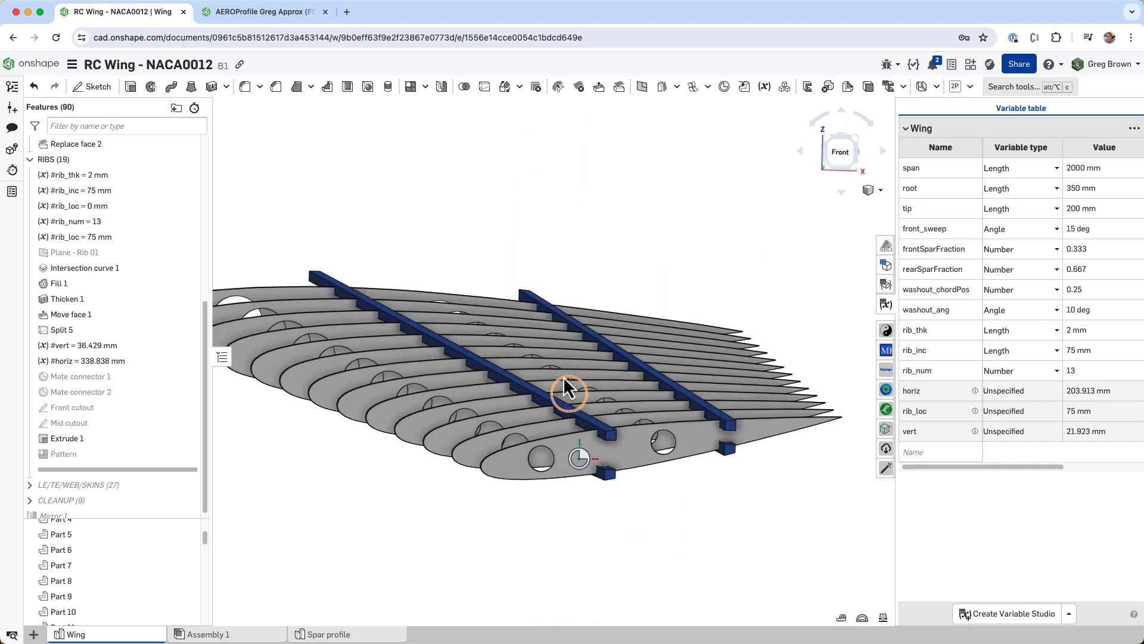
scroll(641, 363, down, 2)
mouse_move(641, 364)
right_down()
mouse_move(638, 352)
mouse_move(647, 369)
right_up()
scroll(579, 317, down, 3)
right_drag(580, 317, 584, 332)
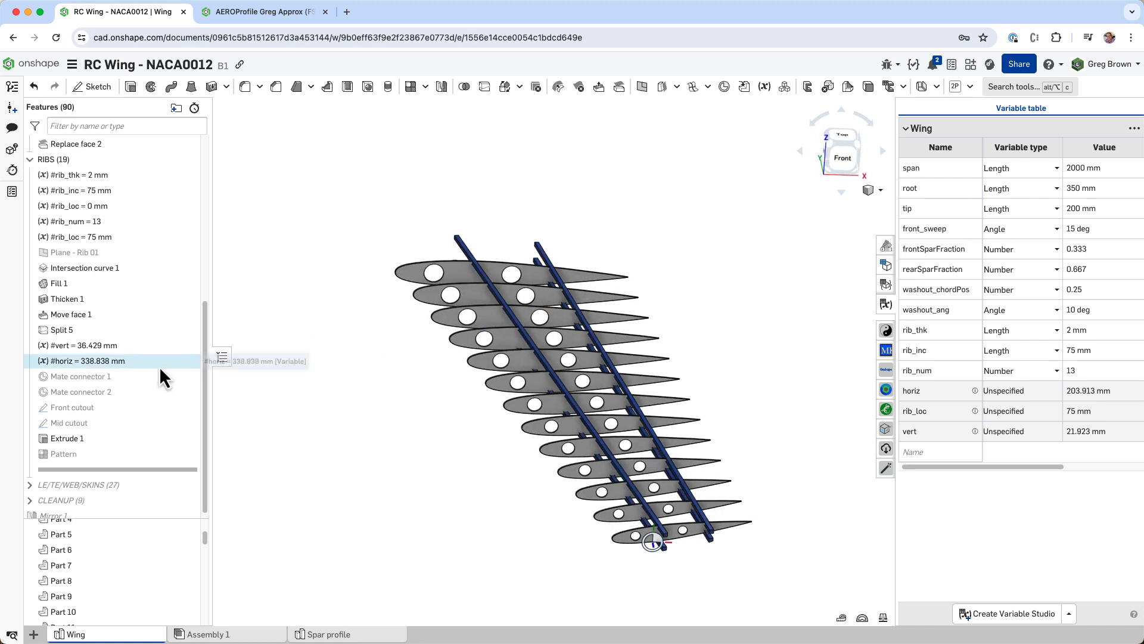
scroll(137, 348, down, 1)
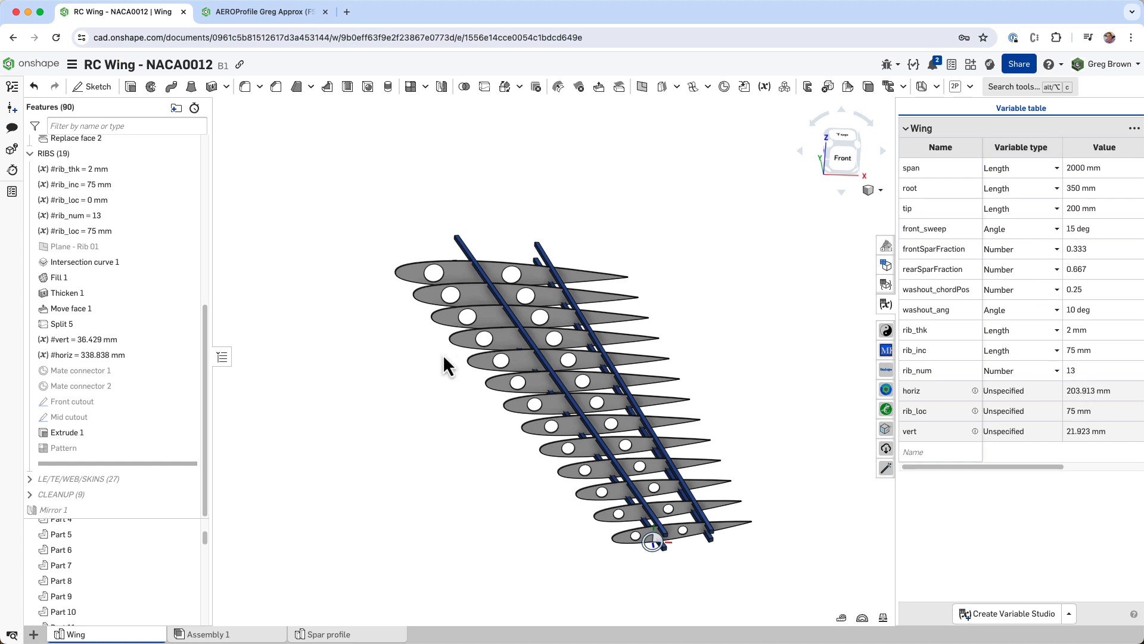
- Set both the washout_ang and front_sweep variables to 0 deg
click(1088, 310)
key(Return)
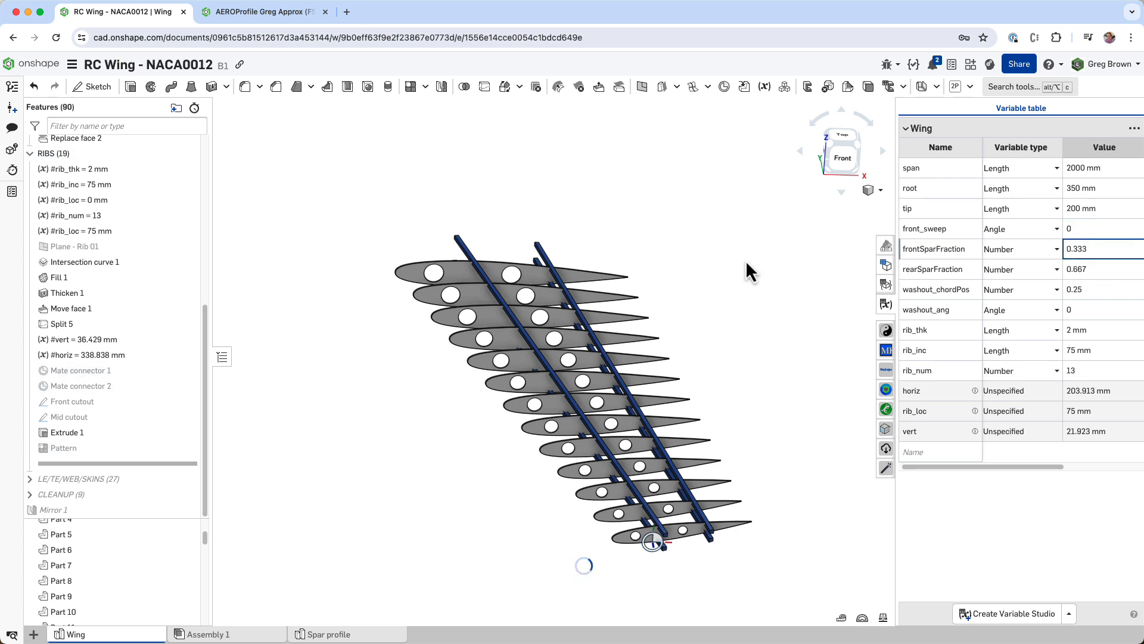
right_drag(746, 260, 746, 251)
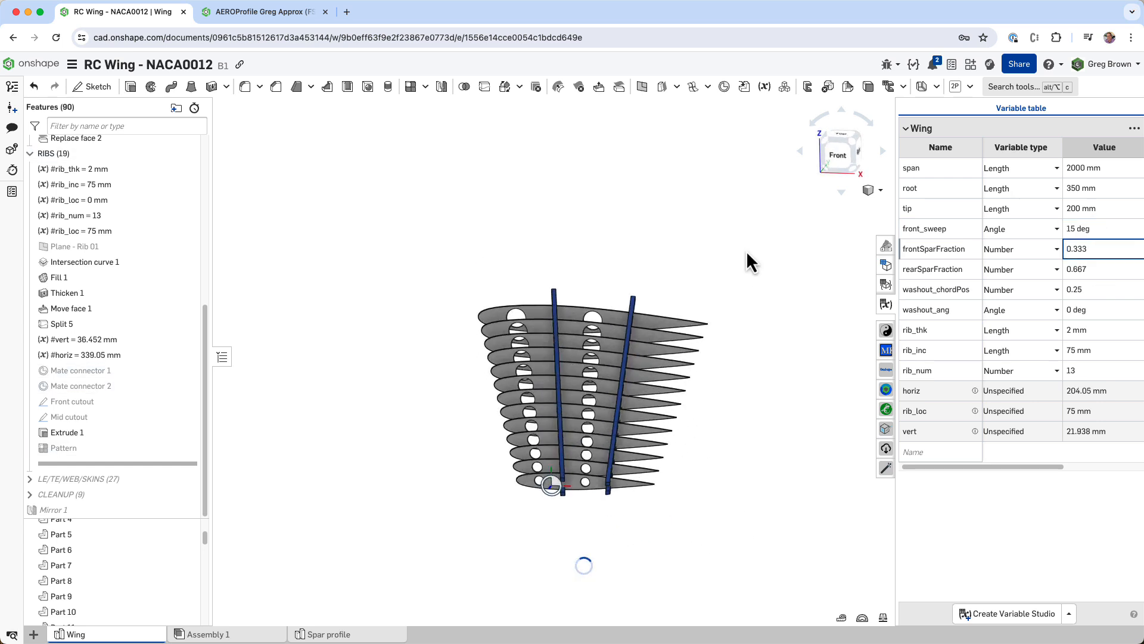
- Set the root chord variable to 200 mm and examine the rebuilt ribs
click(1086, 186)
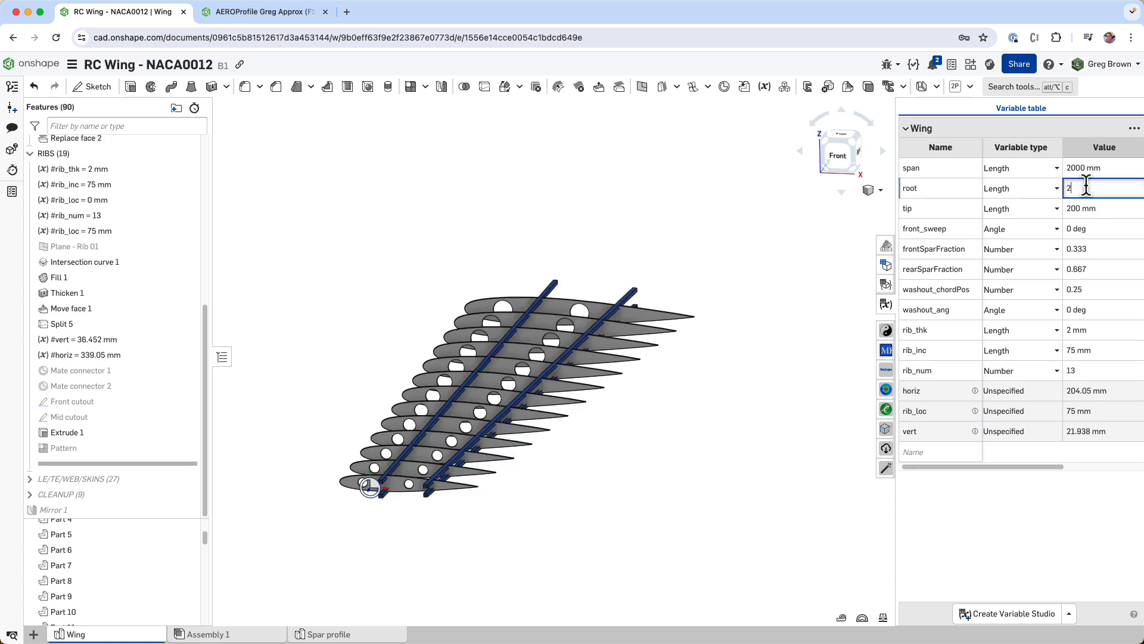
key(Return)
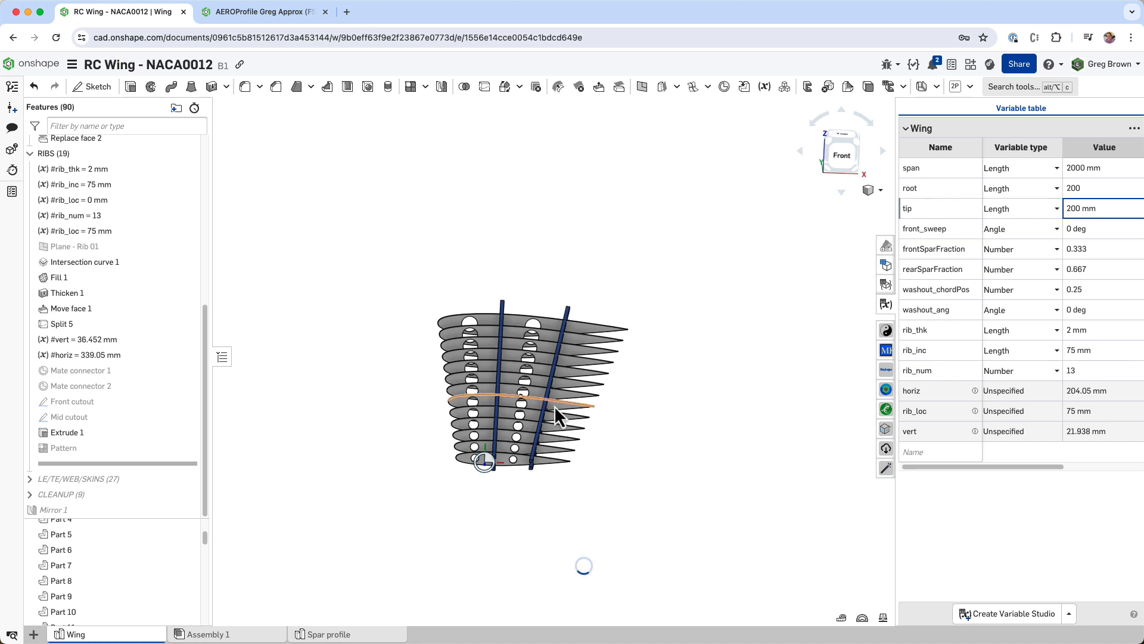
scroll(503, 399, up, 3)
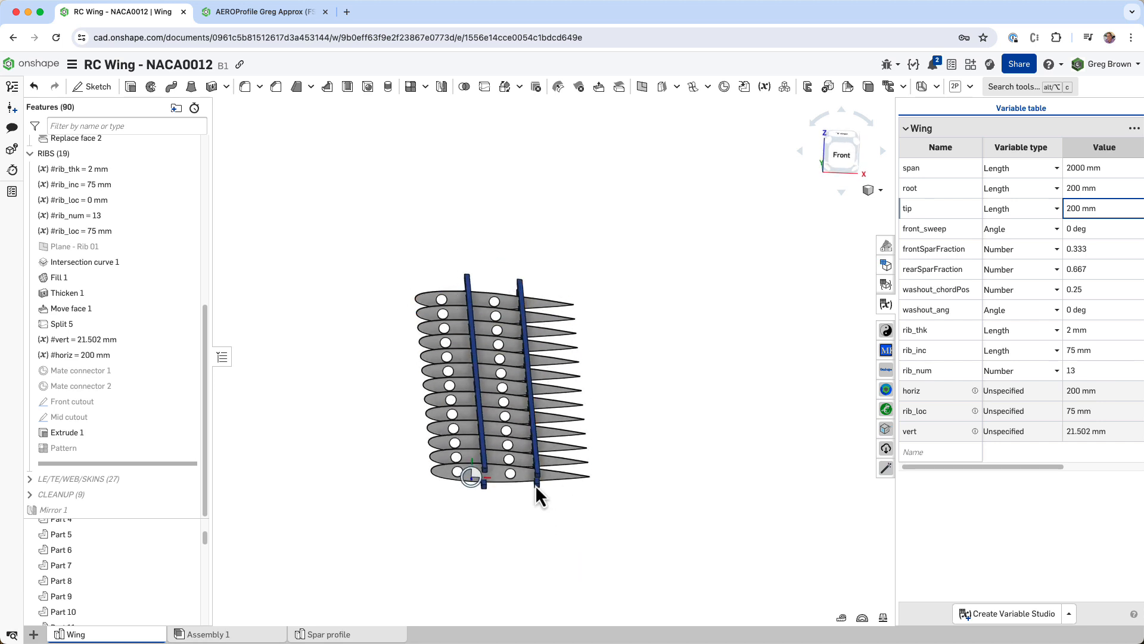
right_drag(569, 442, 539, 468)
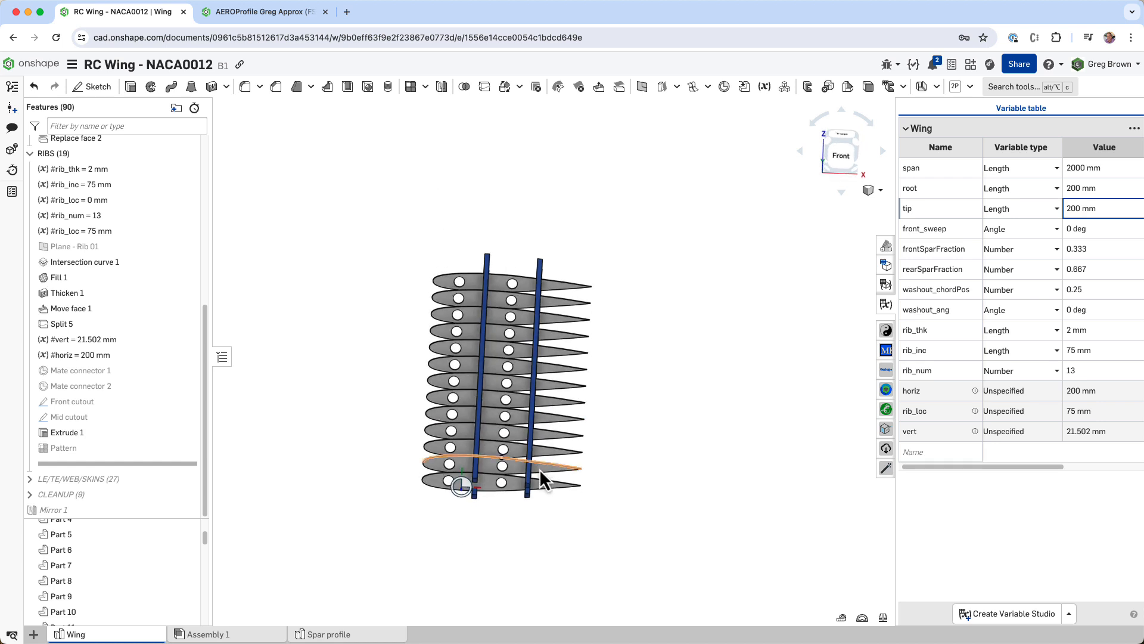
scroll(461, 468, up, 2)
- Expand the LE/TE/WEB/SKINS folder and roll the feature history forward to just after Loft TE, examining the trailing edge
right_click(460, 459)
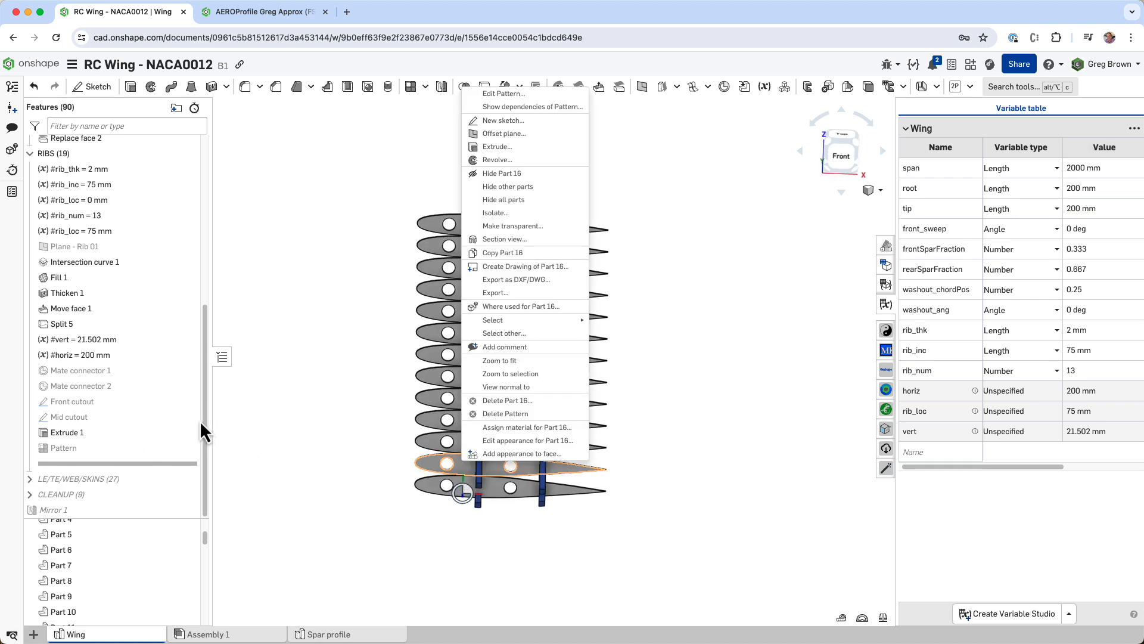
click(34, 481)
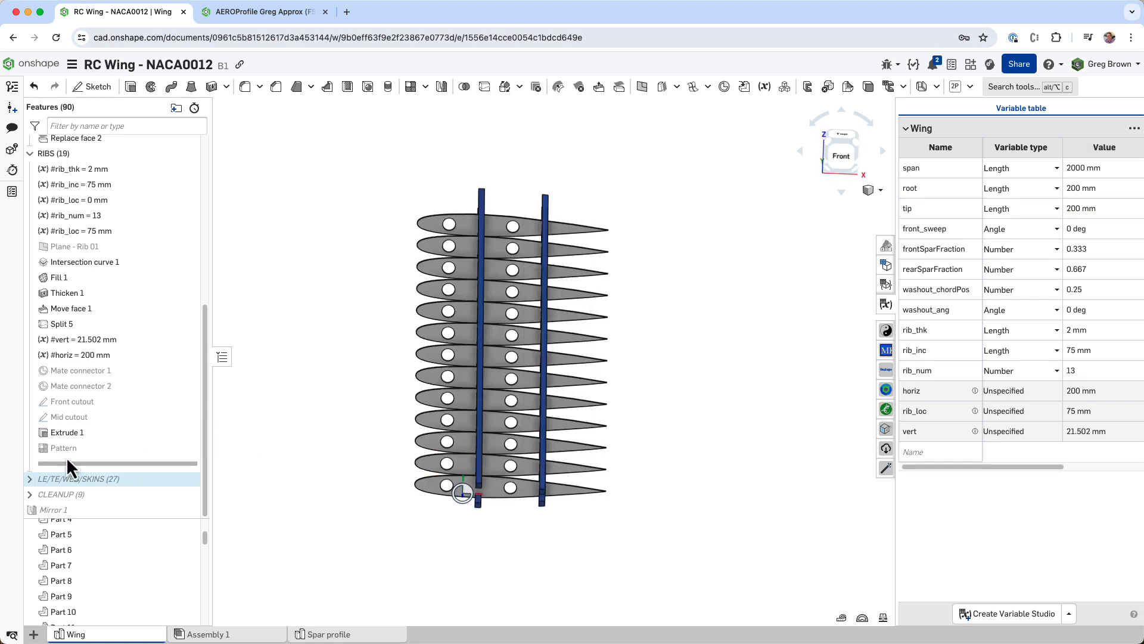
click(30, 479)
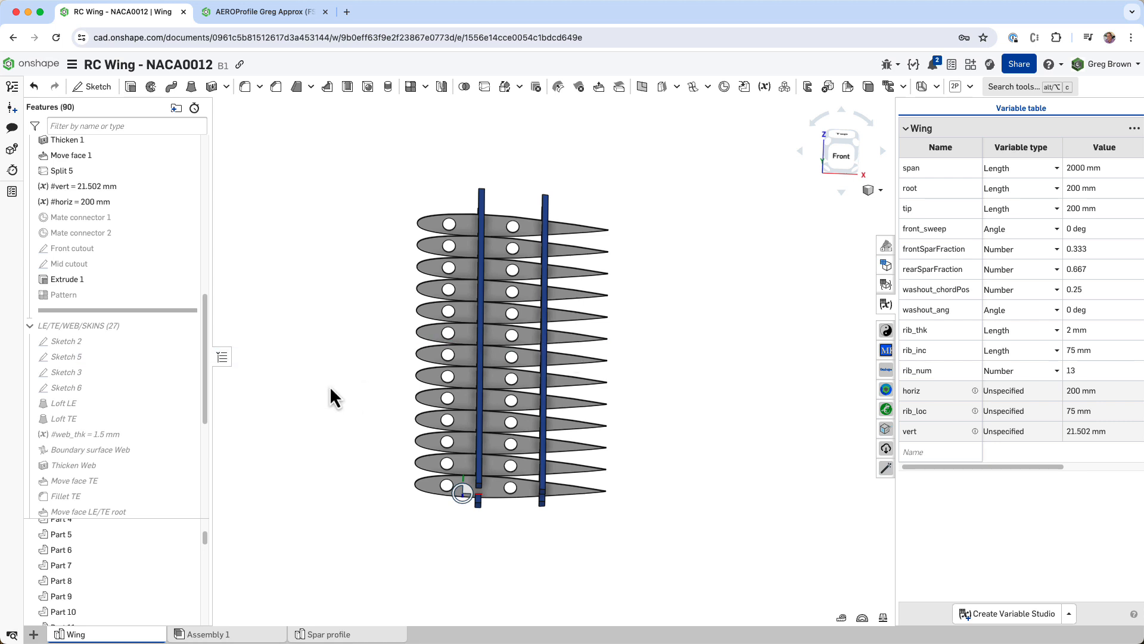
right_drag(331, 385, 248, 373)
drag(202, 321, 205, 432)
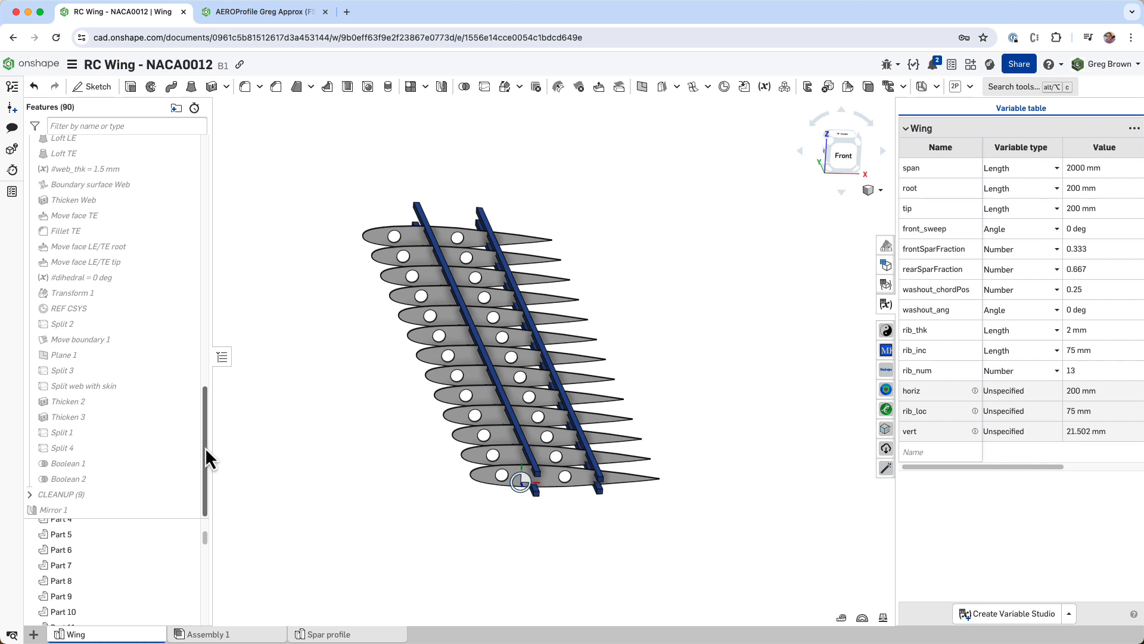
scroll(208, 426, up, 3)
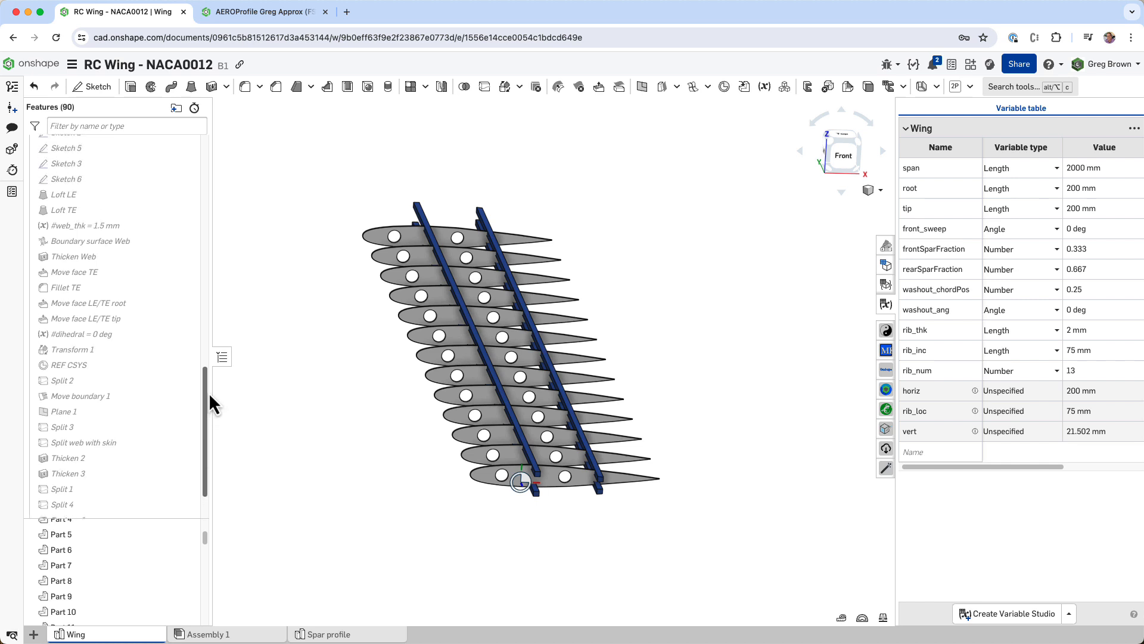
right_click(106, 226)
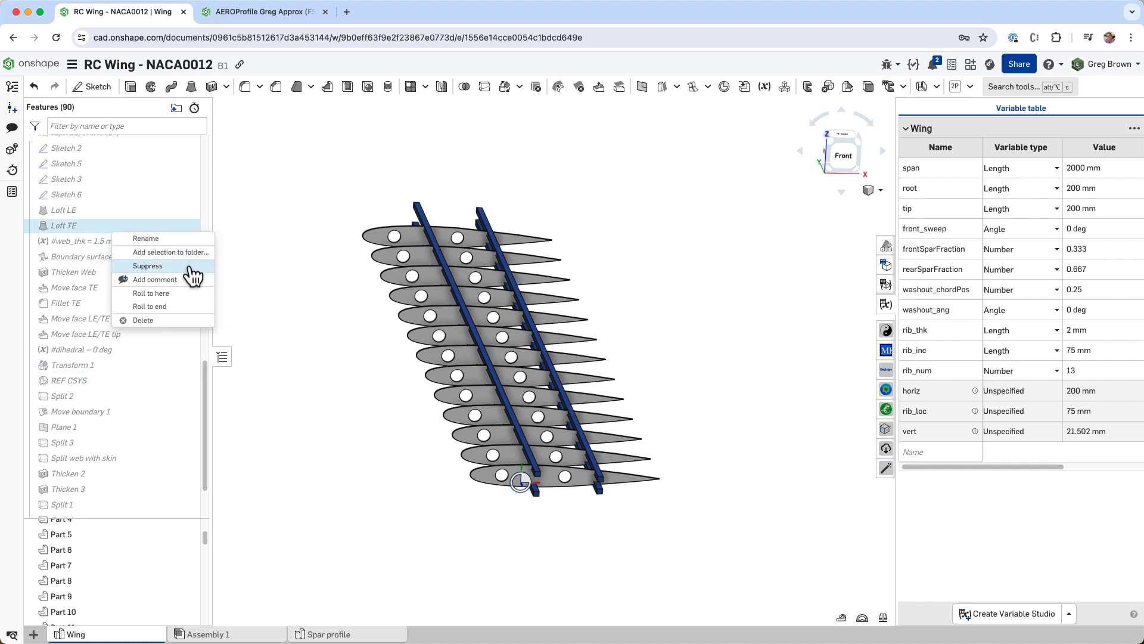
click(179, 293)
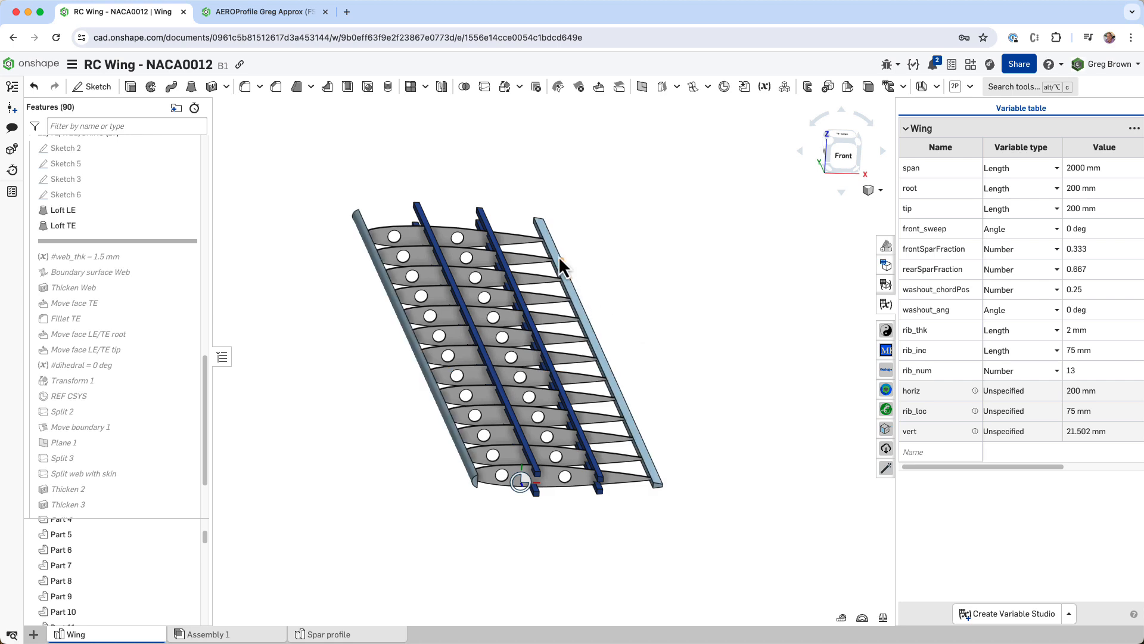
scroll(621, 420, up, 10)
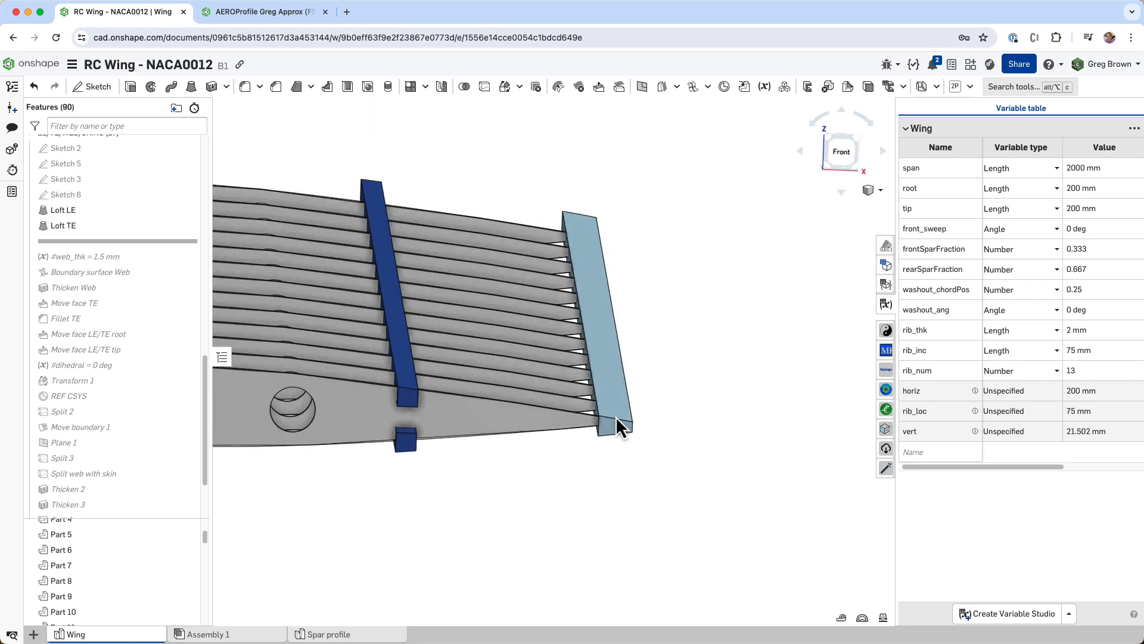
scroll(613, 416, down, 10)
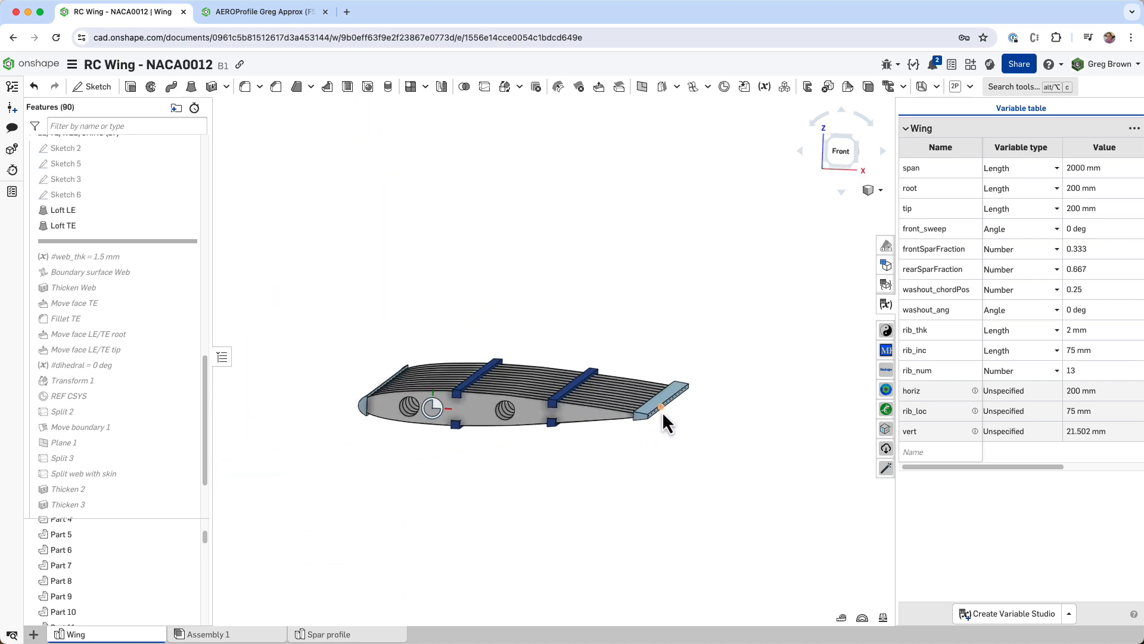
- Roll the feature history forward to just after Fillet TE, examining the trailing edge up close
scroll(649, 413, up, 2)
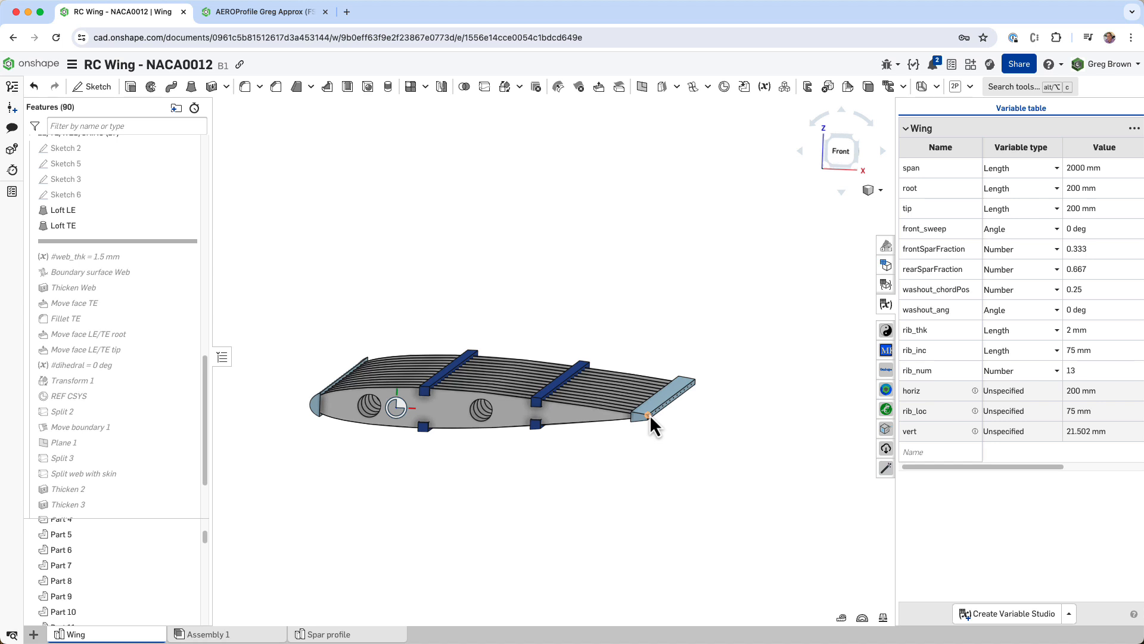
scroll(650, 413, up, 2)
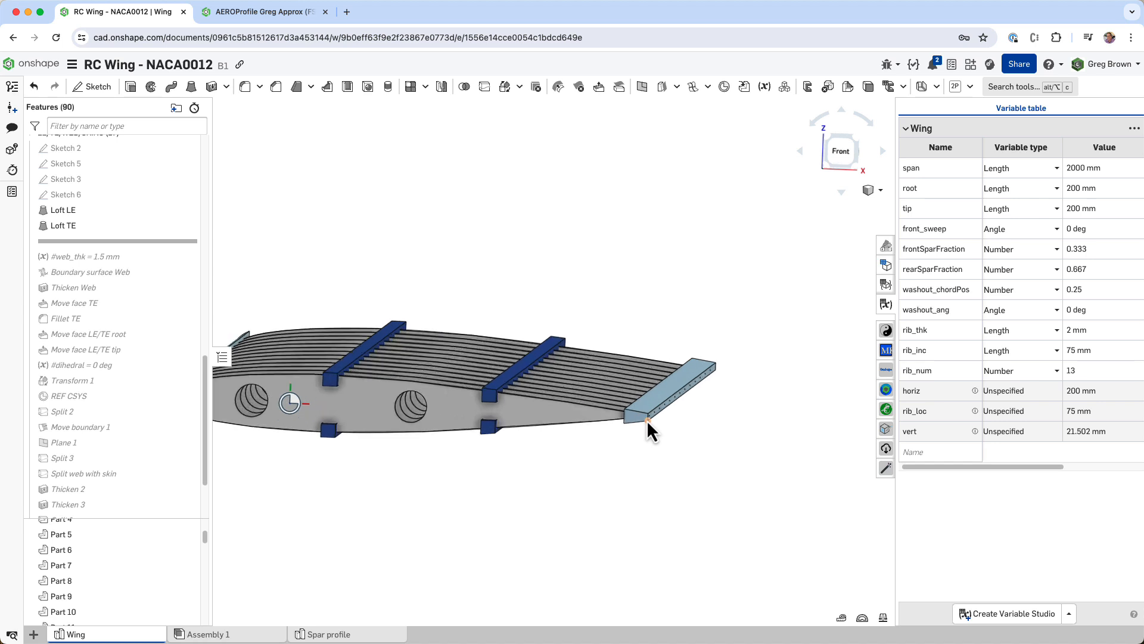
scroll(649, 419, up, 5)
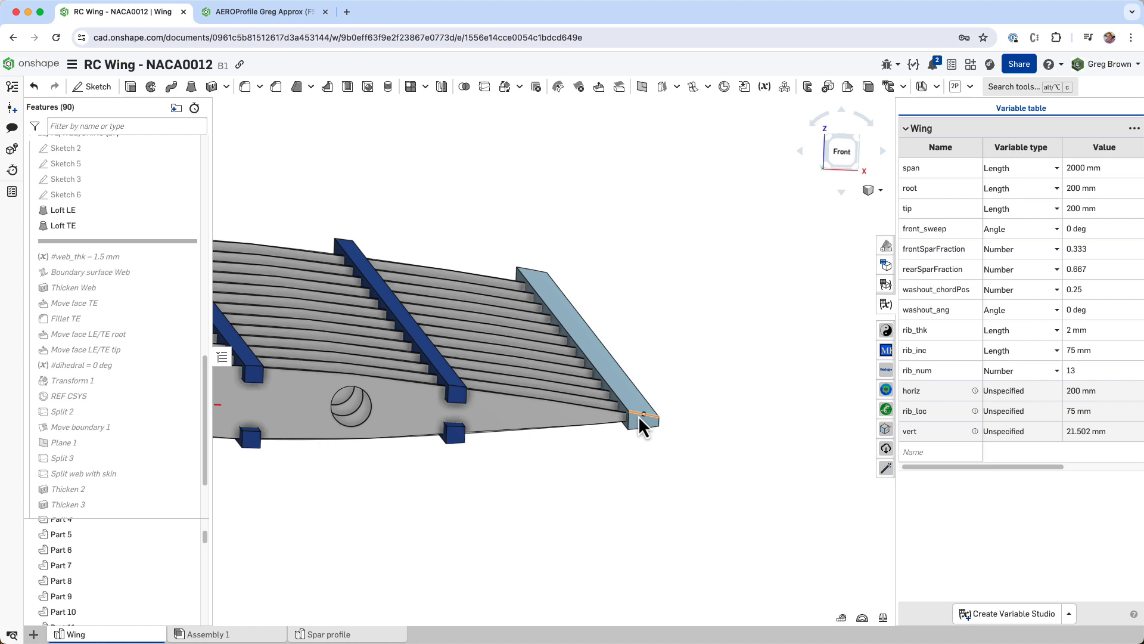
right_drag(633, 415, 628, 415)
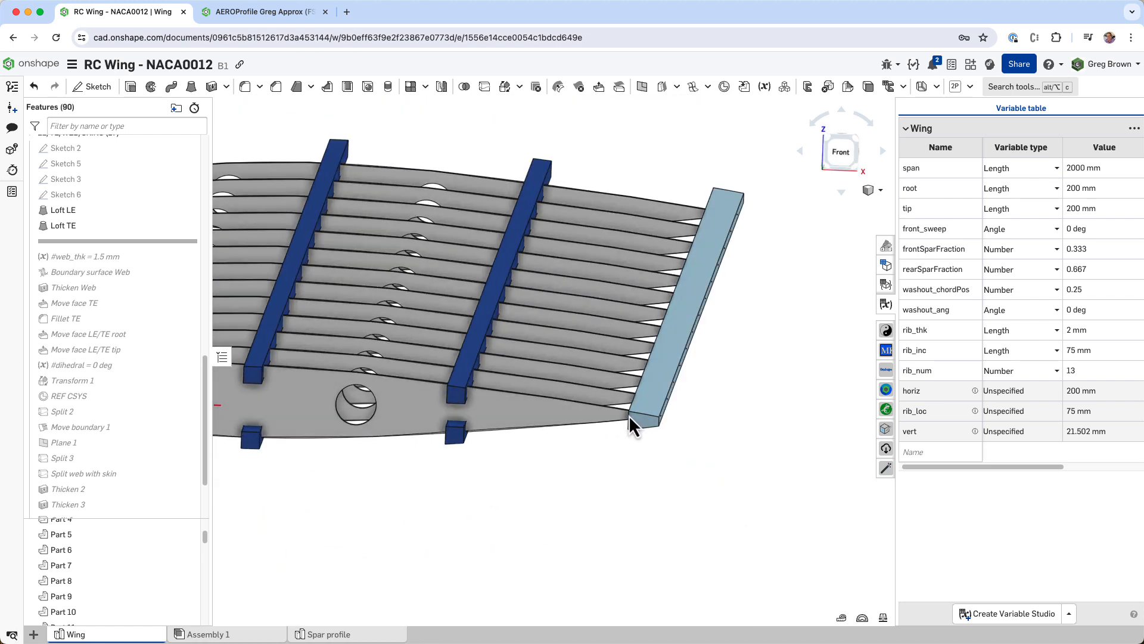
mouse_move(695, 304)
right_down()
mouse_move(699, 291)
mouse_move(695, 309)
right_up()
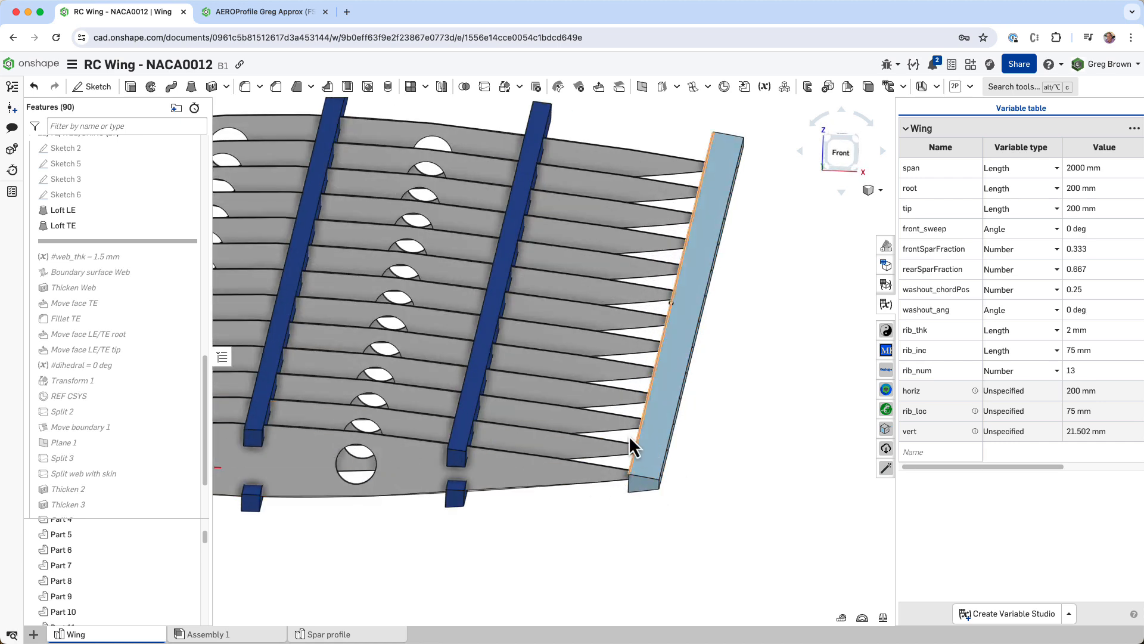
drag(109, 243, 106, 324)
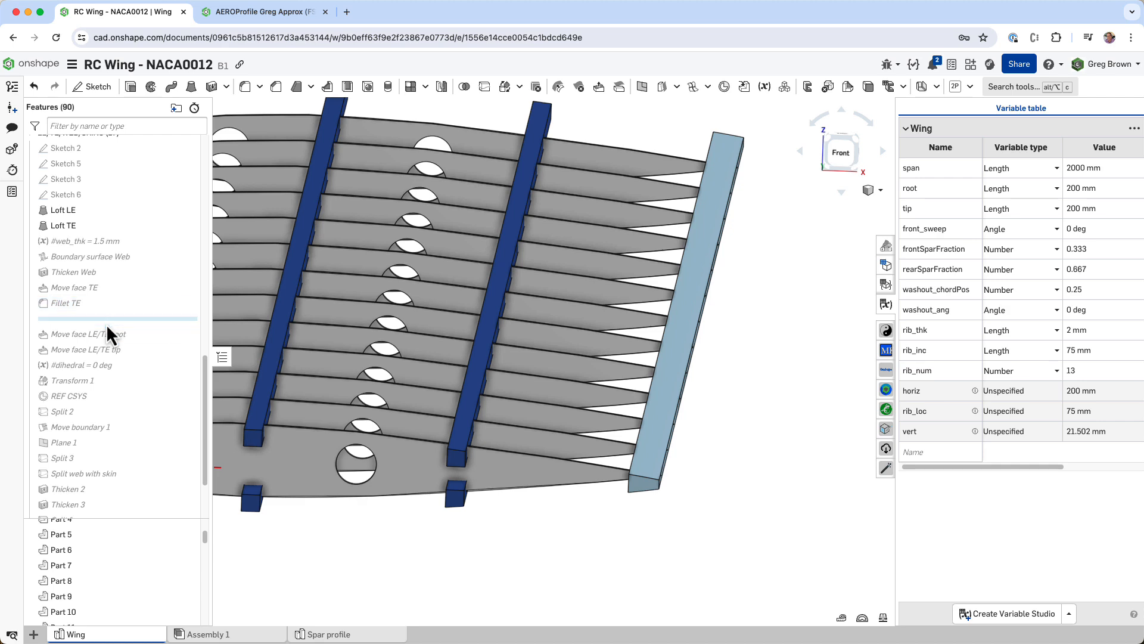
right_drag(670, 488, 670, 486)
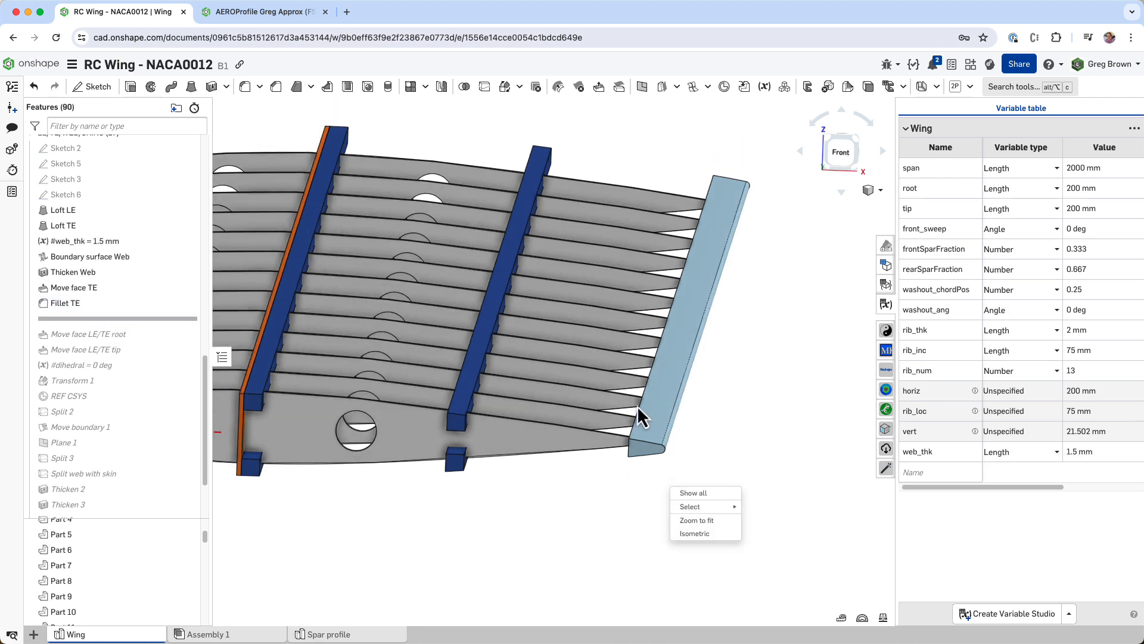
click(718, 388)
scroll(739, 406, down, 4)
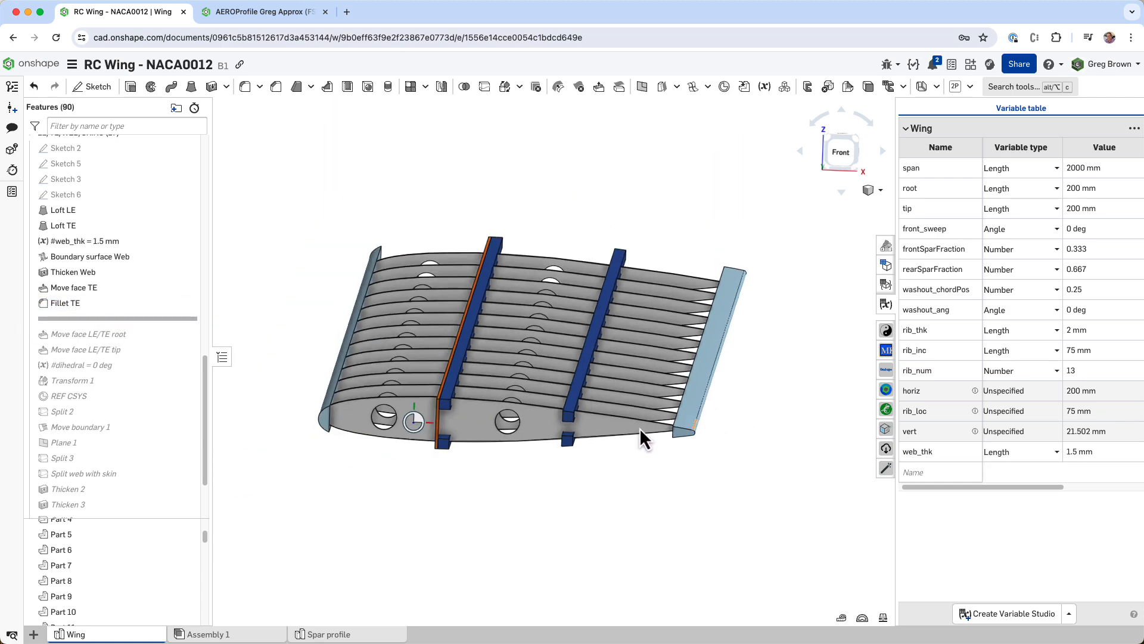
- Roll the feature history forward to just after Move face LE/TE tip, examining the web and the leading and trailing edges
scroll(472, 431, up, 2)
key(n)
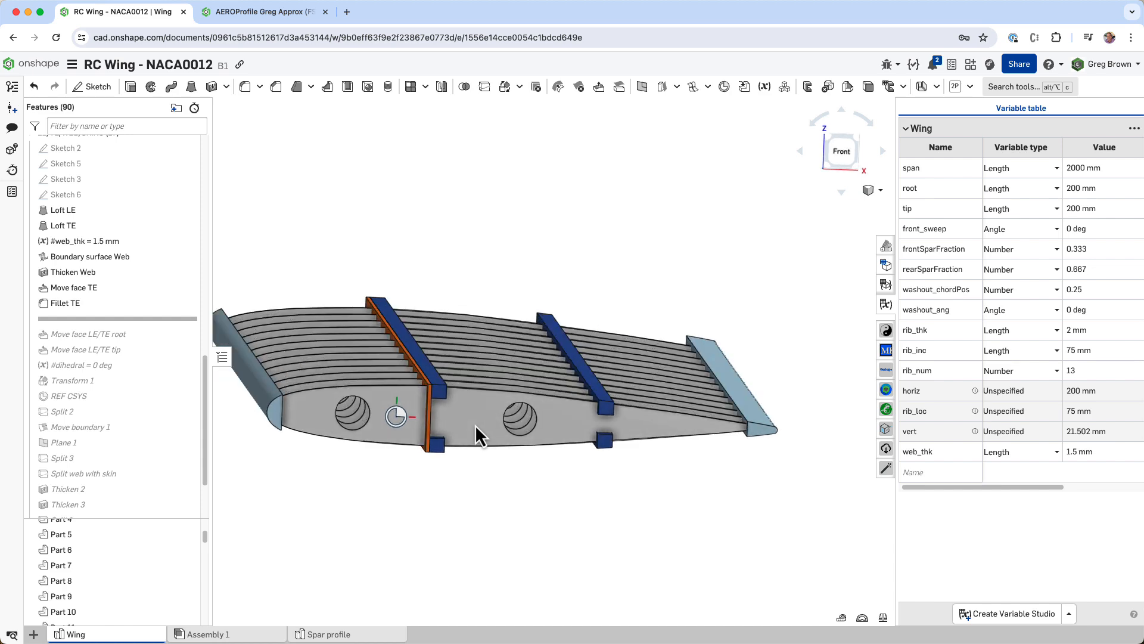
right_drag(490, 425, 481, 434)
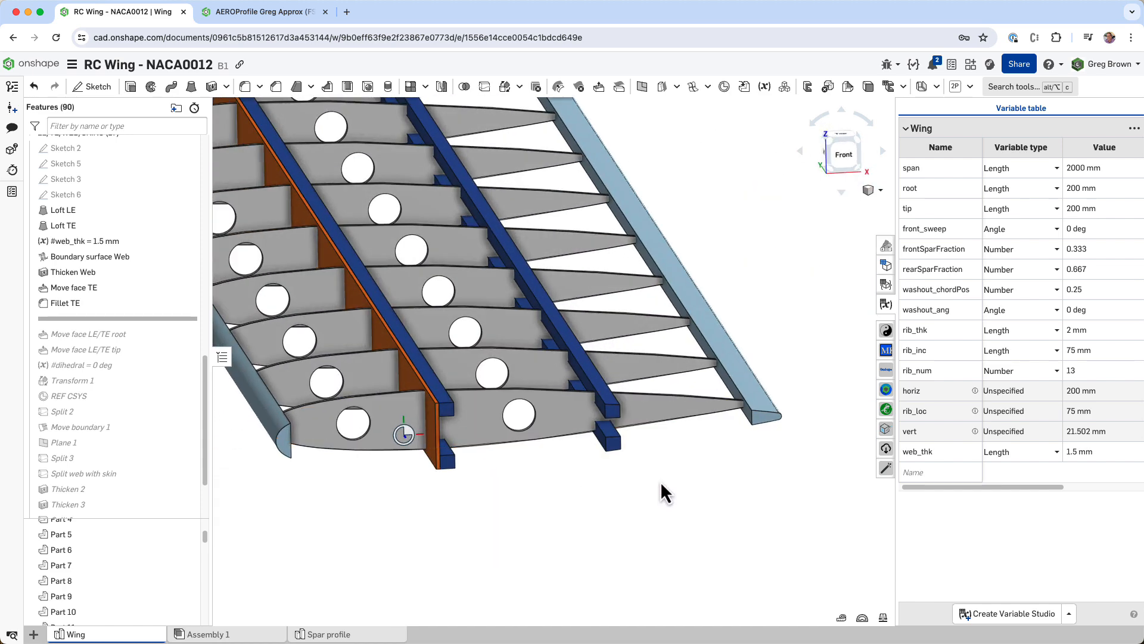
scroll(661, 481, down, 3)
right_drag(601, 457, 596, 453)
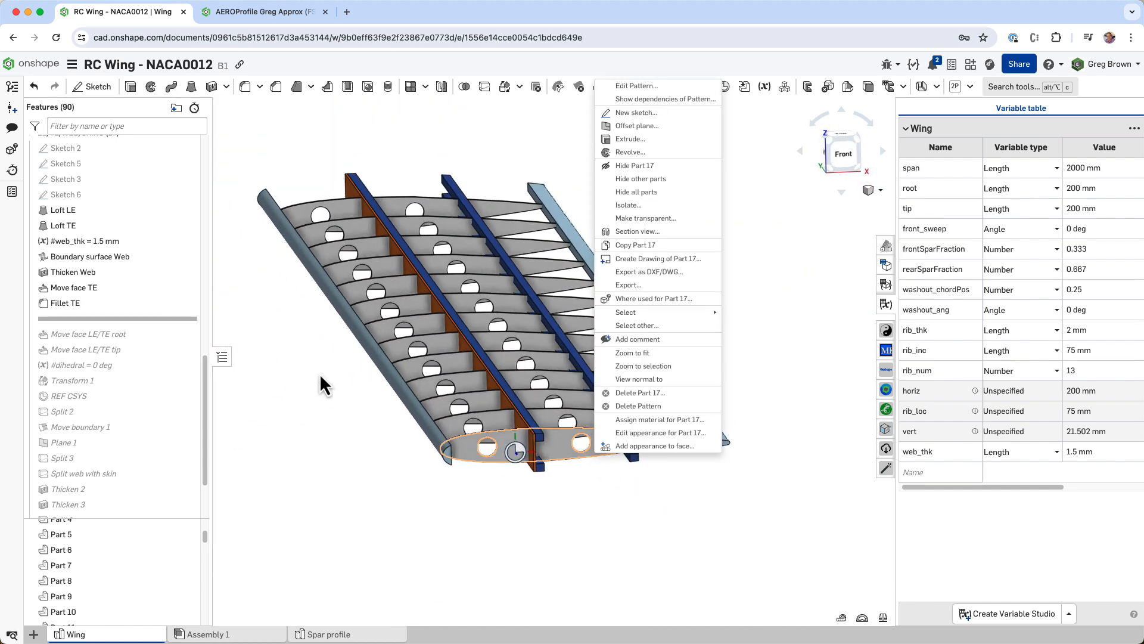
click(307, 399)
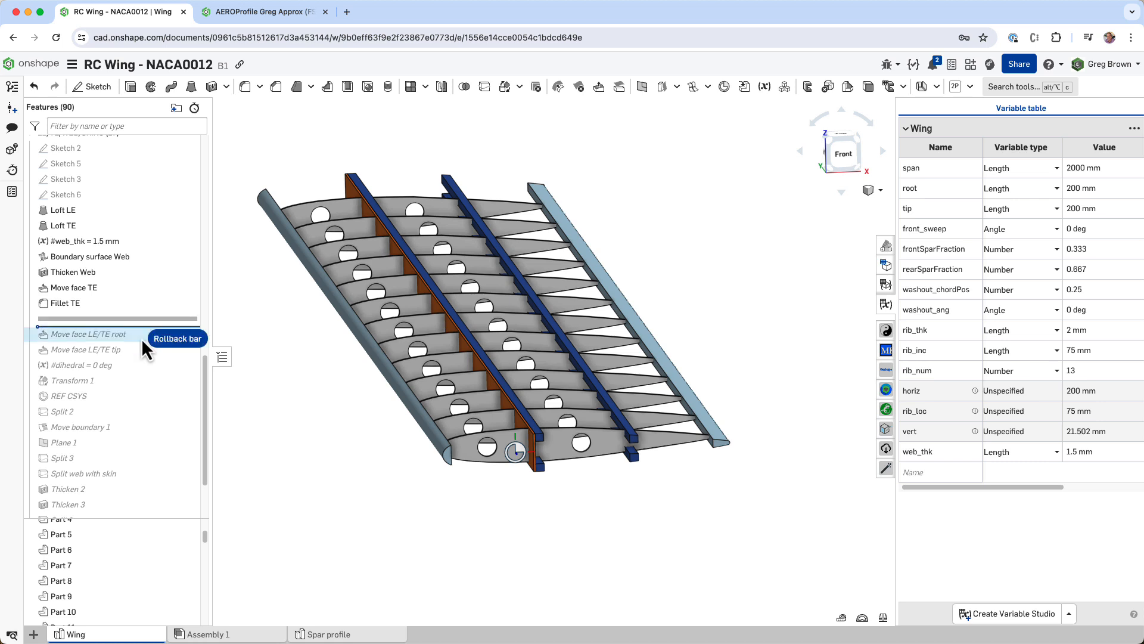
drag(141, 338, 140, 359)
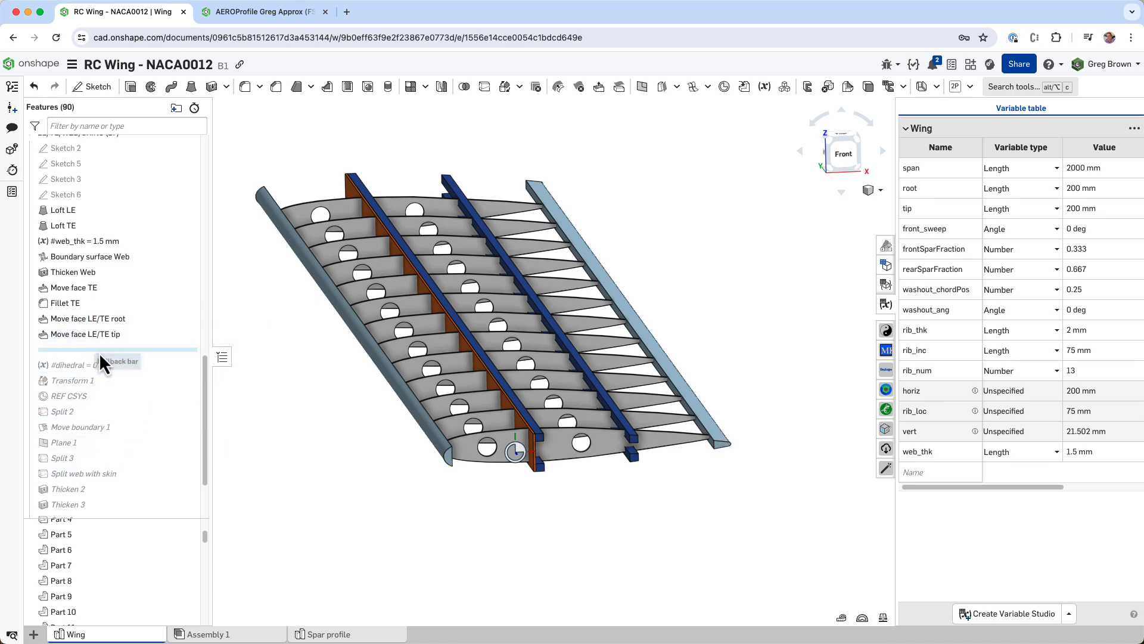
right_drag(395, 358, 160, 321)
right_drag(239, 331, 255, 349)
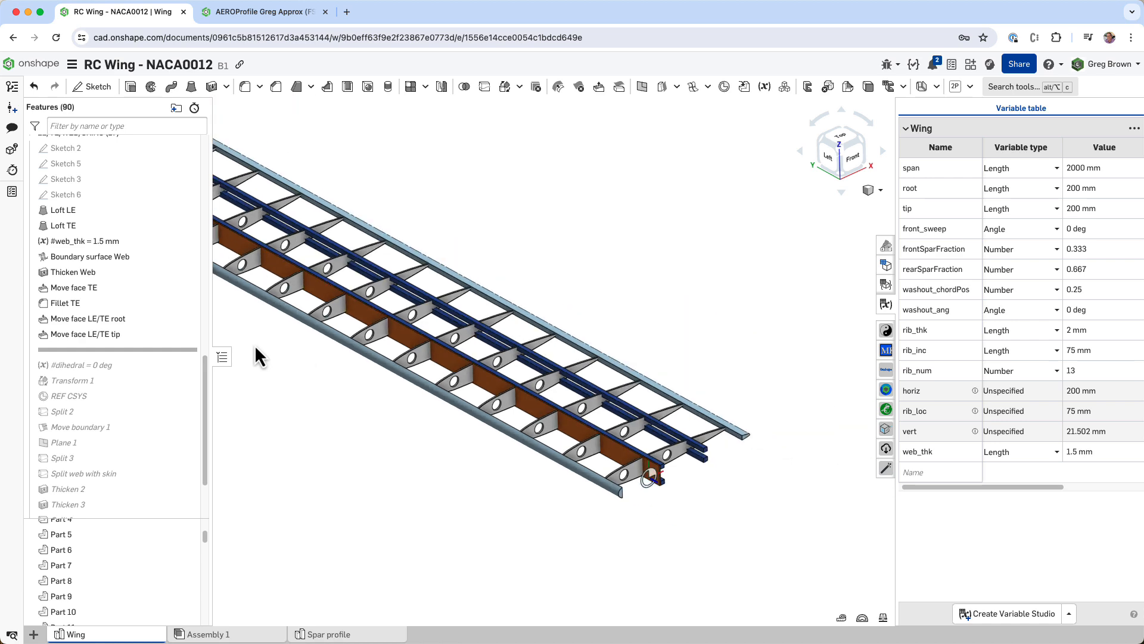
- Compare the LE/TE ends by rolling the history back to just after Fillet TE and returning it to just after Move face LE/TE tip
drag(108, 355, 108, 313)
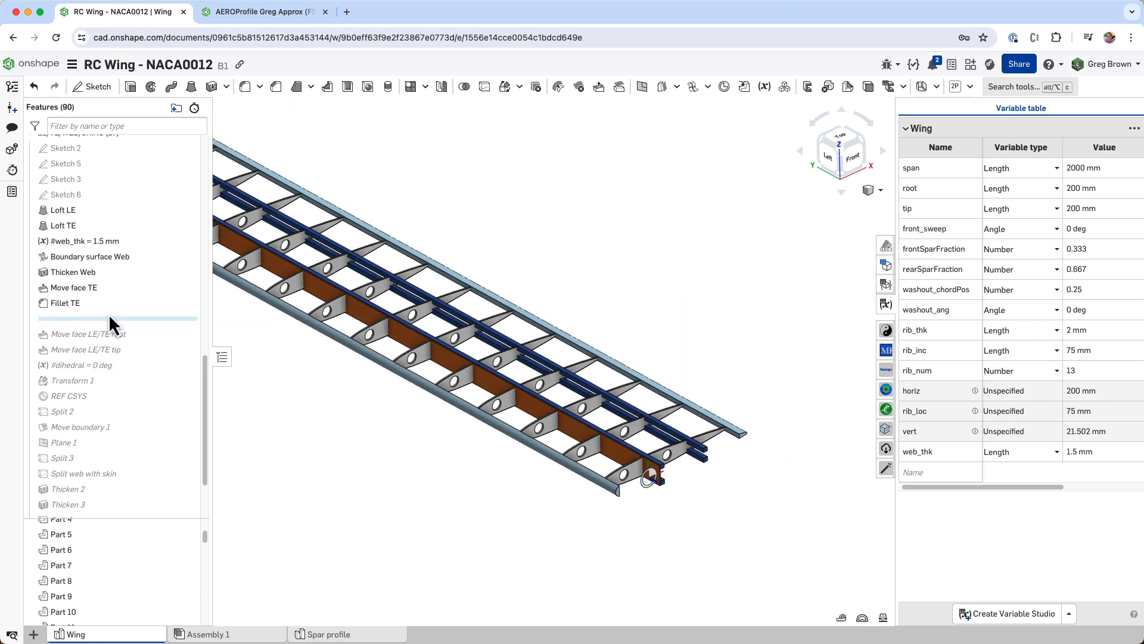
scroll(755, 457, up, 5)
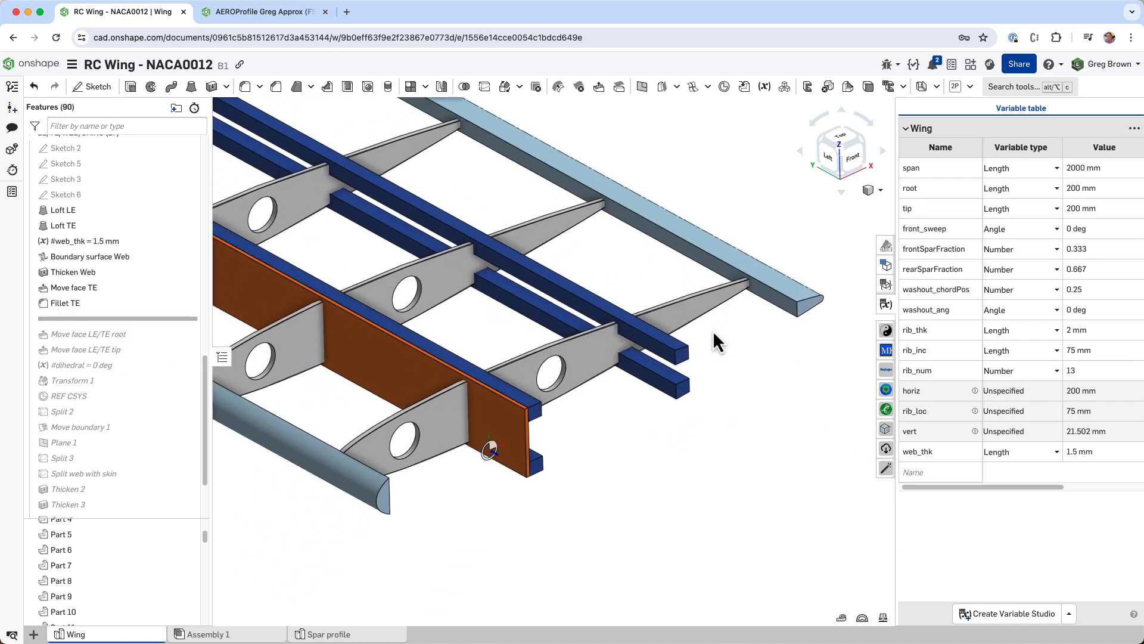
drag(92, 319, 95, 355)
scroll(618, 445, down, 8)
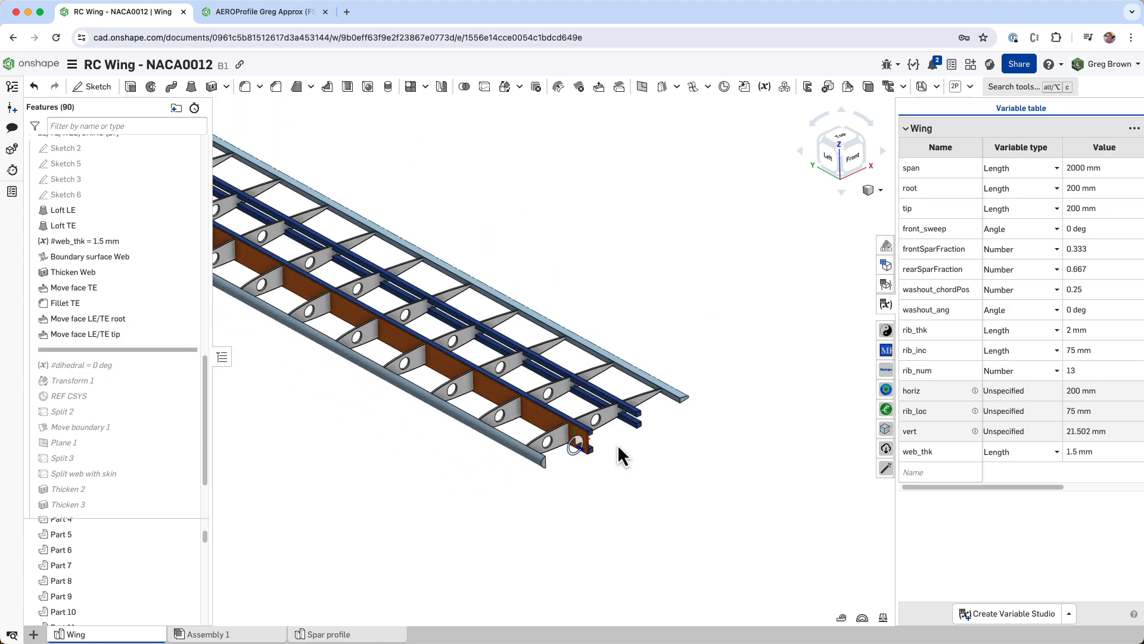
- Show the Root profile surface and examine it against the ends of the spars, web, leading edge and trailing edge
right_drag(618, 444, 663, 420)
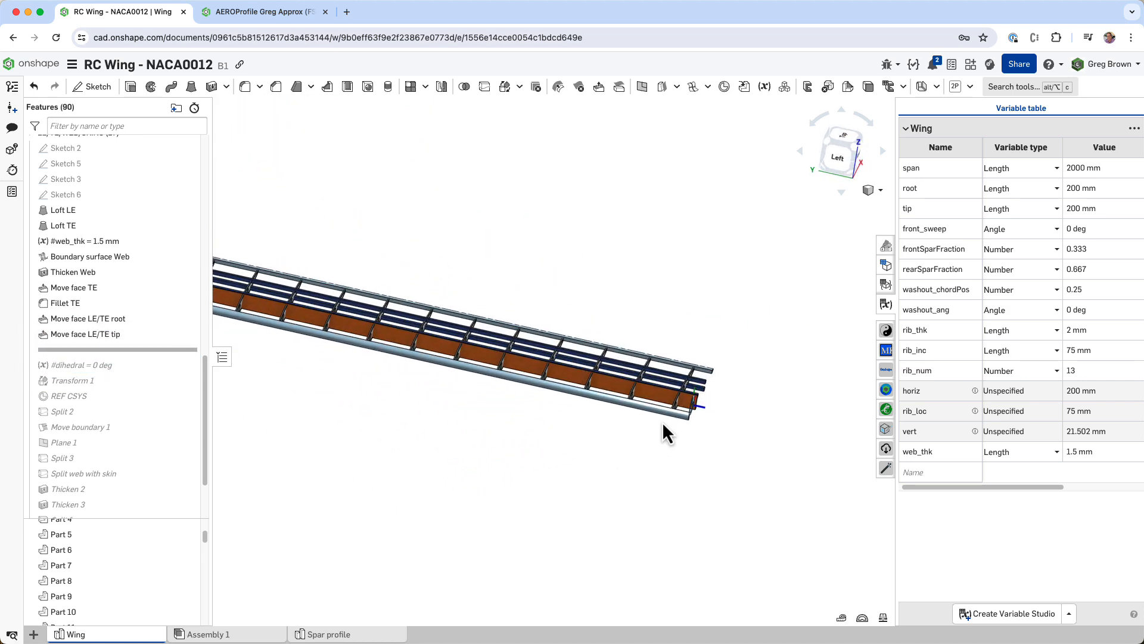
scroll(703, 396, up, 3)
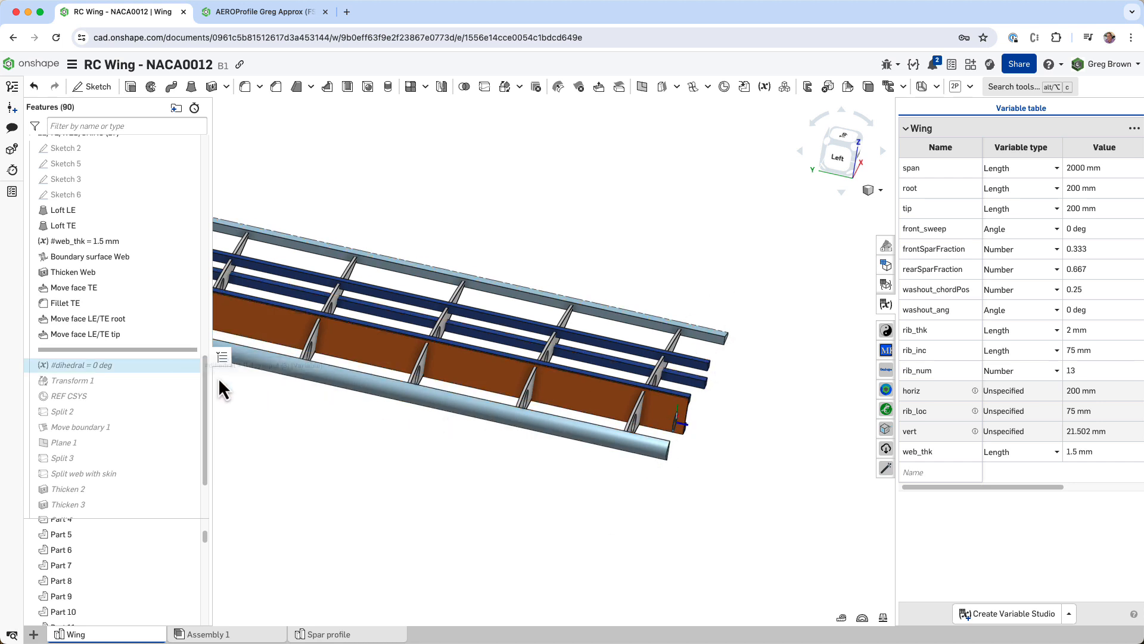
scroll(611, 439, down, 5)
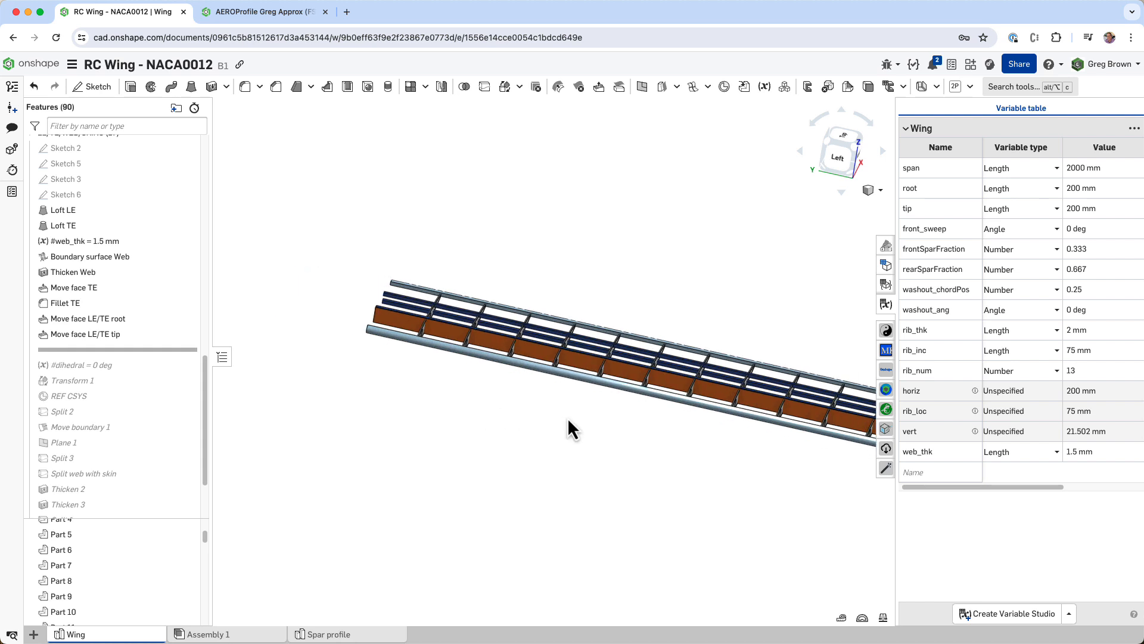
scroll(75, 592, down, 5)
scroll(89, 575, up, 1)
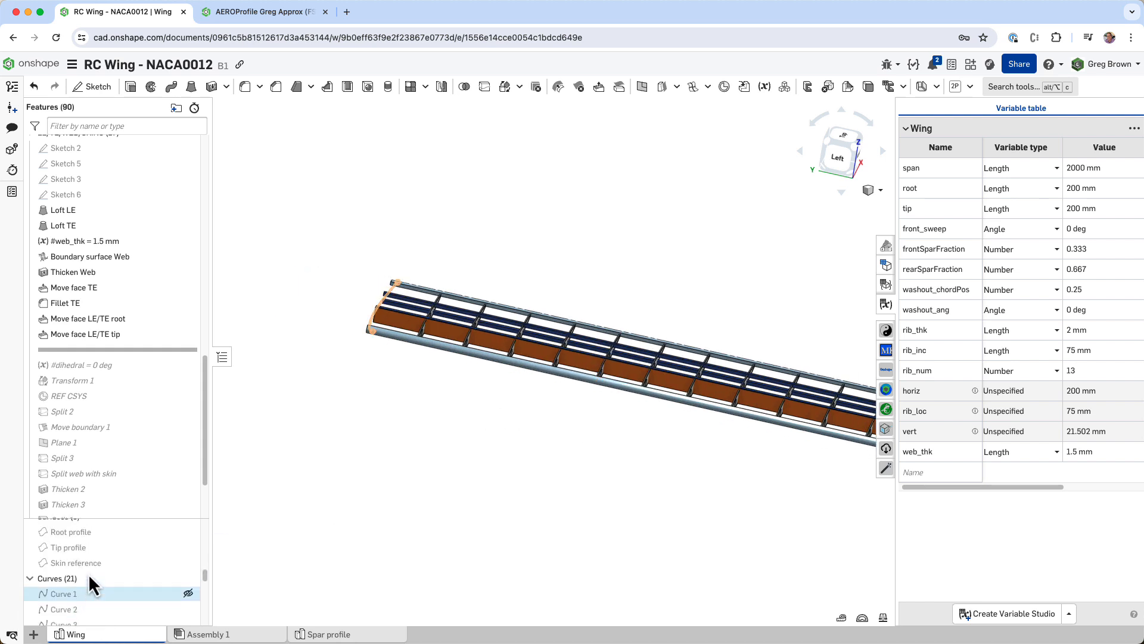
click(189, 539)
right_drag(357, 453, 433, 428)
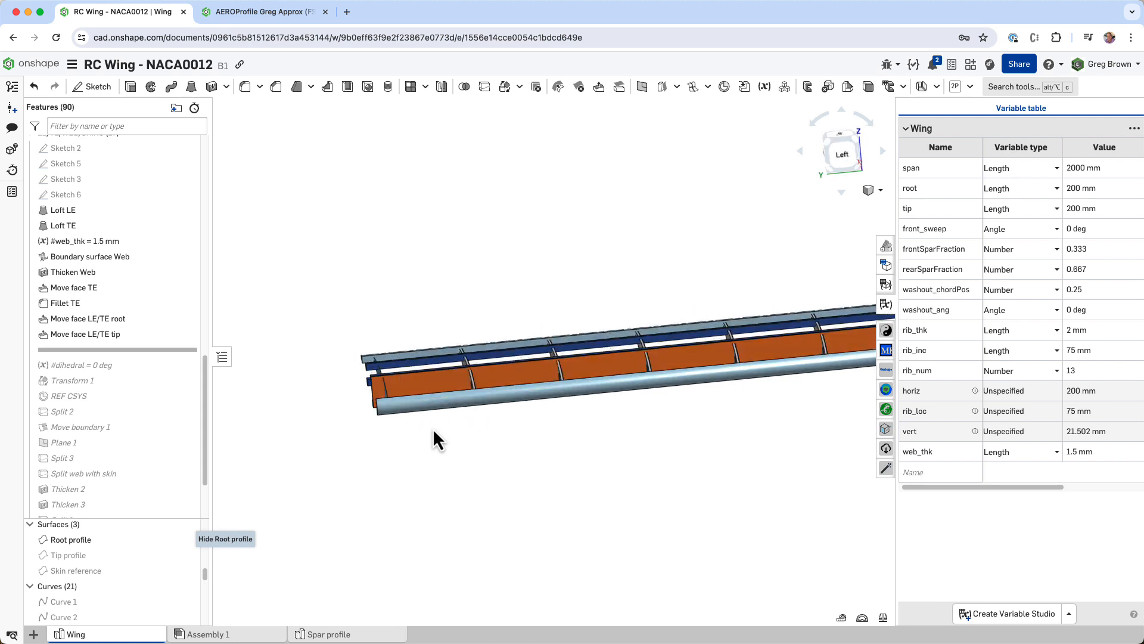
scroll(443, 437, up, 3)
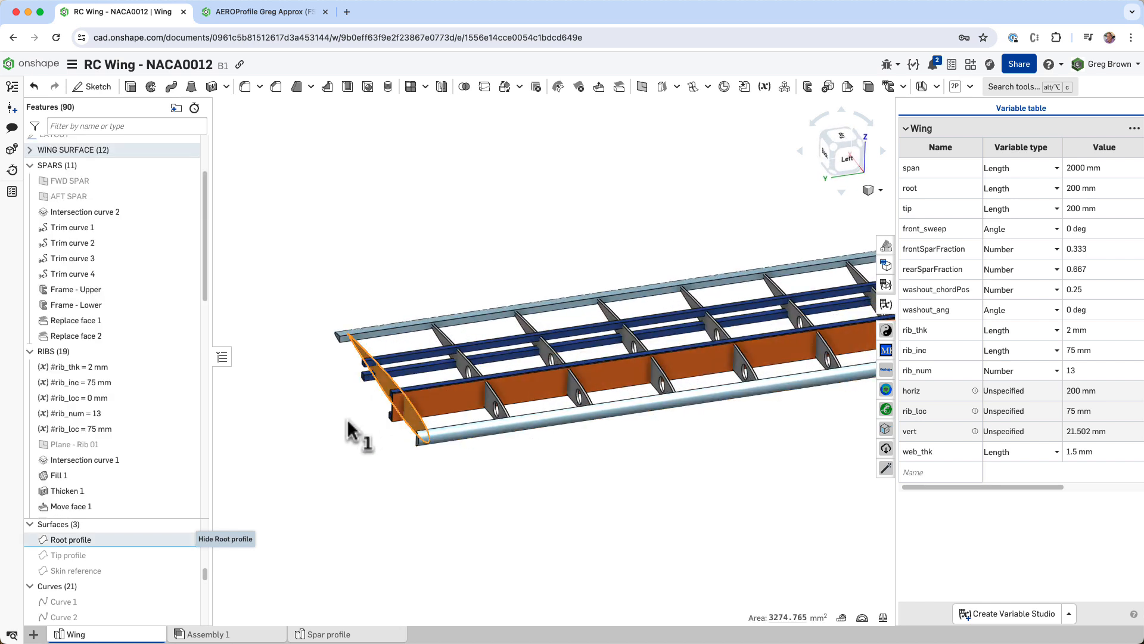
- Roll the feature history forward to just after Transform 1
scroll(152, 438, up, 5)
scroll(140, 420, down, 10)
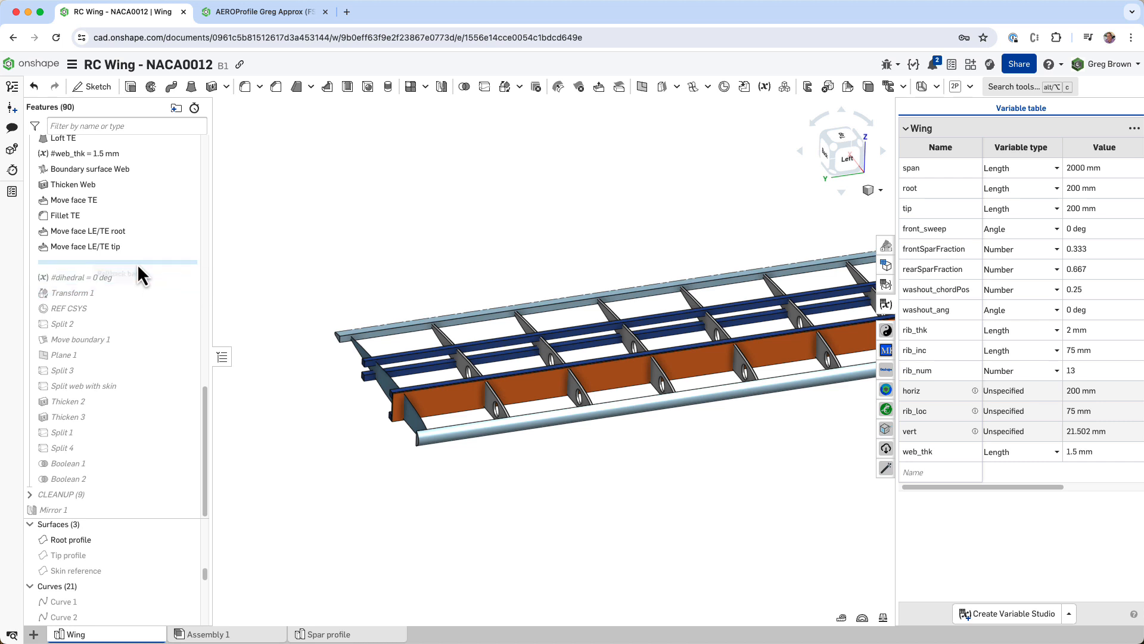
drag(137, 262, 130, 299)
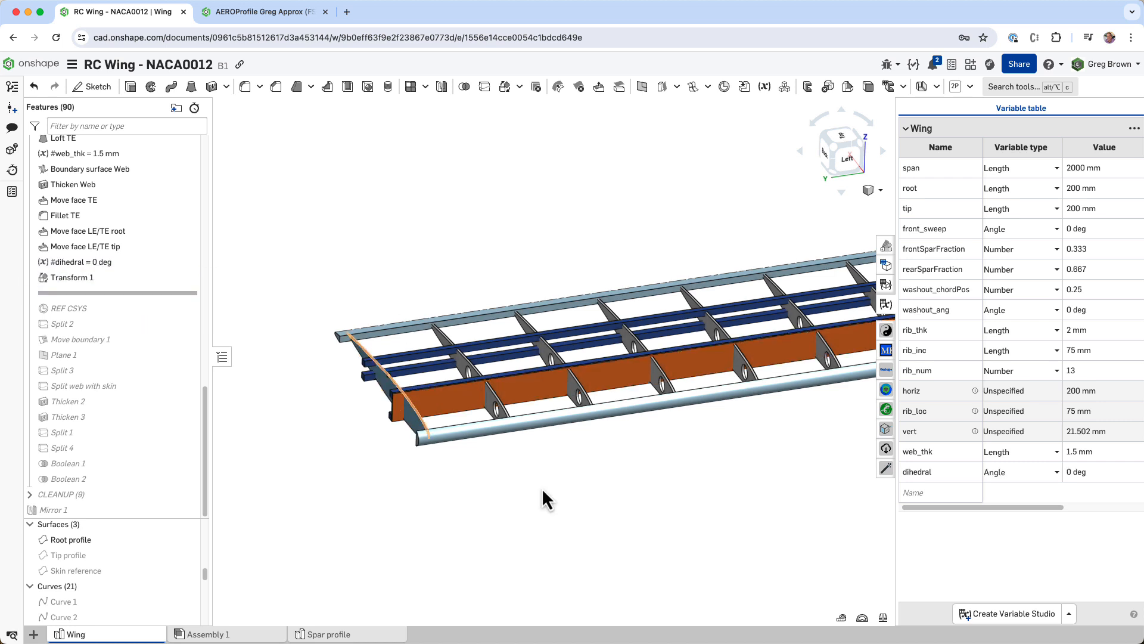
- Set the dihedral variable to 6 deg and examine the tilted root profile up close
click(1112, 472)
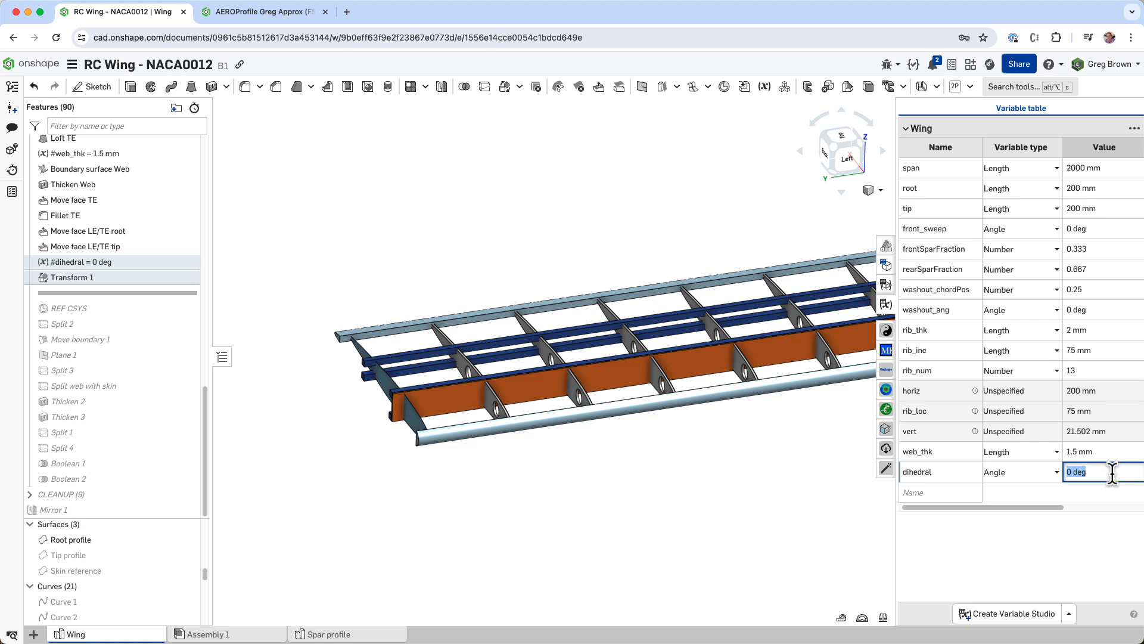
key(Return)
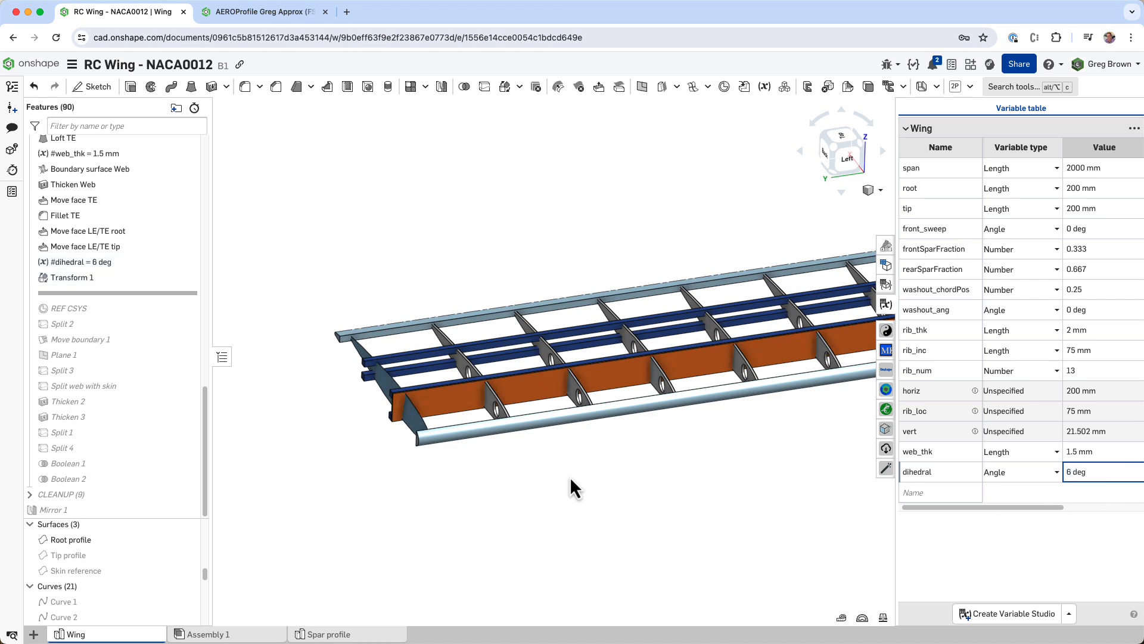
scroll(360, 412, up, 5)
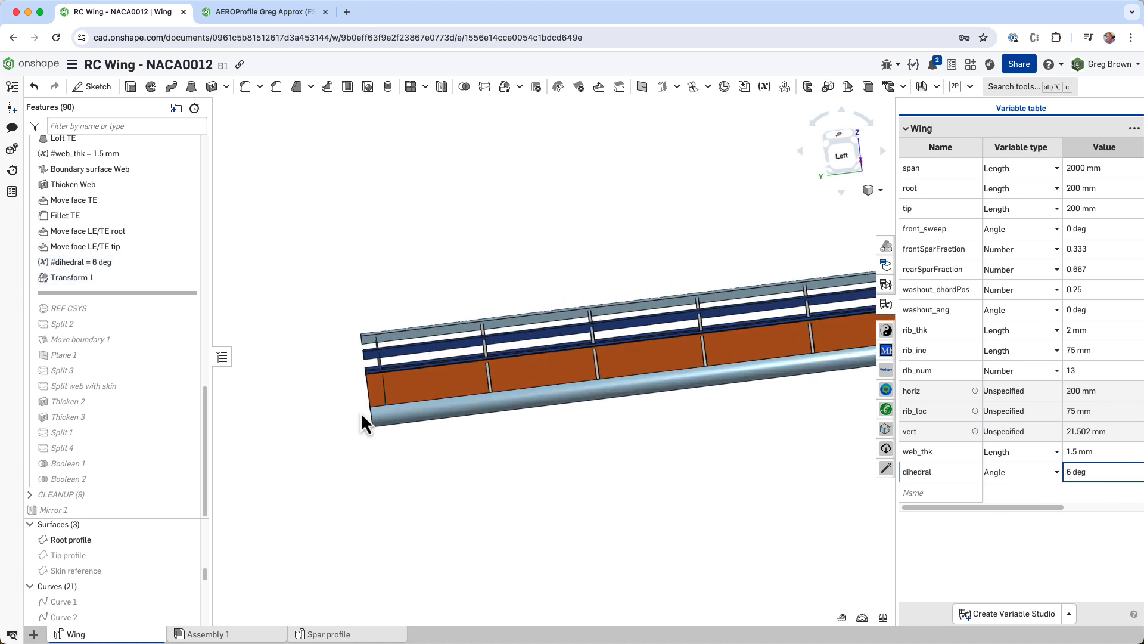
scroll(404, 398, up, 3)
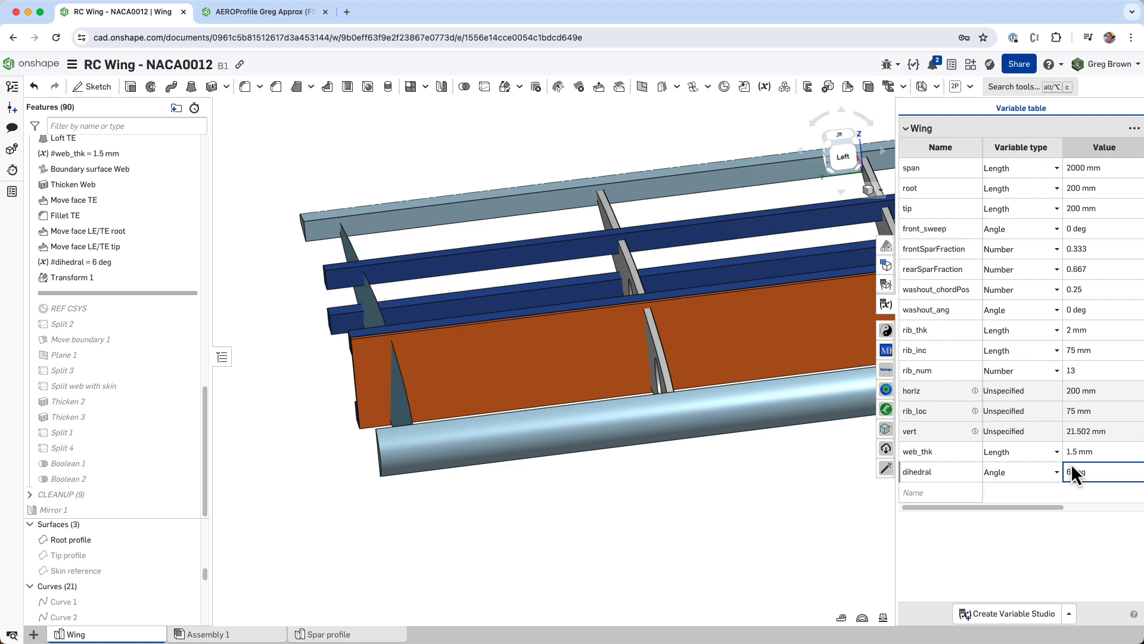
- Try dihedral values of 0 deg and -6 deg to compare the tilt of the root profile
click(1087, 473)
text(0)
key(Return)
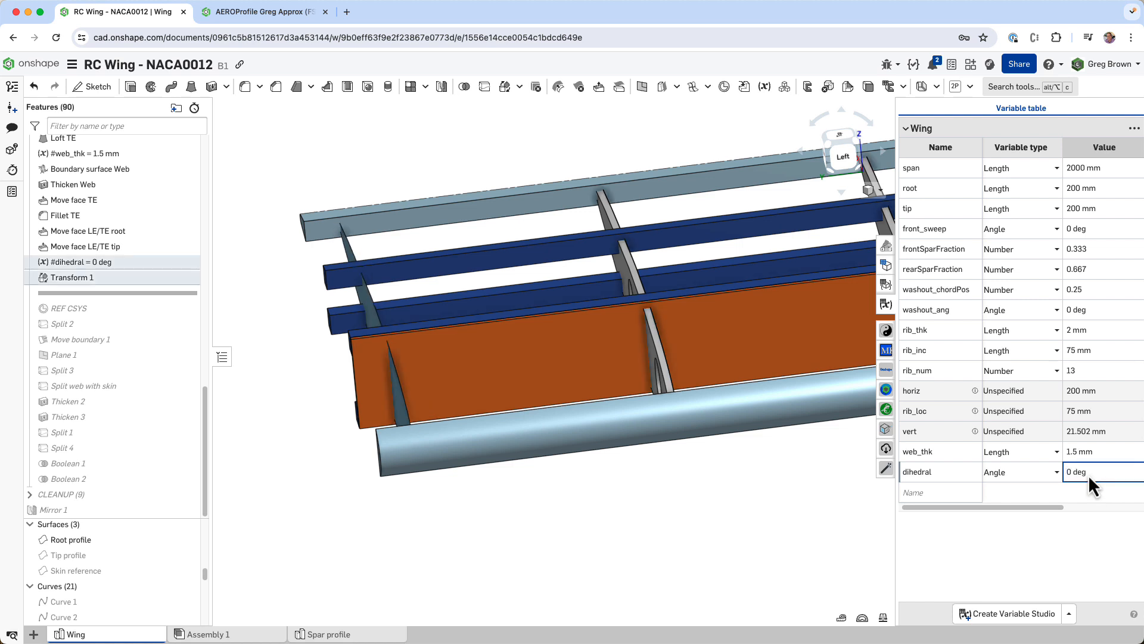
click(1088, 472)
text(-6)
key(Return)
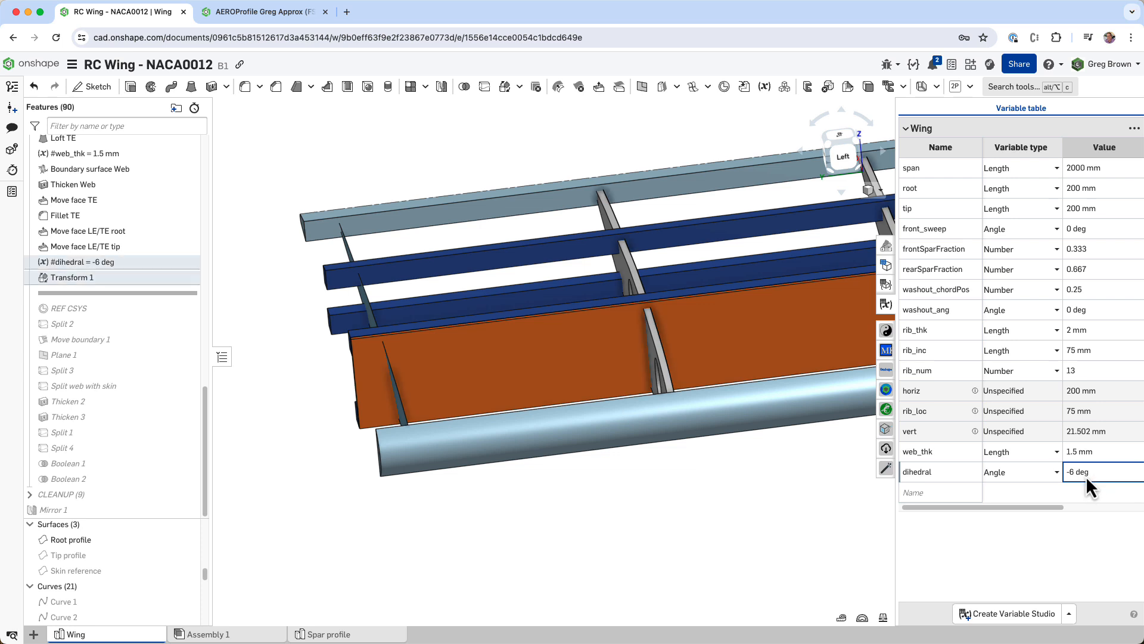
- Return the dihedral variable to 6 deg
click(1086, 474)
text(6)
key(Return)
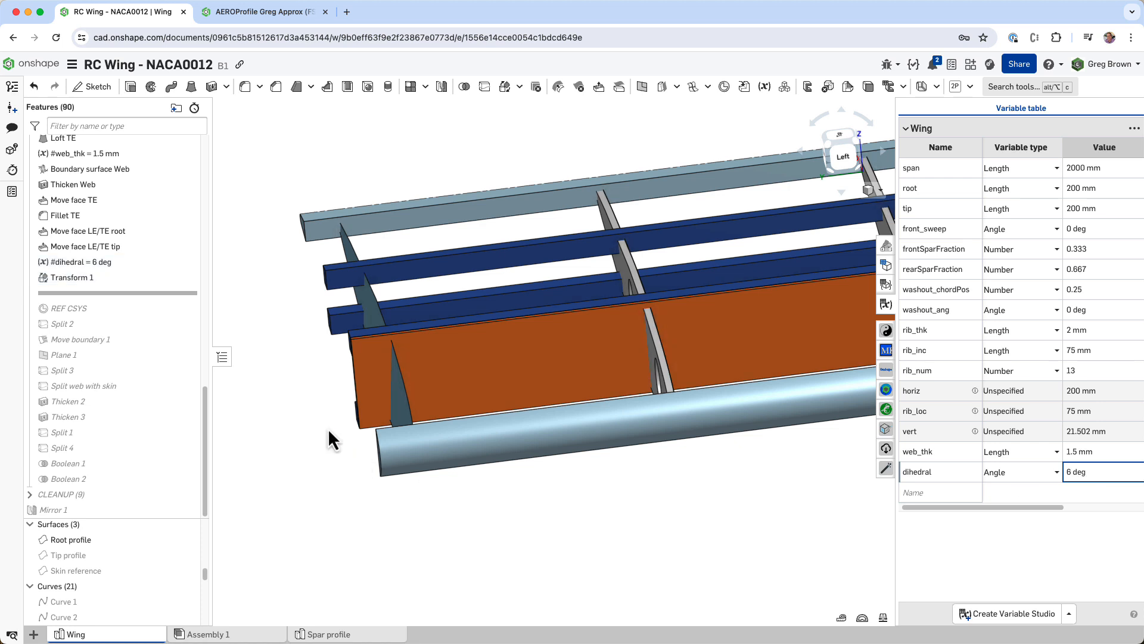
- Roll the feature history forward to just after Split 2 and show the REF CSYS mate connector, examining it at the root profile
drag(142, 293, 134, 331)
right_drag(271, 376, 421, 363)
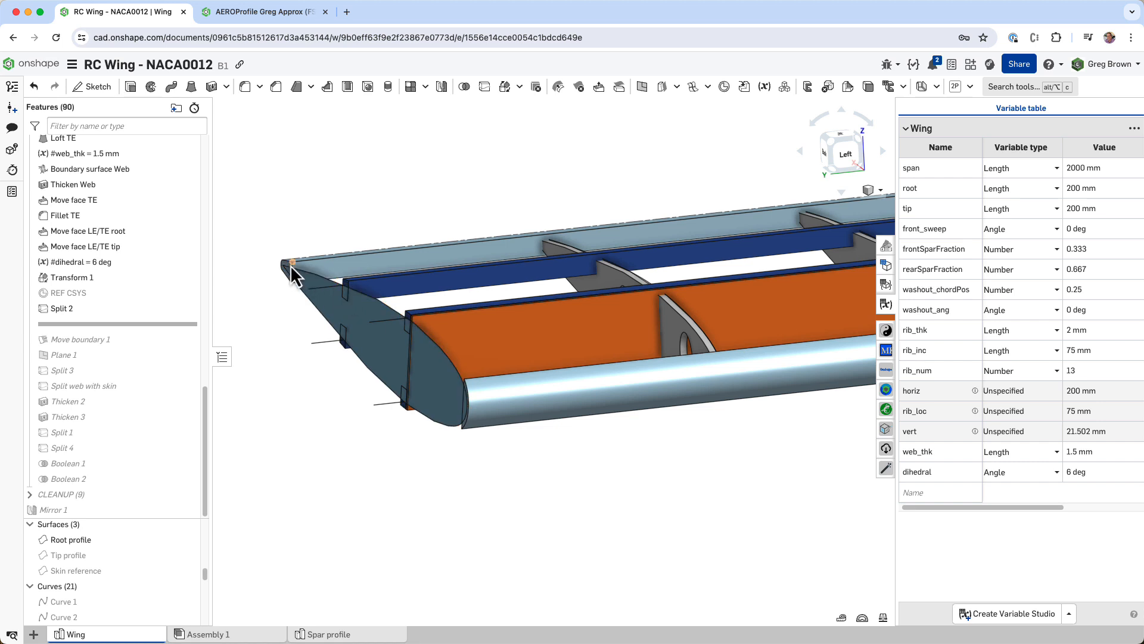
mouse_move(462, 417)
right_down()
mouse_move(449, 408)
mouse_move(470, 421)
mouse_move(458, 421)
right_up()
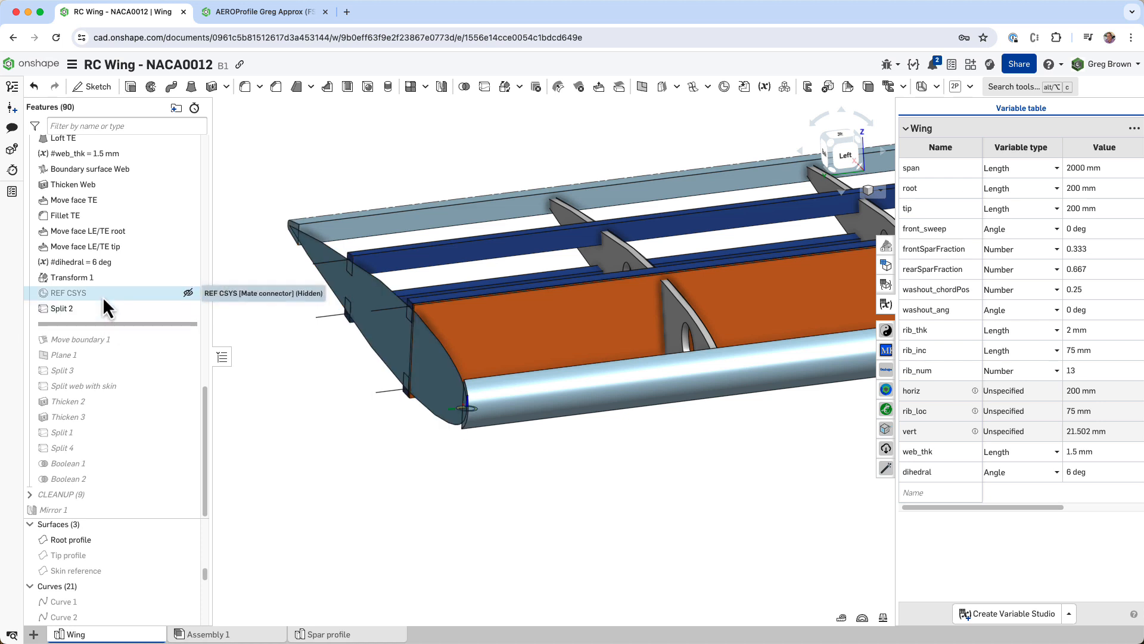
click(188, 293)
mouse_move(327, 359)
right_down()
mouse_move(313, 343)
mouse_move(343, 353)
right_up()
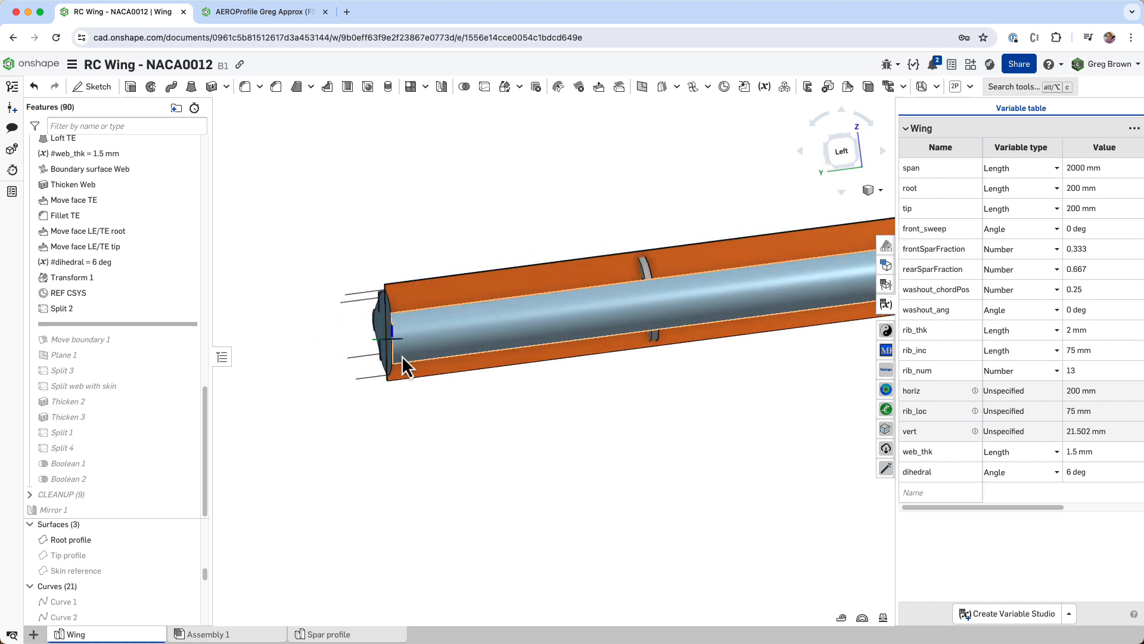
- Hide the Root profile surface at the wing root
scroll(402, 356, down, 10)
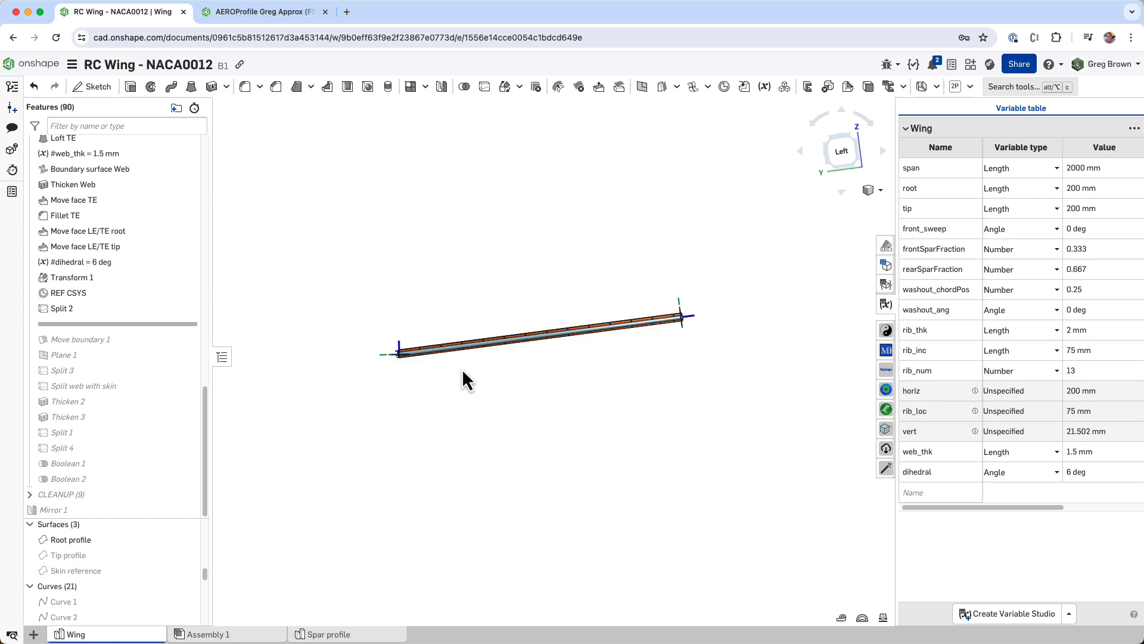
scroll(401, 357, up, 10)
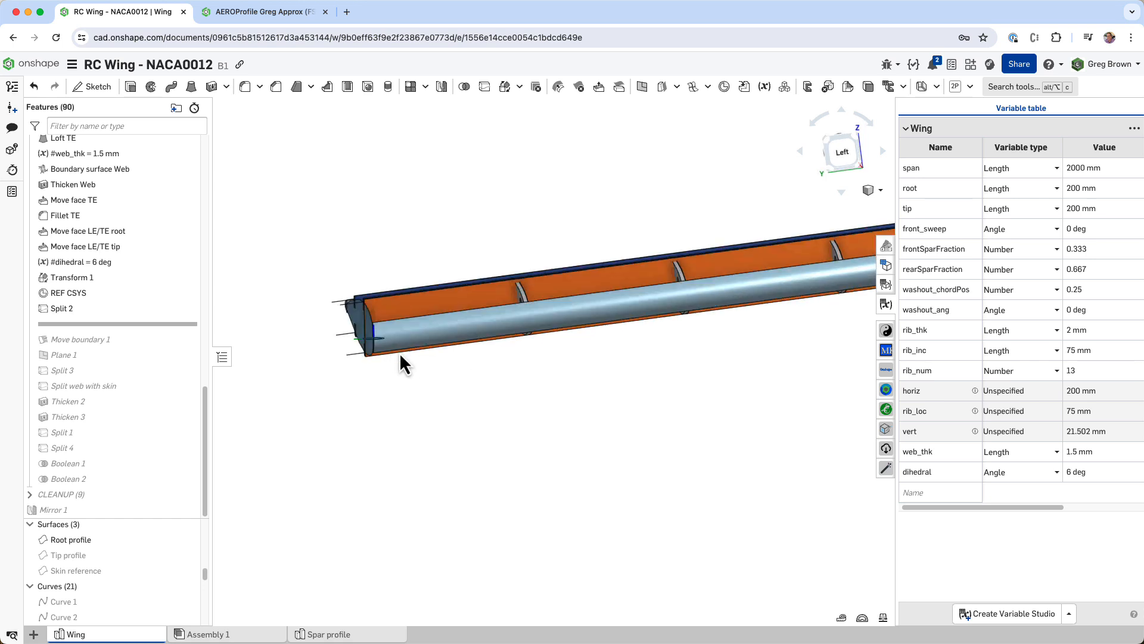
right_drag(399, 352, 456, 452)
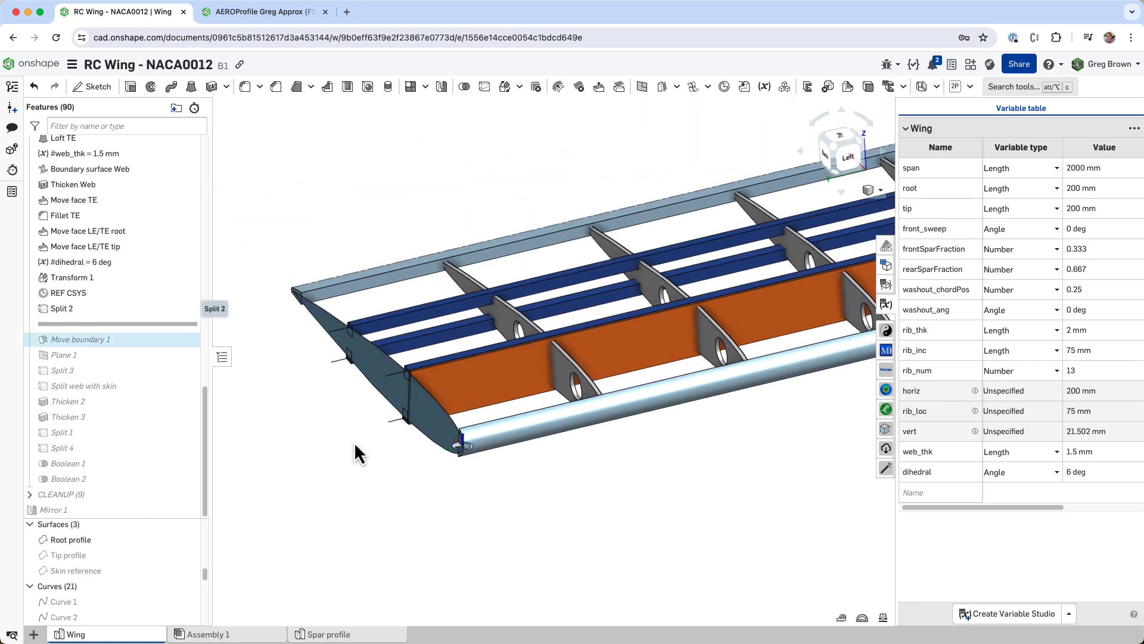
click(375, 368)
click(373, 368)
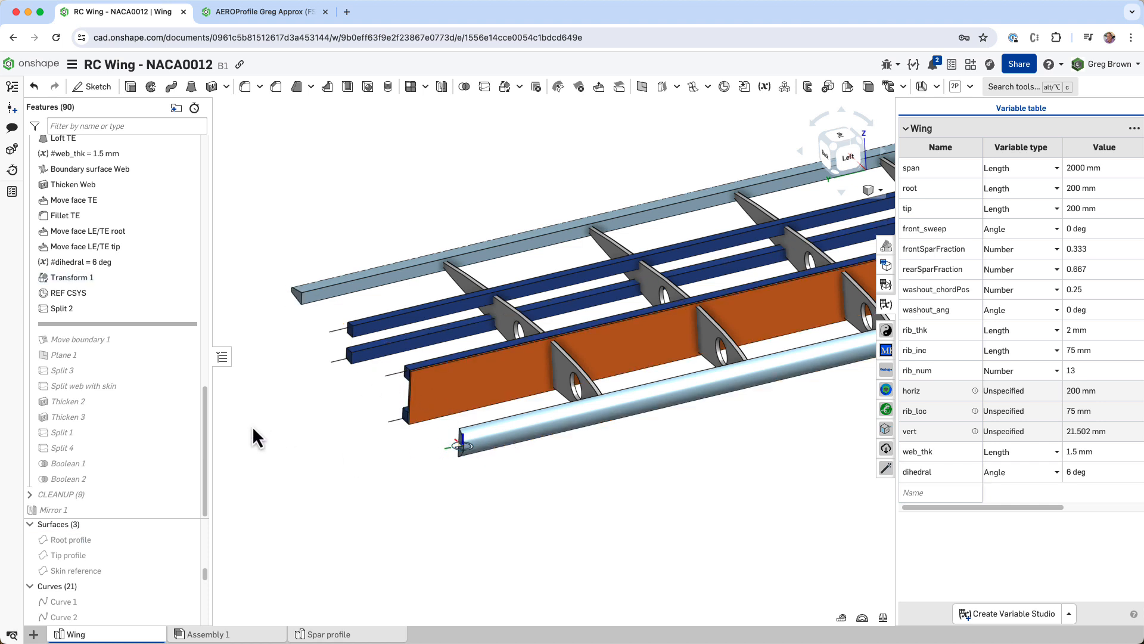
- Roll the feature history forward to just after Move boundary 1 and inspect the exposed frame
drag(140, 324, 137, 348)
scroll(352, 446, down, 5)
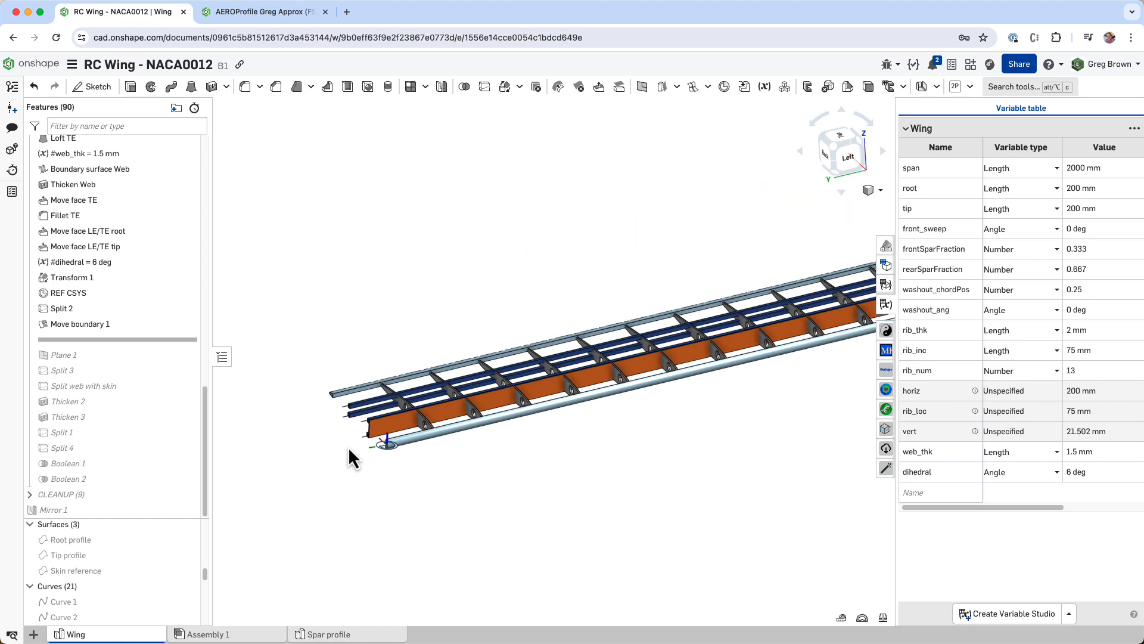
scroll(437, 421, up, 5)
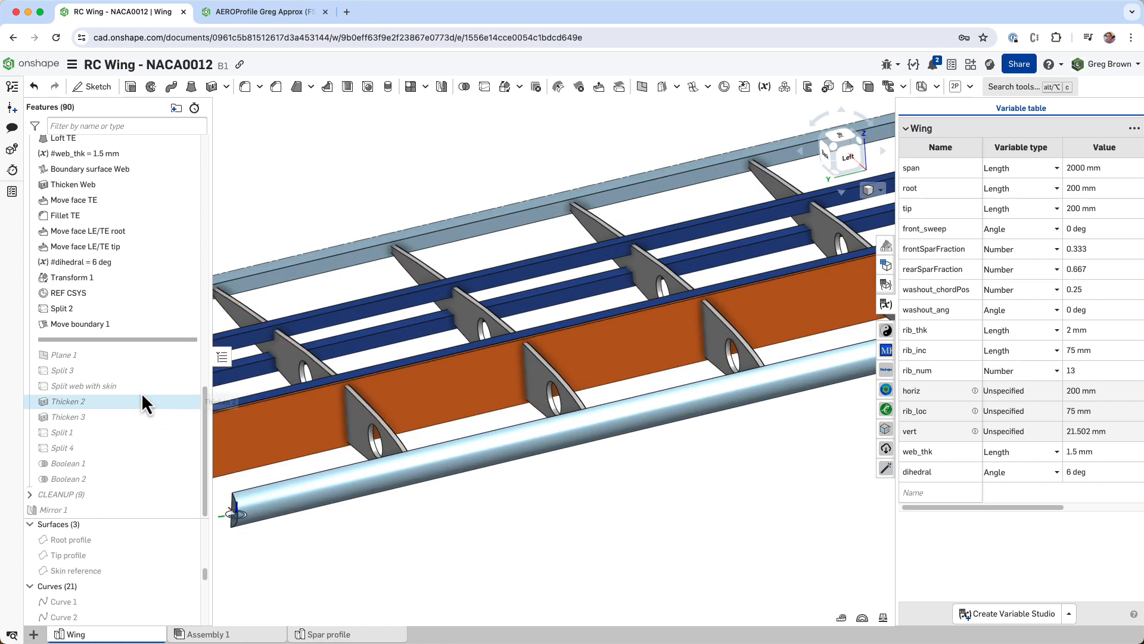
- Roll the feature history forward to just after Split 3 and examine the spars, web and edges at the root end
drag(94, 341, 94, 371)
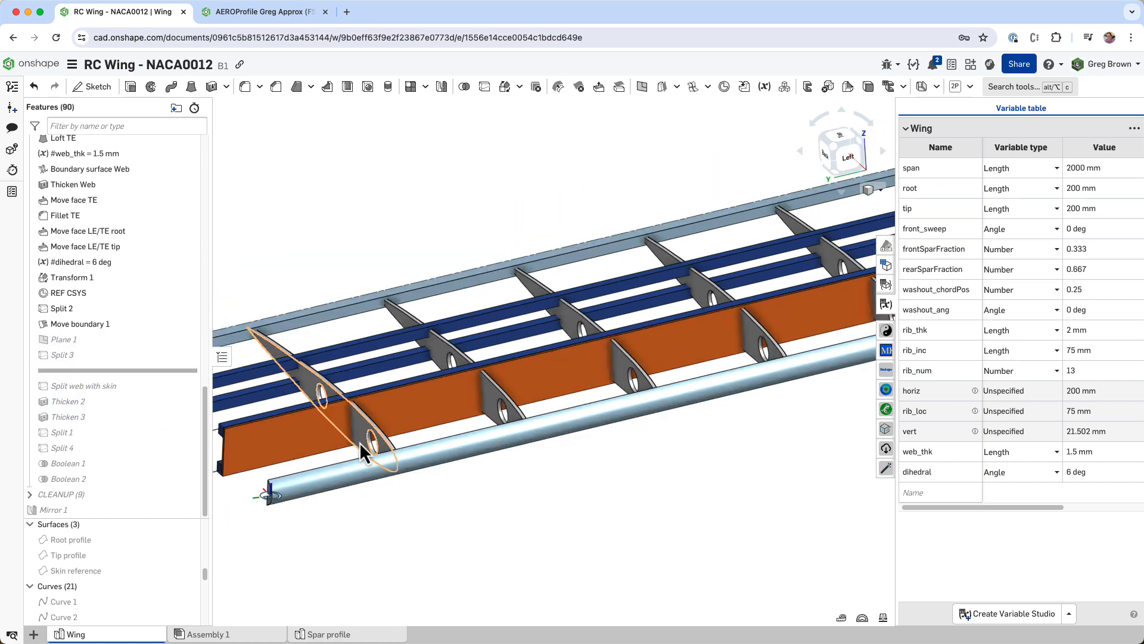
scroll(359, 442, down, 5)
right_drag(549, 442, 584, 462)
scroll(585, 463, up, 5)
middle_drag(811, 398, 802, 407)
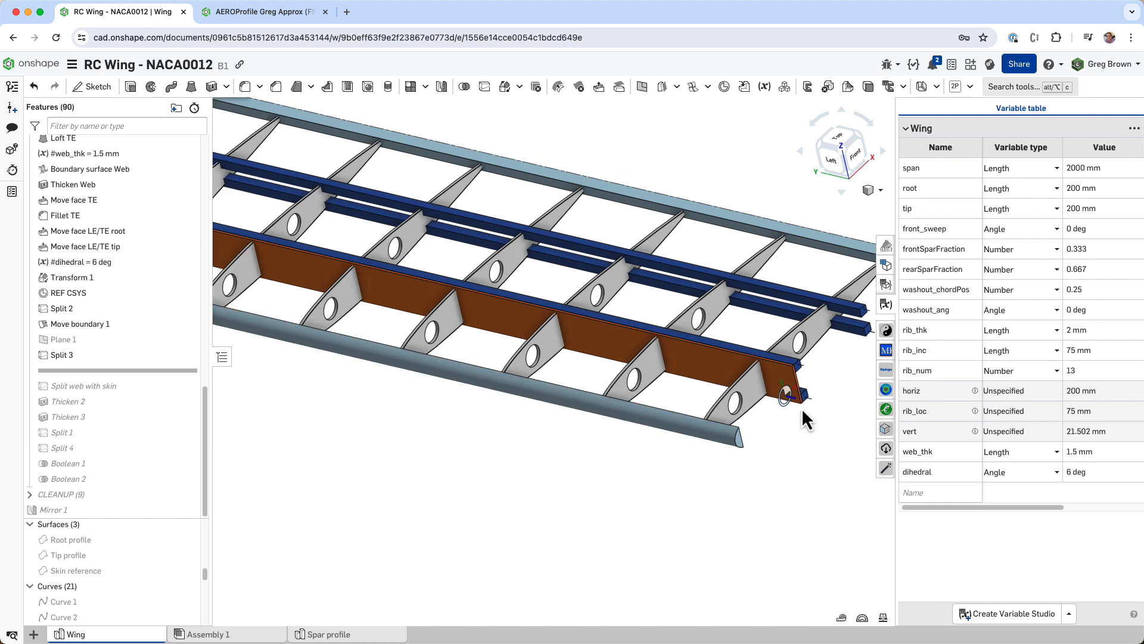
right_drag(802, 411, 655, 441)
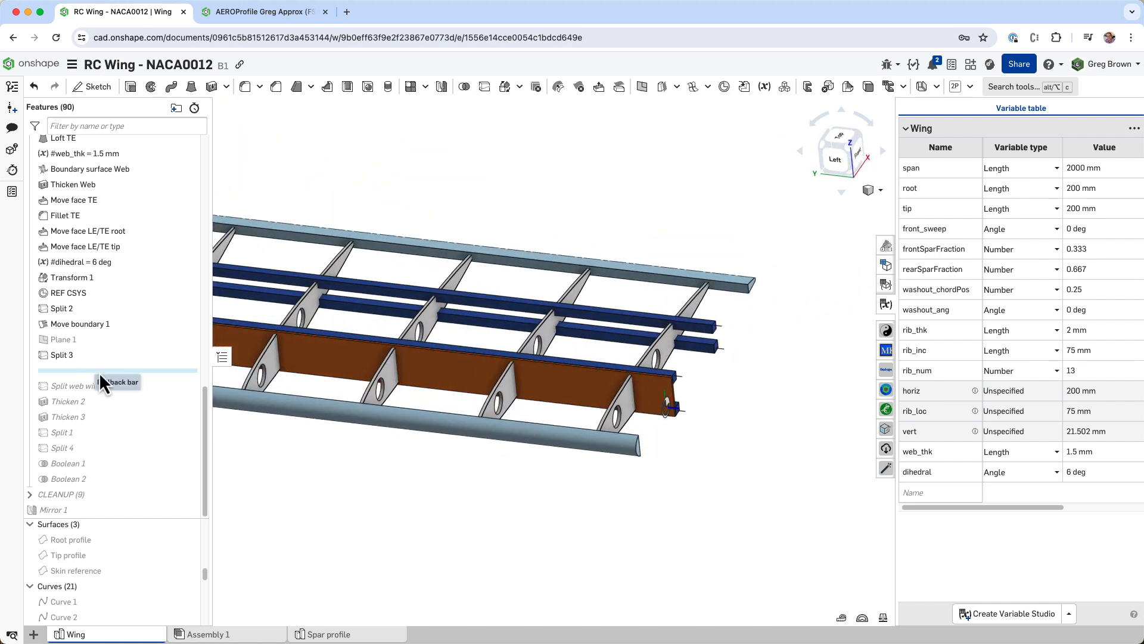
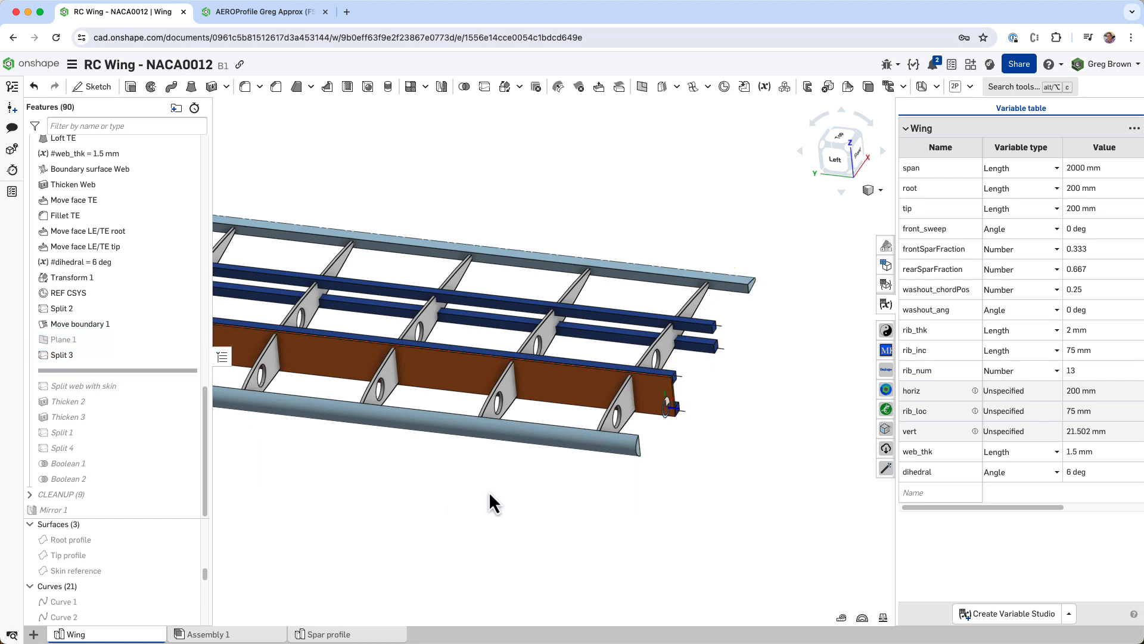
- Inspect the rib and web junctions, hide the REF CSYS mate connector, and highlight the web, Part 20
mouse_move(489, 490)
right_down()
mouse_move(474, 493)
mouse_move(486, 493)
right_up()
scroll(512, 387, up, 3)
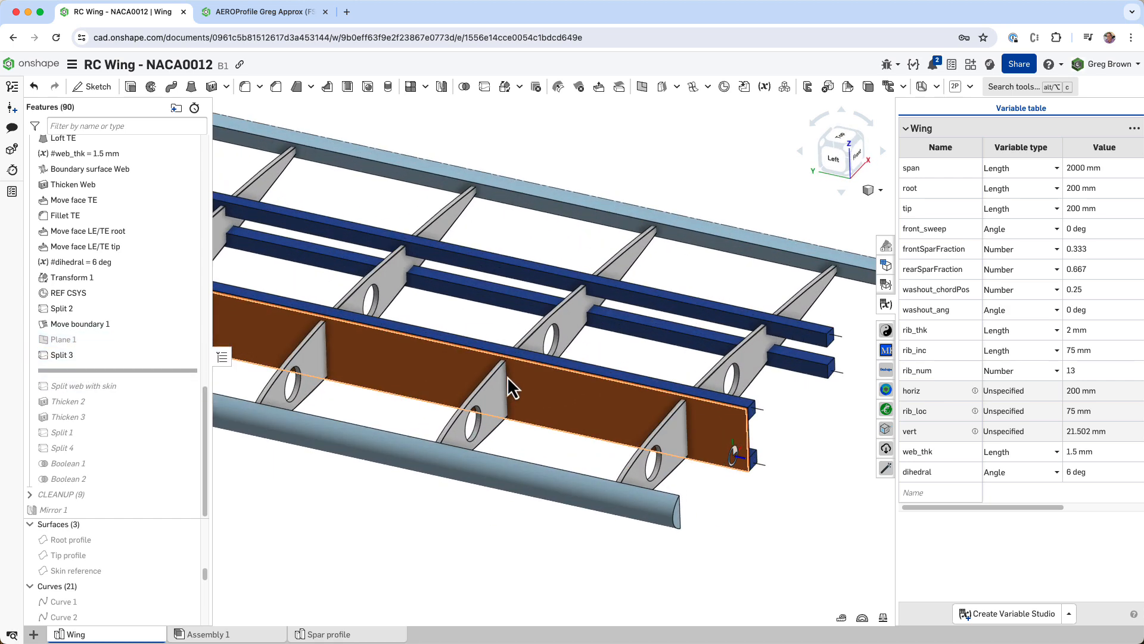
scroll(510, 384, up, 8)
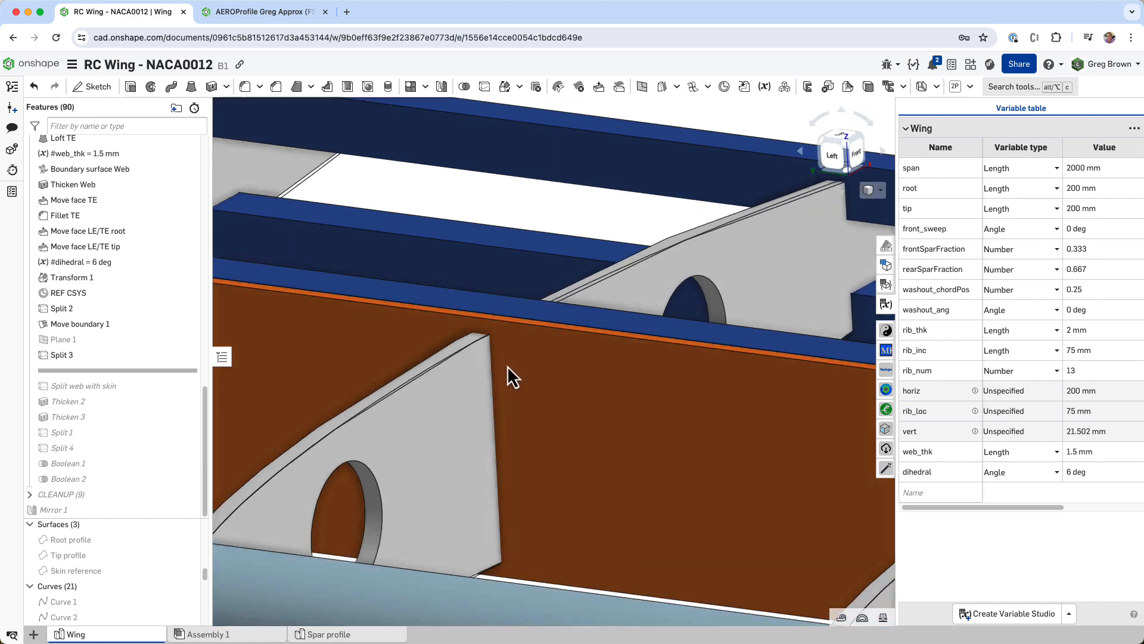
scroll(507, 366, down, 6)
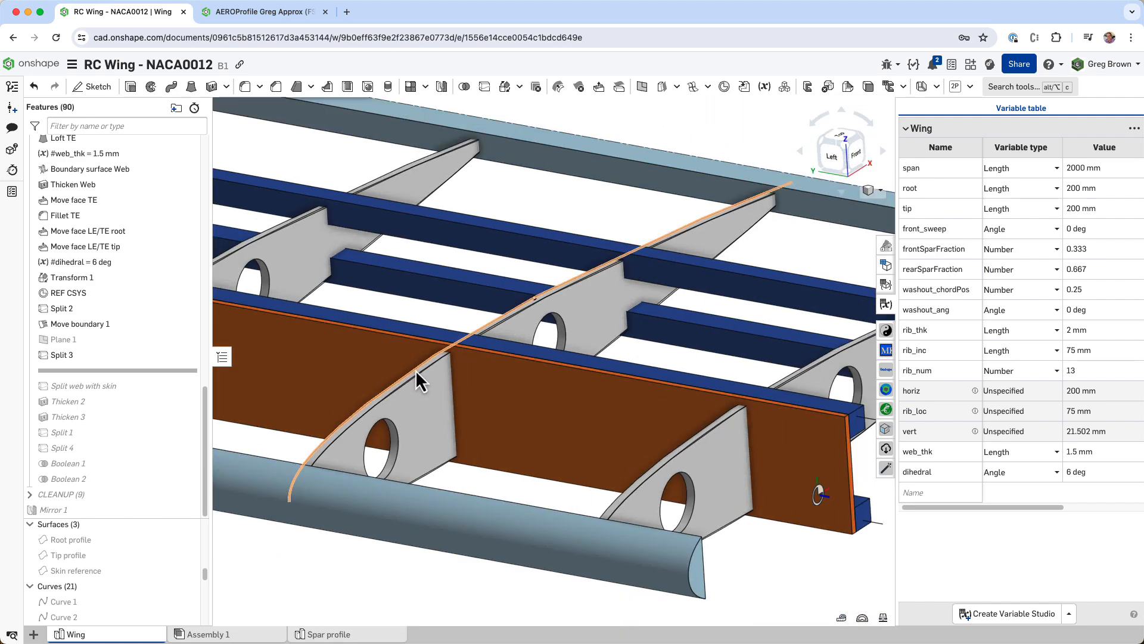
click(807, 462)
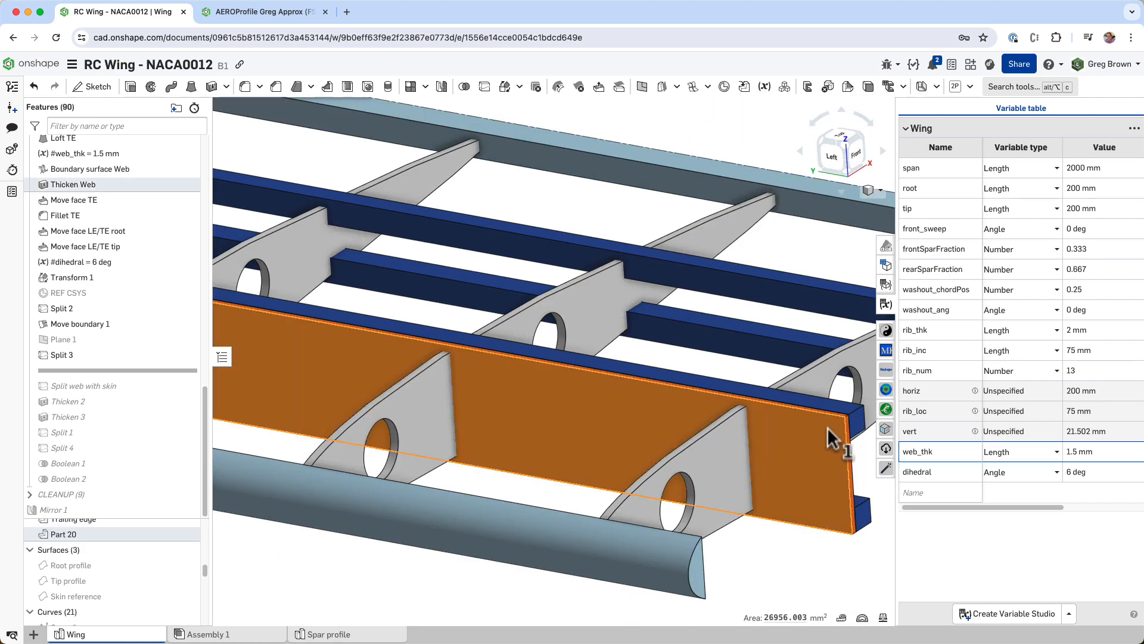
click(804, 556)
click(84, 535)
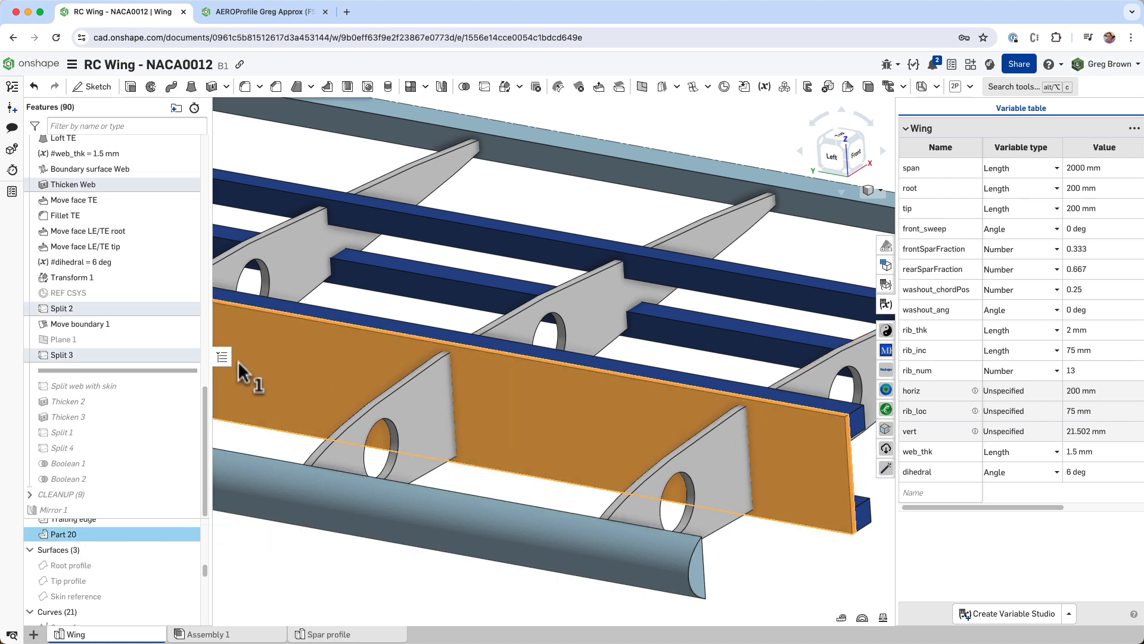
- Show the Skin reference surface, compare it with the web, and clear the selection
click(191, 597)
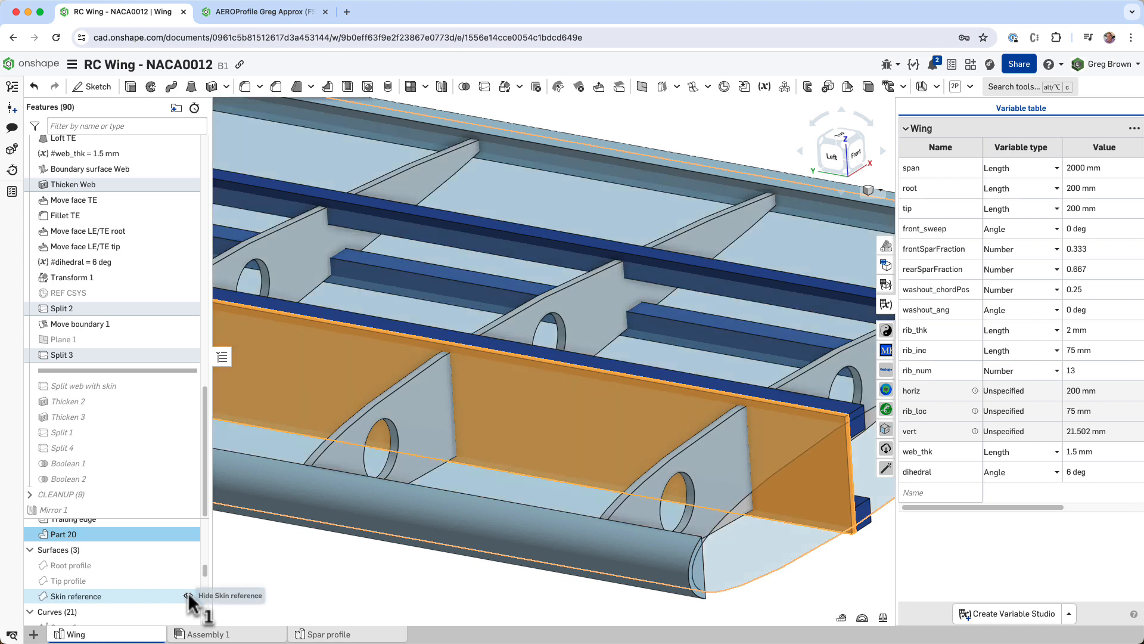
scroll(429, 505, down, 3)
mouse_move(428, 505)
right_down()
mouse_move(442, 485)
mouse_move(406, 487)
mouse_move(439, 497)
mouse_move(431, 505)
right_up()
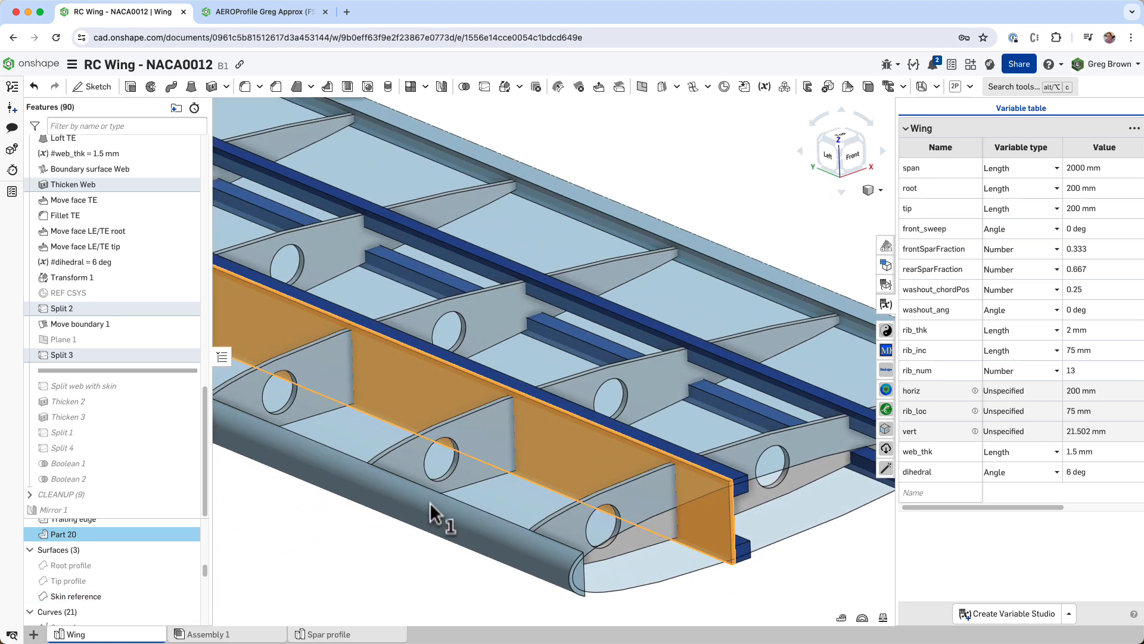
click(281, 553)
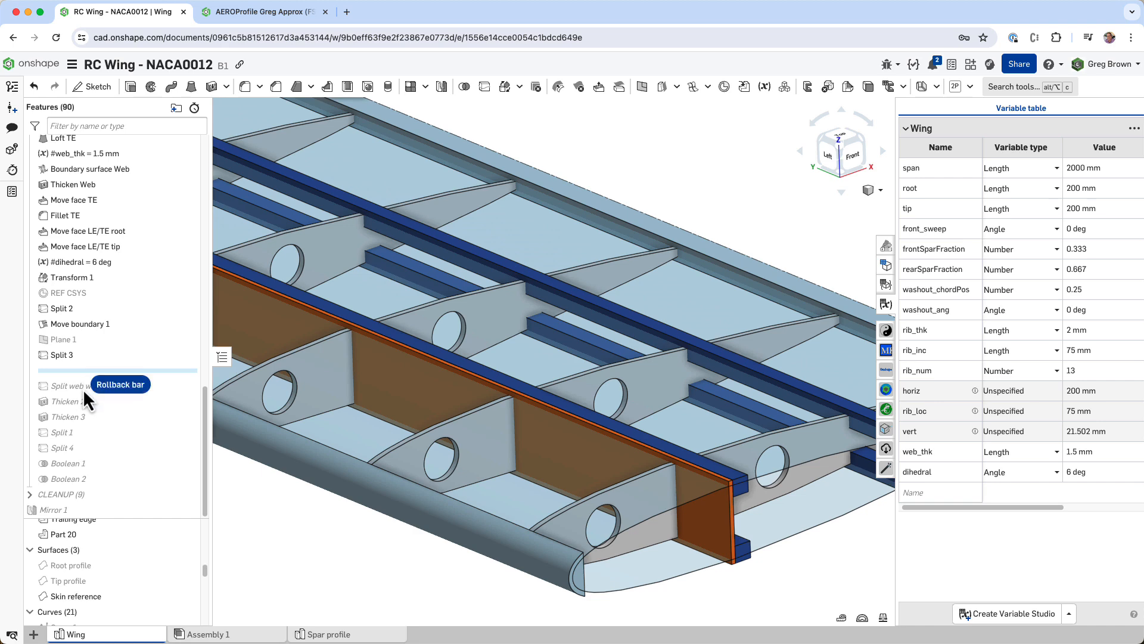
- Roll the feature history forward to just after Split web with skin and examine the web's upper edge against the skin reference
drag(83, 389, 80, 394)
scroll(677, 461, up, 5)
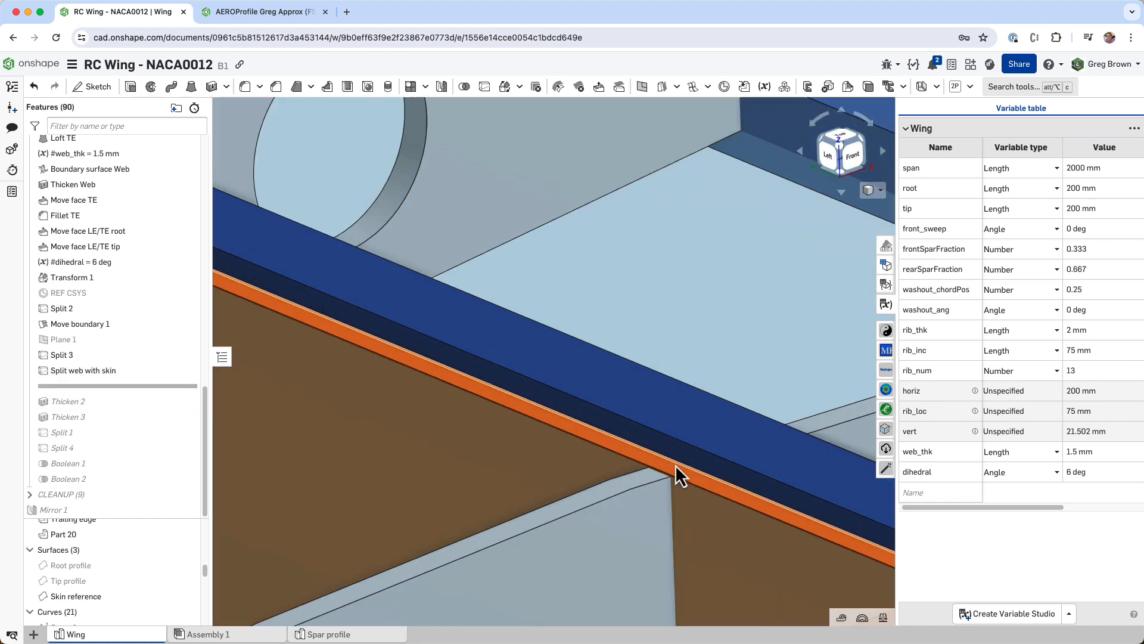
scroll(675, 464, down, 6)
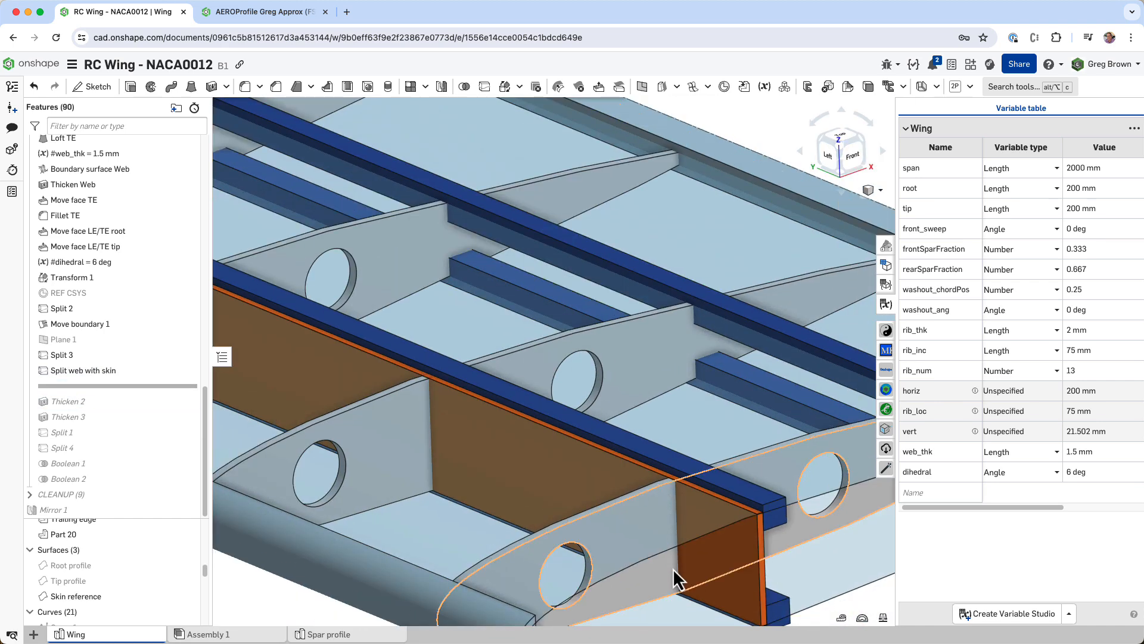
right_drag(673, 568, 655, 530)
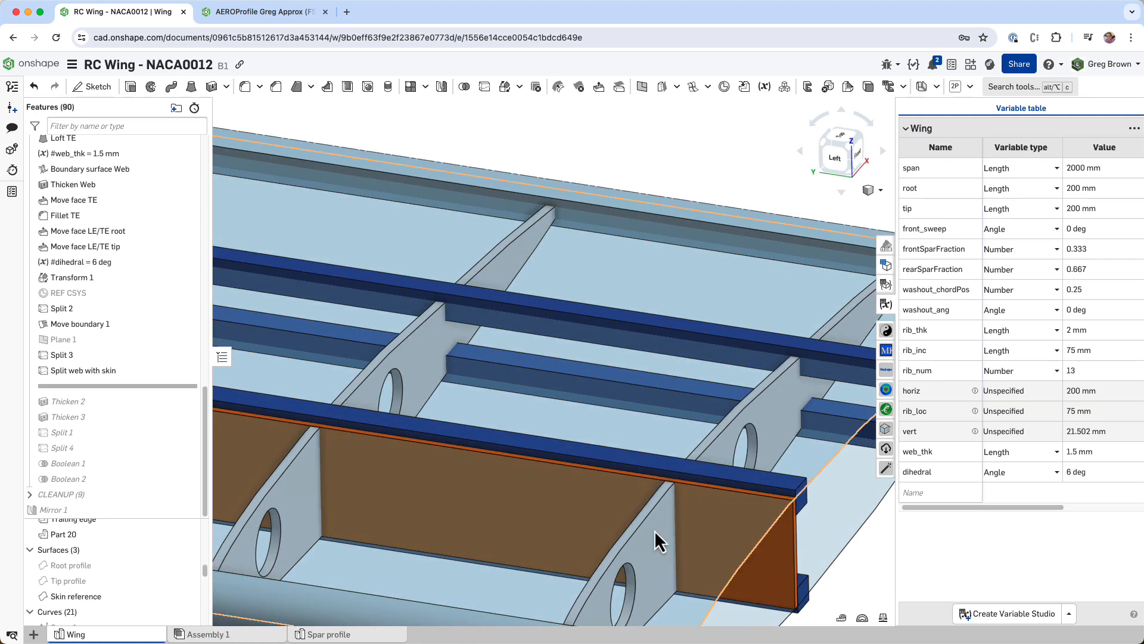
scroll(628, 502, down, 2)
scroll(686, 430, down, 3)
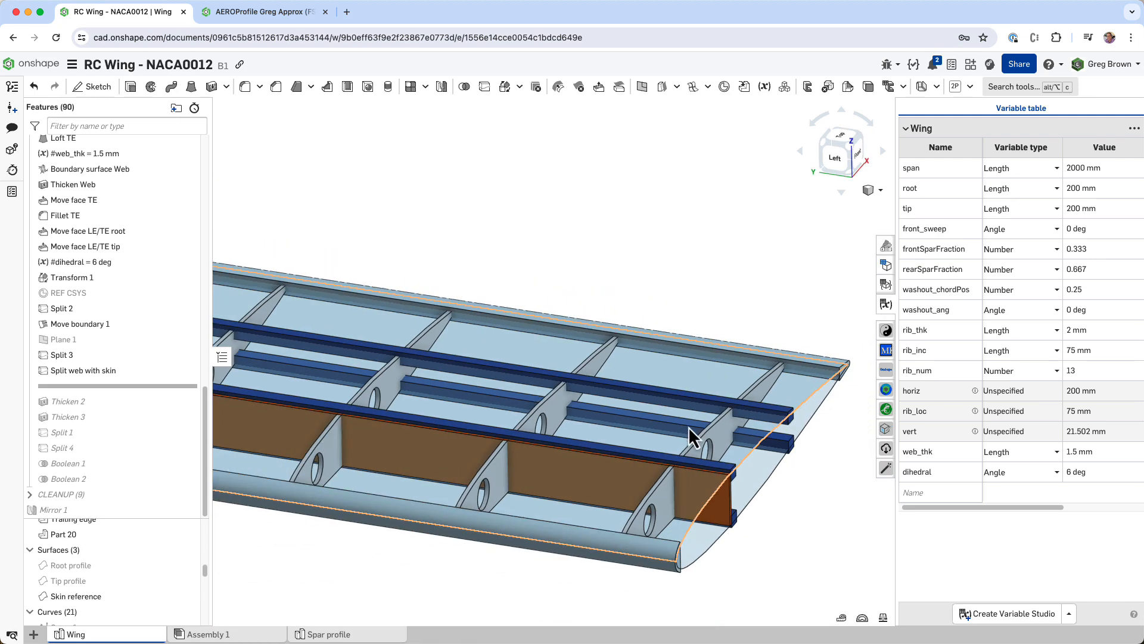
right_drag(665, 429, 661, 485)
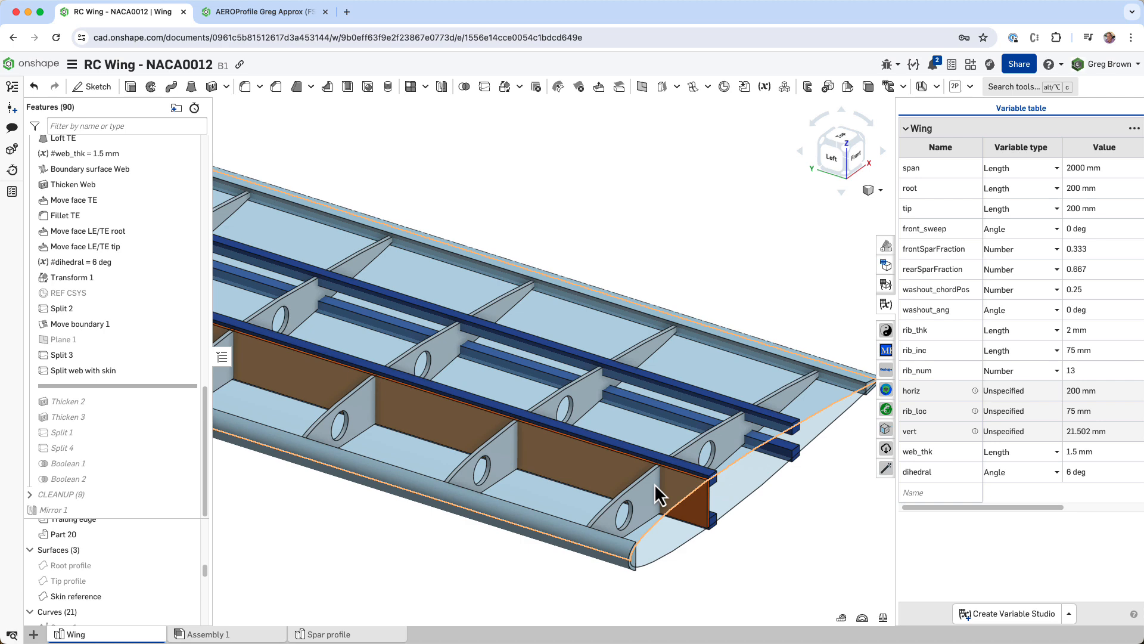
- Roll the feature history forward to just after Thicken 3 and view the thickened skins from the root end
drag(86, 387, 85, 419)
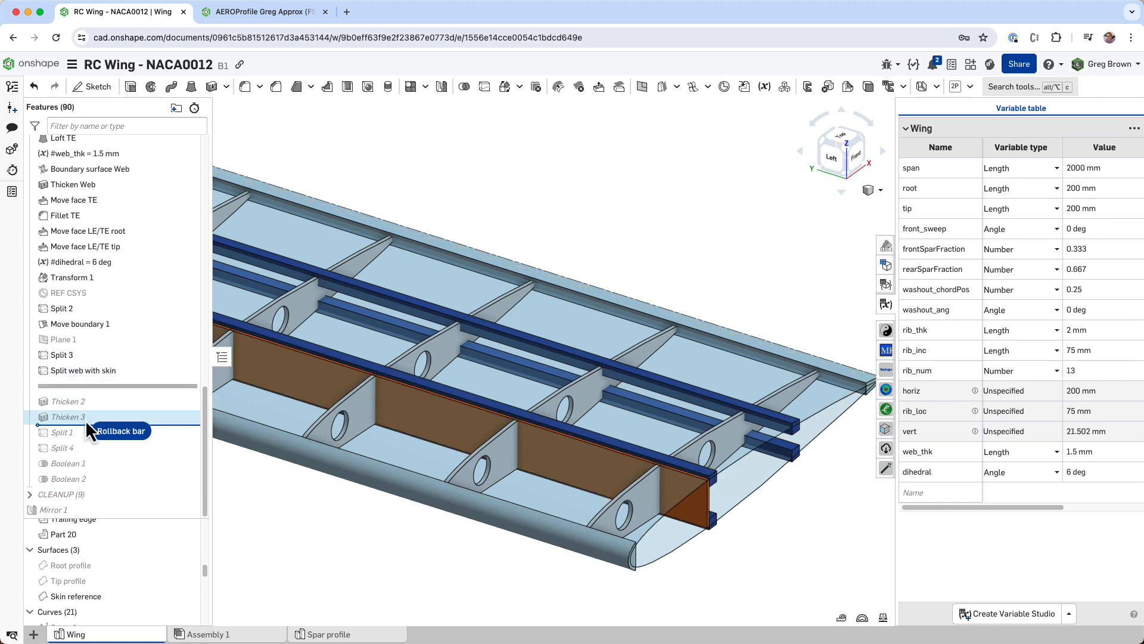
mouse_move(706, 465)
right_down()
mouse_move(663, 447)
mouse_move(684, 471)
right_up()
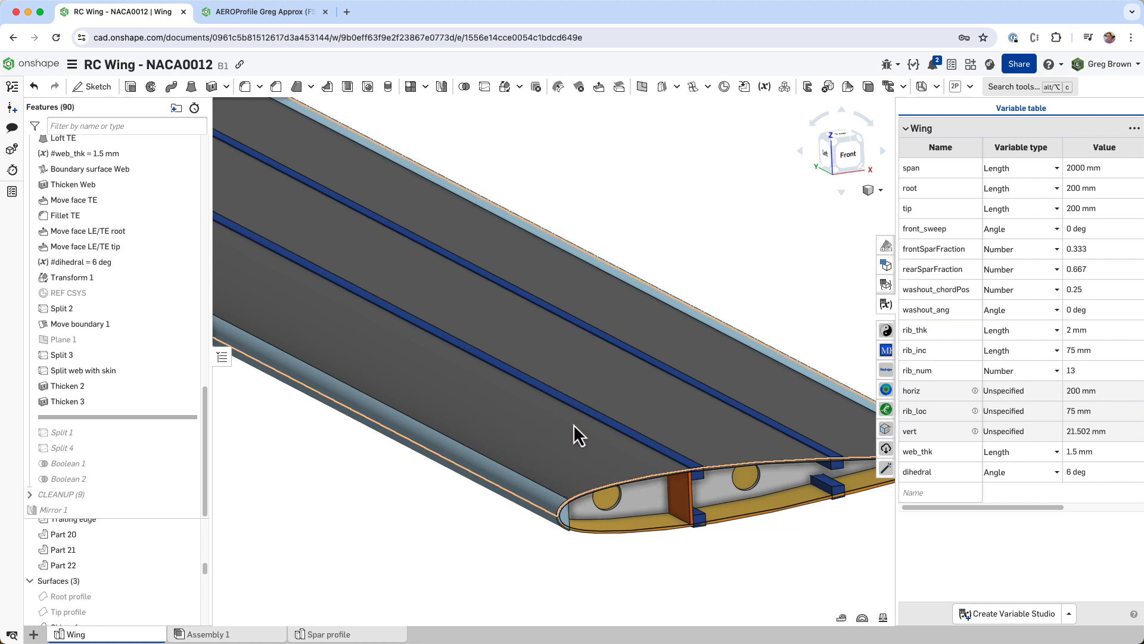
right_drag(573, 424, 558, 443)
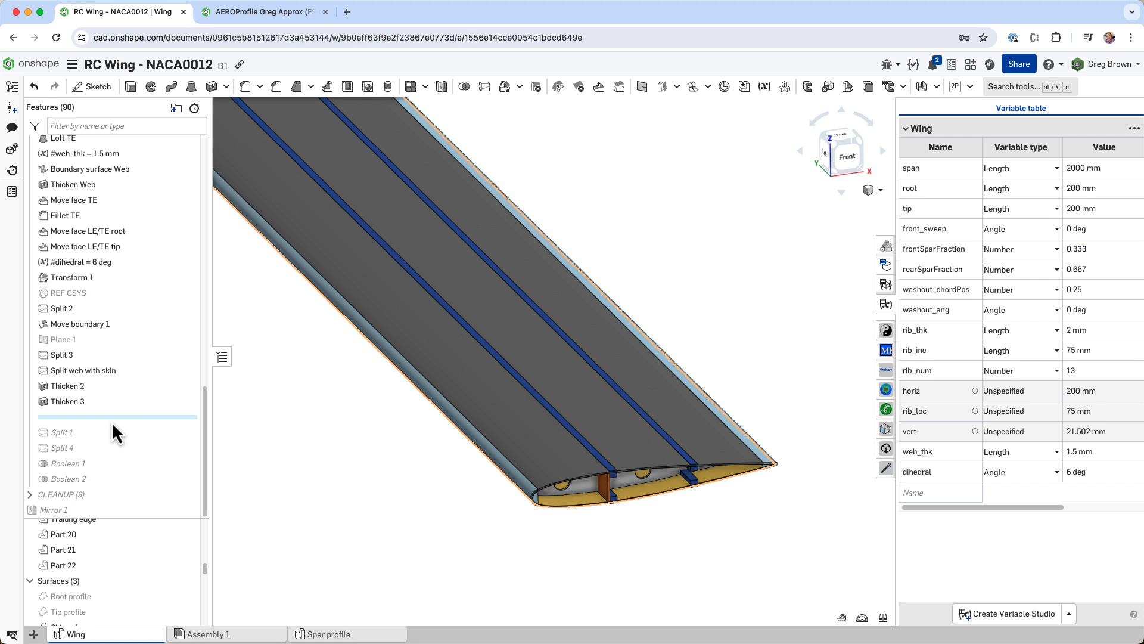
- Roll the feature history forward to just after Split 4 and highlight Part 21 to inspect the upper skin
drag(110, 419, 105, 456)
scroll(520, 517, down, 3)
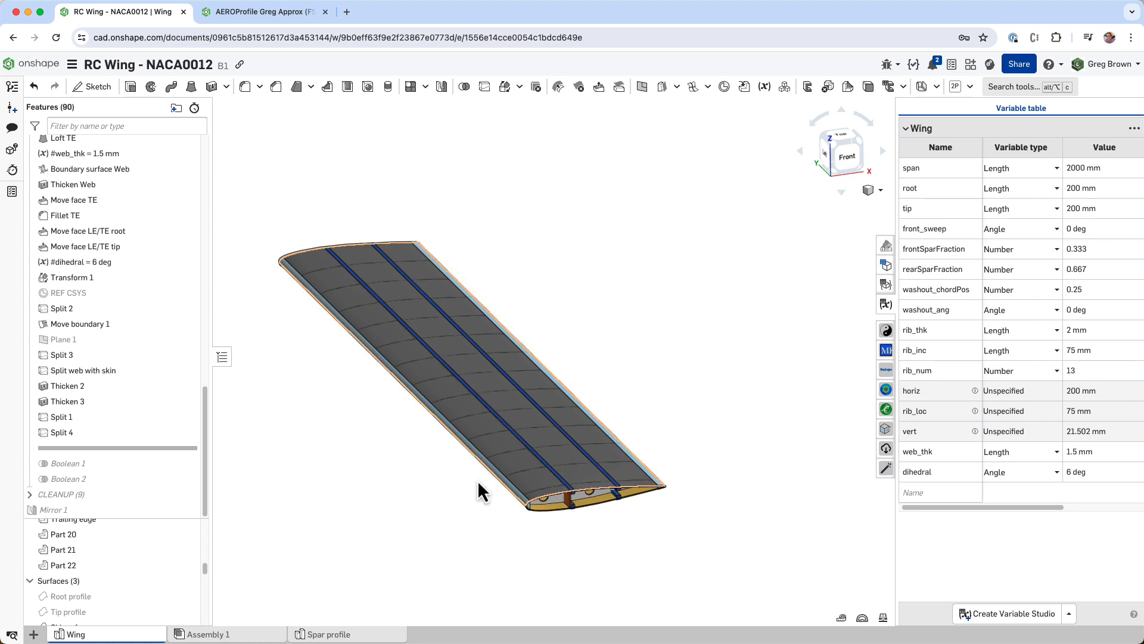
click(104, 551)
scroll(438, 491, up, 1)
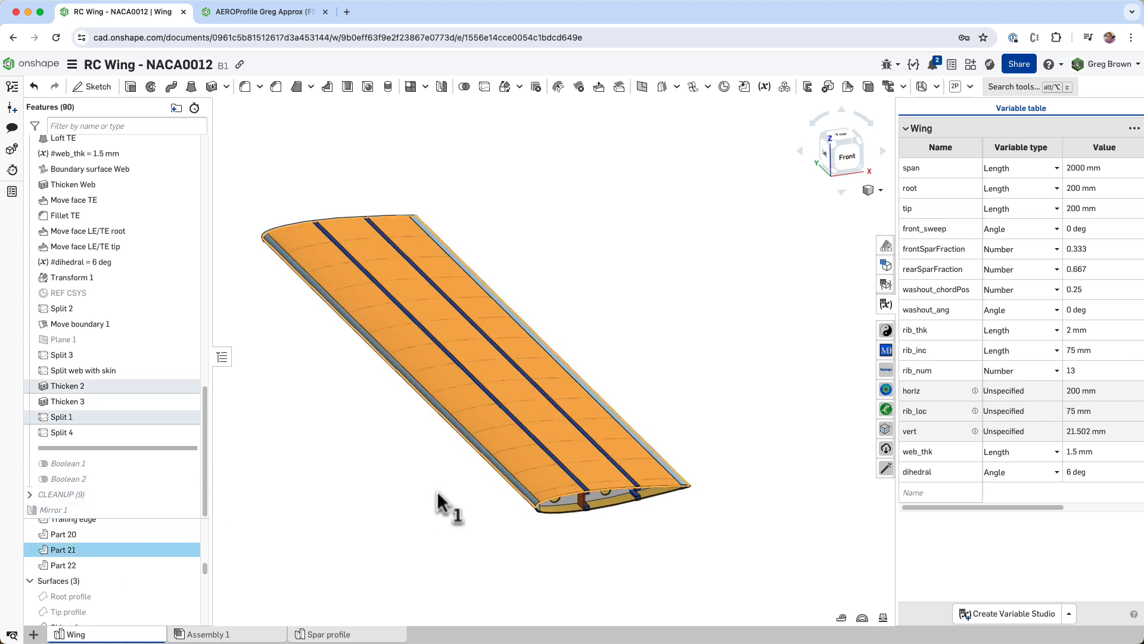
scroll(598, 491, up, 2)
click(321, 470)
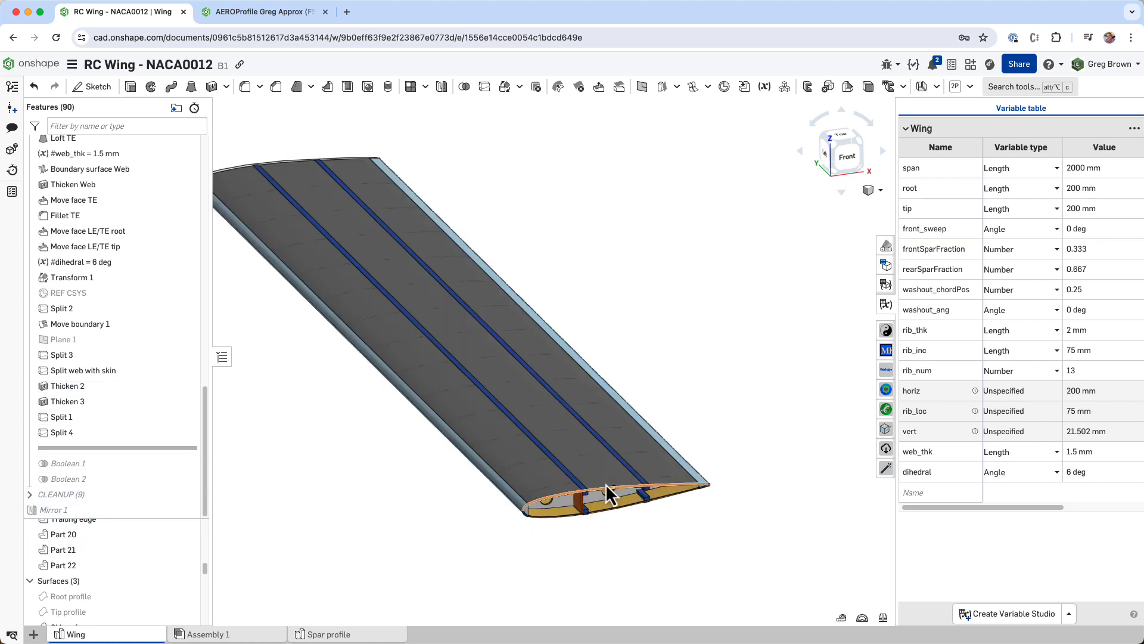
scroll(586, 487, up, 3)
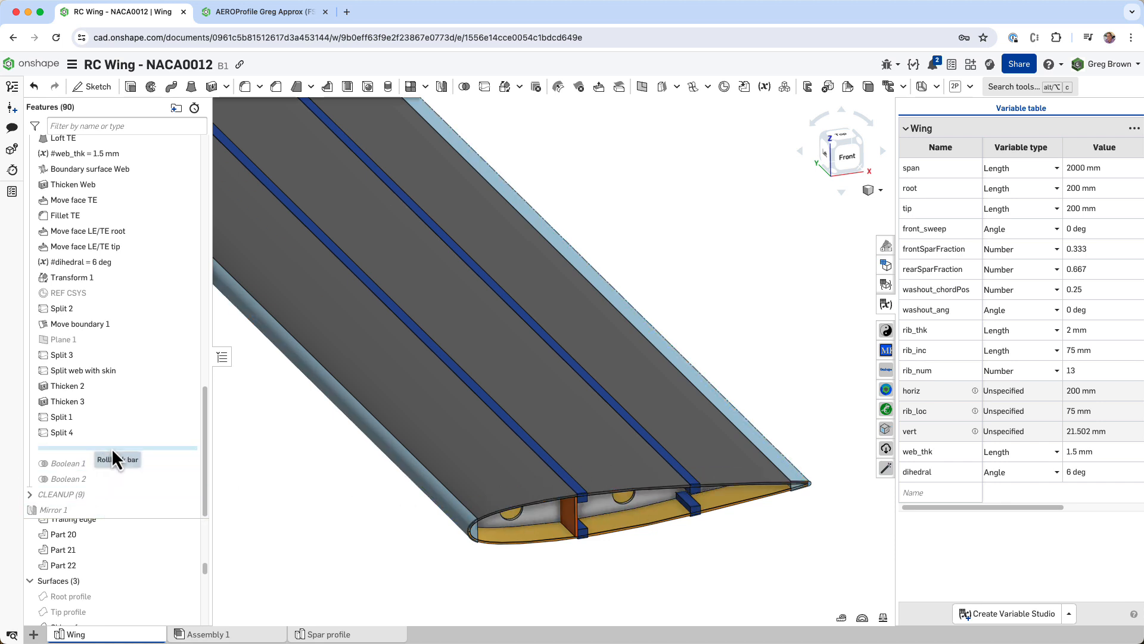
- Roll the feature history forward to just after Boolean 2, highlight skin Parts 21, 22 and 23 together, and clear the selection
drag(111, 447, 108, 480)
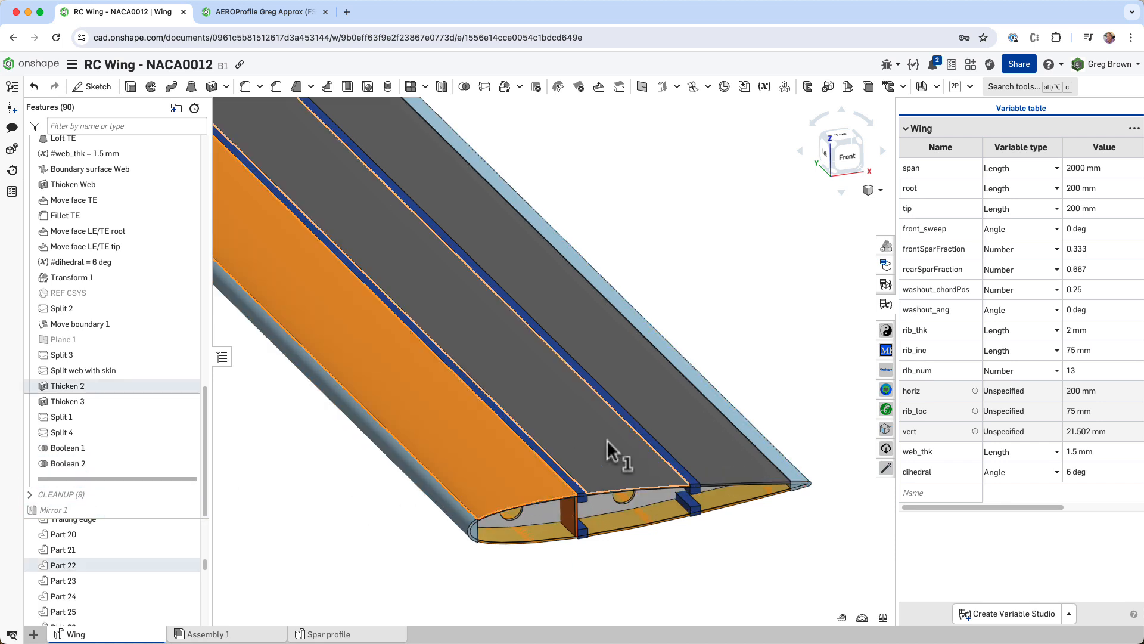
click(83, 564)
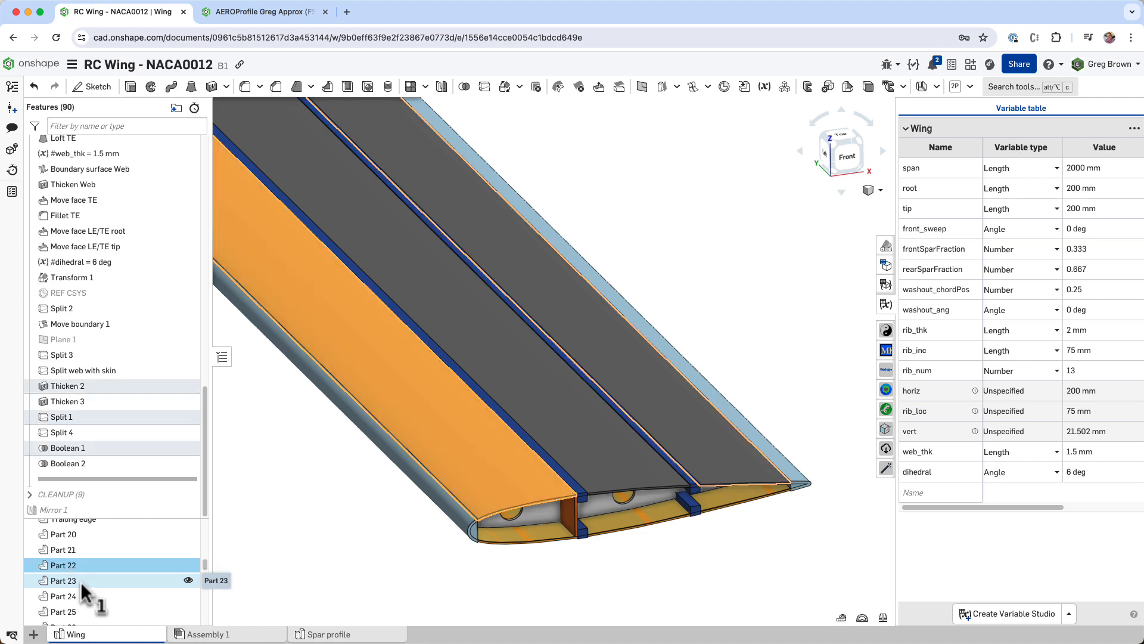
click(82, 581)
click(85, 550)
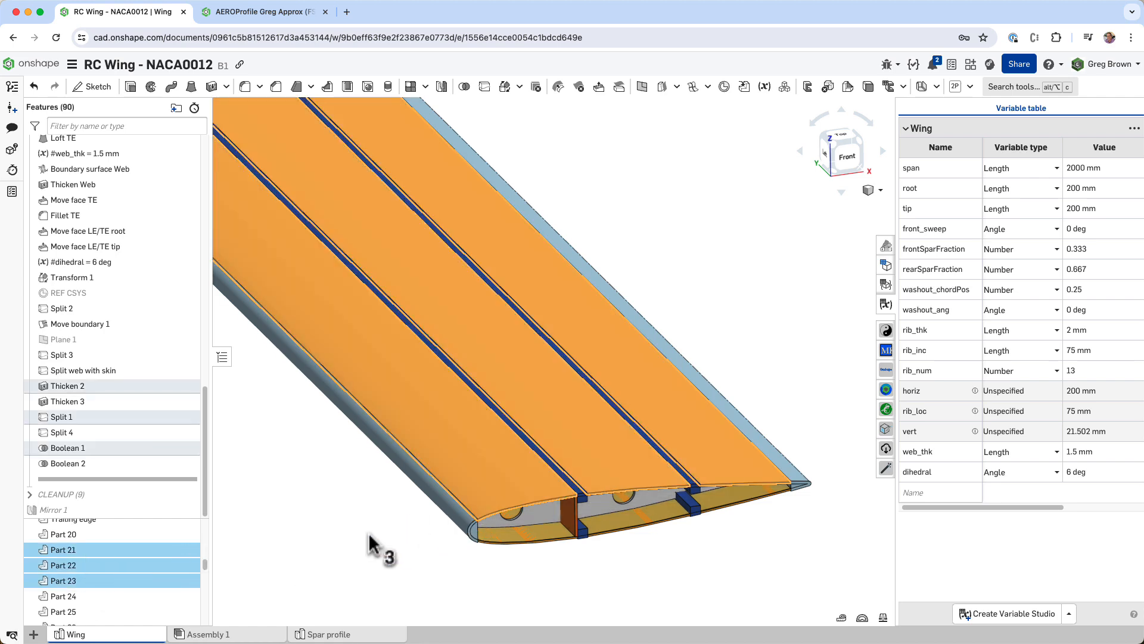
key(space)
right_drag(368, 534, 418, 548)
scroll(161, 586, down, 2)
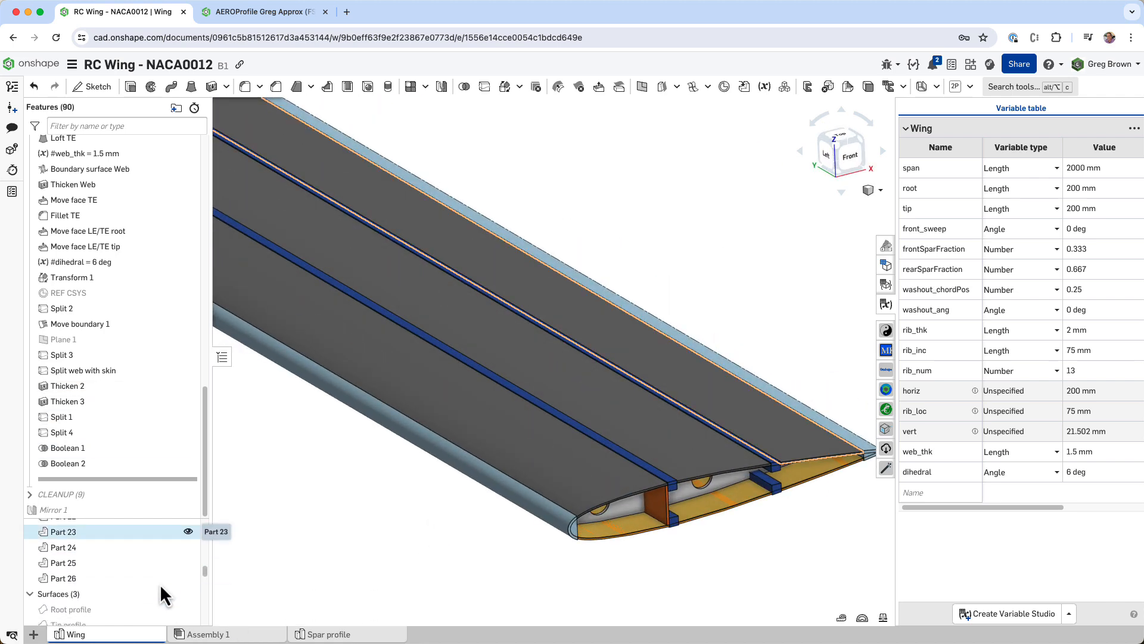
scroll(173, 602, down, 1)
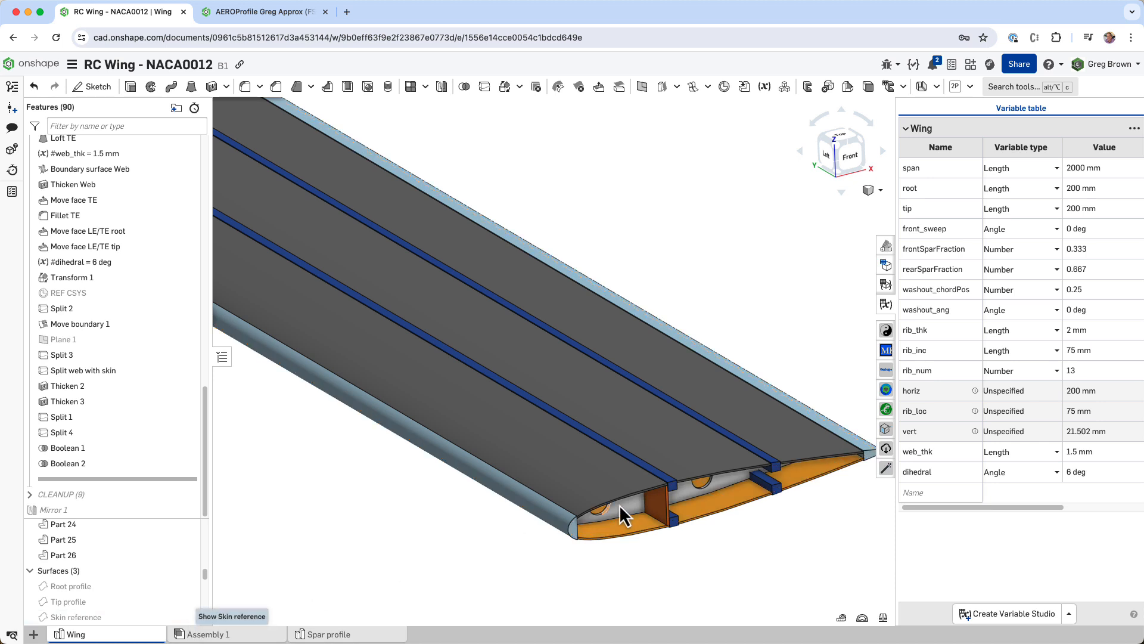
- Collapse the LE/TE/WEB/SKINS, RIBS and SPARS folders in the feature list and expand the CLEANUP folder
scroll(624, 502, down, 3)
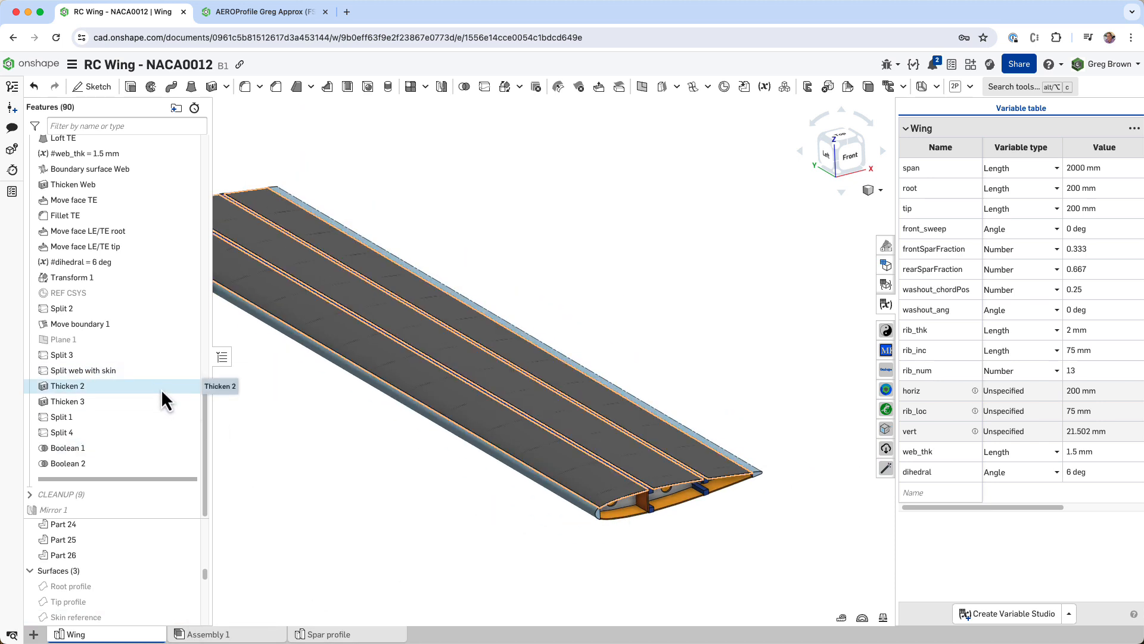
scroll(81, 253, up, 1)
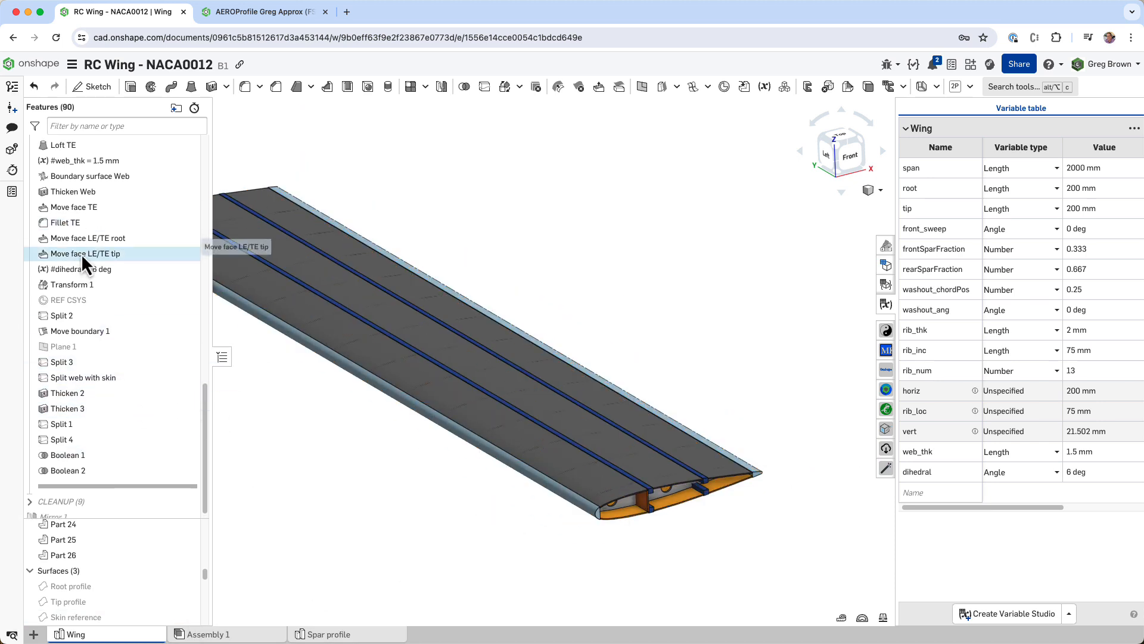
scroll(81, 254, up, 5)
click(30, 243)
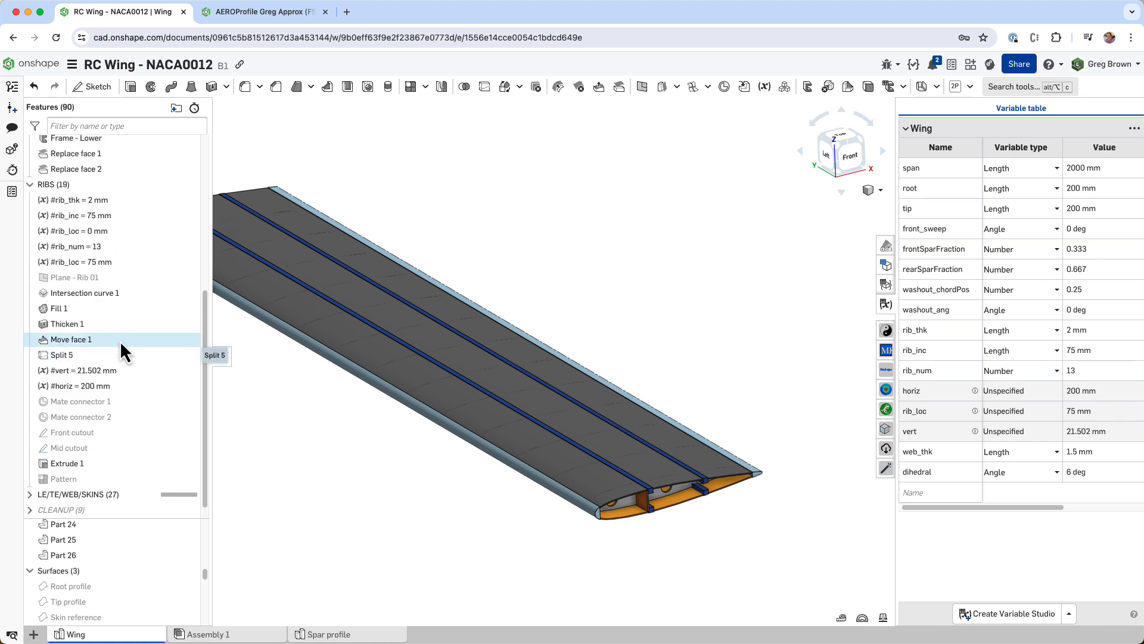
click(30, 184)
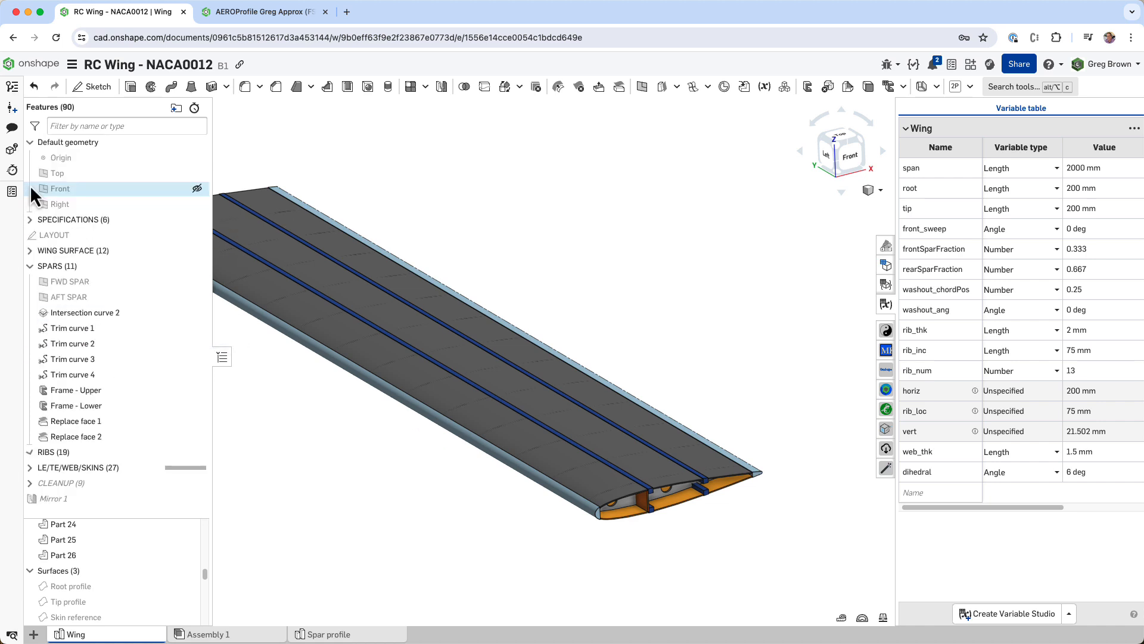
click(30, 267)
click(29, 313)
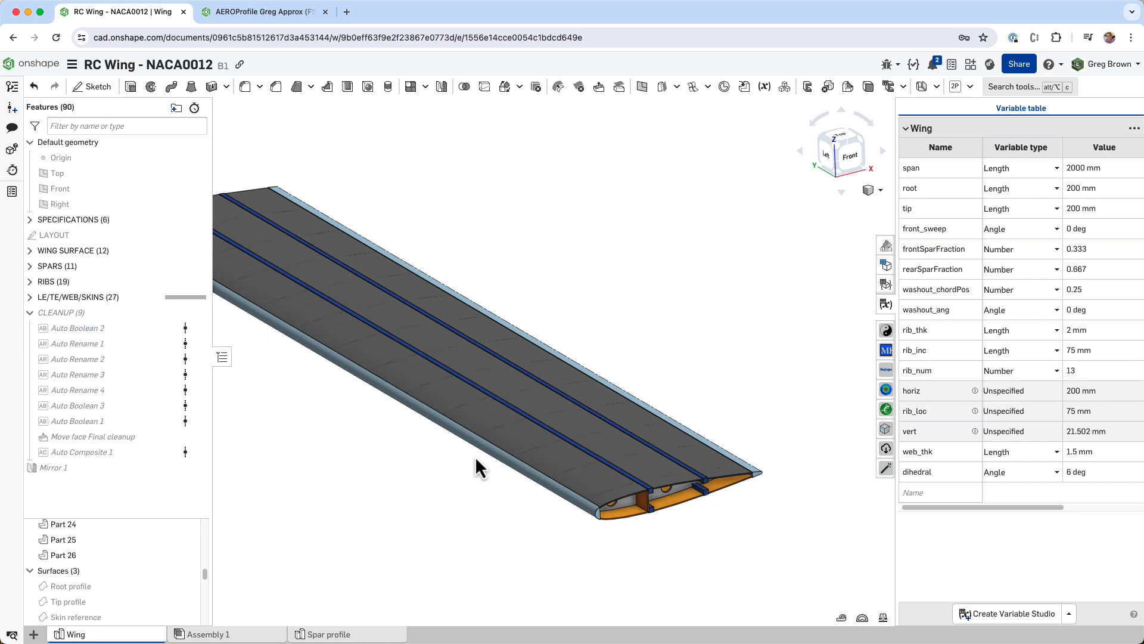
- Make the upper and lower wing skins transparent to expose the ribs, spars and web
scroll(677, 524, up, 5)
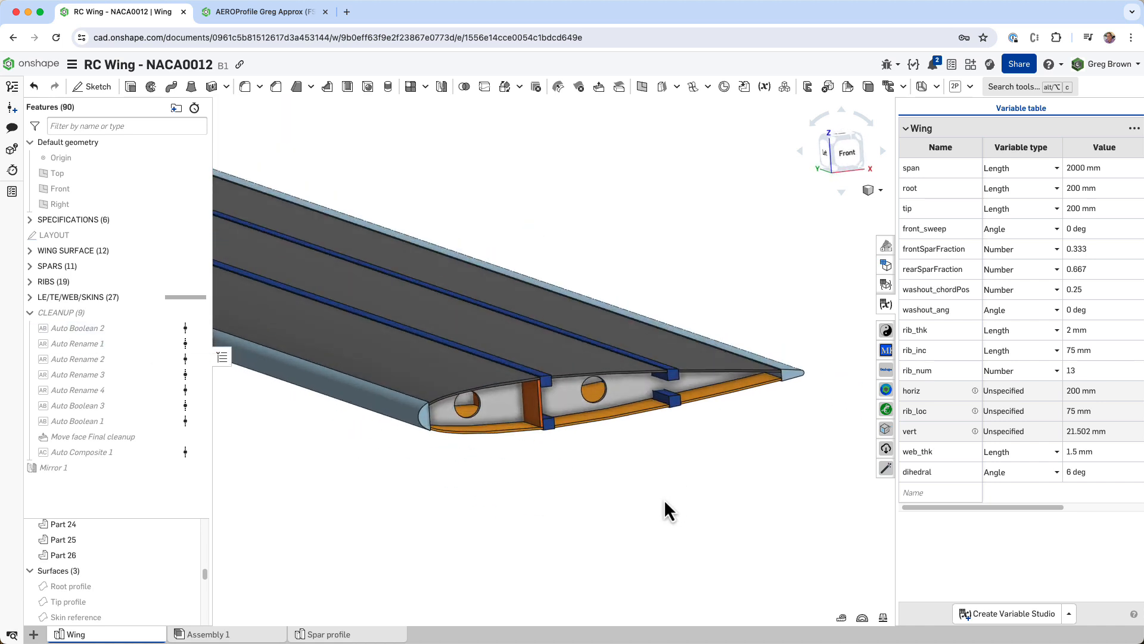
scroll(665, 499, down, 3)
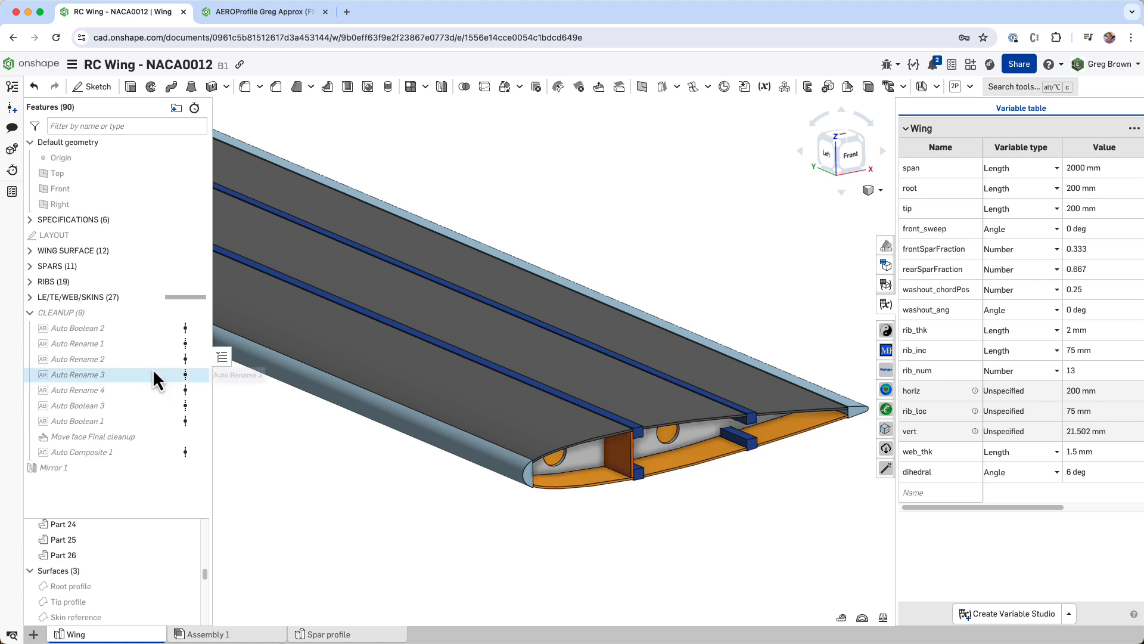
click(518, 440)
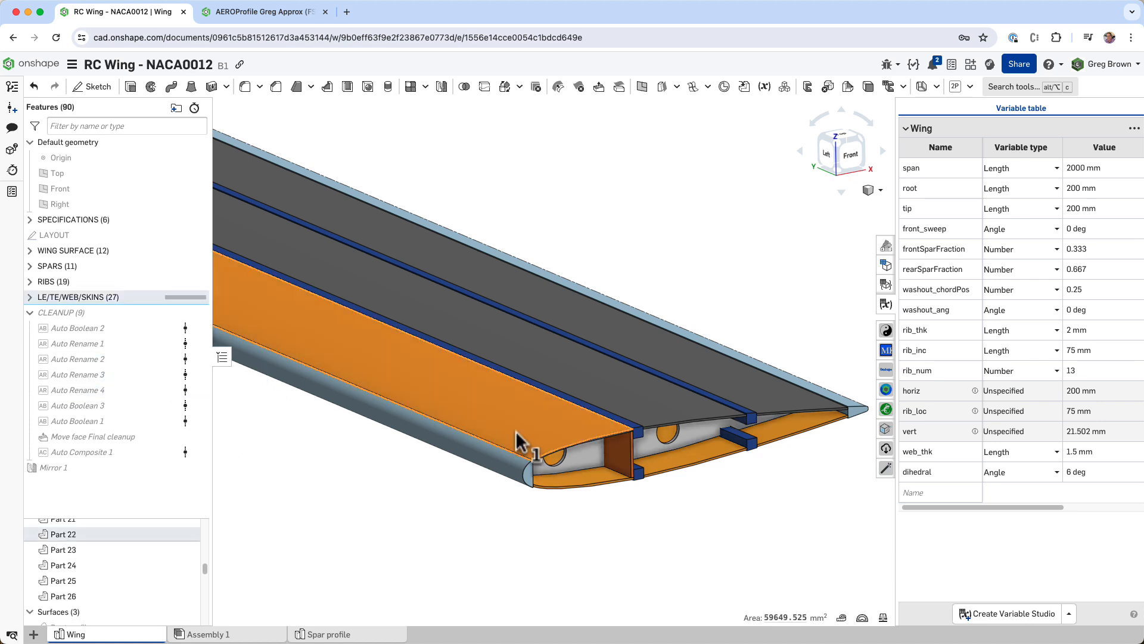
key(t)
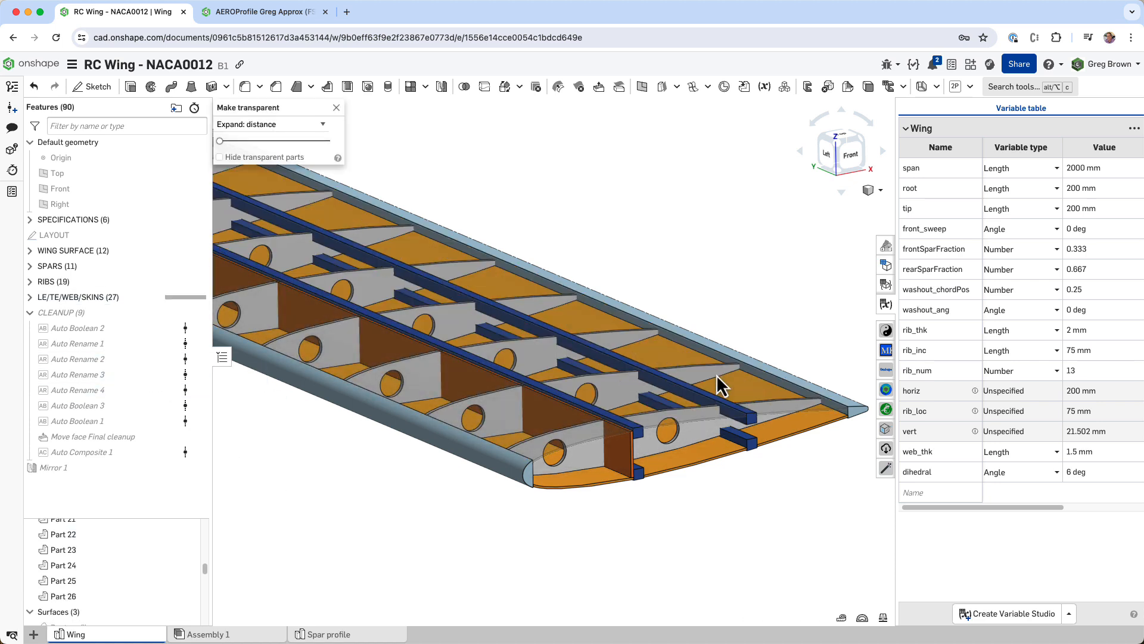
click(614, 478)
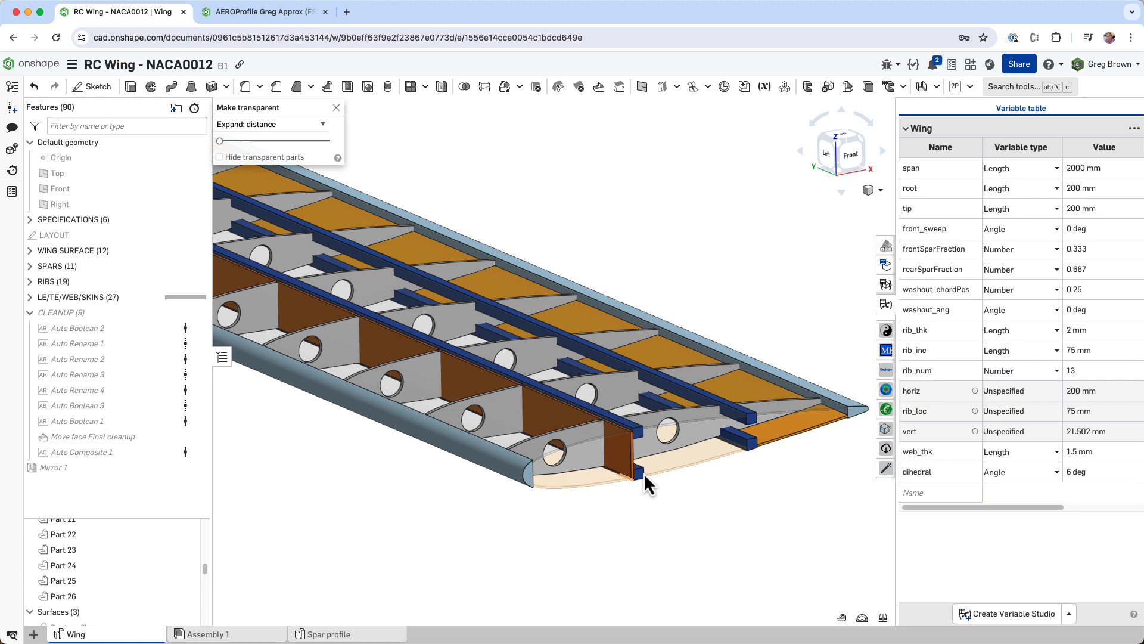
click(785, 428)
right_drag(649, 477, 640, 408)
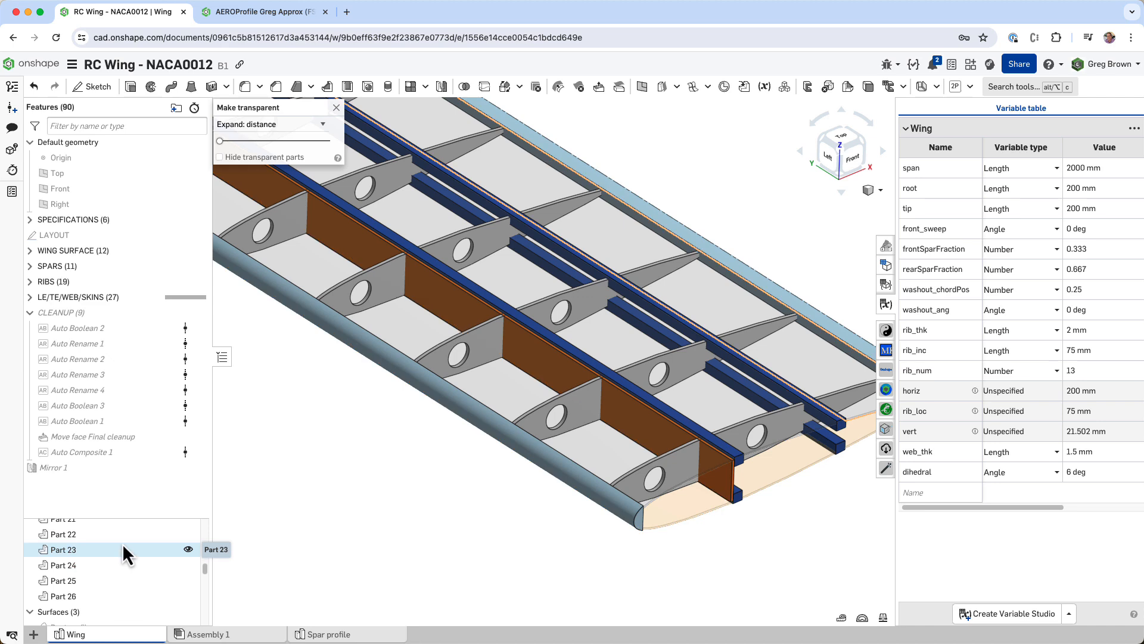
- Highlight Part 20 to inspect the spanwise web, and clear the selection
scroll(124, 544, up, 1)
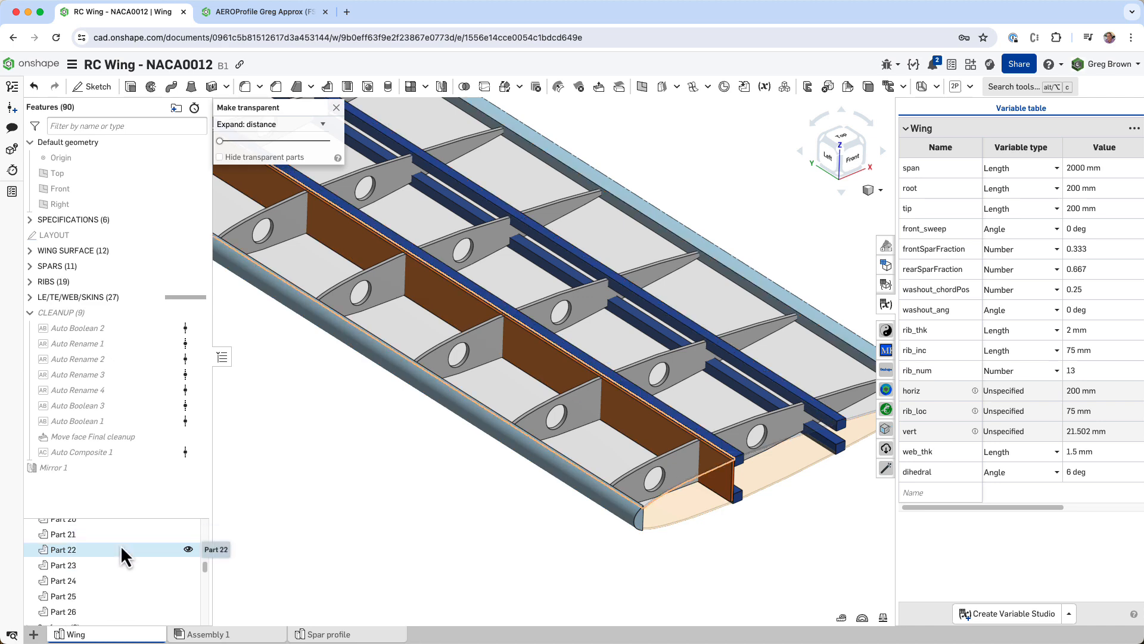
scroll(121, 547, up, 1)
click(117, 528)
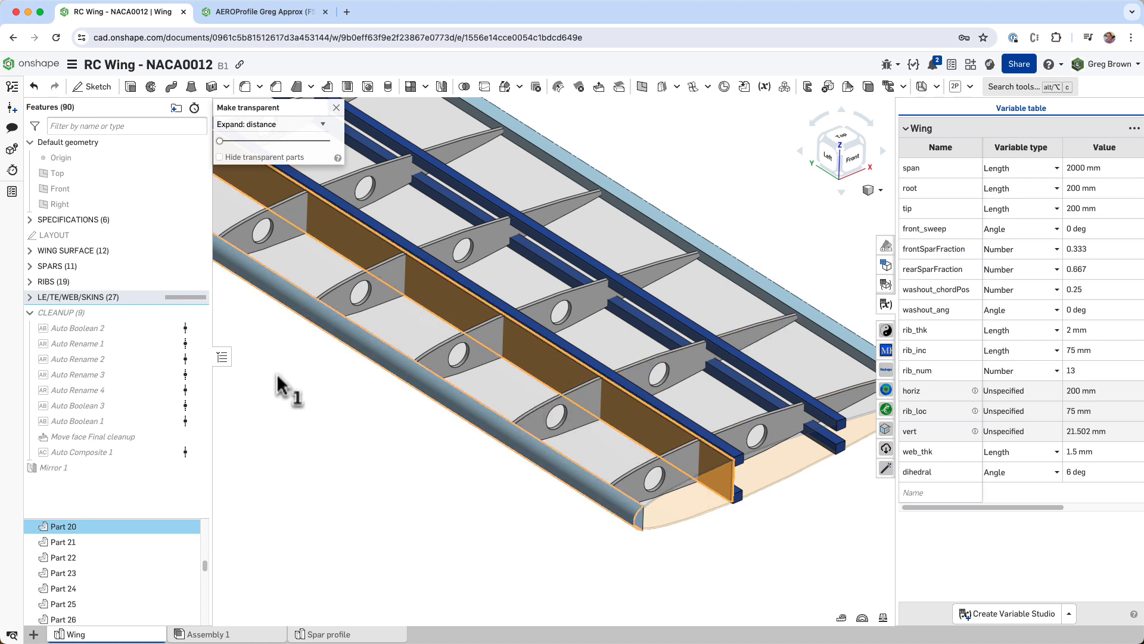
click(251, 367)
- Roll the feature history forward to just after Auto Boolean 2 and highlight Parts 37, 38 and 39 to inspect the web segments between ribs
right_click(89, 329)
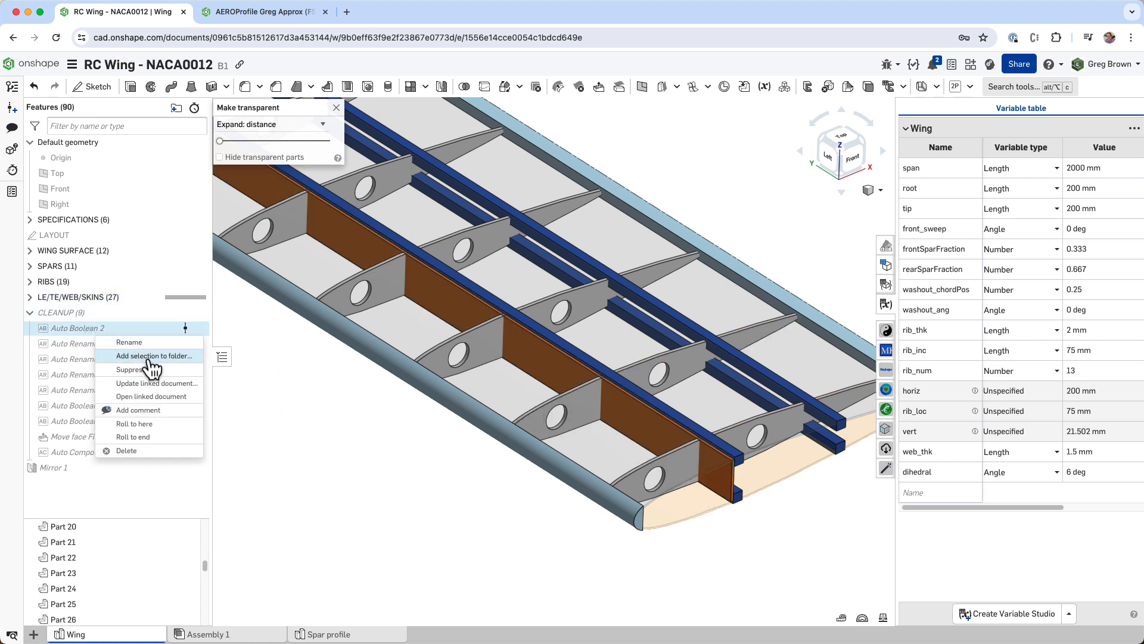
click(158, 424)
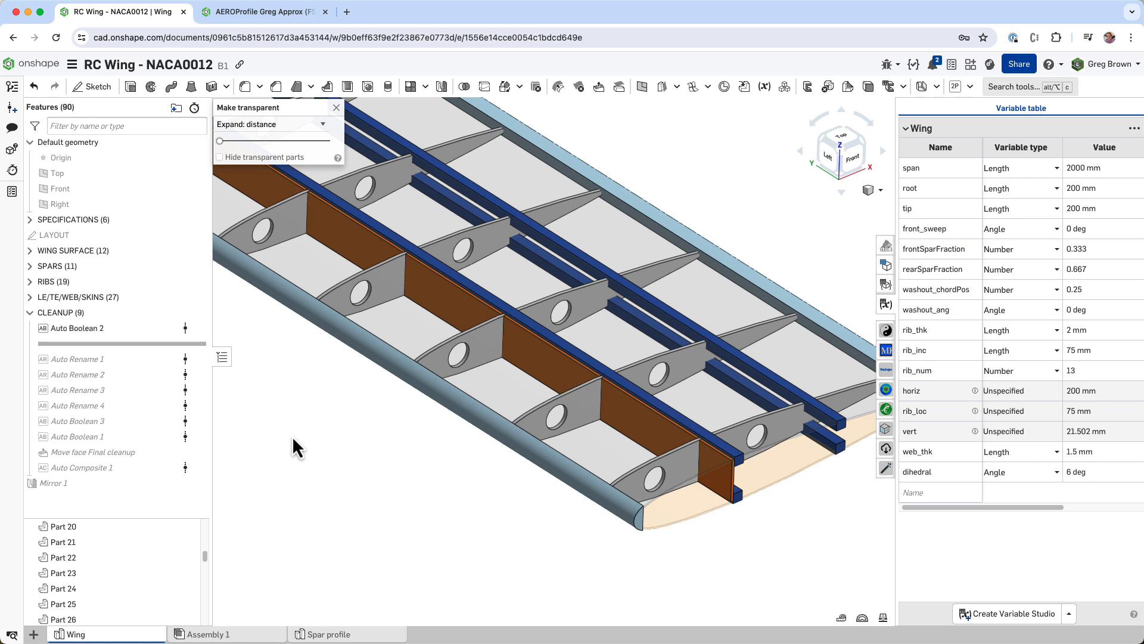
scroll(88, 554, down, 5)
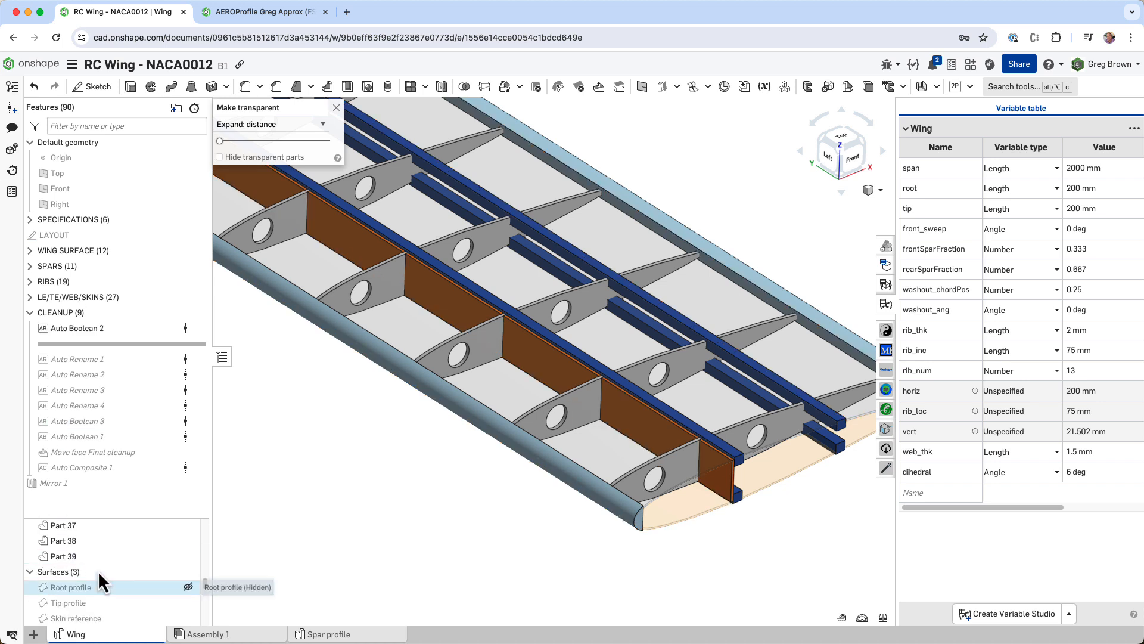
click(89, 557)
shift+click(90, 543)
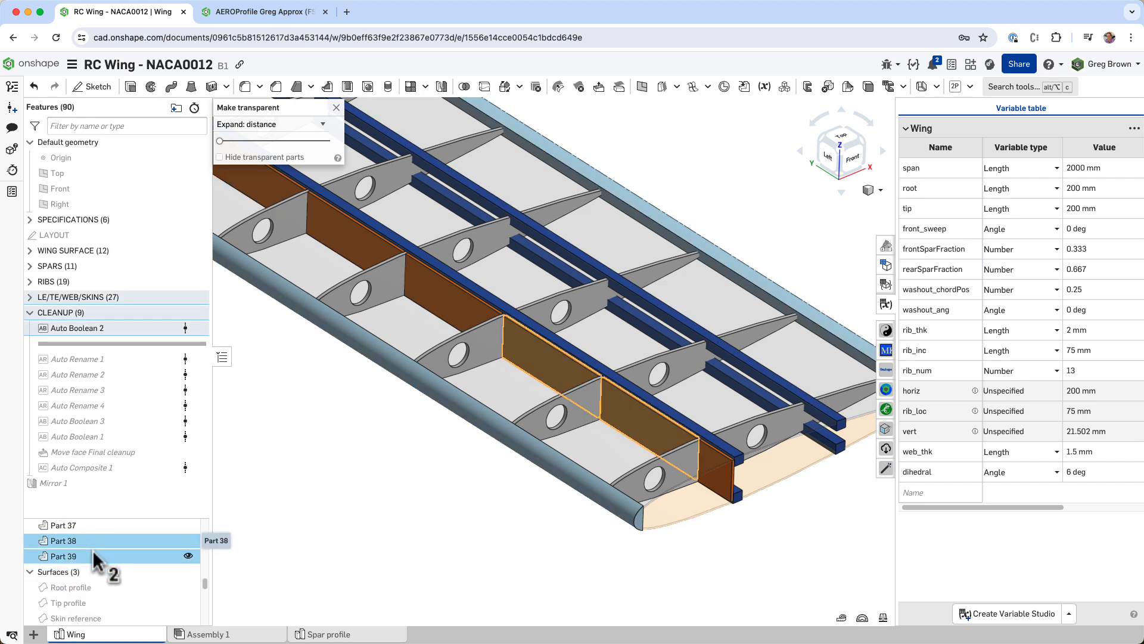
scroll(91, 550, up, 1)
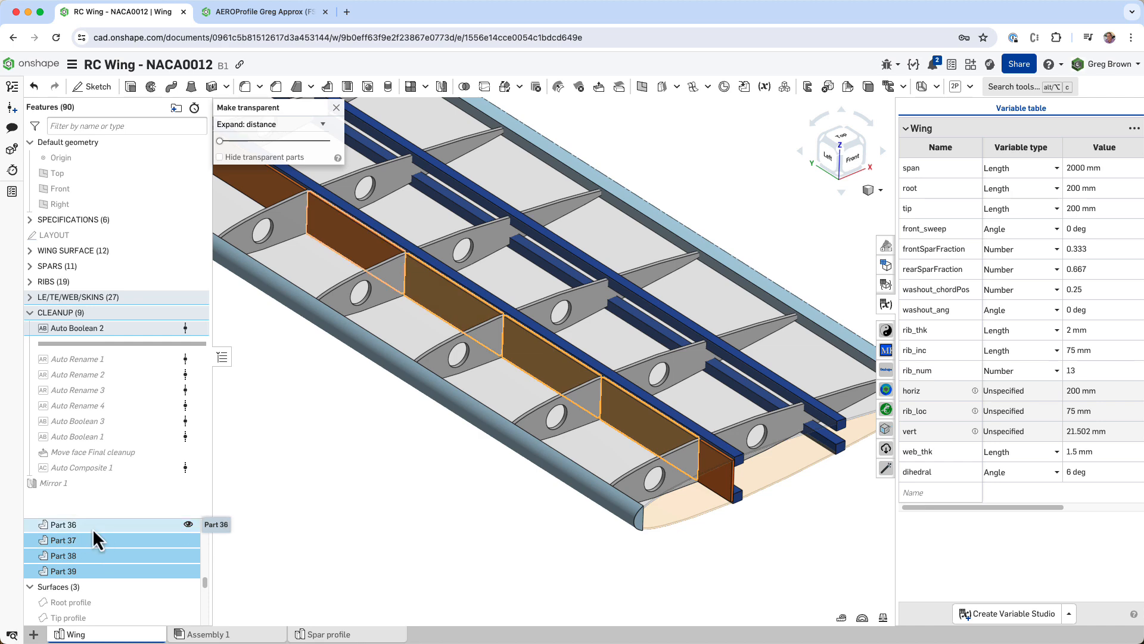
click(352, 422)
mouse_move(506, 340)
right_down()
mouse_move(560, 357)
mouse_move(515, 345)
mouse_move(508, 329)
right_up()
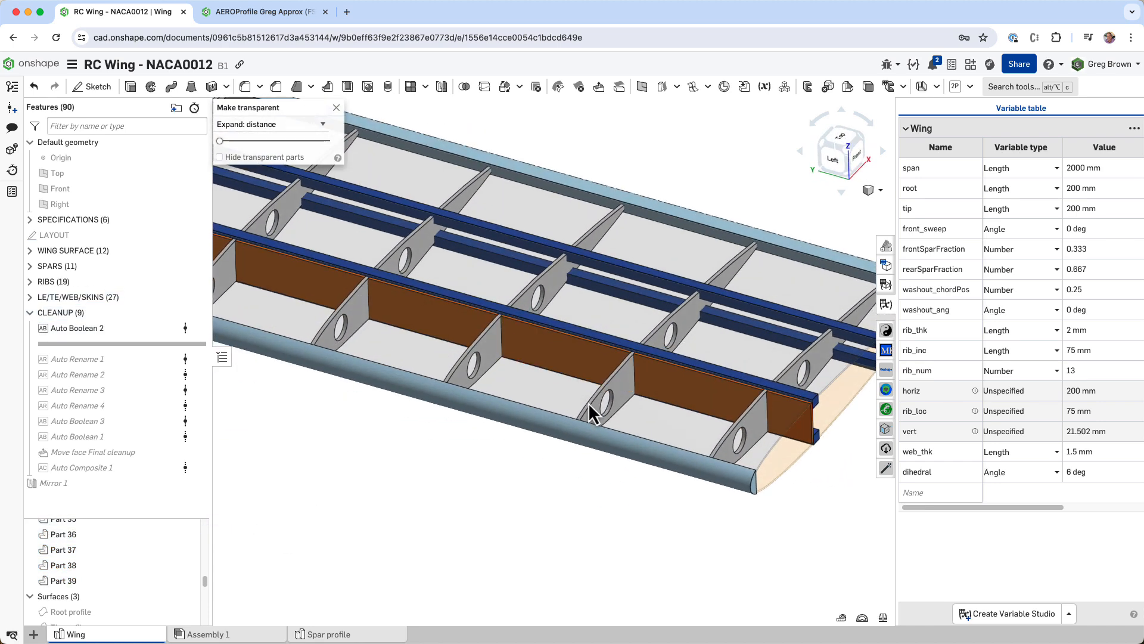
- End the transparent display and hide the front and middle upper skins
scroll(595, 404, down, 3)
click(338, 108)
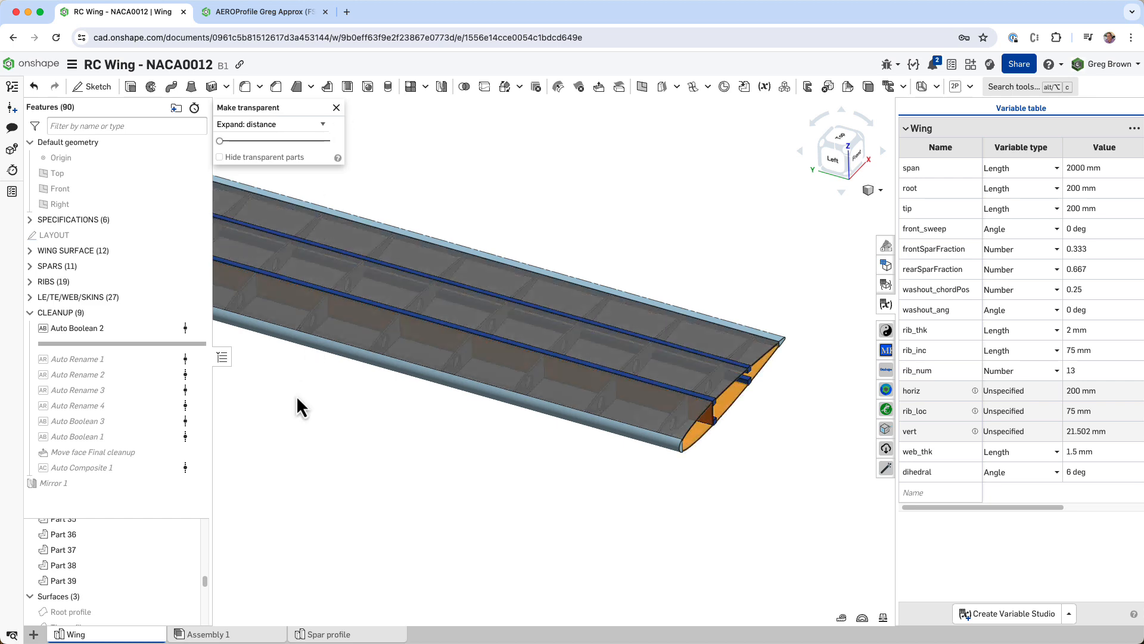
click(623, 396)
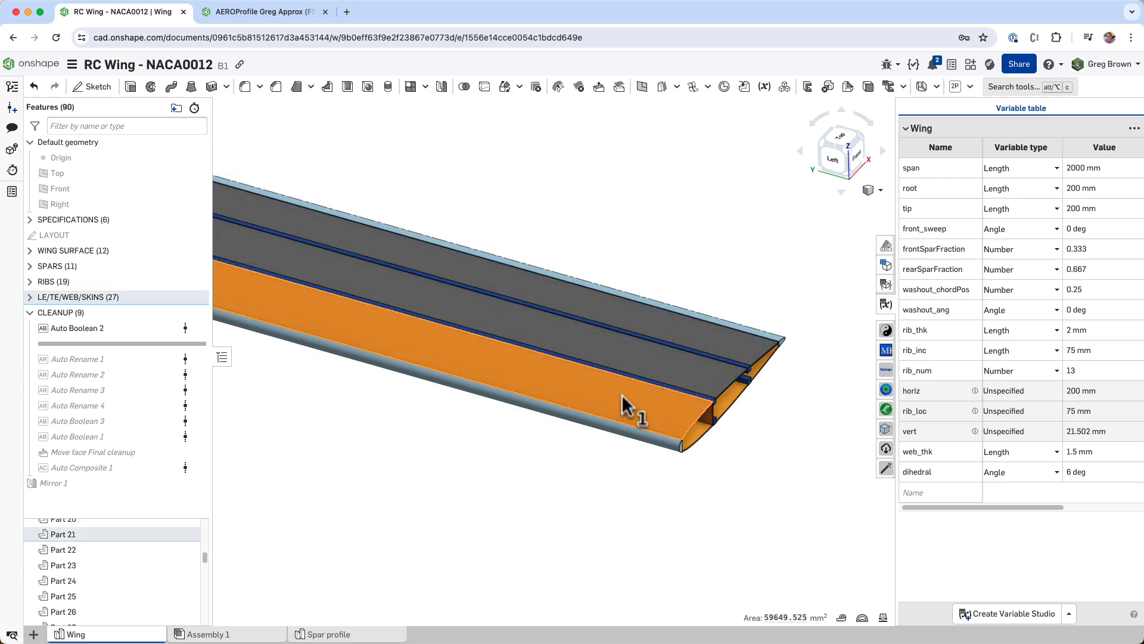
key(y)
key(y)
right_drag(507, 418, 502, 428)
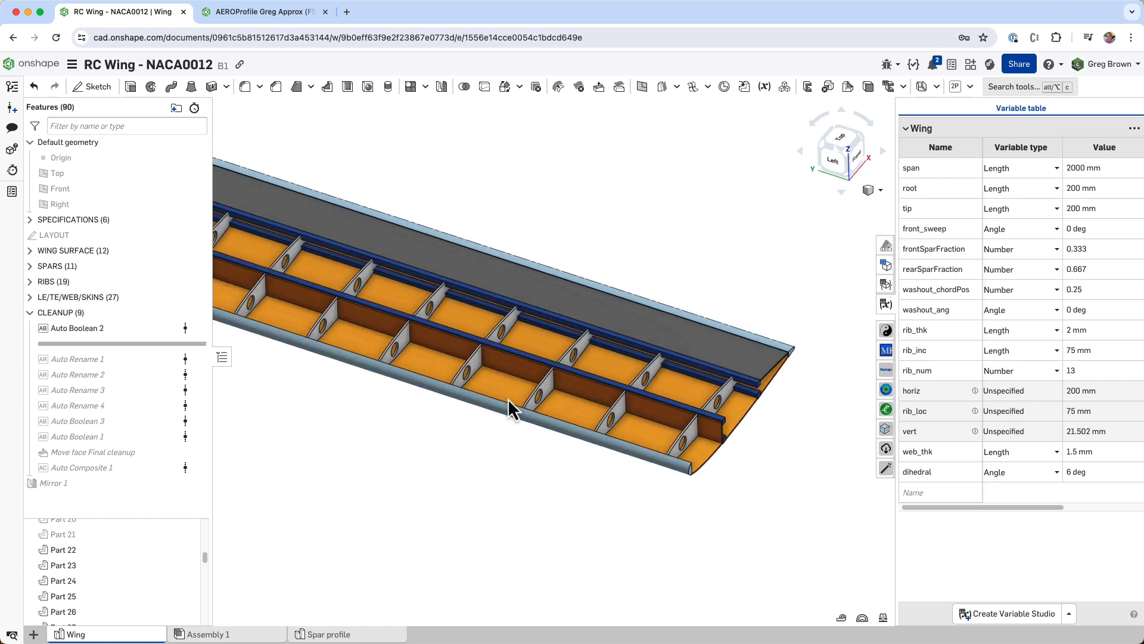
- Enlarge the parts list and roll the feature history forward to just after Auto Rename 1 to review the rib names
drag(113, 516, 157, 386)
drag(205, 503, 195, 478)
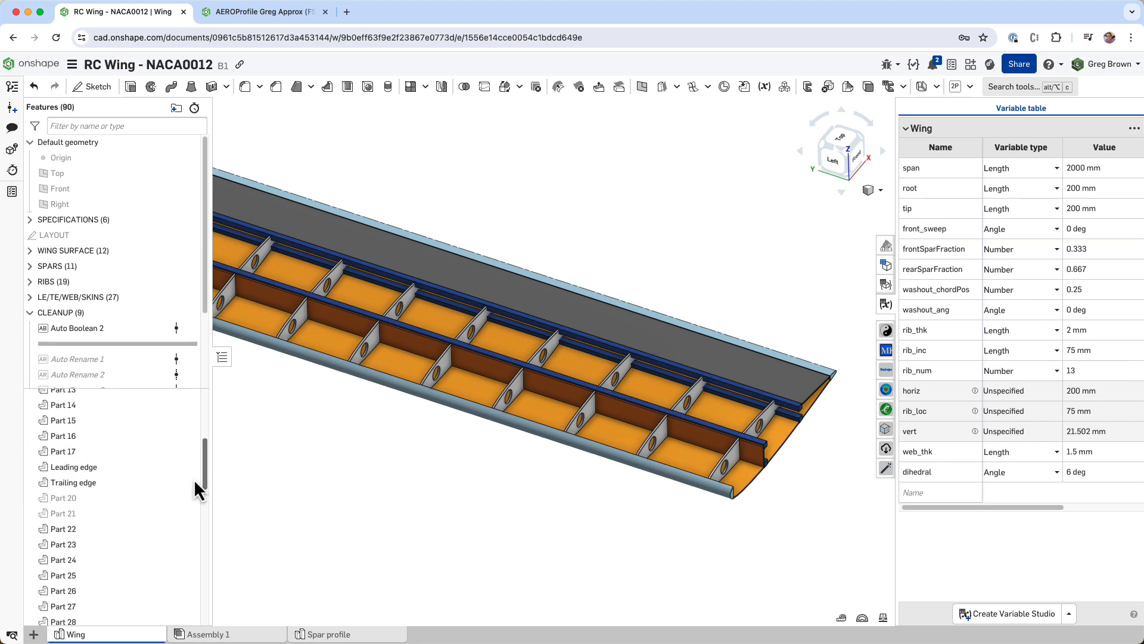
drag(121, 344, 120, 373)
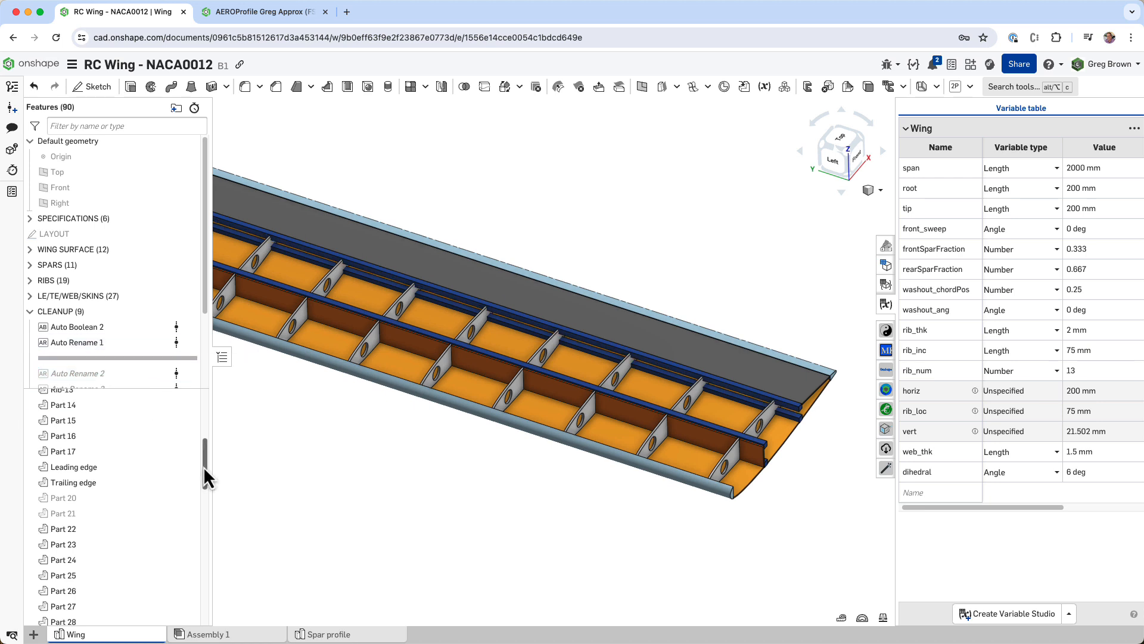
drag(204, 465, 197, 420)
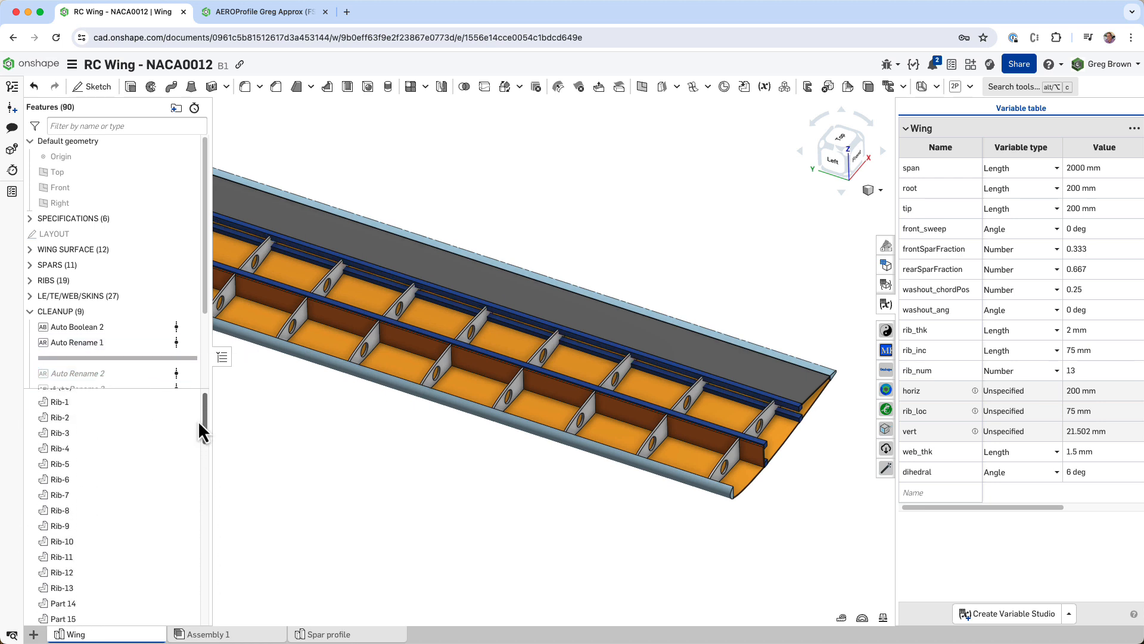
- Roll the feature history forward past Auto Rename 2 and Auto Rename 3, reviewing the spar and skin names in the parts list
drag(138, 361, 144, 380)
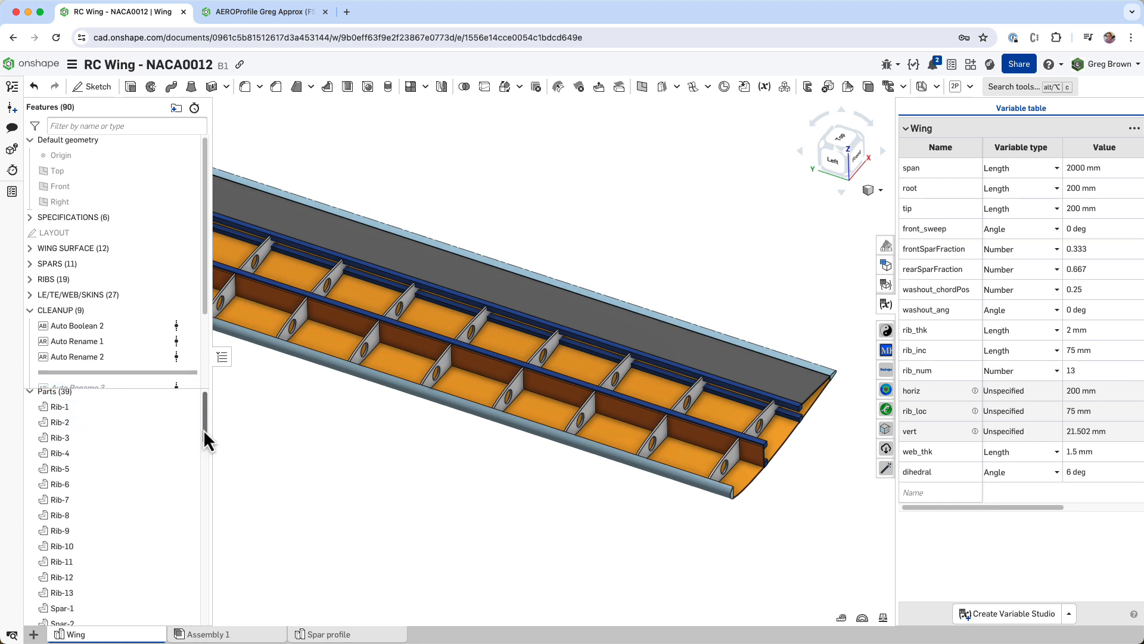
mouse_move(208, 433)
mouse_down()
mouse_move(215, 524)
mouse_move(205, 446)
mouse_up()
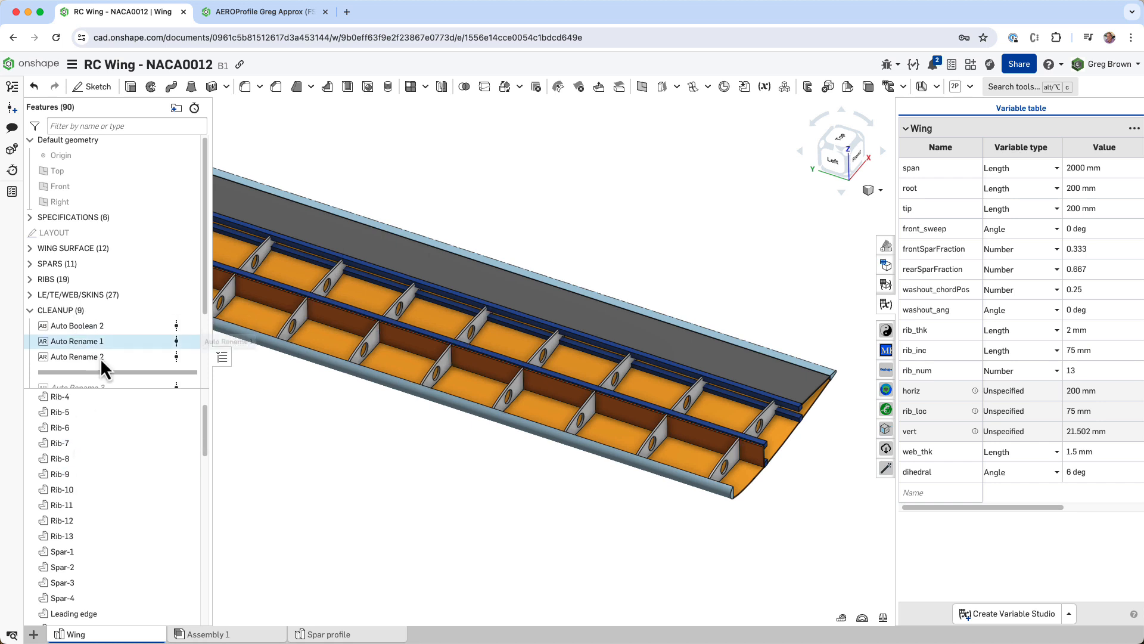
scroll(116, 321, down, 1)
drag(117, 337, 113, 358)
drag(203, 447, 204, 492)
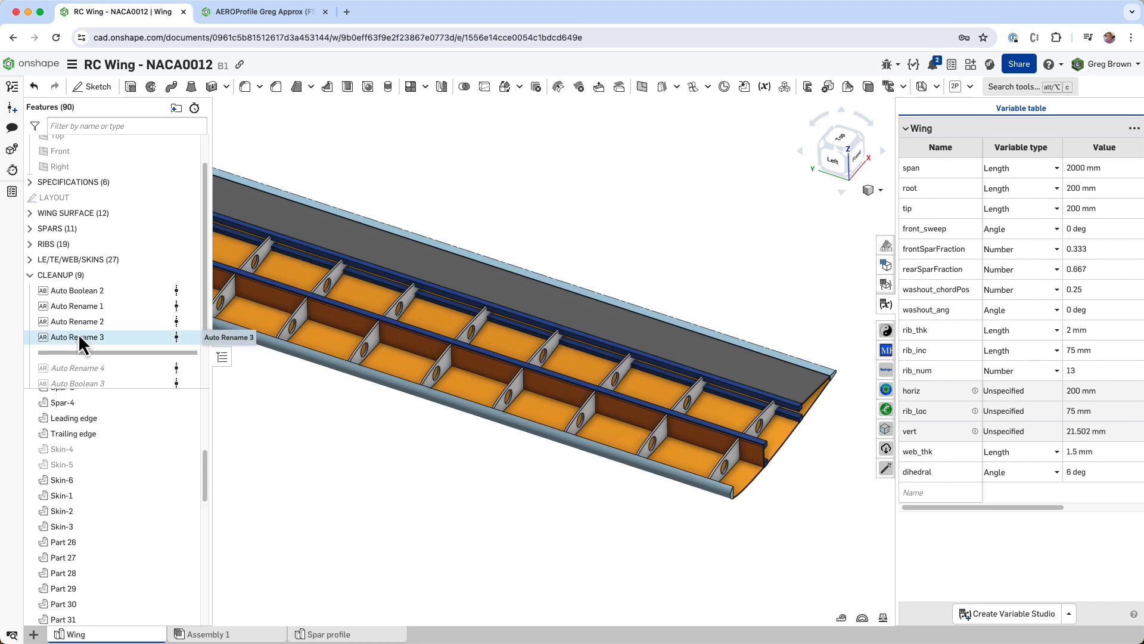
- Roll the feature history forward to just after Auto Rename 4 and review the web names in the parts list
drag(108, 358, 104, 369)
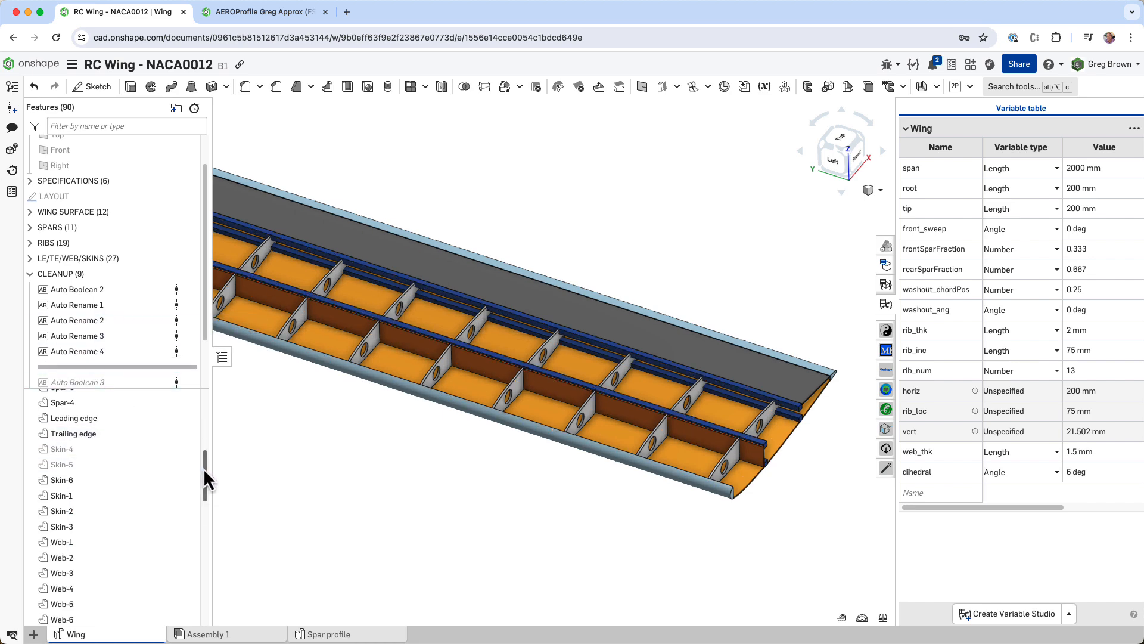
drag(204, 468, 203, 411)
scroll(143, 302, down, 2)
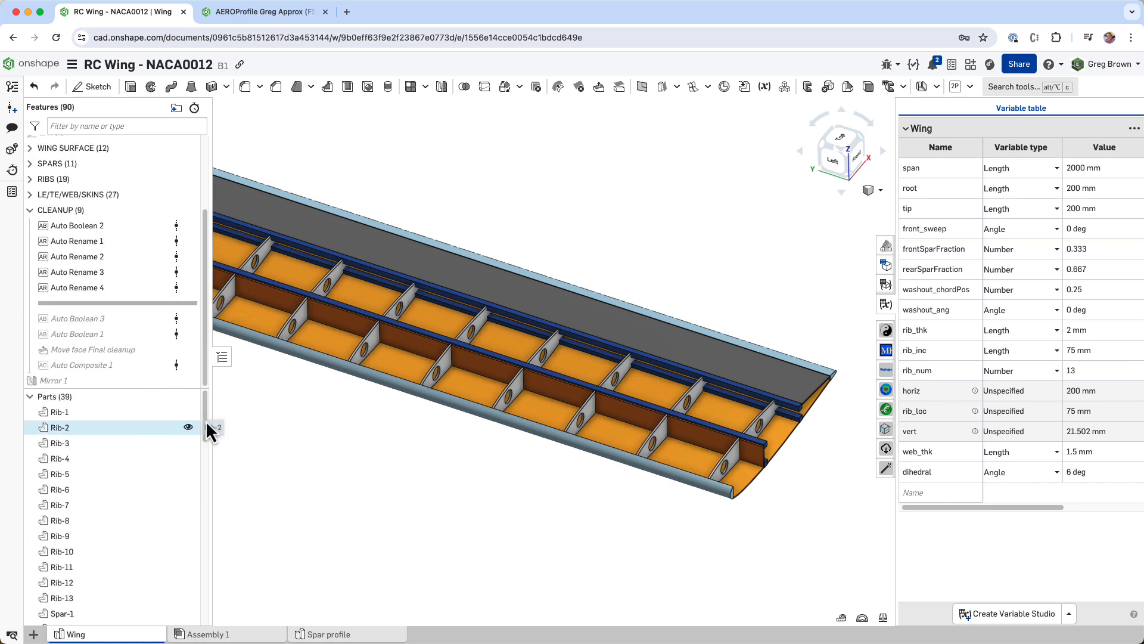
- Roll the feature history forward to just after Auto Boolean 3 and show the hidden upper skins again
drag(123, 309, 121, 326)
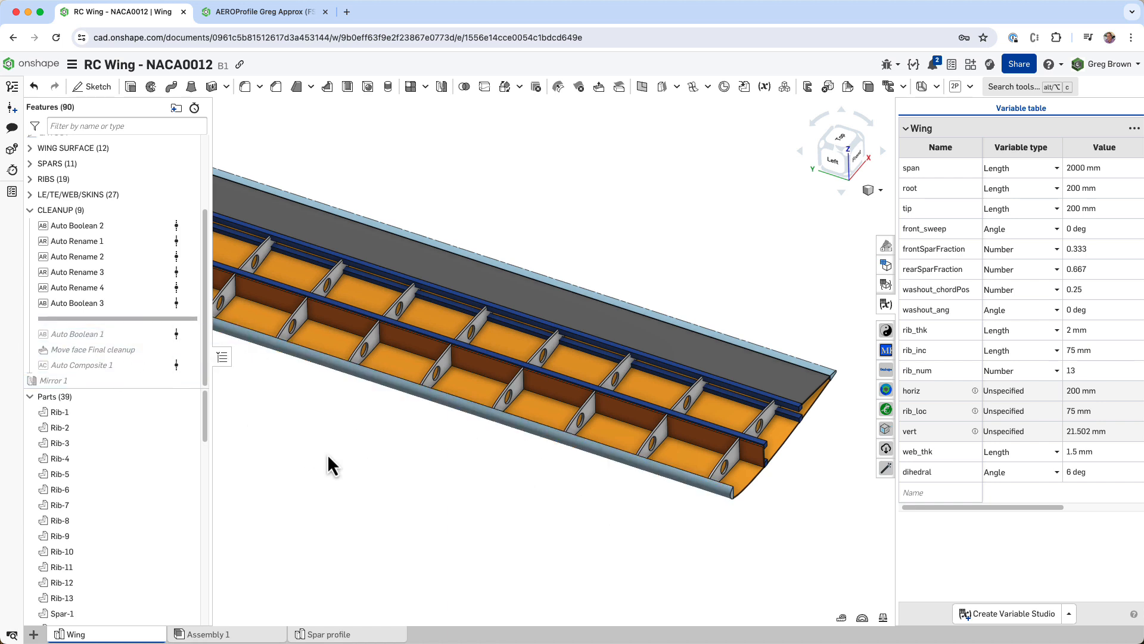
right_click(382, 485)
click(416, 508)
- Examine the leading edge and web at the wing's root end and roll the feature history forward to just after Move face Final cleanup
right_drag(575, 472, 700, 431)
scroll(720, 464, up, 6)
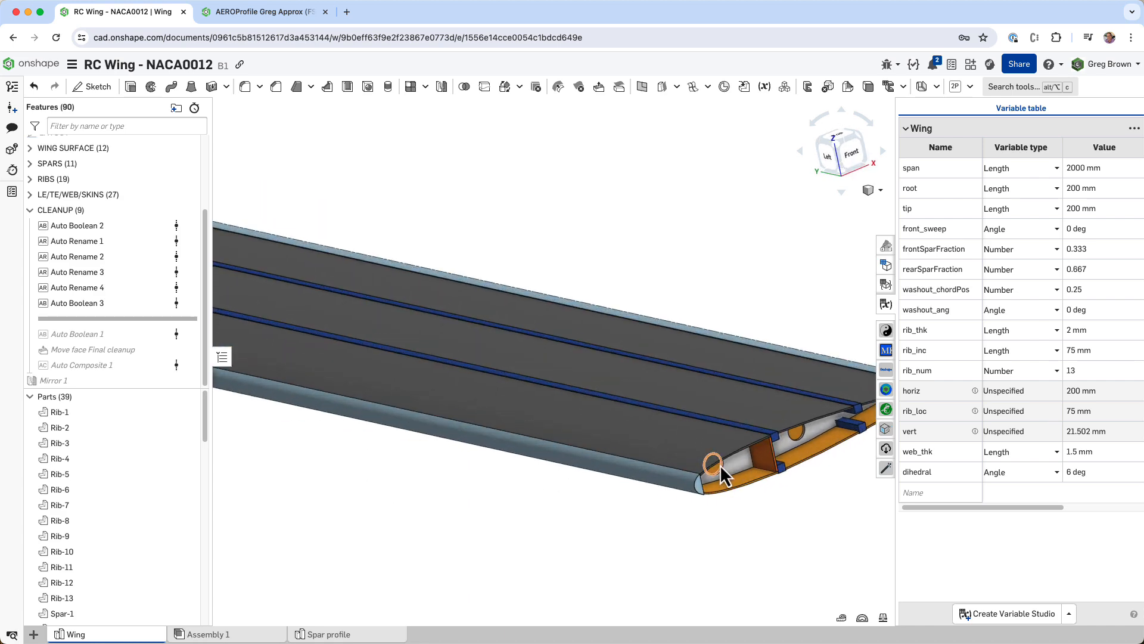
right_drag(709, 480, 735, 365)
scroll(715, 371, up, 3)
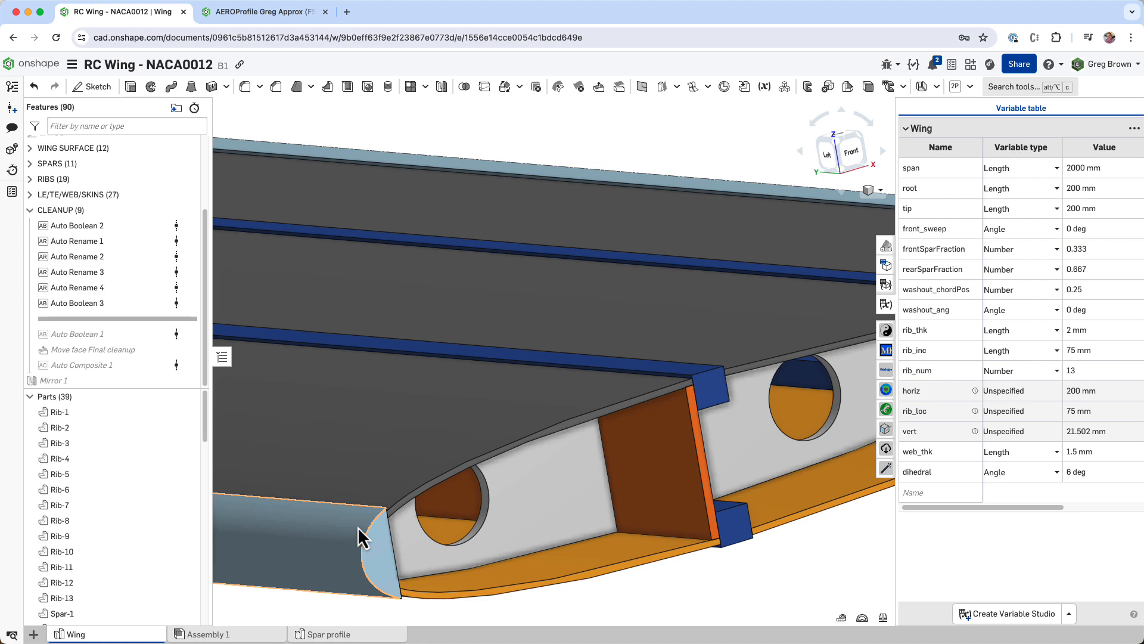
drag(140, 319, 138, 357)
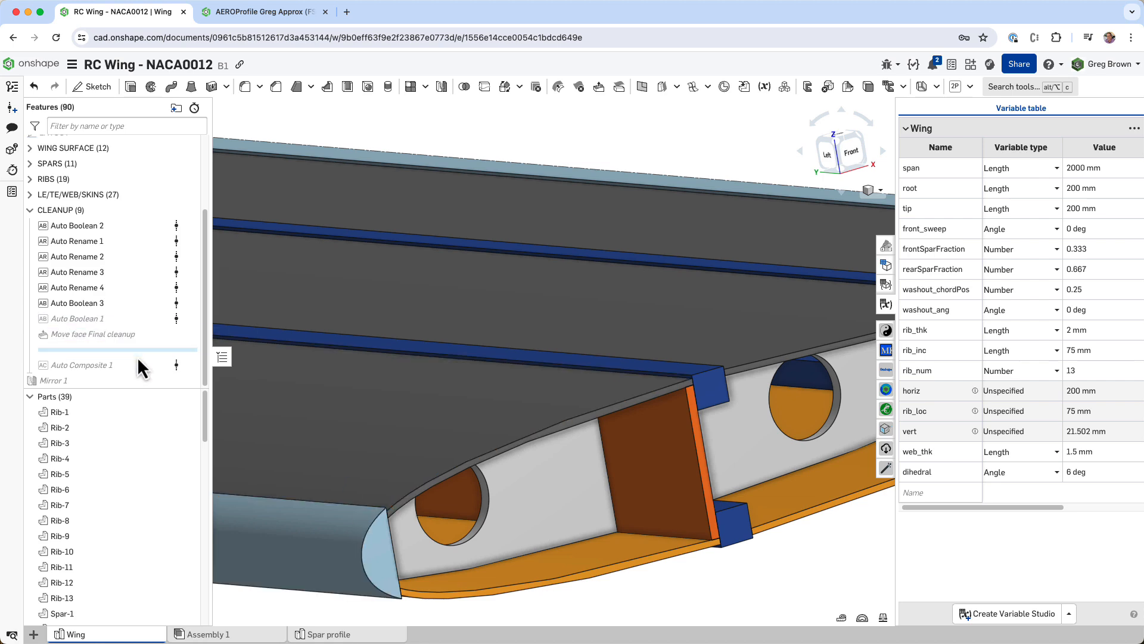
right_drag(525, 465, 406, 433)
scroll(411, 433, down, 3)
scroll(529, 439, down, 3)
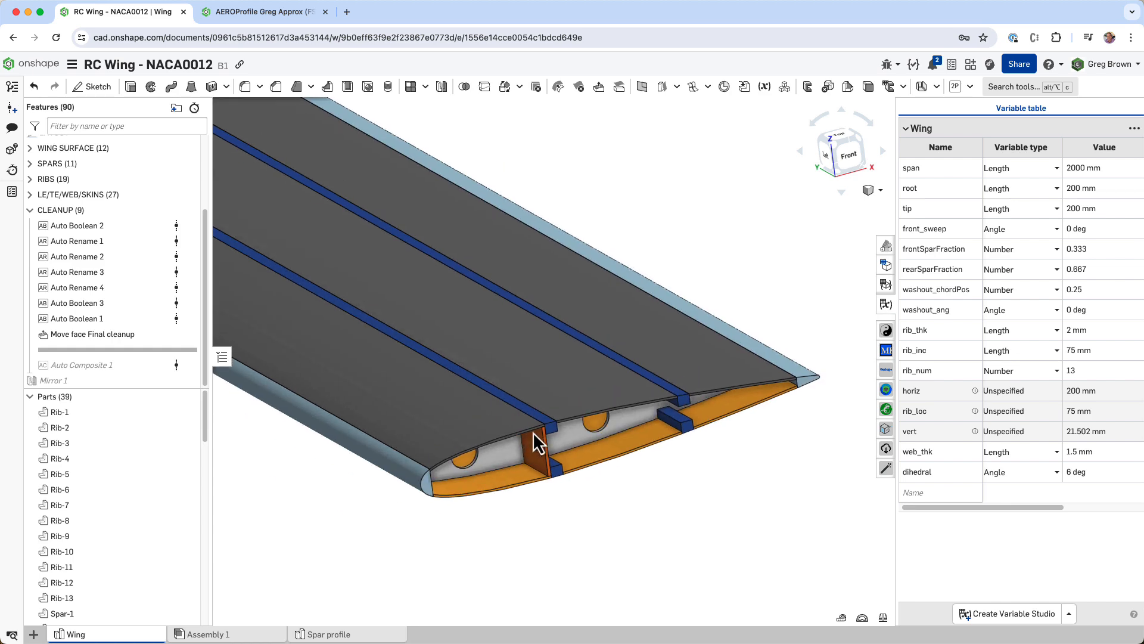
- Review the regeneration times of the wing's features
right_drag(533, 433, 540, 477)
scroll(528, 482, down, 3)
right_drag(566, 415, 577, 411)
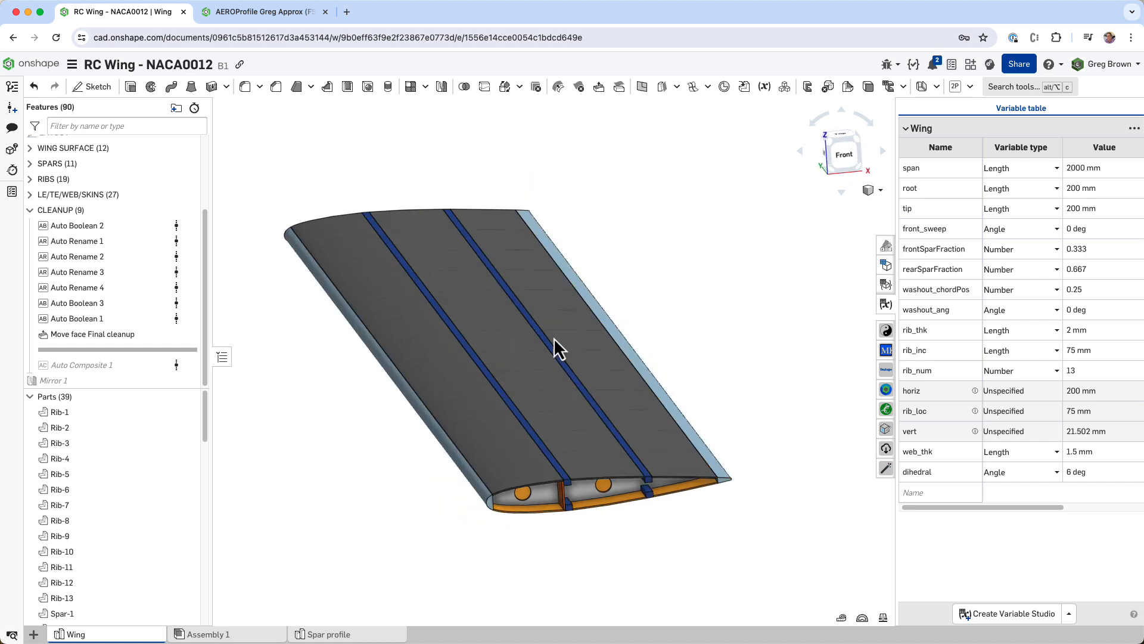
click(194, 107)
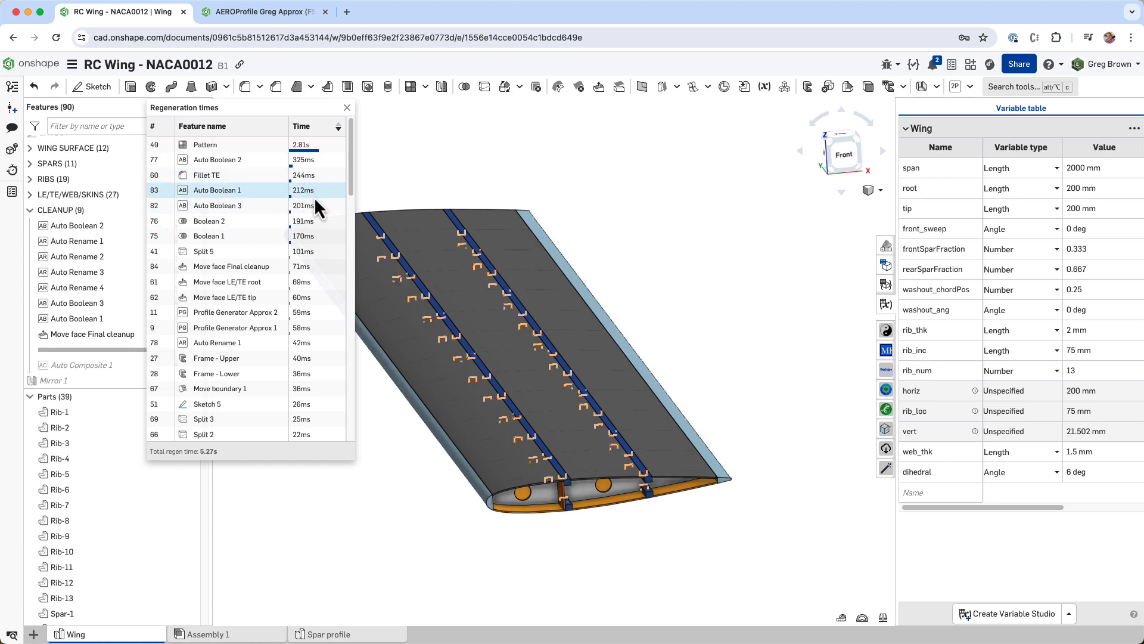
click(347, 108)
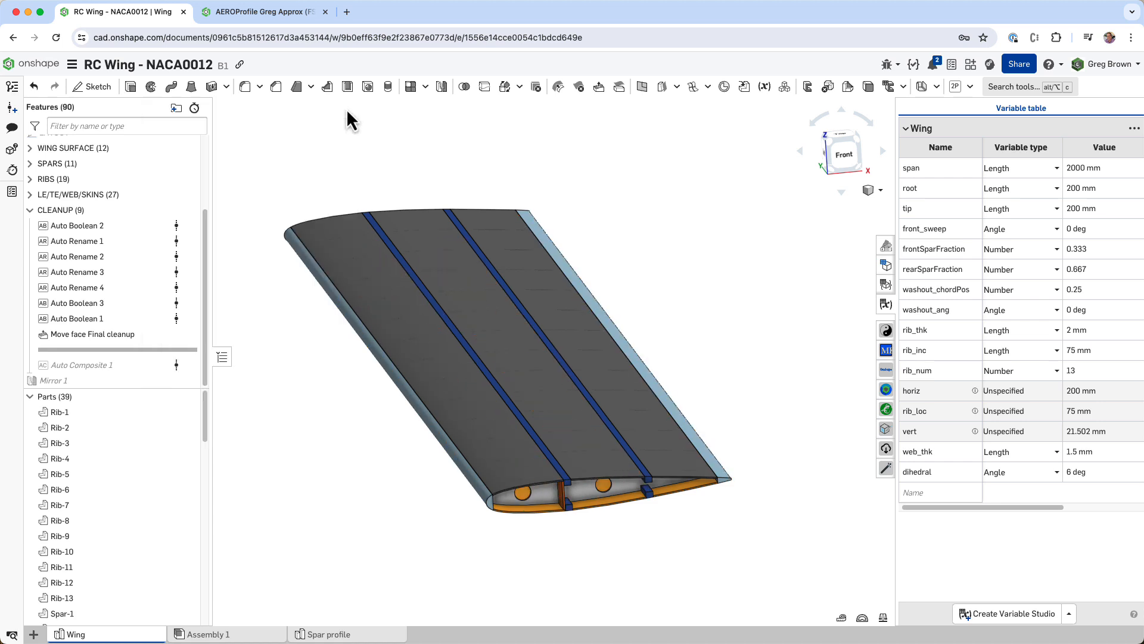
- Roll the feature history back to before Auto Boolean 2 and set the root variable to 350 mm
drag(145, 350, 130, 225)
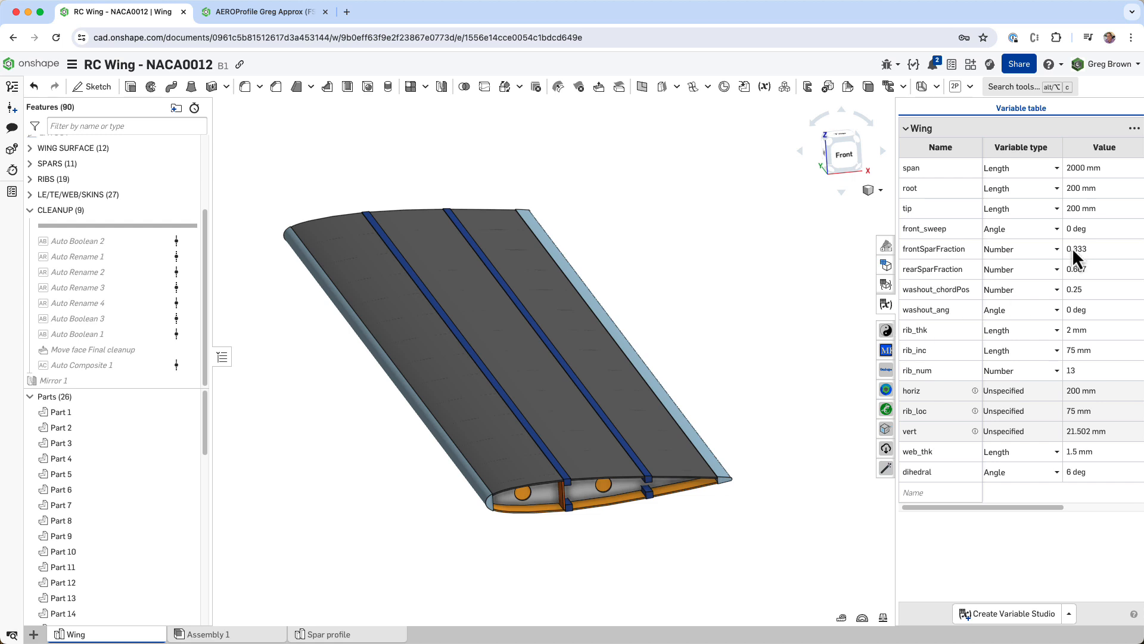
click(1082, 232)
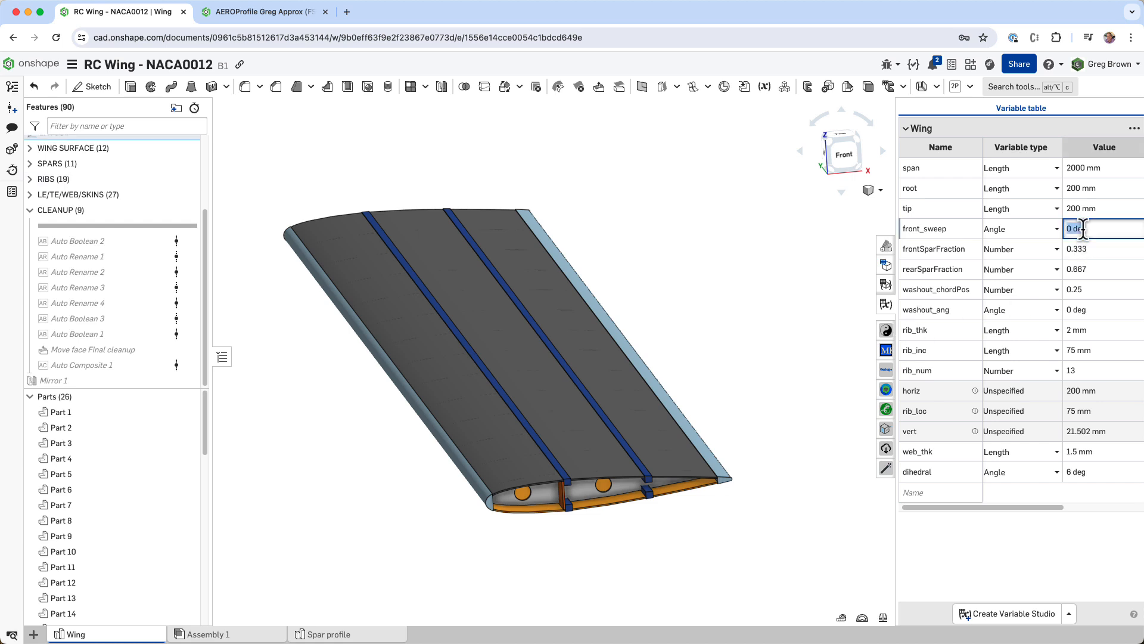
click(1091, 189)
text(350)
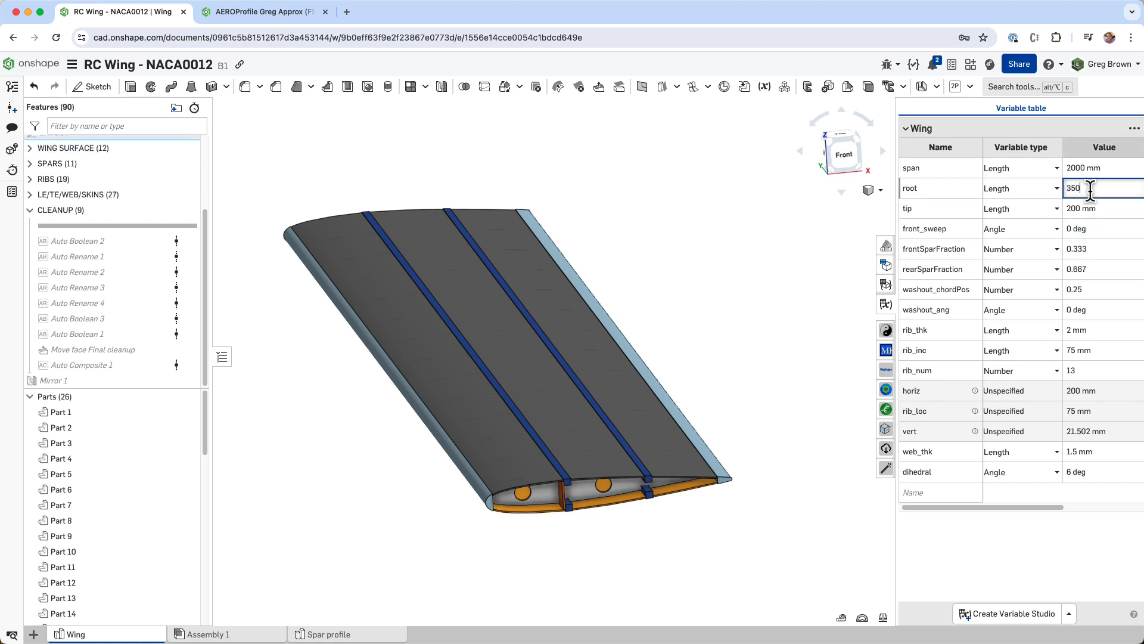
key(Return)
click(1091, 229)
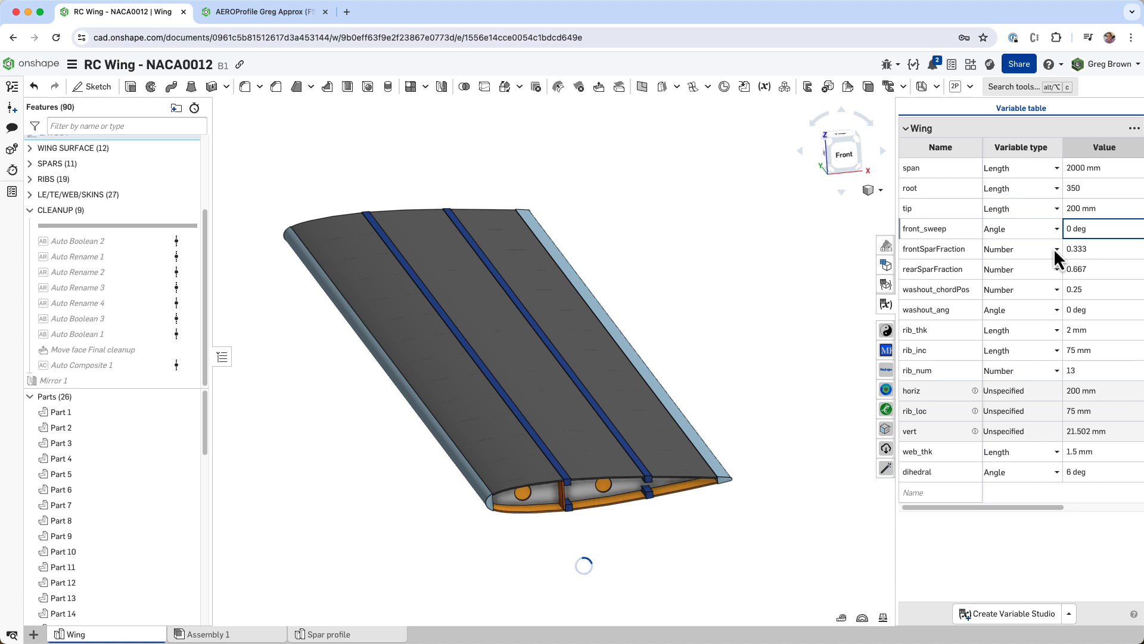
click(767, 366)
right_drag(771, 352, 763, 355)
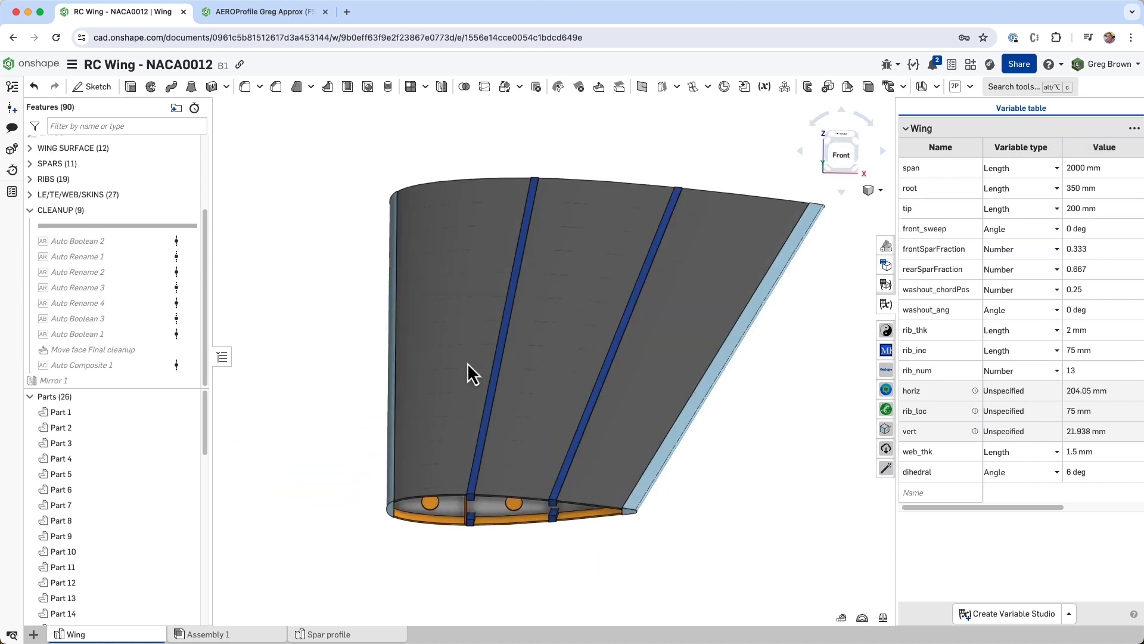
right_drag(468, 364, 605, 365)
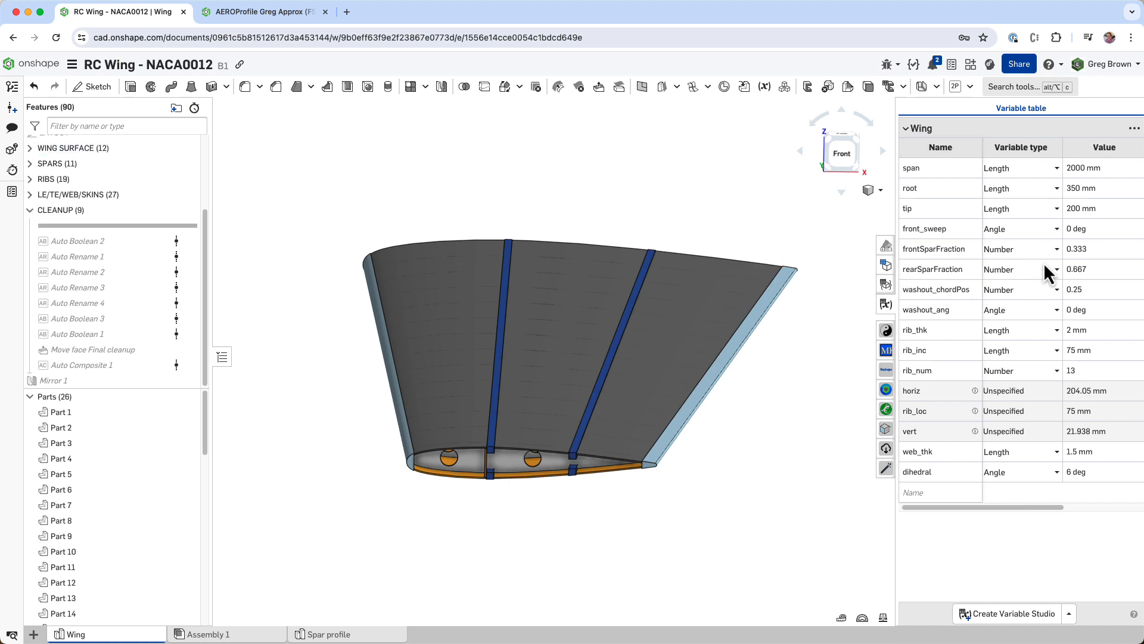
- Set the front_sweep variable to 15 deg and inspect the swept wing
click(1102, 230)
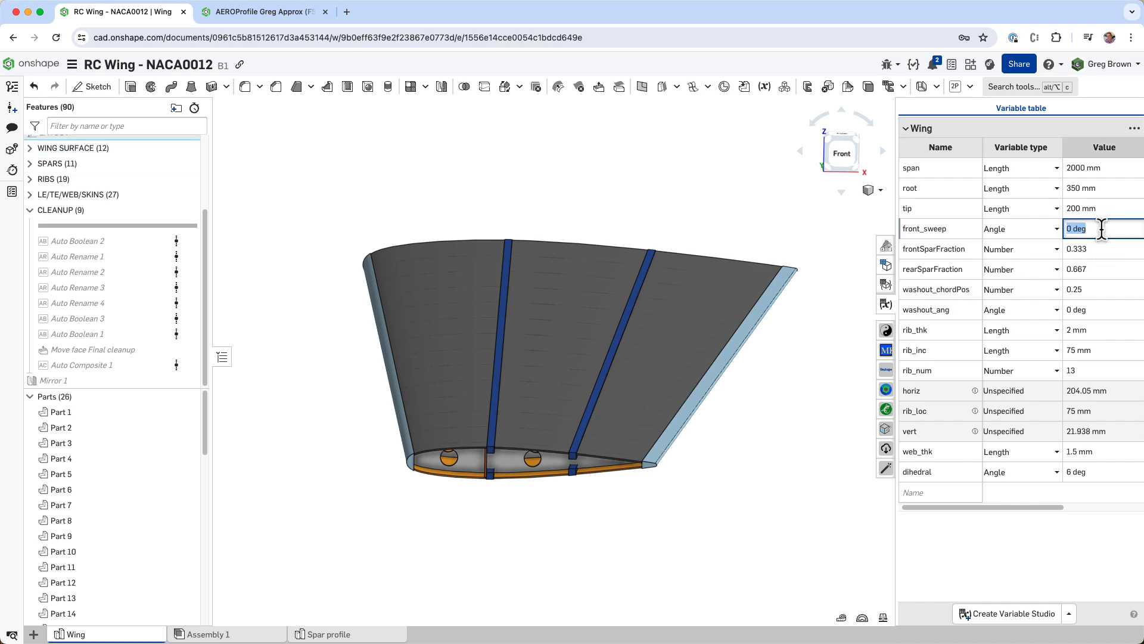
text(15)
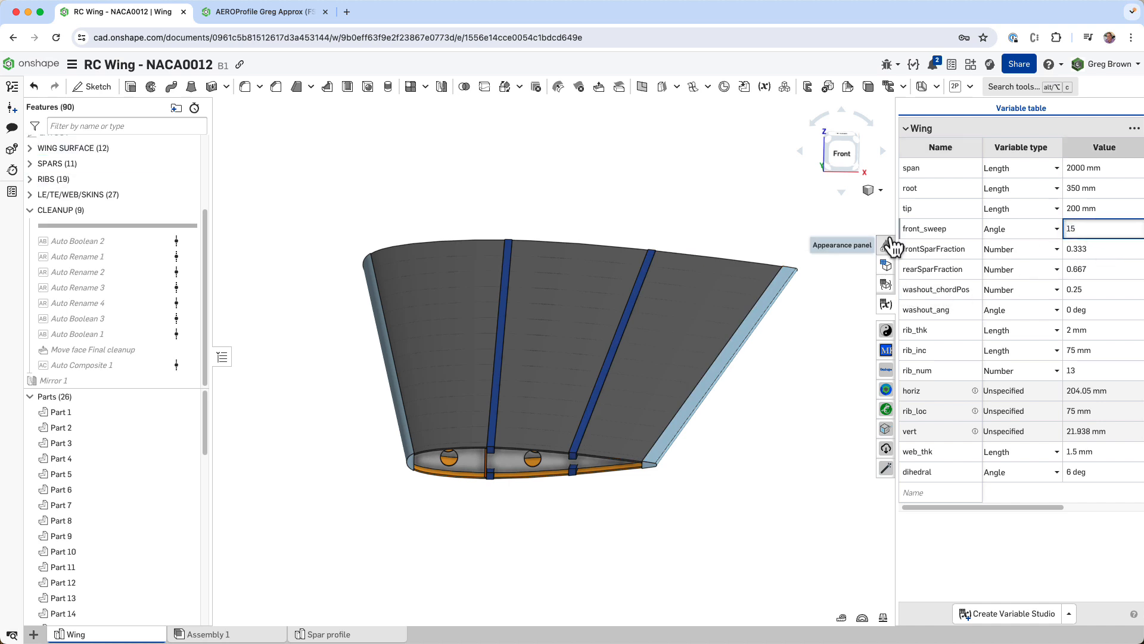
key(Return)
scroll(528, 324, down, 3)
right_drag(529, 324, 540, 334)
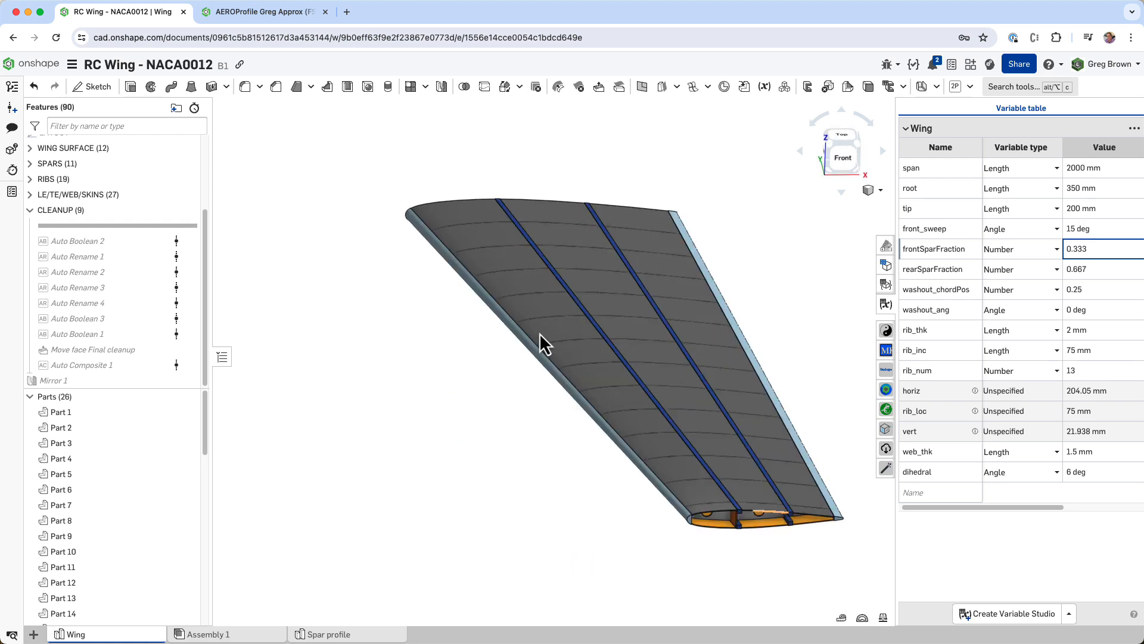
right_drag(539, 333, 578, 367)
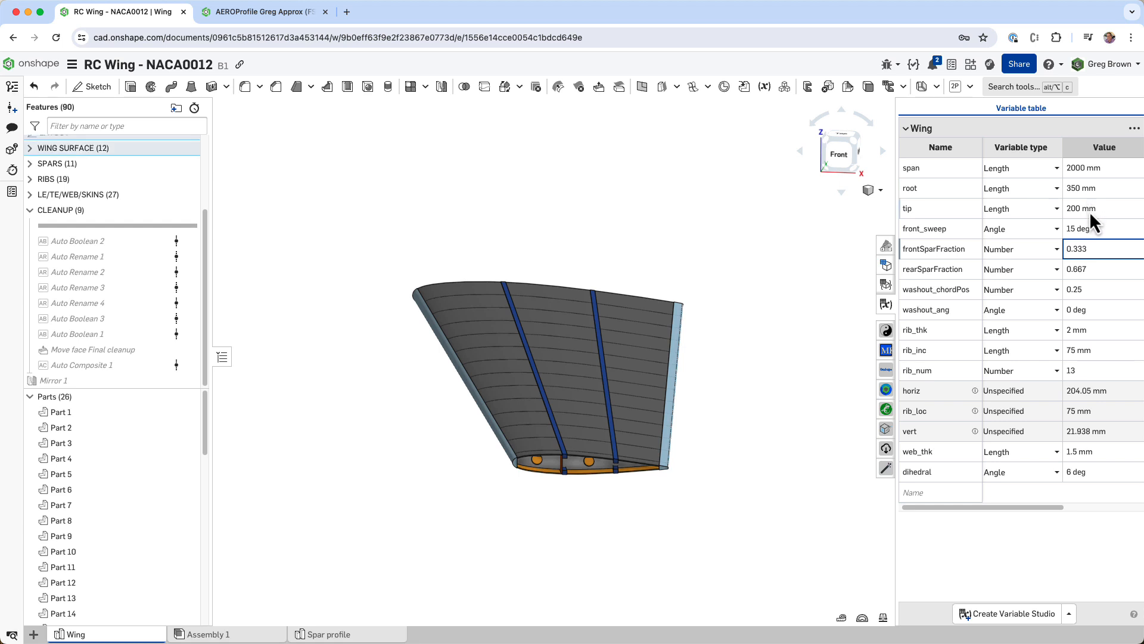
- Set the washout_ang variable to 5 deg
click(1083, 309)
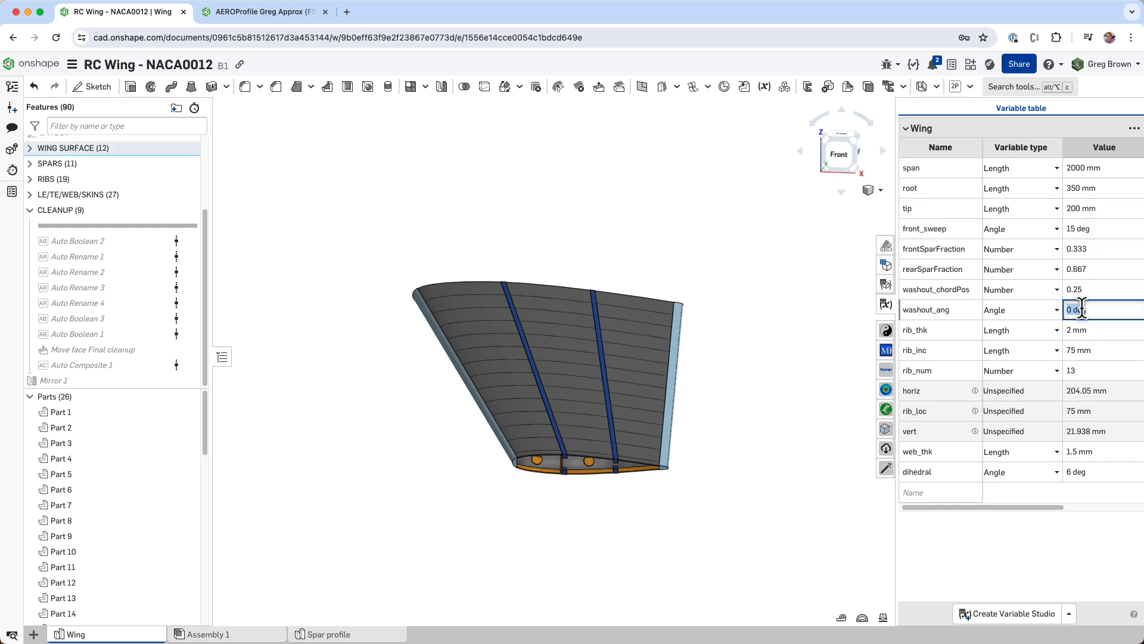
text(5)
key(Return)
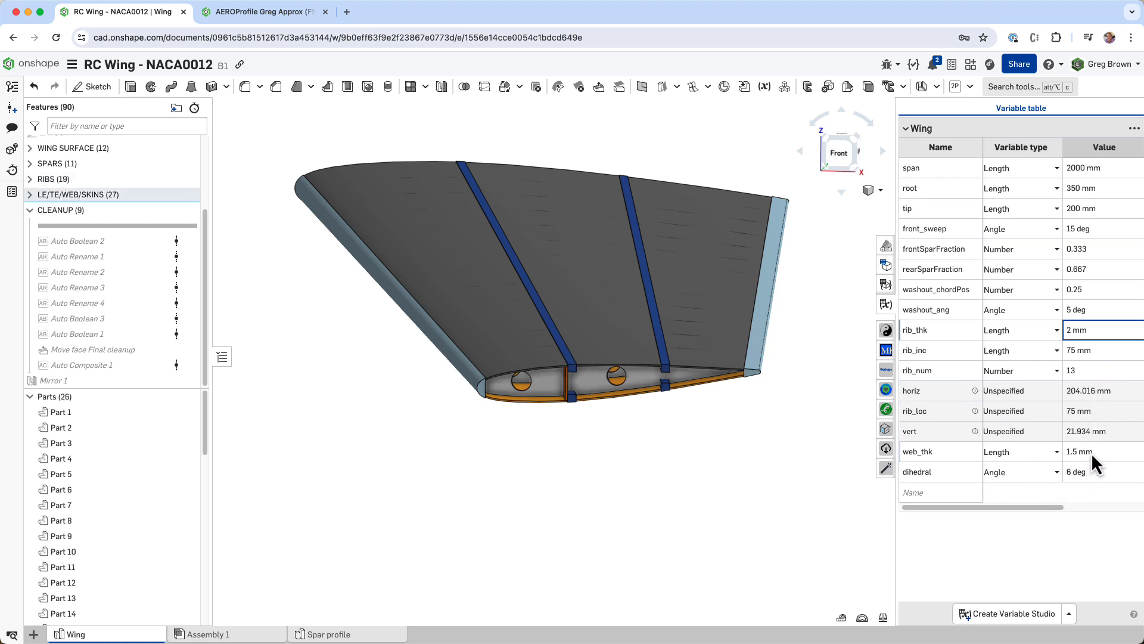
- Make the three upper skins, Part 21, Part 22 and Part 23, transparent to expose the ribs and spars
right_drag(689, 389, 596, 376)
drag(595, 375, 694, 356)
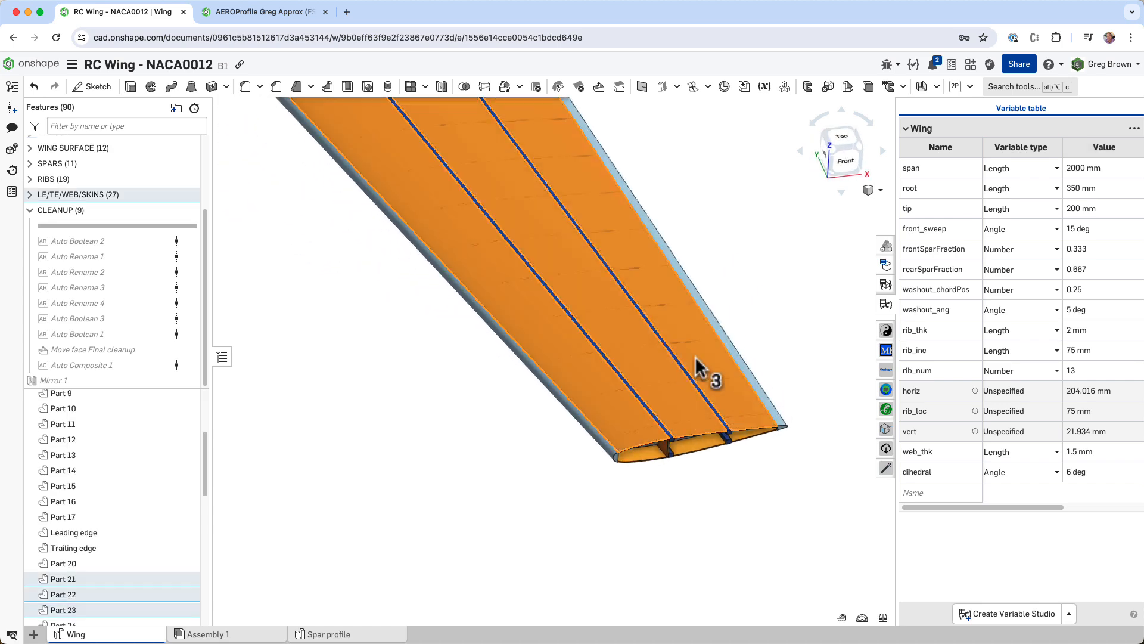
key(shift+t)
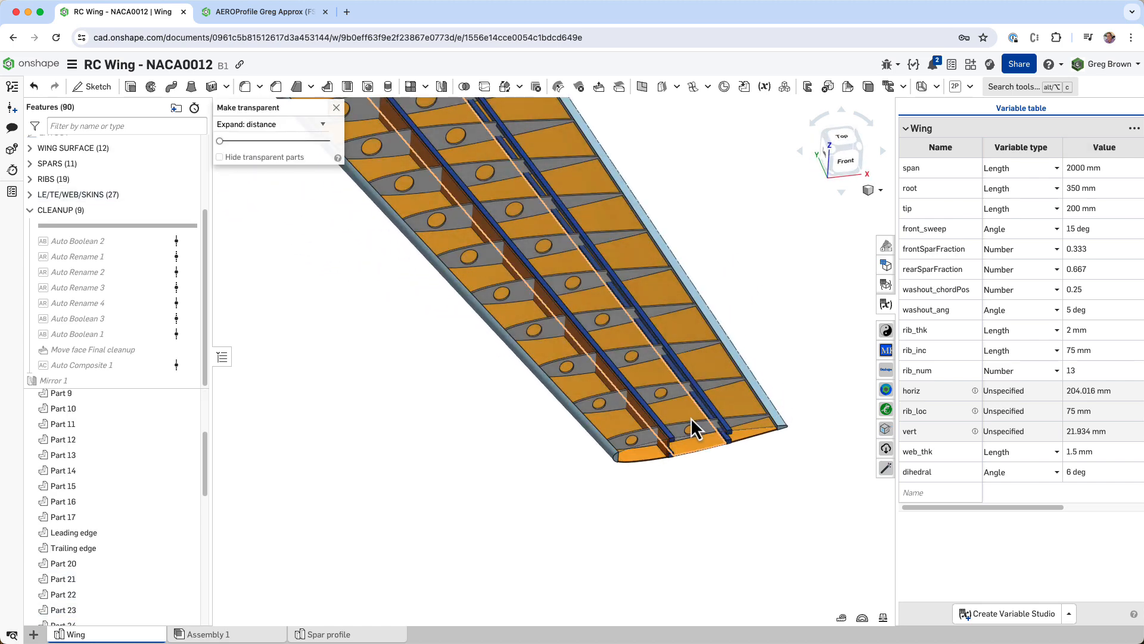
scroll(693, 416, down, 4)
right_drag(693, 416, 614, 361)
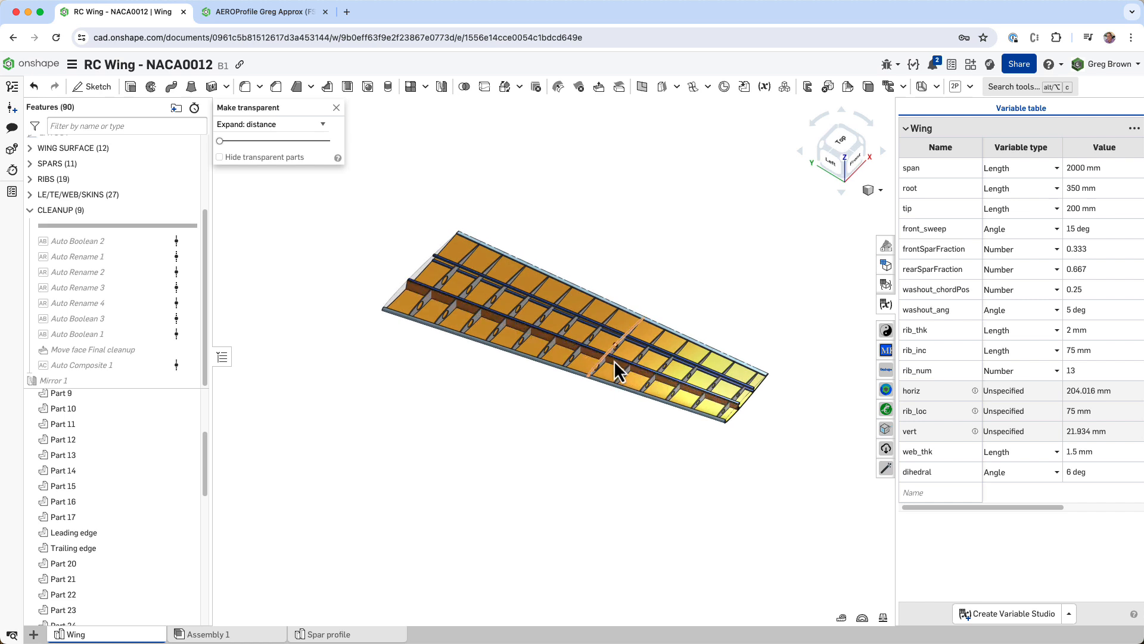
- Set the rib_inc variable to 50 mm and rib_num to 20
click(1092, 351)
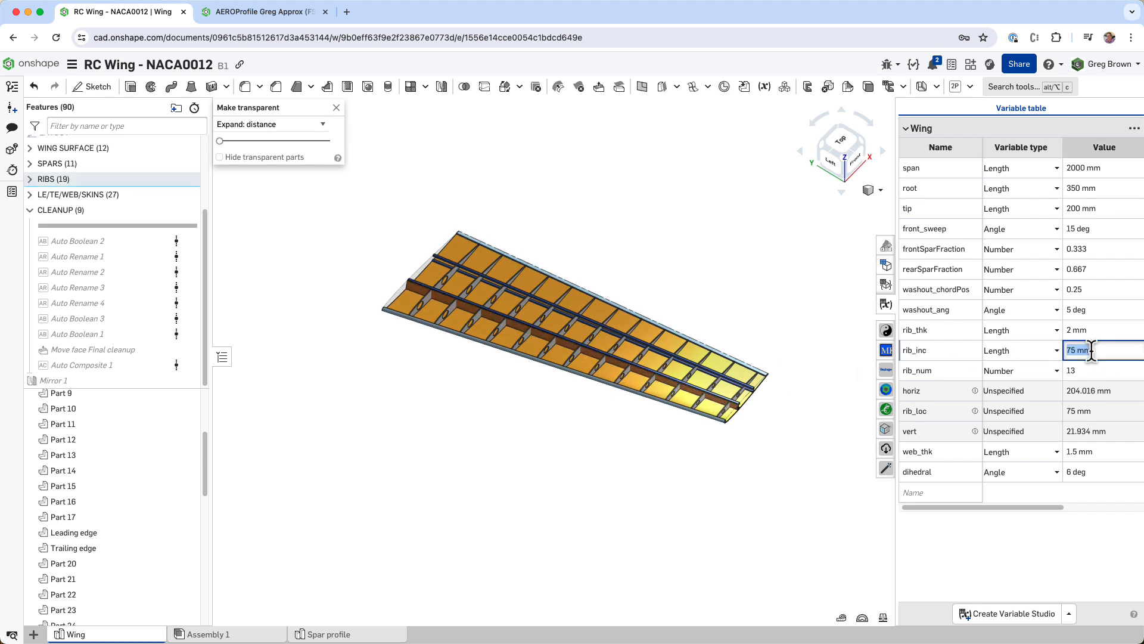
text(50)
key(Return)
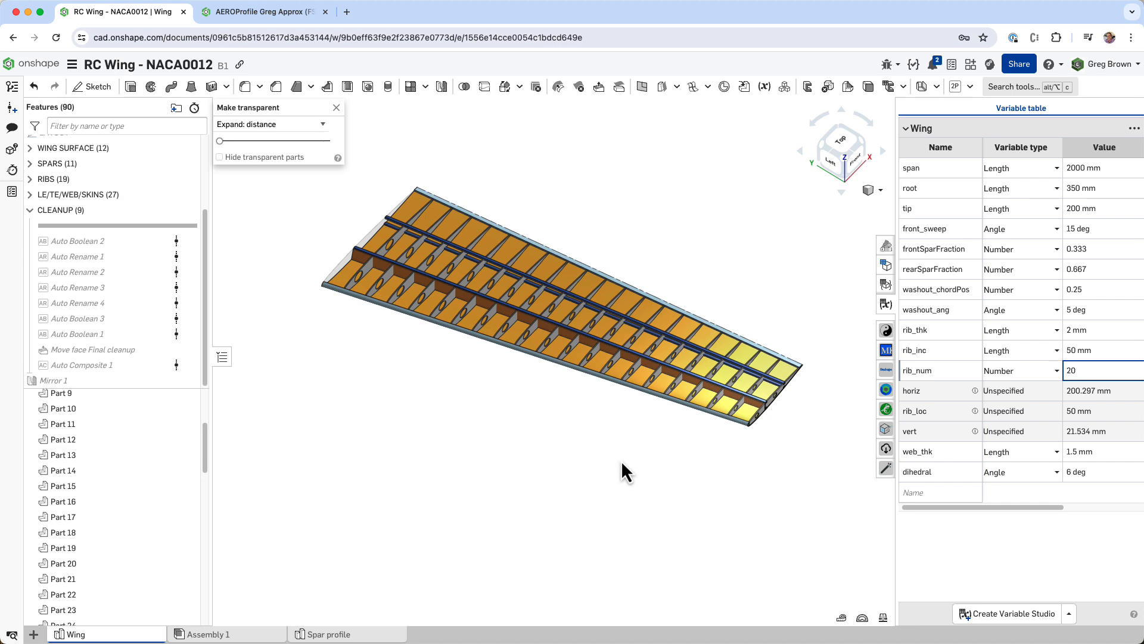
key(shift+1)
key(shift+7)
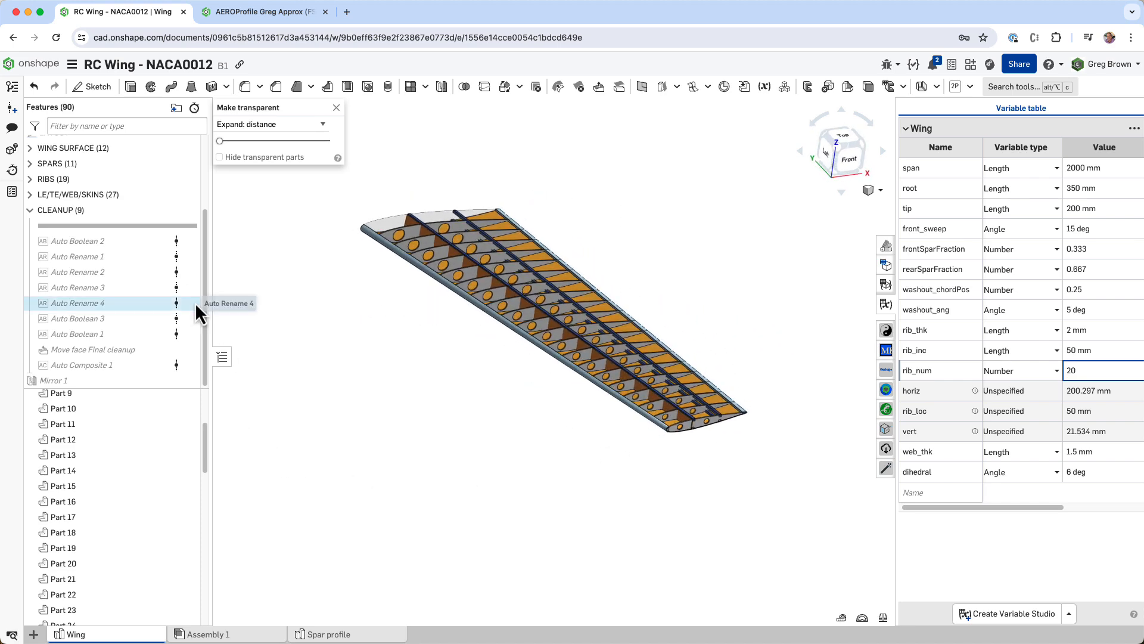
- Roll the feature history forward to just after Auto Composite 1 and review the rib names in the parts list
right_click(126, 366)
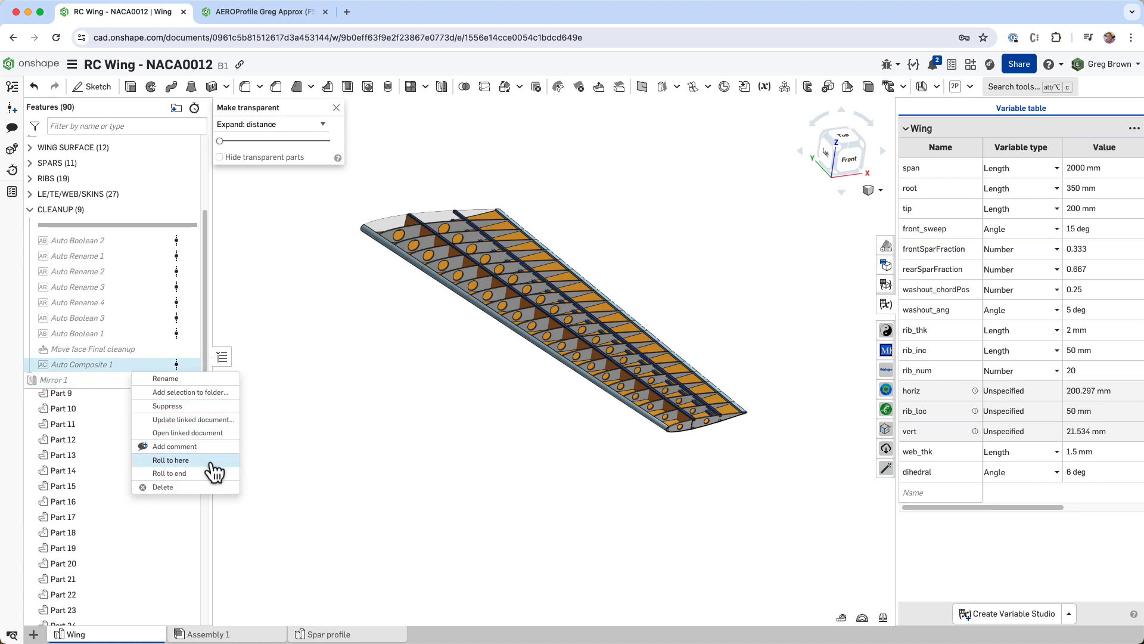
click(170, 460)
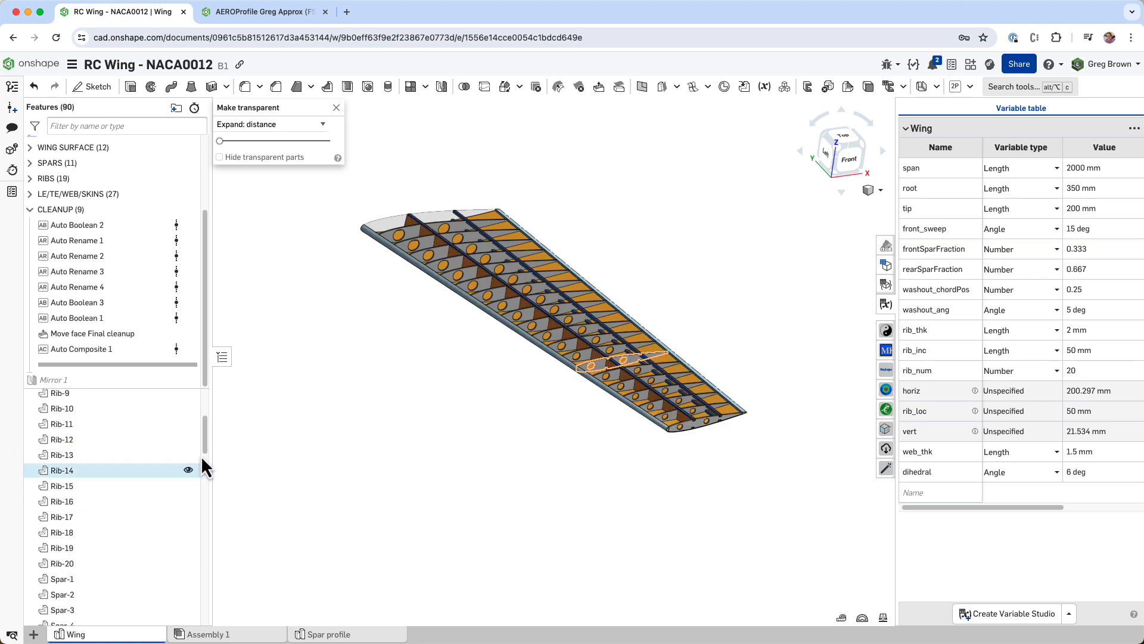
drag(204, 443, 232, 393)
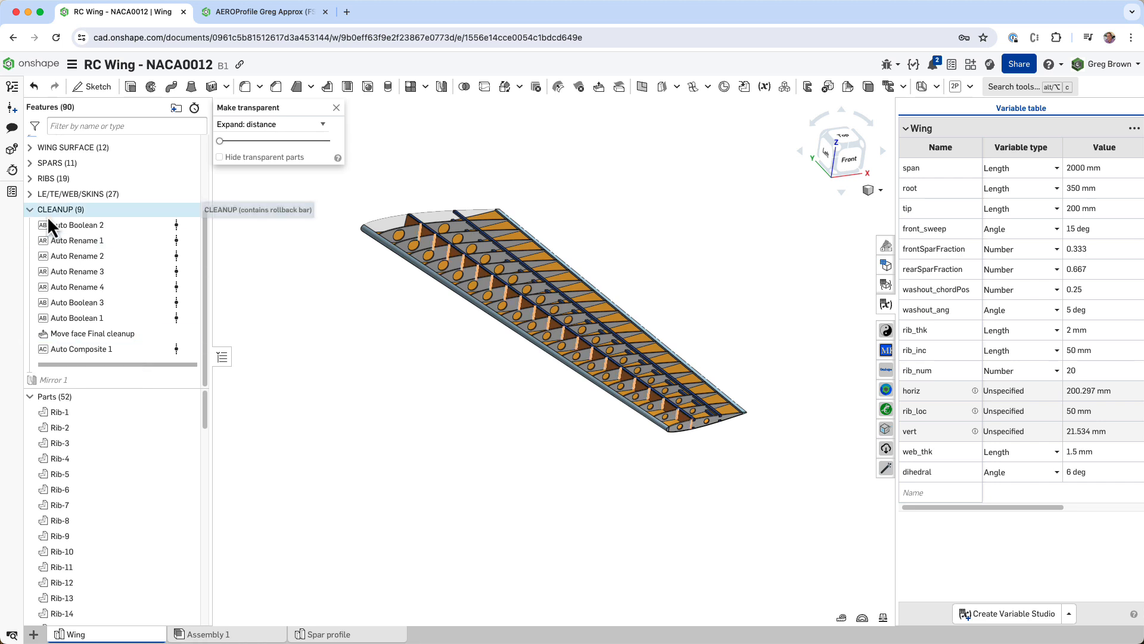
- Collapse the CLEANUP folder, roll the feature history forward to include Mirror 1 and fit the full wing in view
click(31, 210)
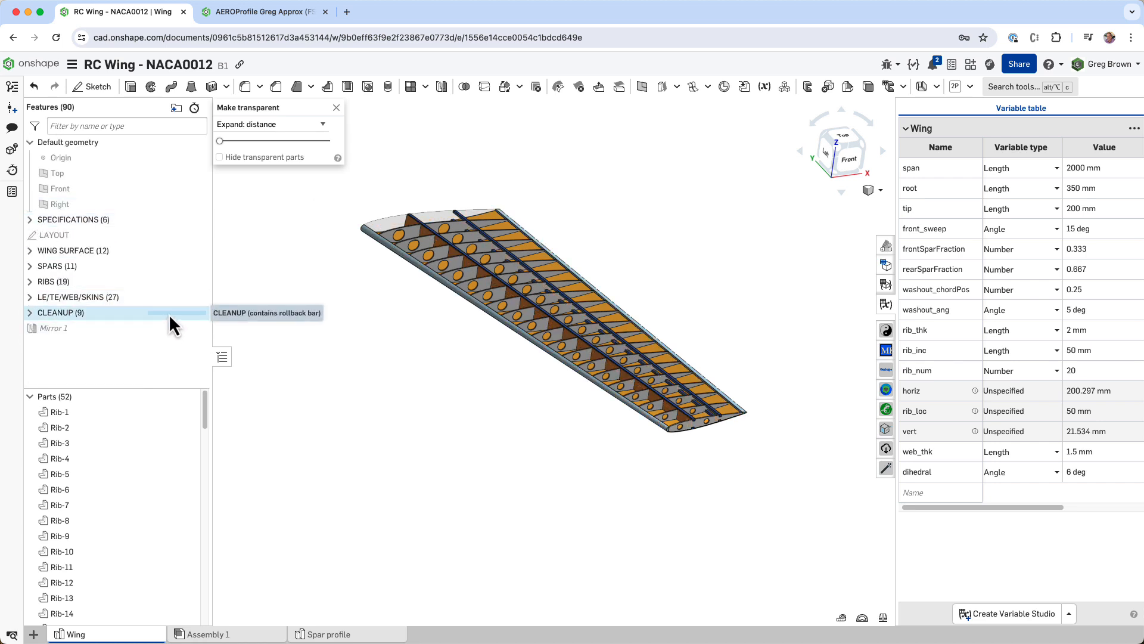
drag(169, 314, 165, 339)
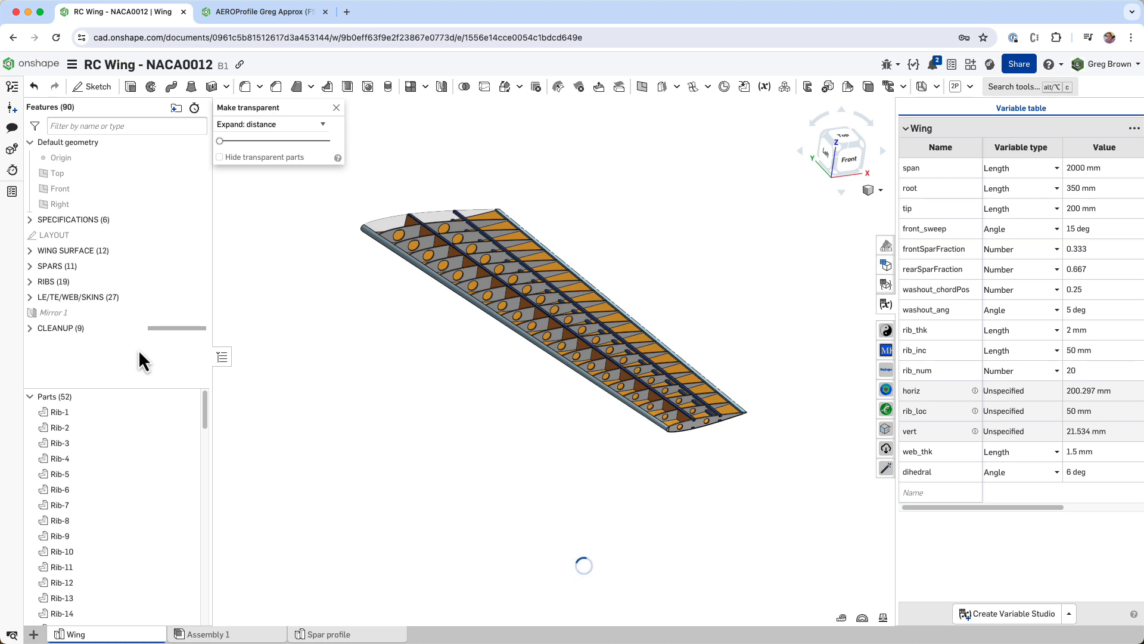
mouse_move(174, 323)
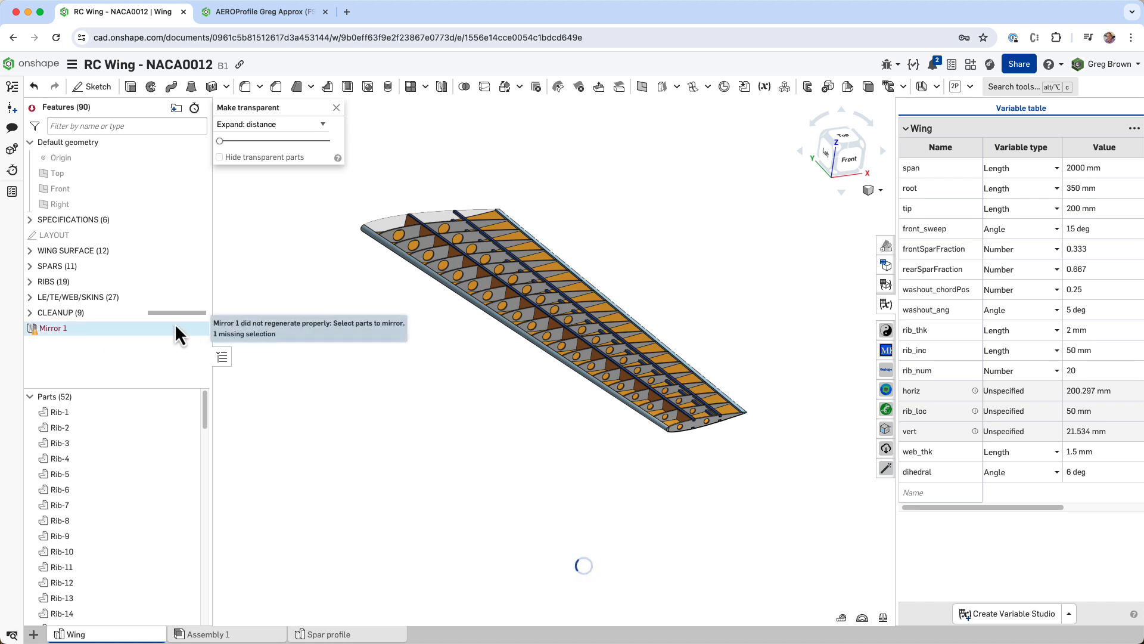
right_click(146, 332)
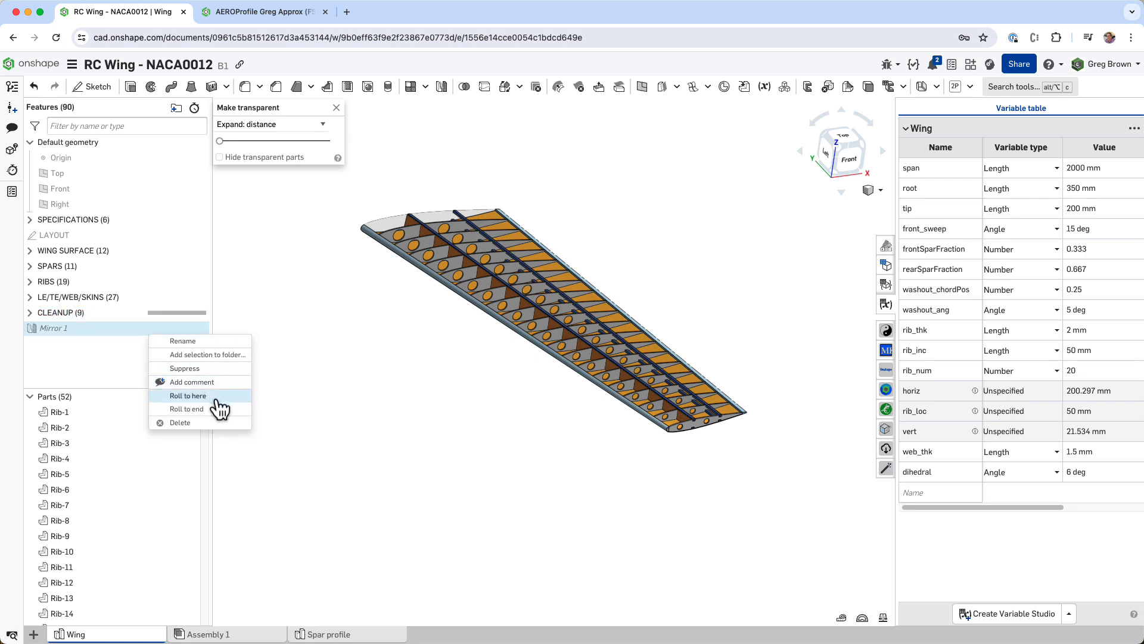
click(217, 398)
key(f)
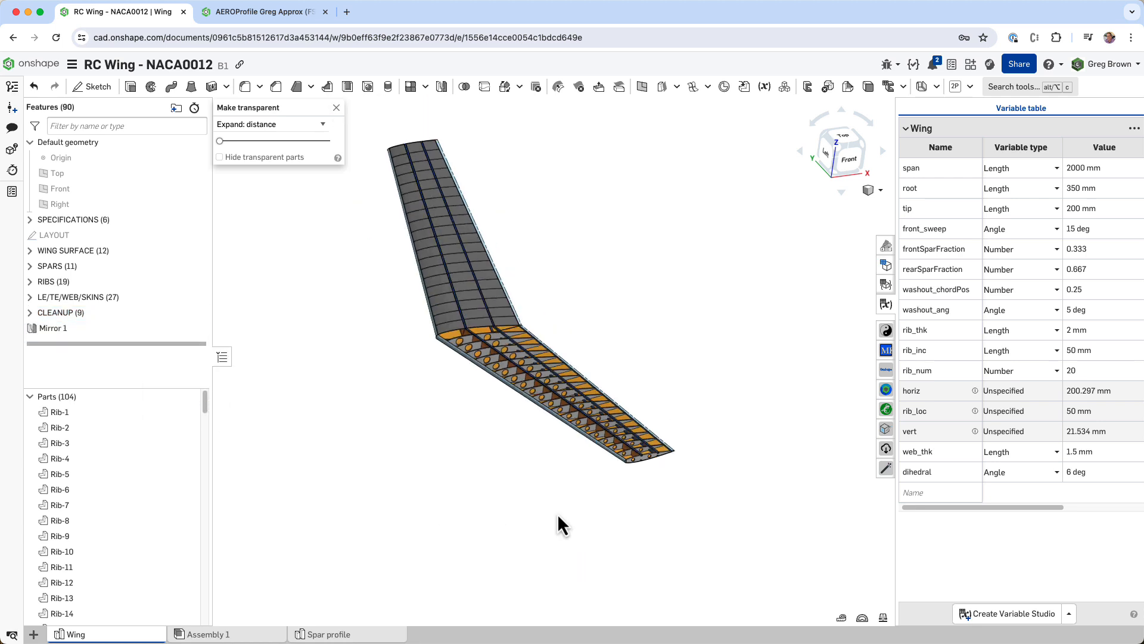
- Examine the mirrored wing from above and at an angle, comparing the skinned half with the exposed rib structure
right_drag(557, 513, 500, 462)
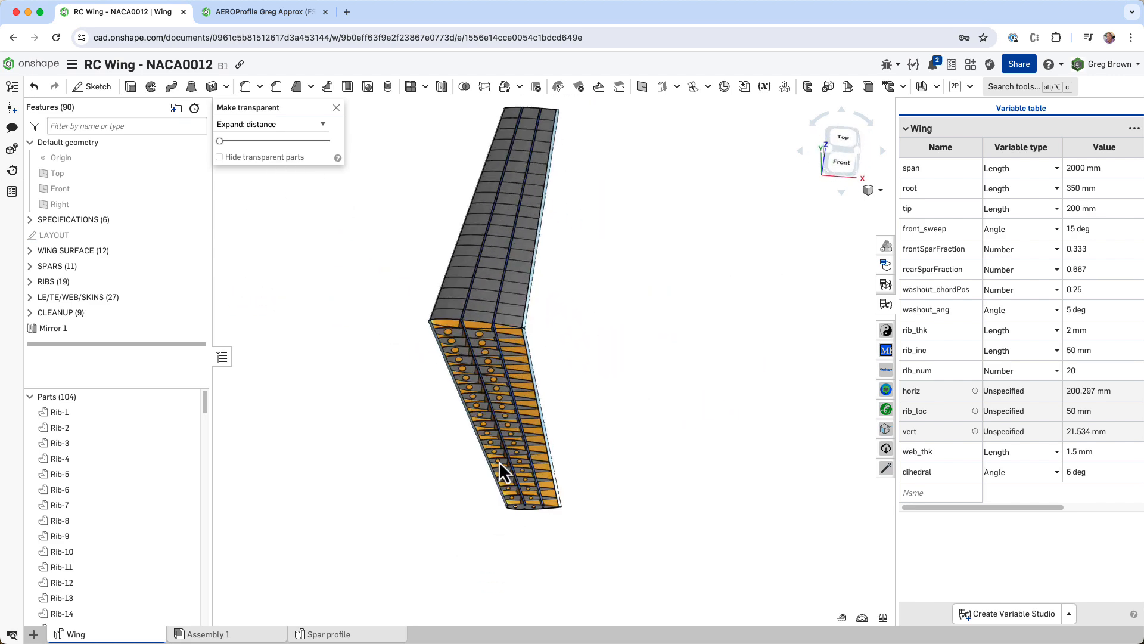
click(837, 145)
key(shift+3)
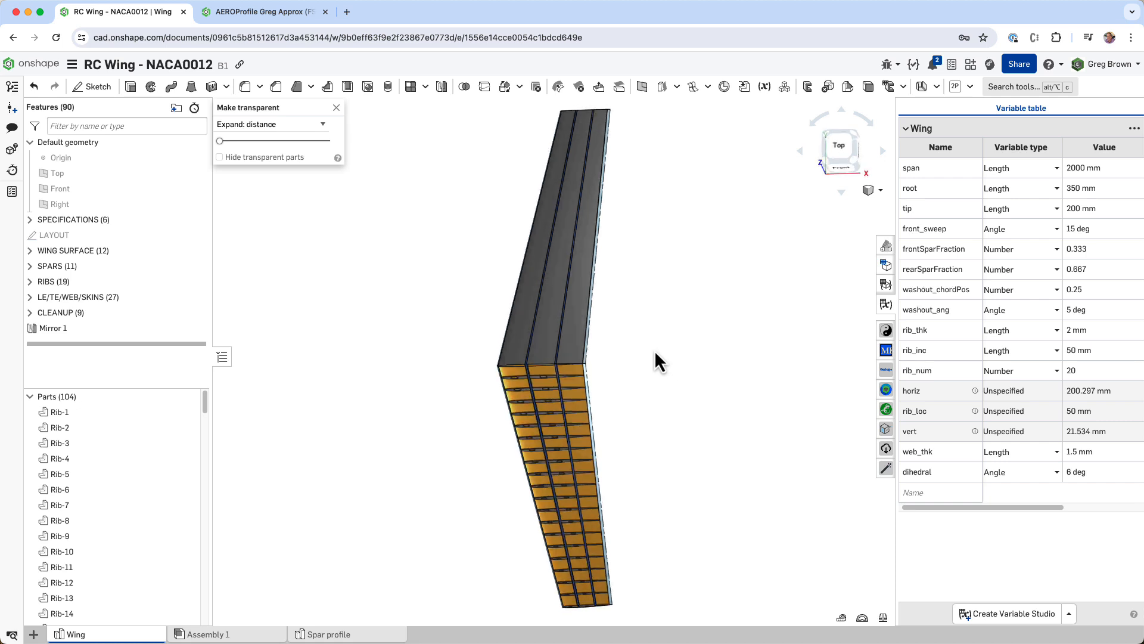
right_drag(728, 290, 614, 367)
scroll(609, 364, up, 2)
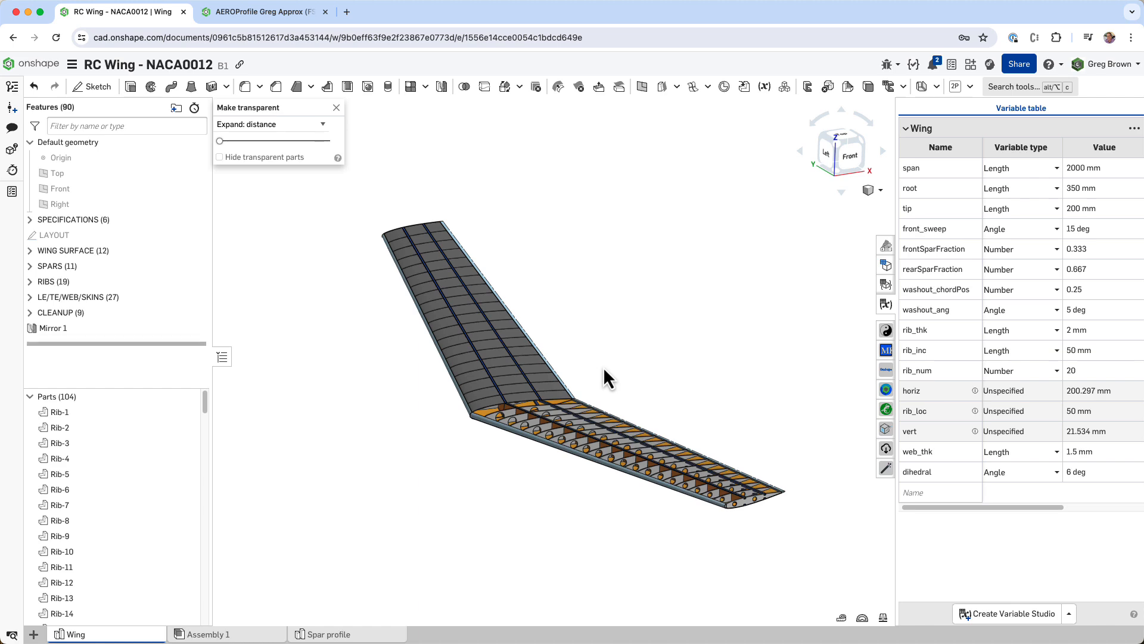
scroll(643, 377, up, 1)
mouse_move(644, 380)
right_down()
mouse_move(652, 415)
mouse_move(647, 367)
mouse_move(665, 385)
mouse_move(645, 386)
right_up()
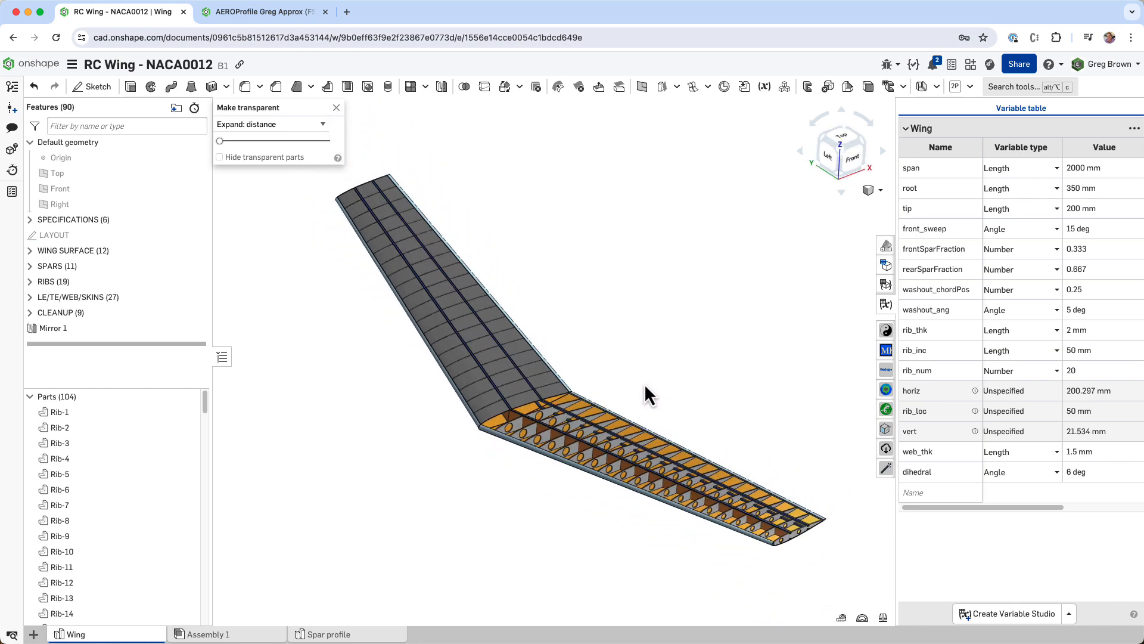